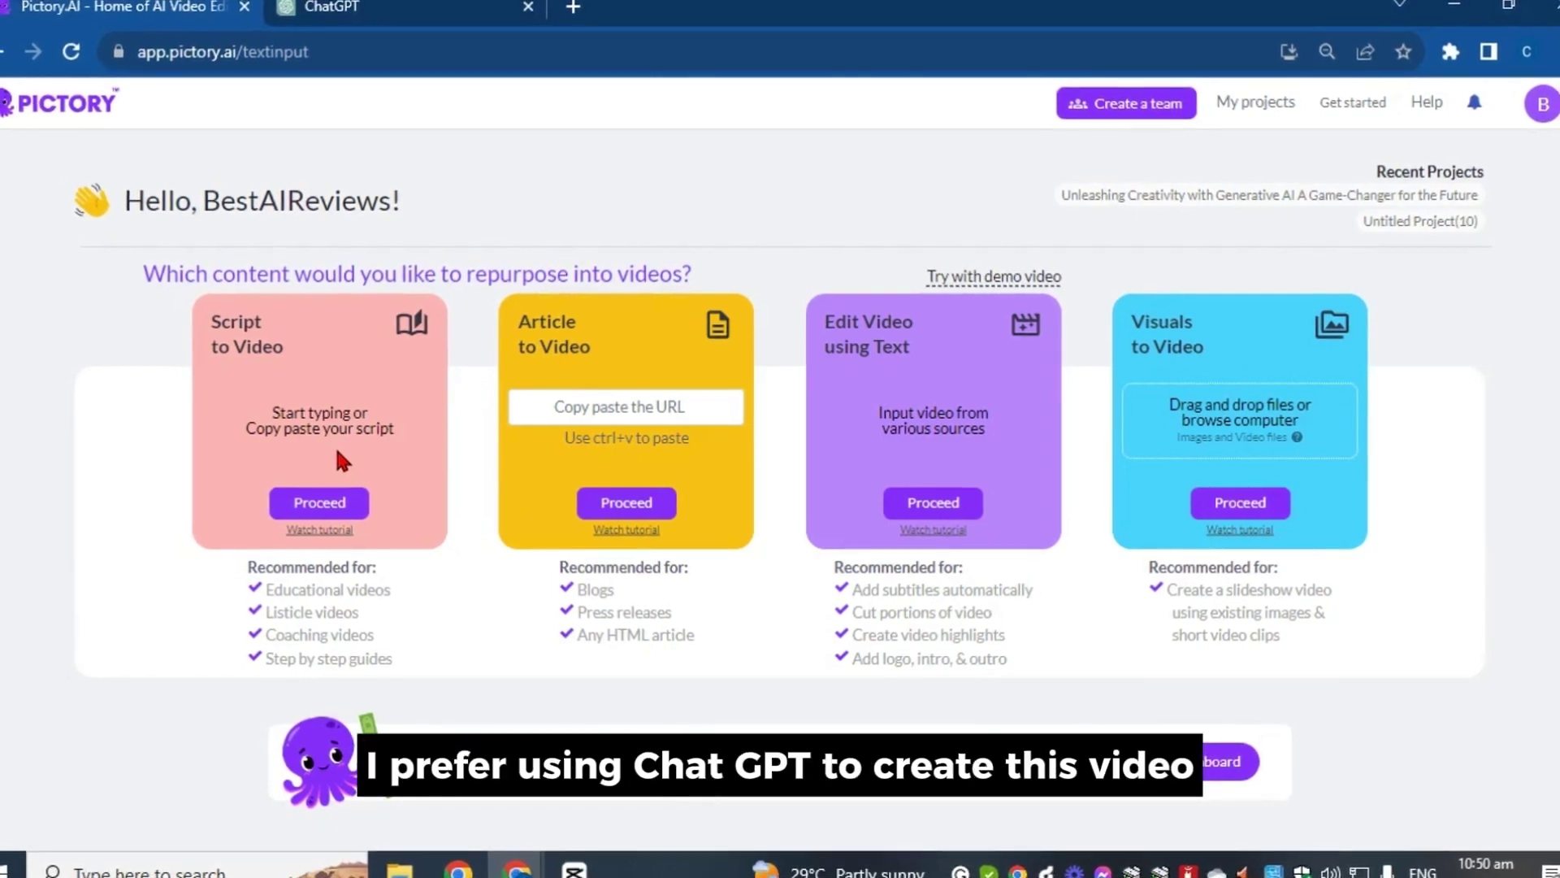
- Have ChatGPT write a 10-bullet Generative AI video script from the pasted prompt, and copy its reply
left_click(492, 10)
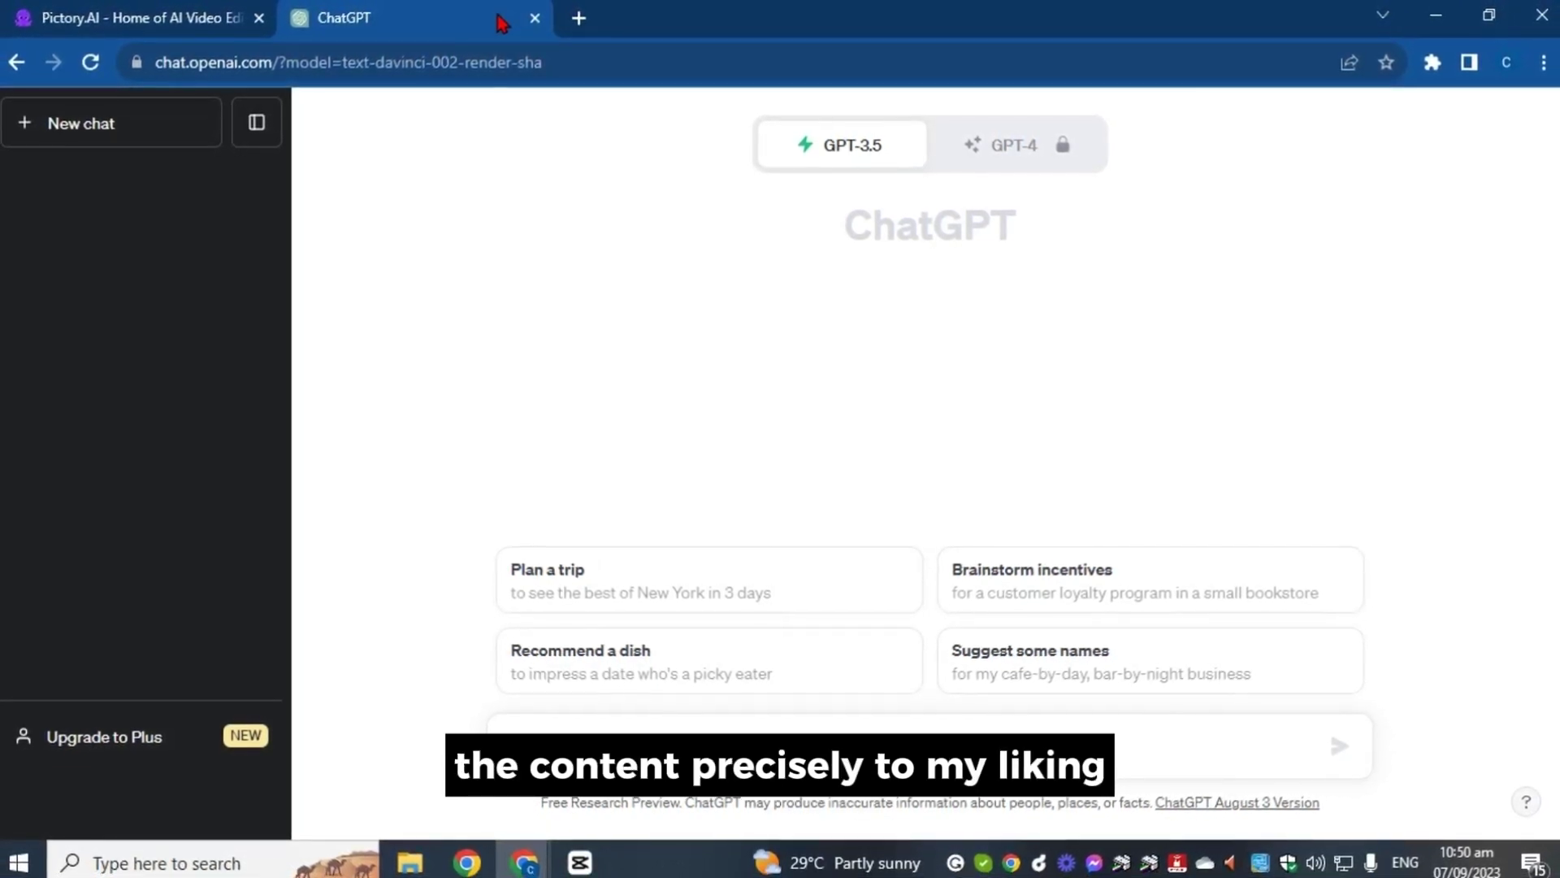
left_click(650, 750)
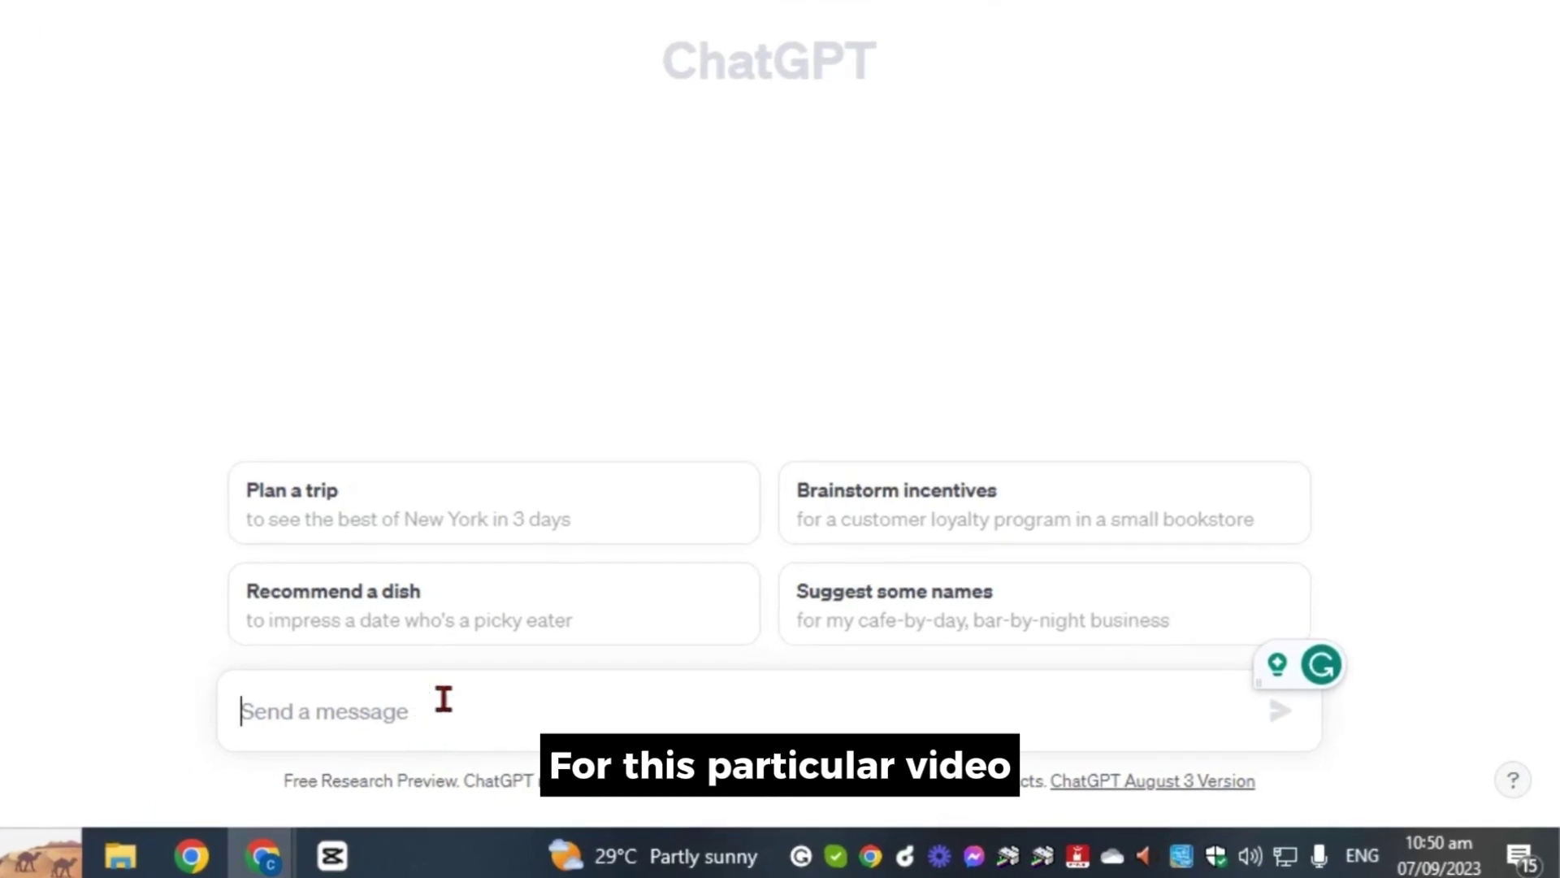
type("Act as a content creator. Make engaging content about 'Generative AI' and summarize it into 10 short bullet points.")
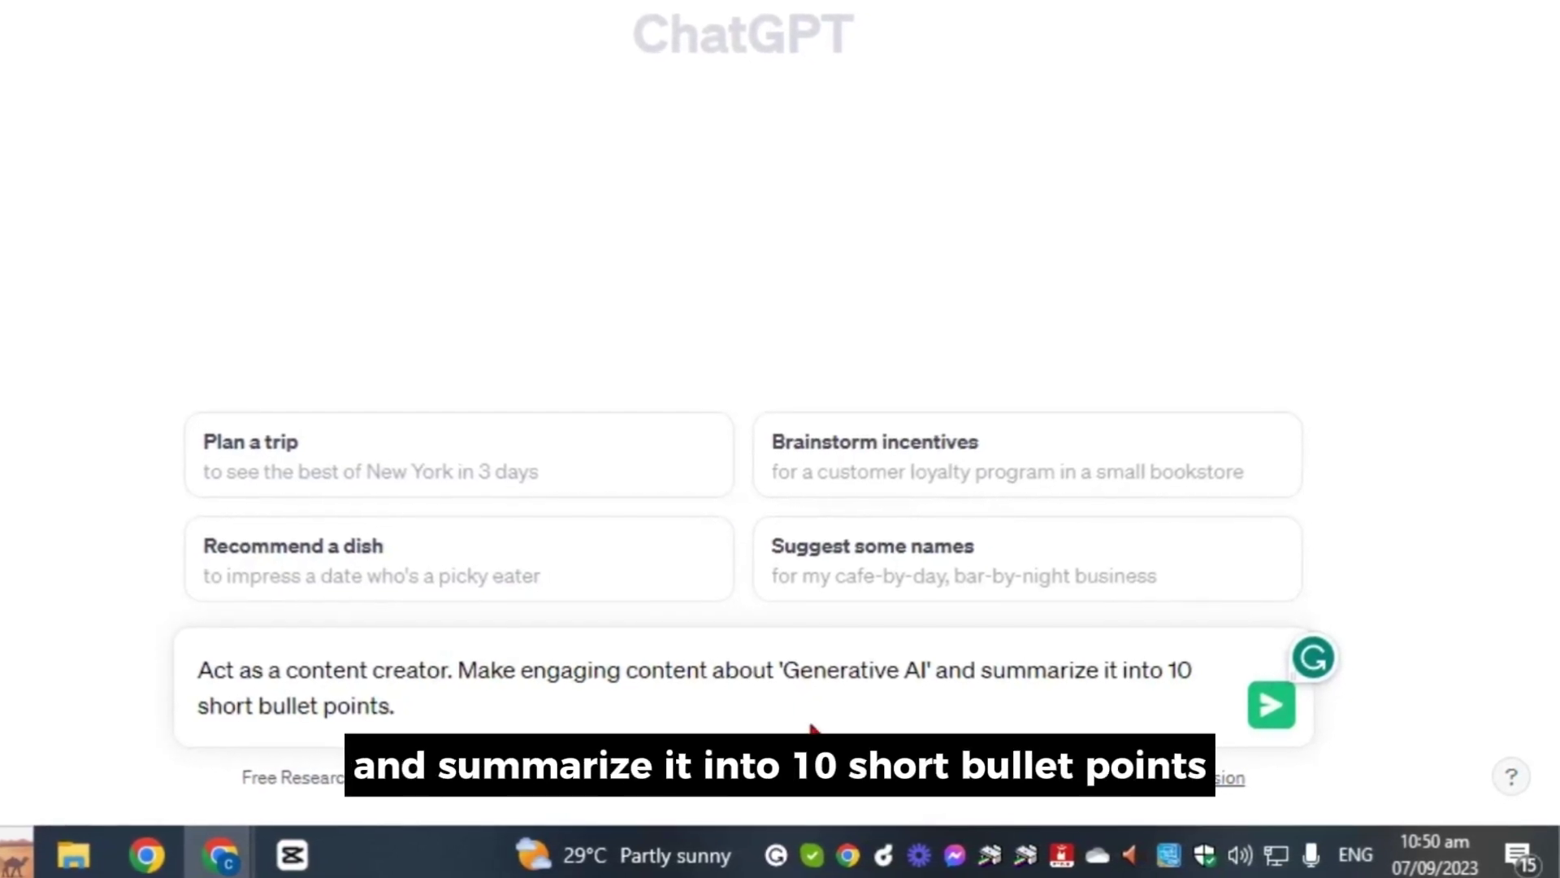
left_click(1274, 709)
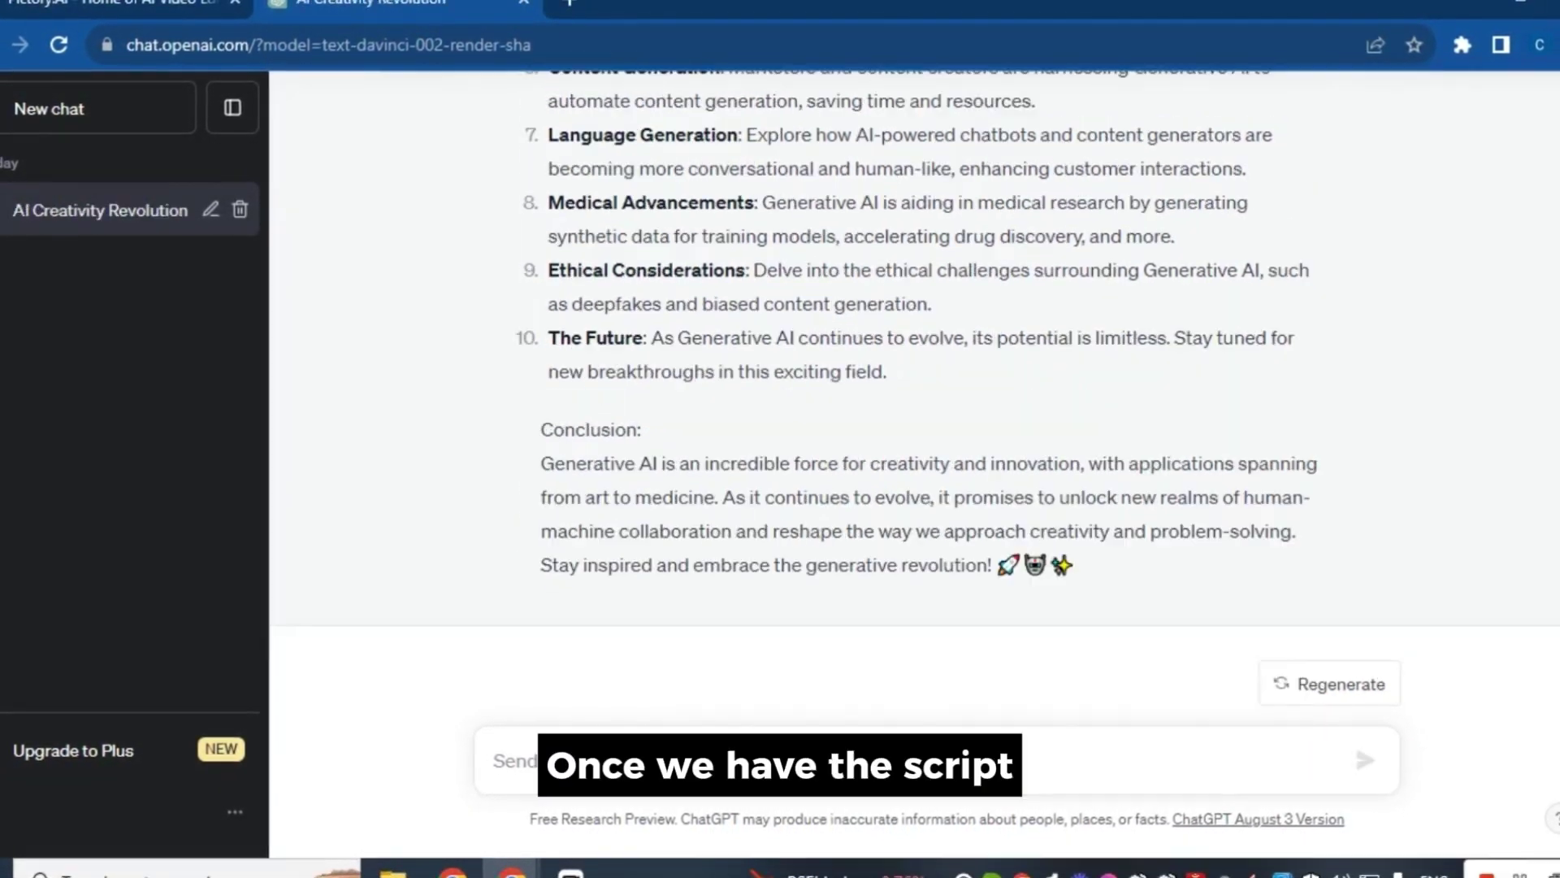
scroll(934, 406, "up", 10)
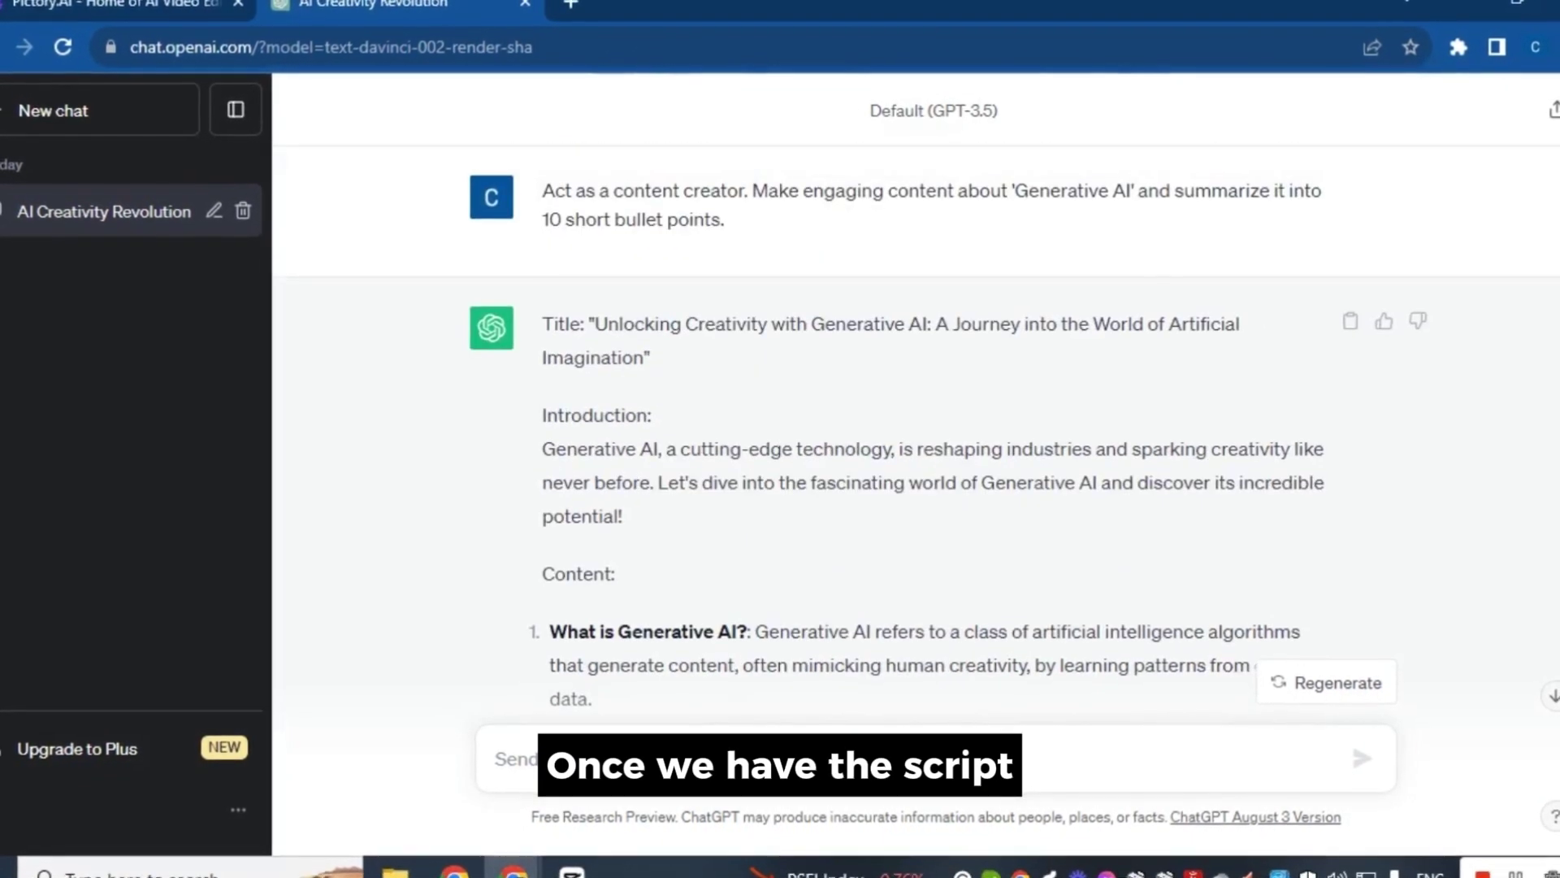
left_click(1349, 322)
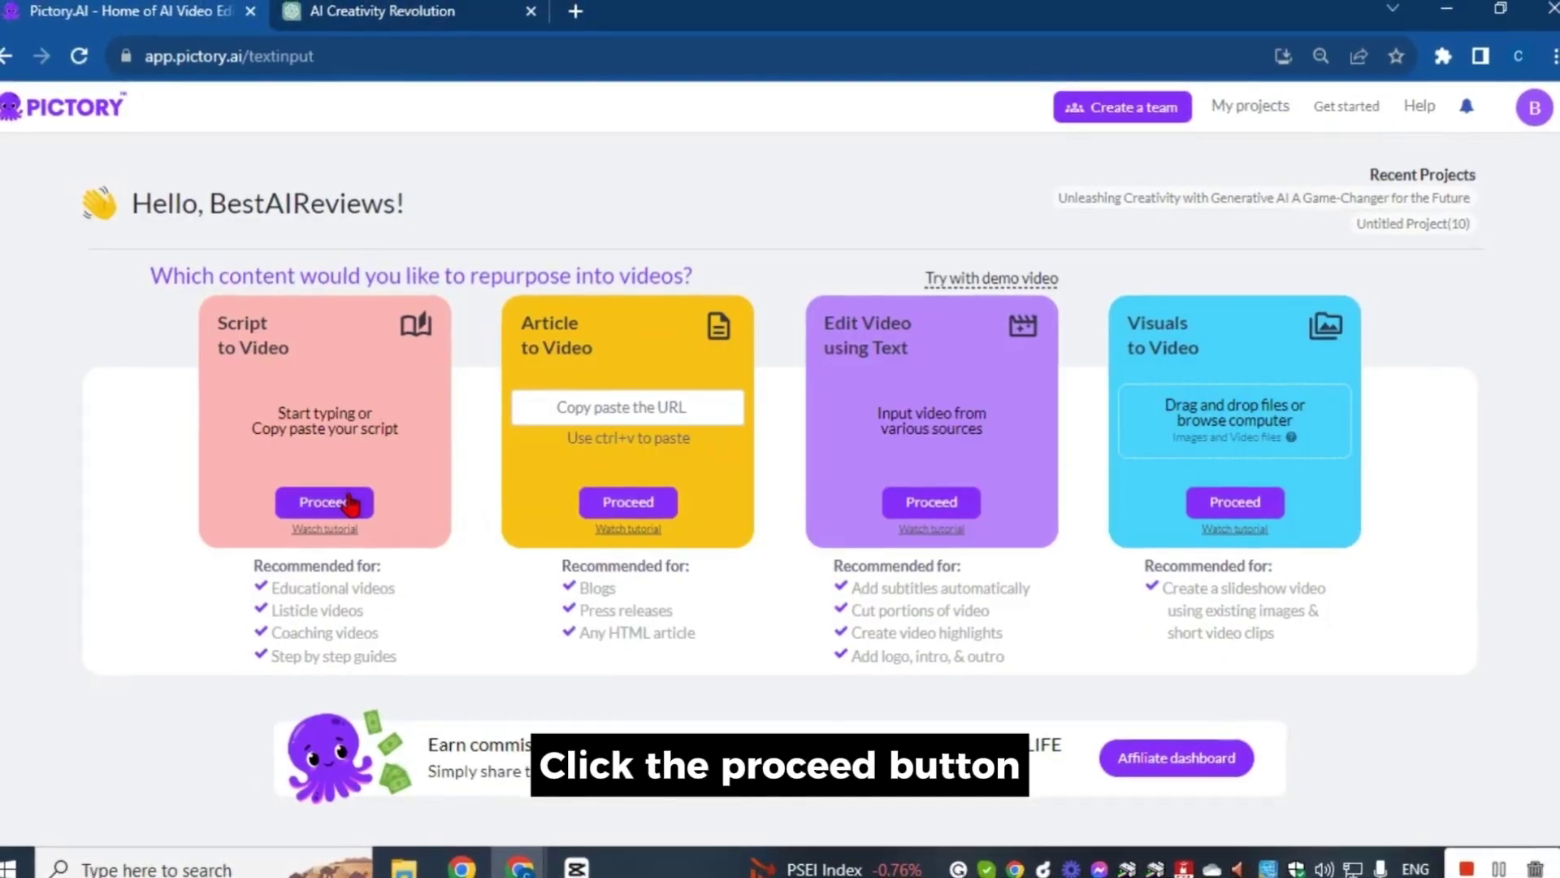
- Start a Script to Video project and paste the copied ChatGPT Generative AI script into the editor
left_click(349, 502)
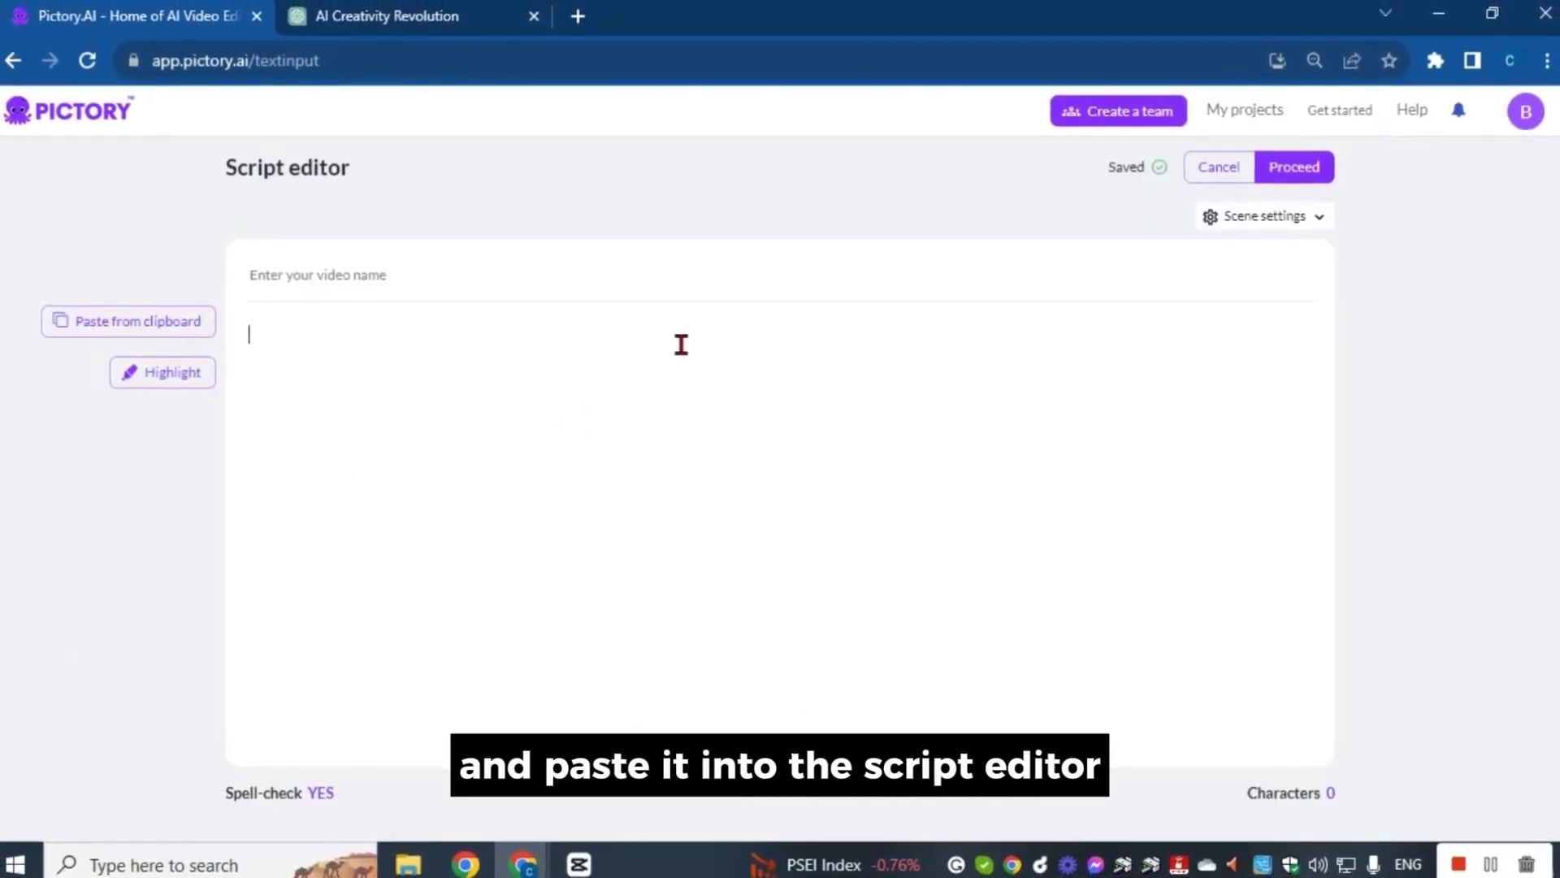
key("ctrl+v")
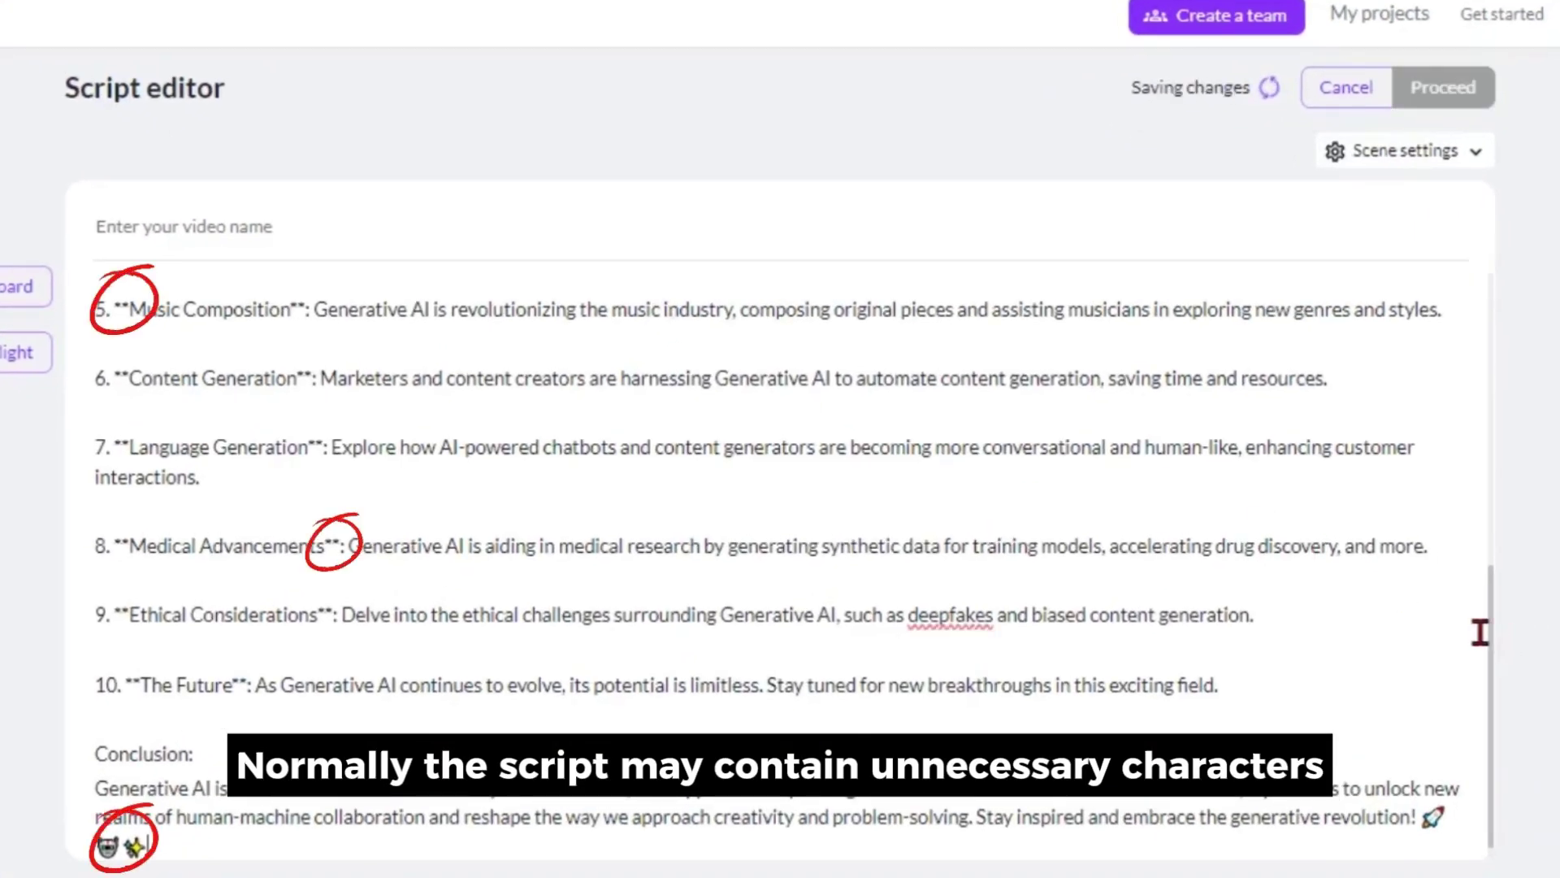
scroll(1478, 632, "up", 10)
scroll(1478, 632, "up", 2)
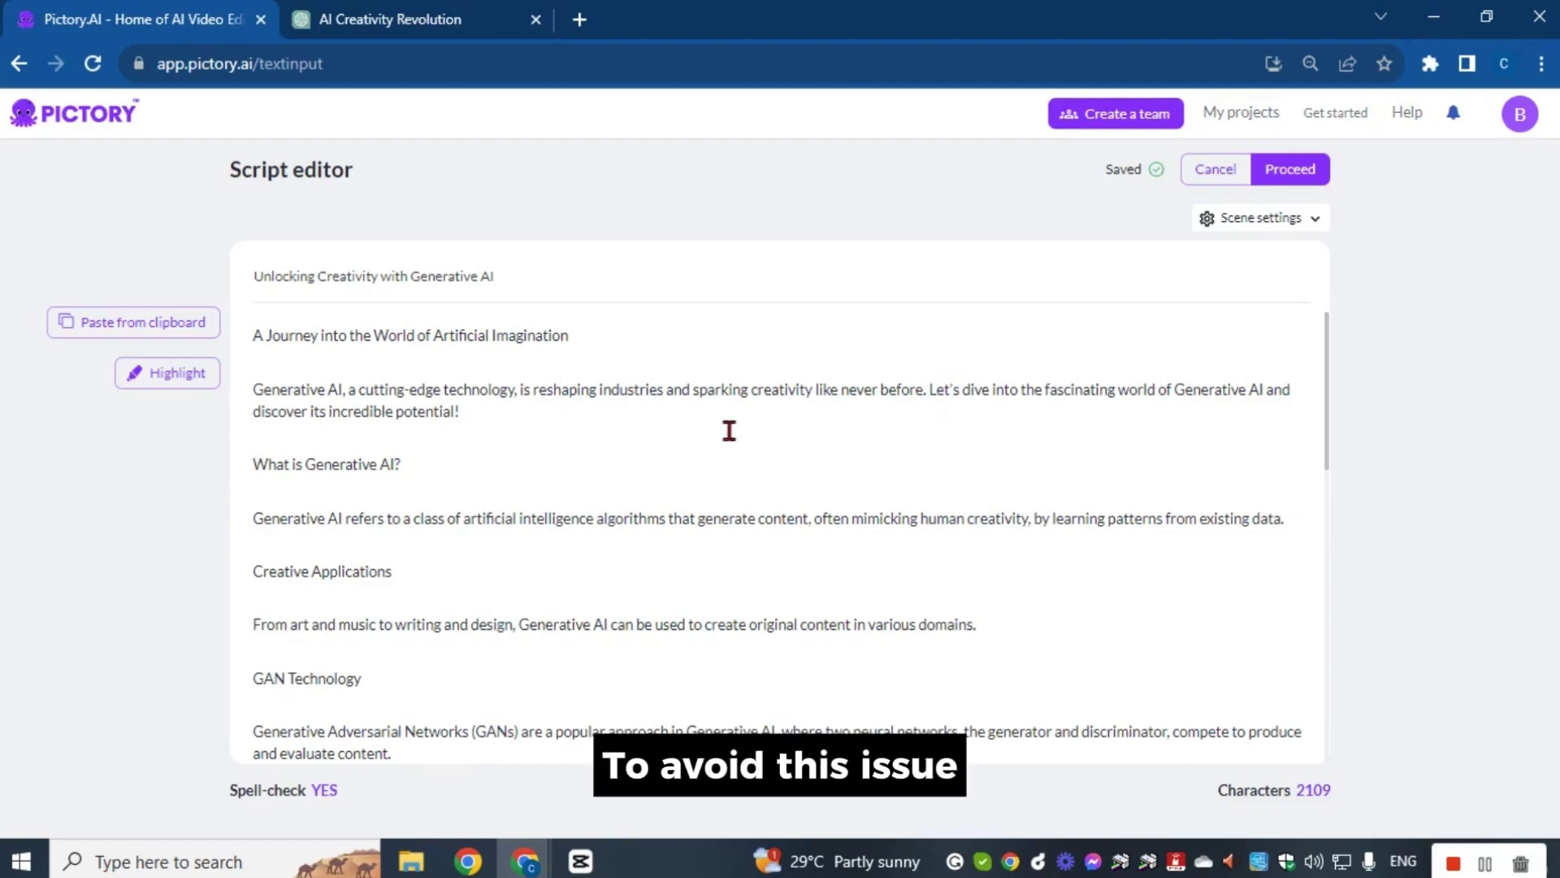
- Break the long sentences so 'is reshaping industries', 'Let's dive into' and 'Stay inspired' start new lines
left_click(521, 390)
key("BackSpace")
key("BackSpace")
key("Return")
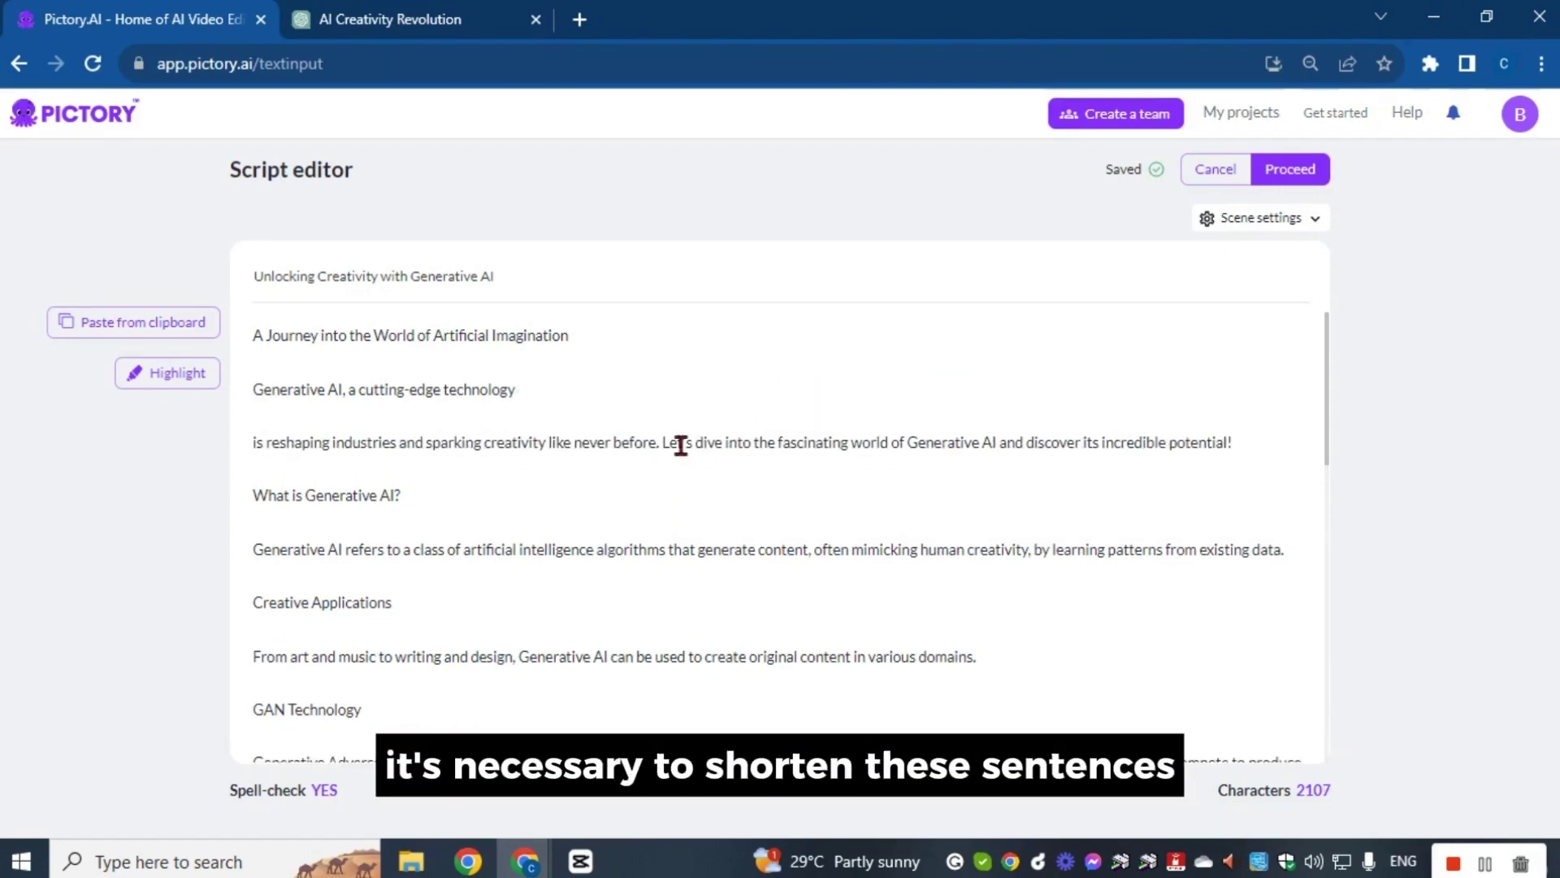
key("BackSpace")
key("Return")
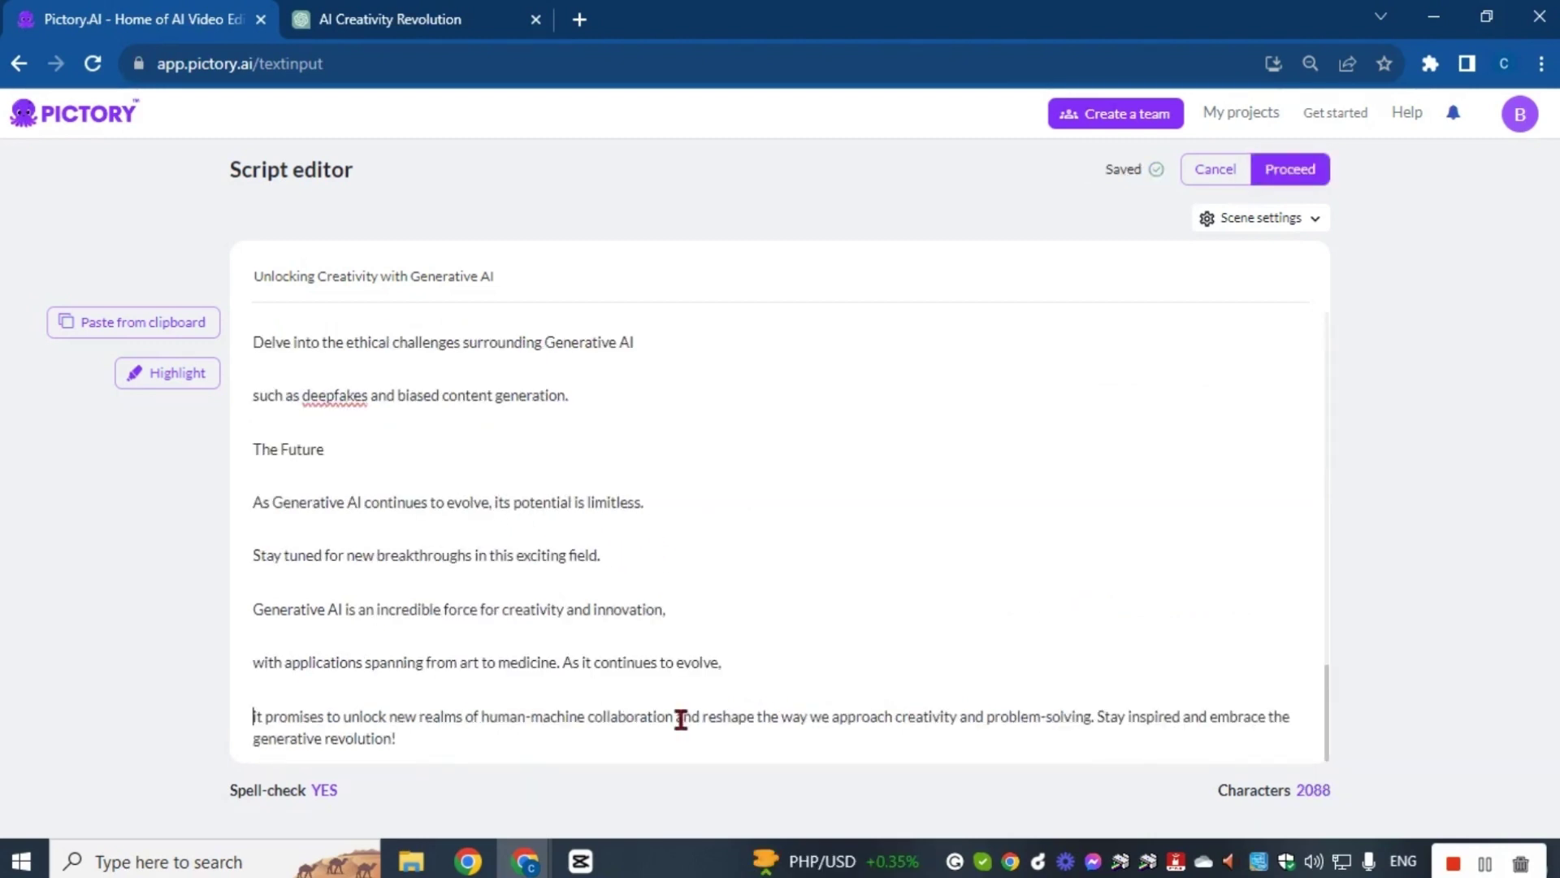
left_click(678, 717)
key("BackSpace")
key("Return")
scroll(780, 728, "down", 1)
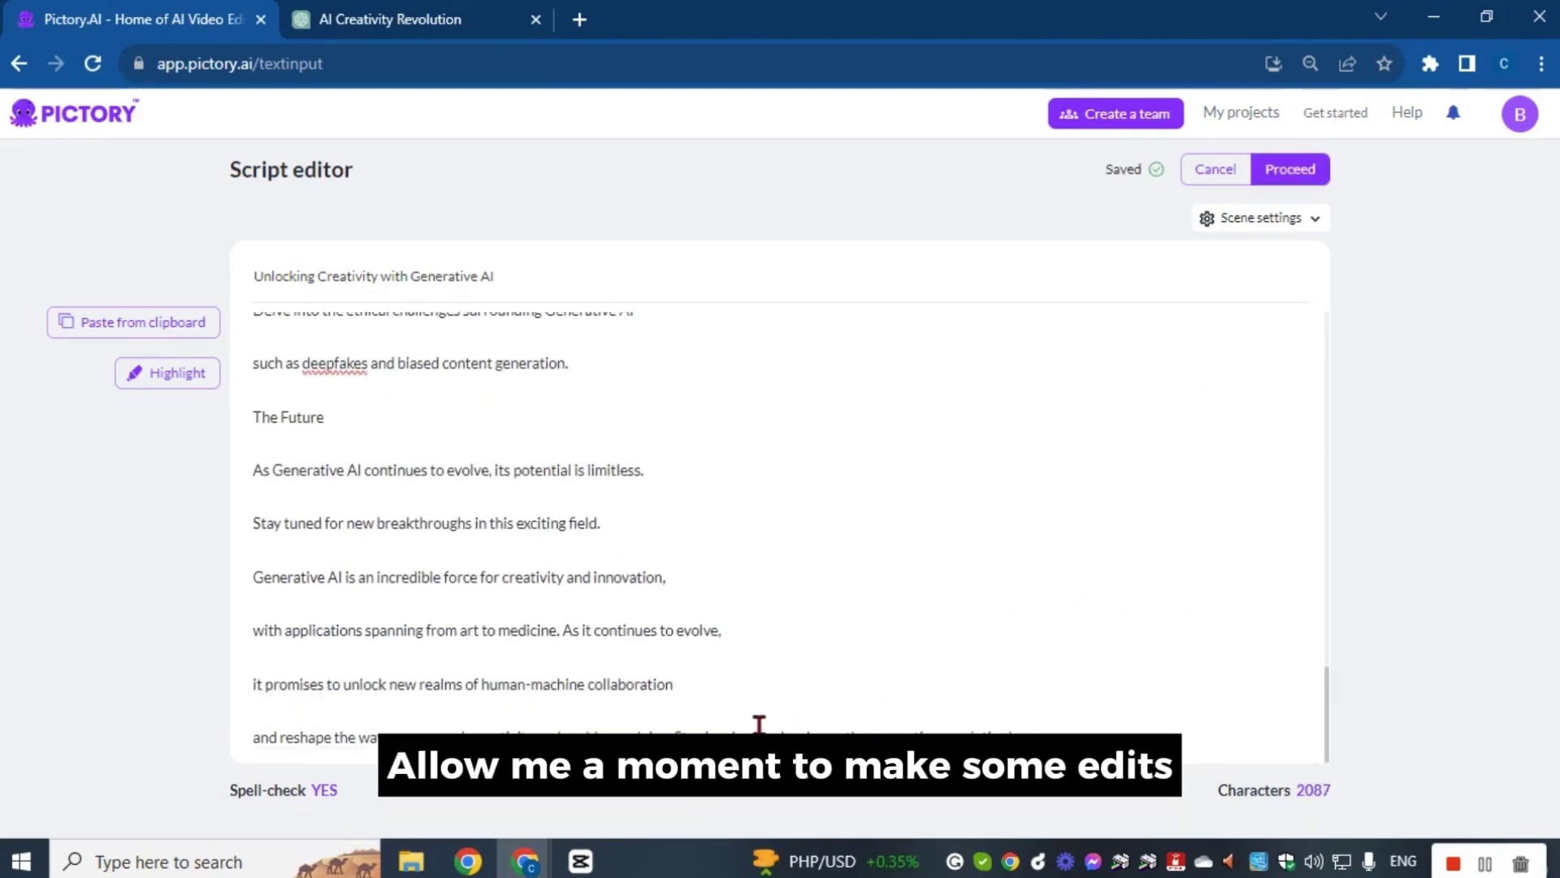
key("BackSpace")
key("Return")
scroll(715, 708, "down", 1)
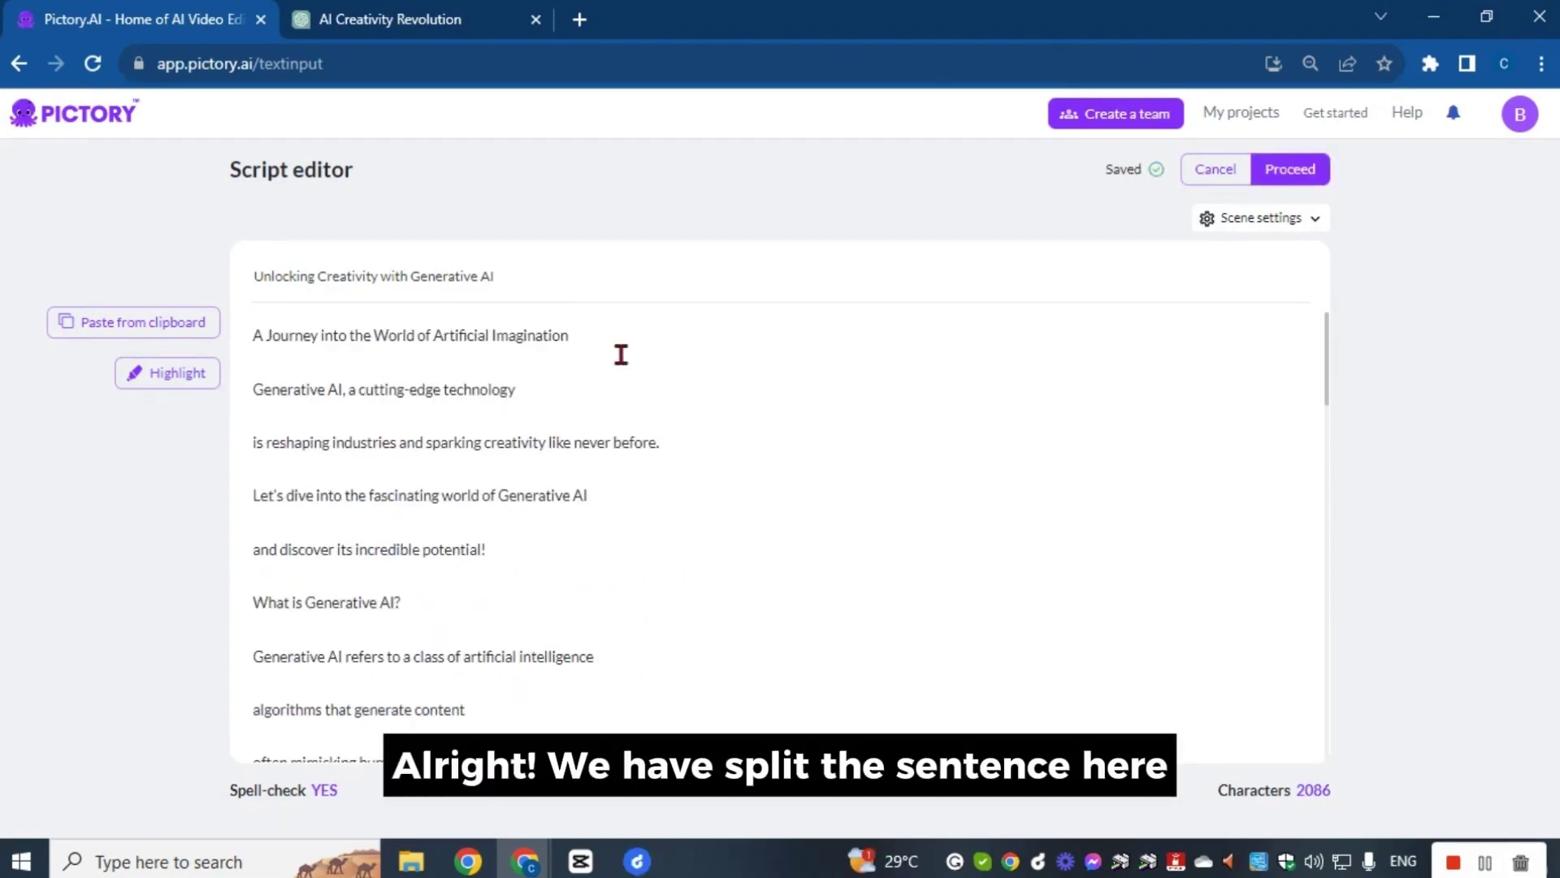
- Highlight the title line, the cutting-edge technology line and 'What is Generative AI?' as keywords
left_click_drag(296, 340, 258, 337)
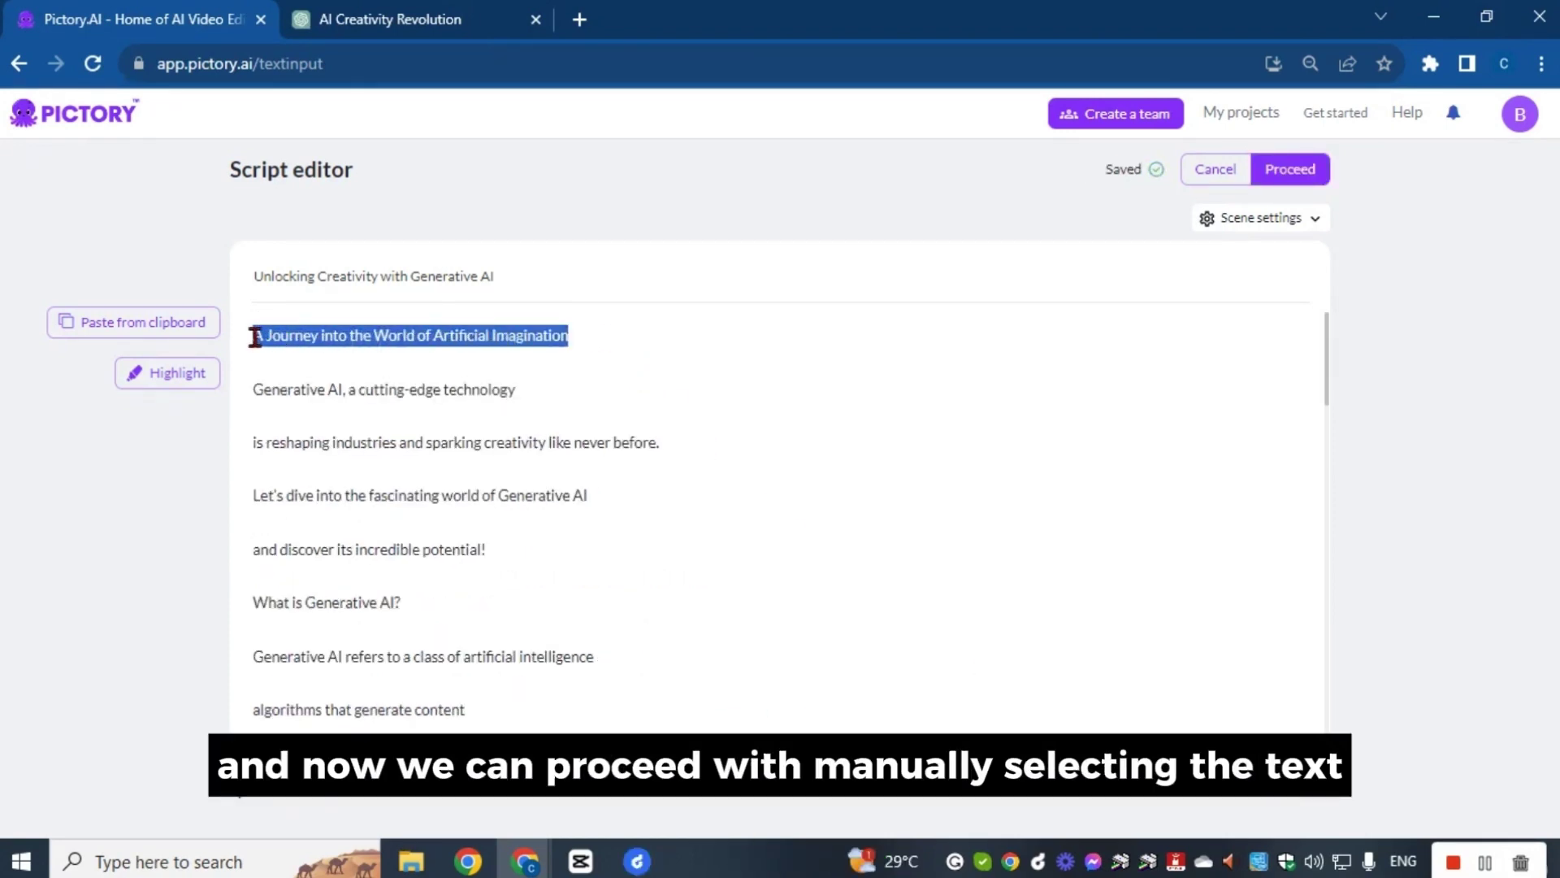
left_click(140, 373)
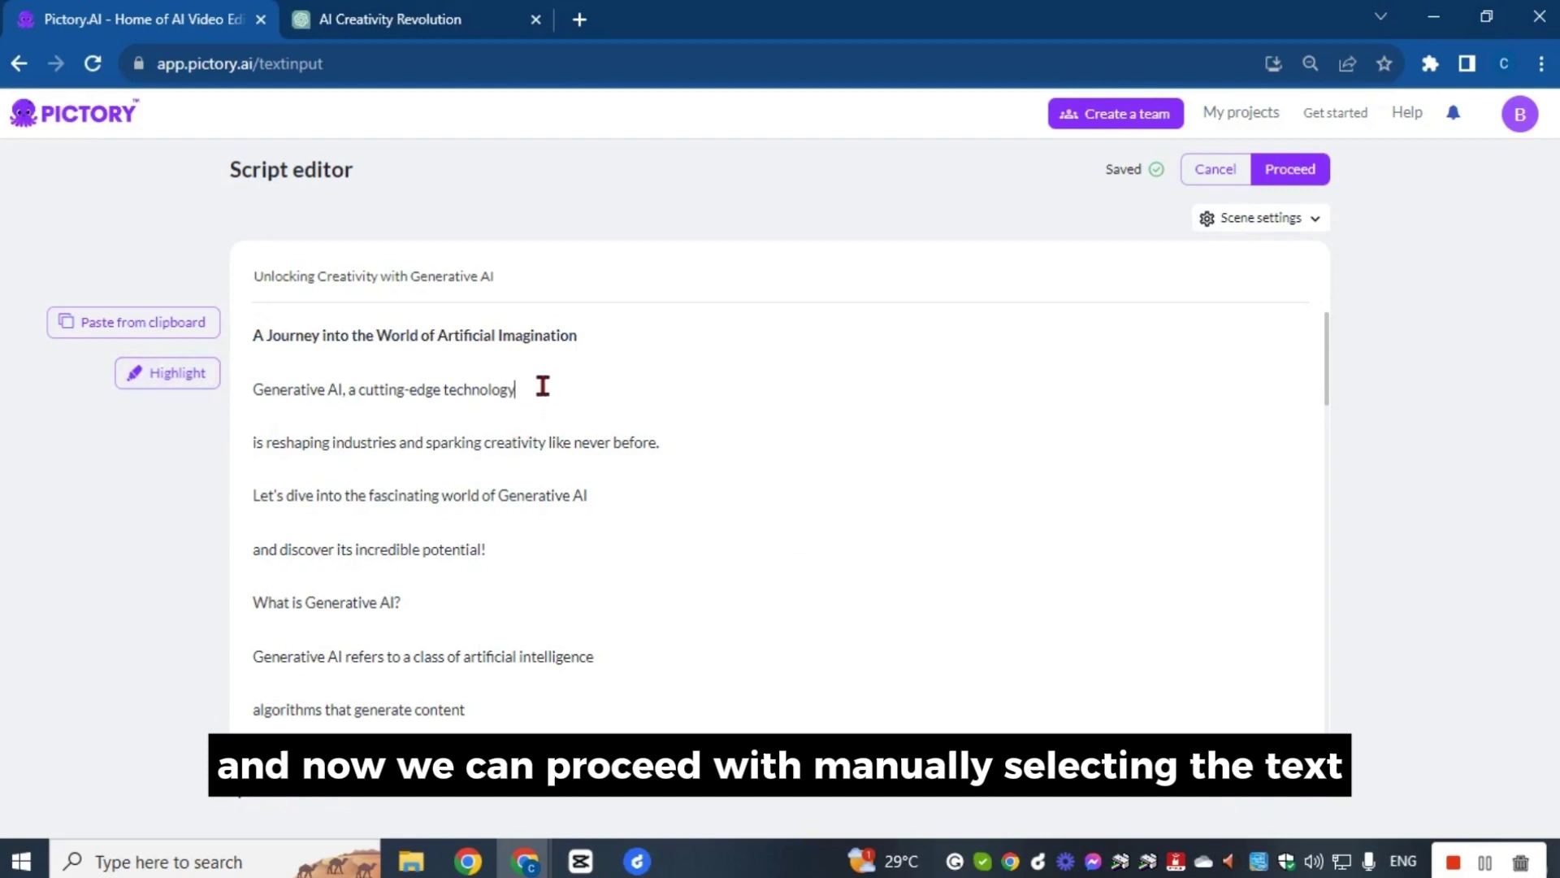
left_click_drag(543, 386, 268, 393)
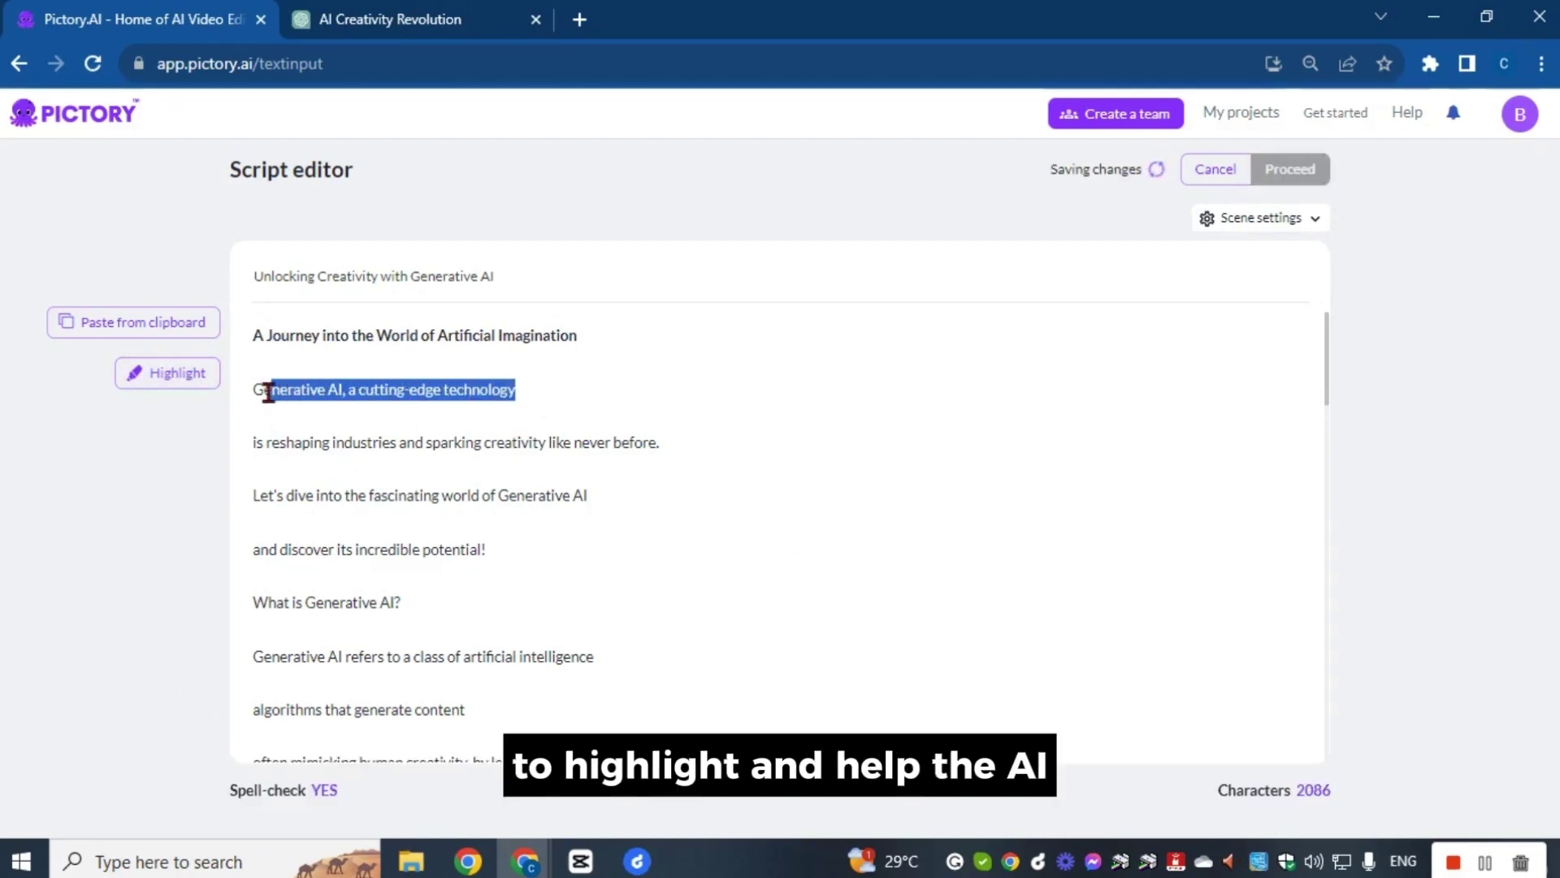
left_click(197, 393)
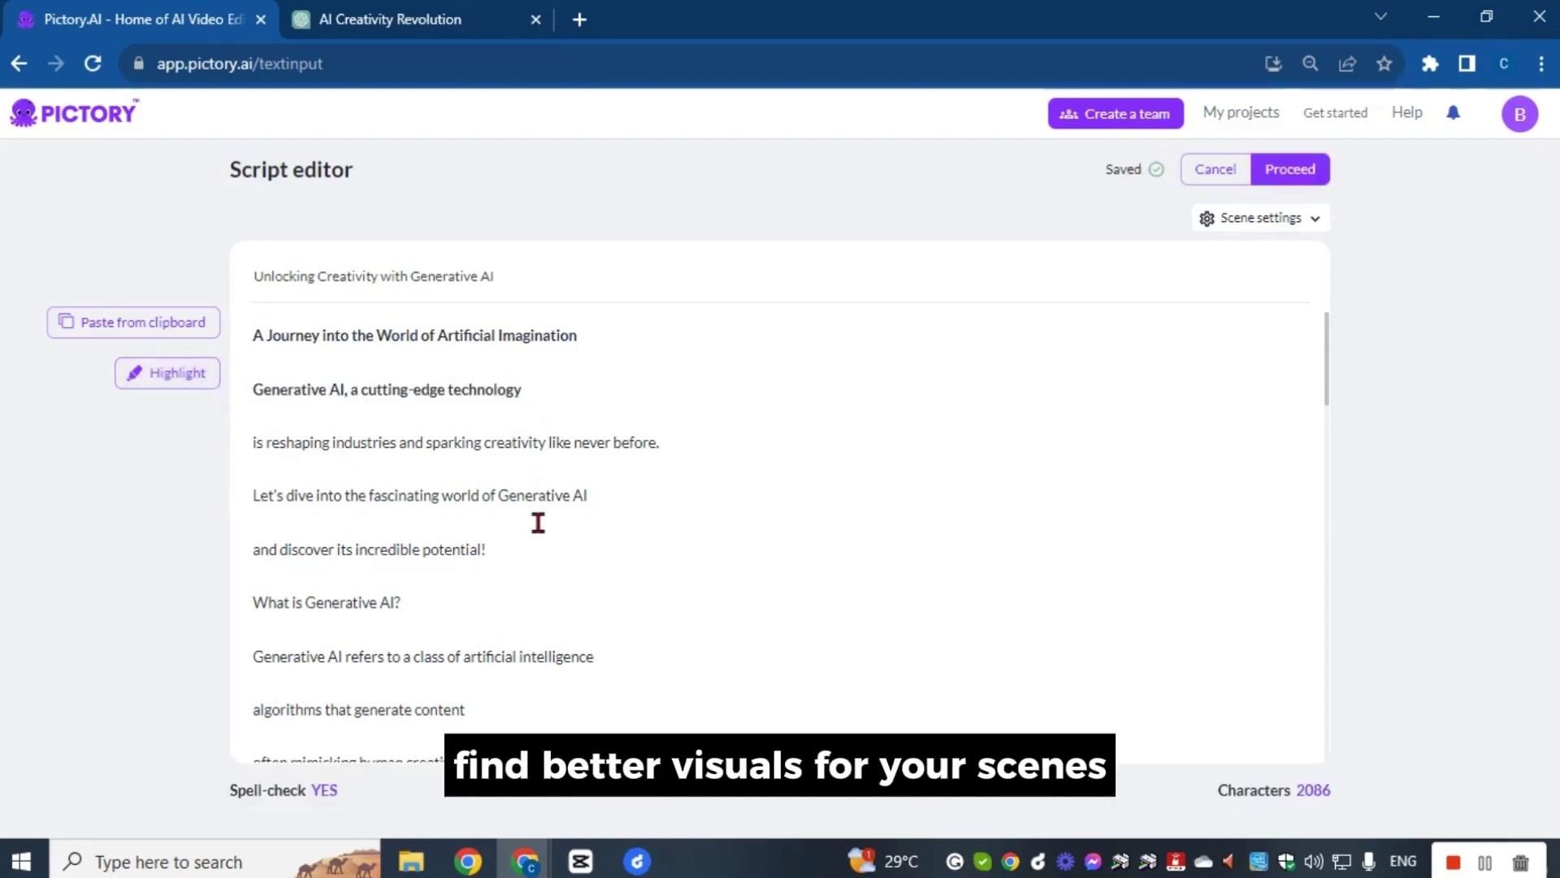
triple_click(484, 620)
key("ctrl+b")
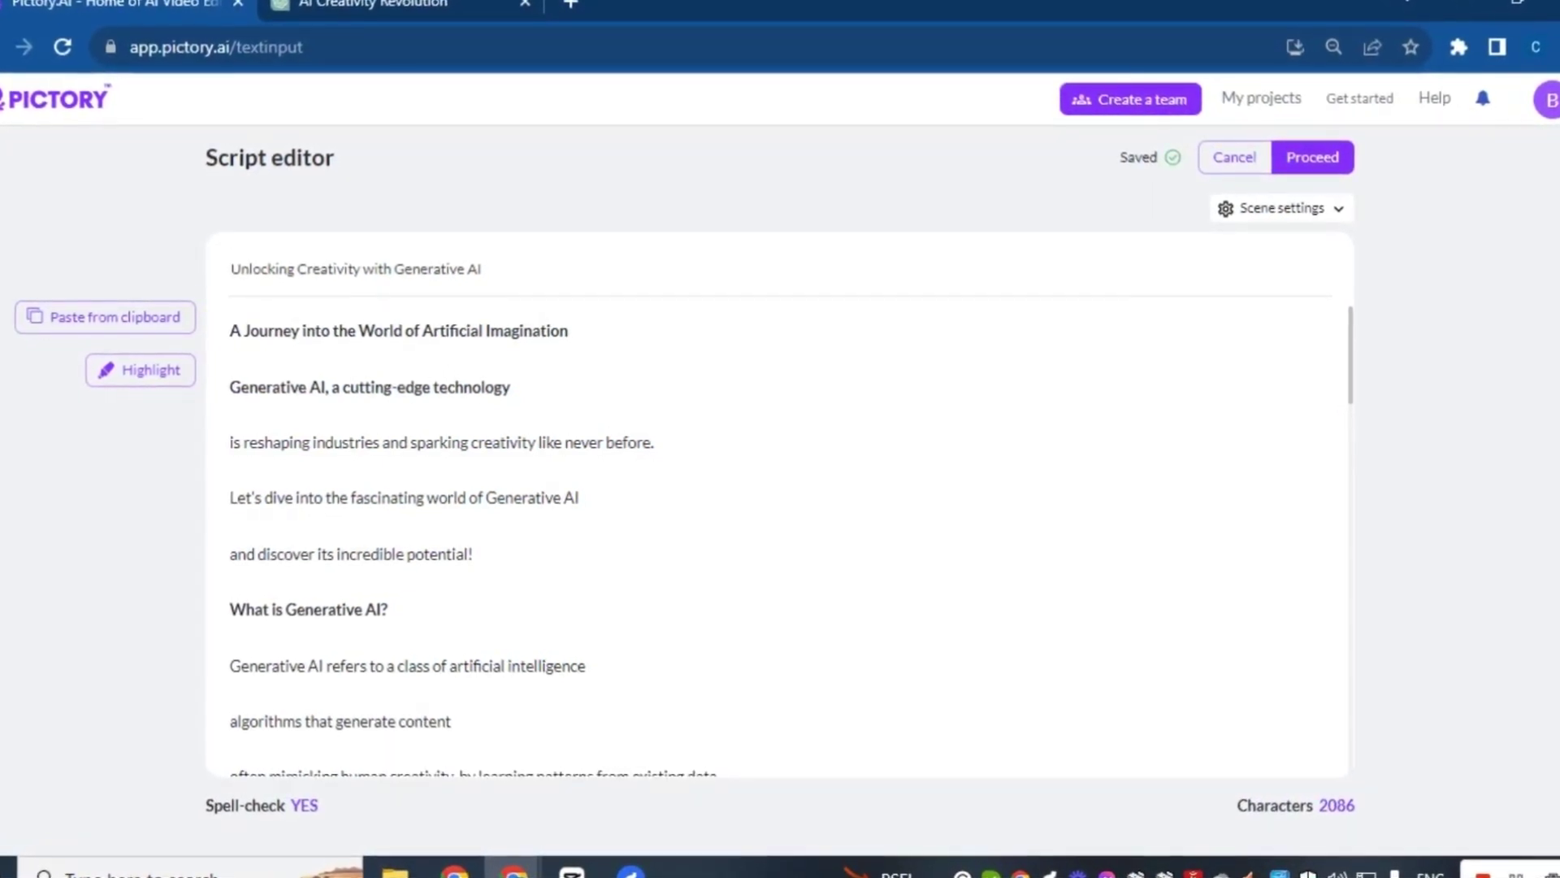
mouse_move(1442, 209)
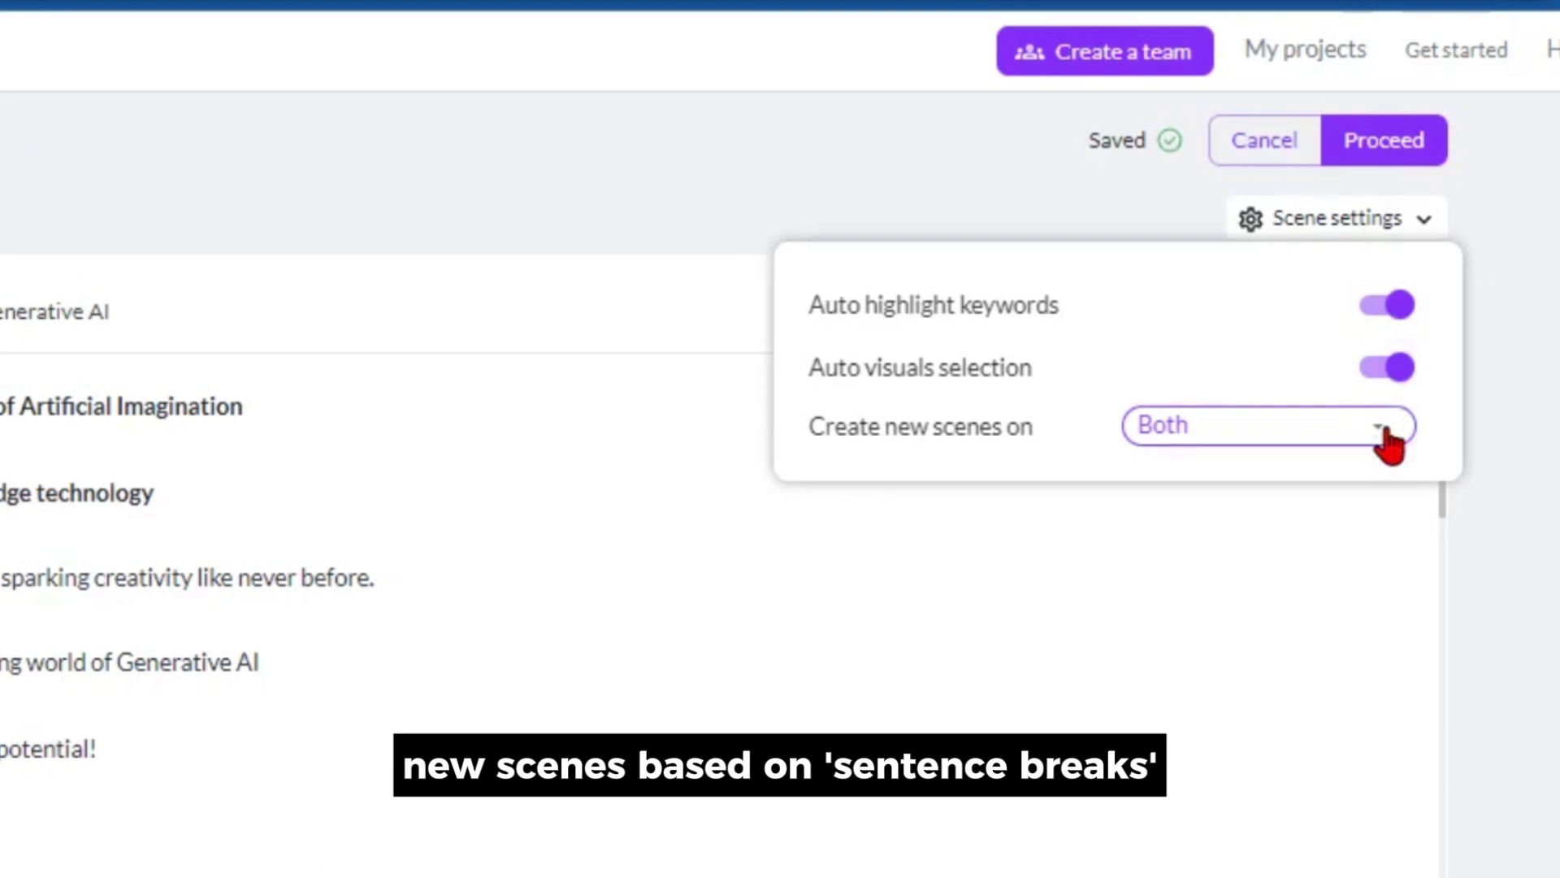
- Keep 'Create new scenes on' set to Both, then scroll through the script checking spelling marks
left_click(1388, 441)
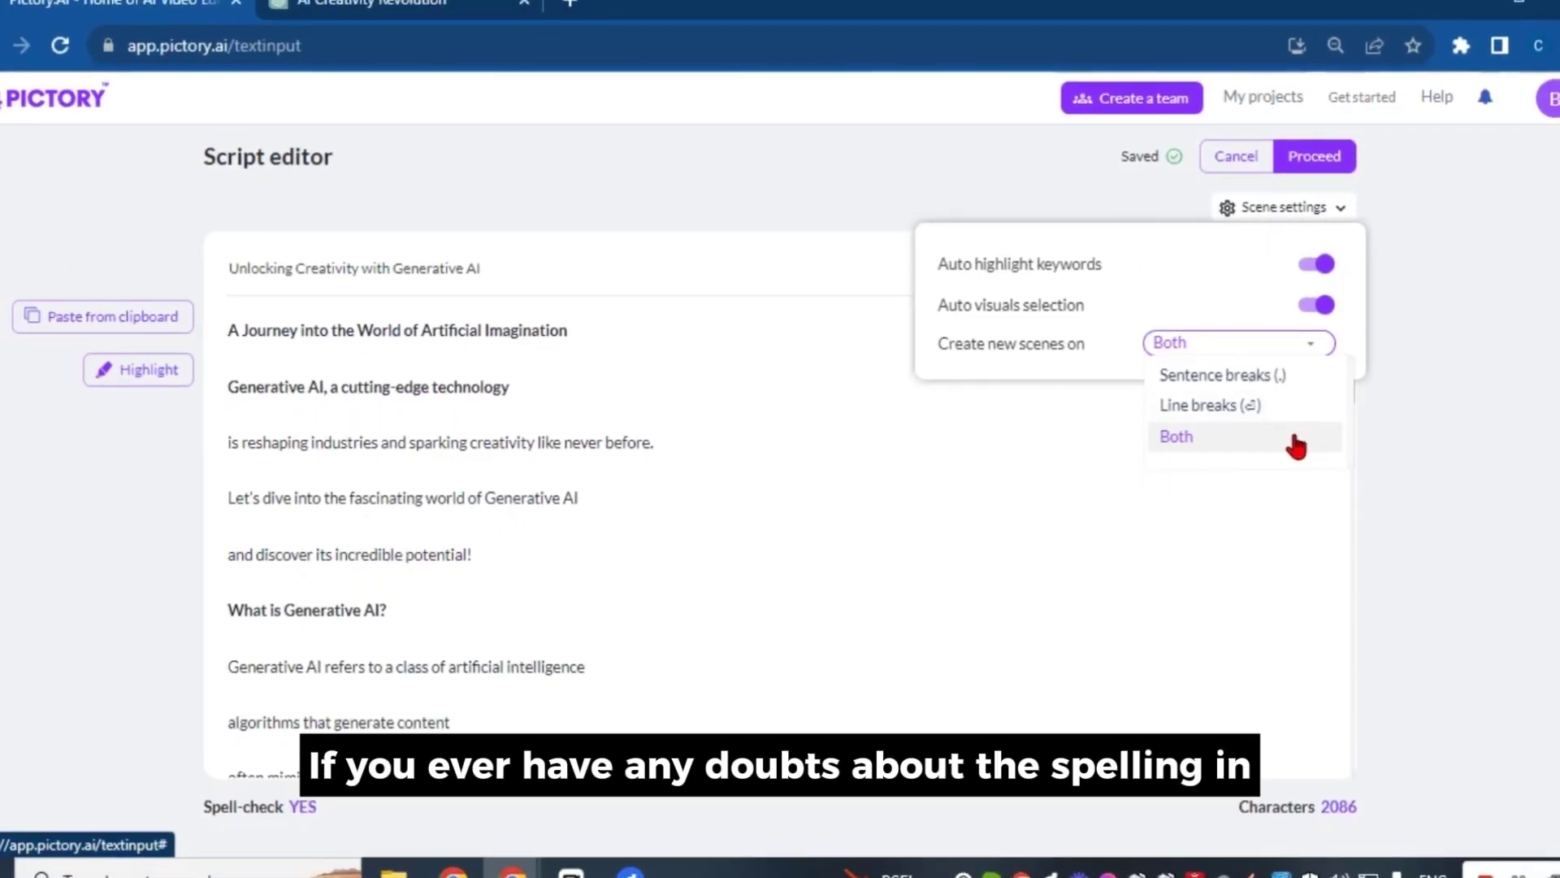
left_click(1476, 511)
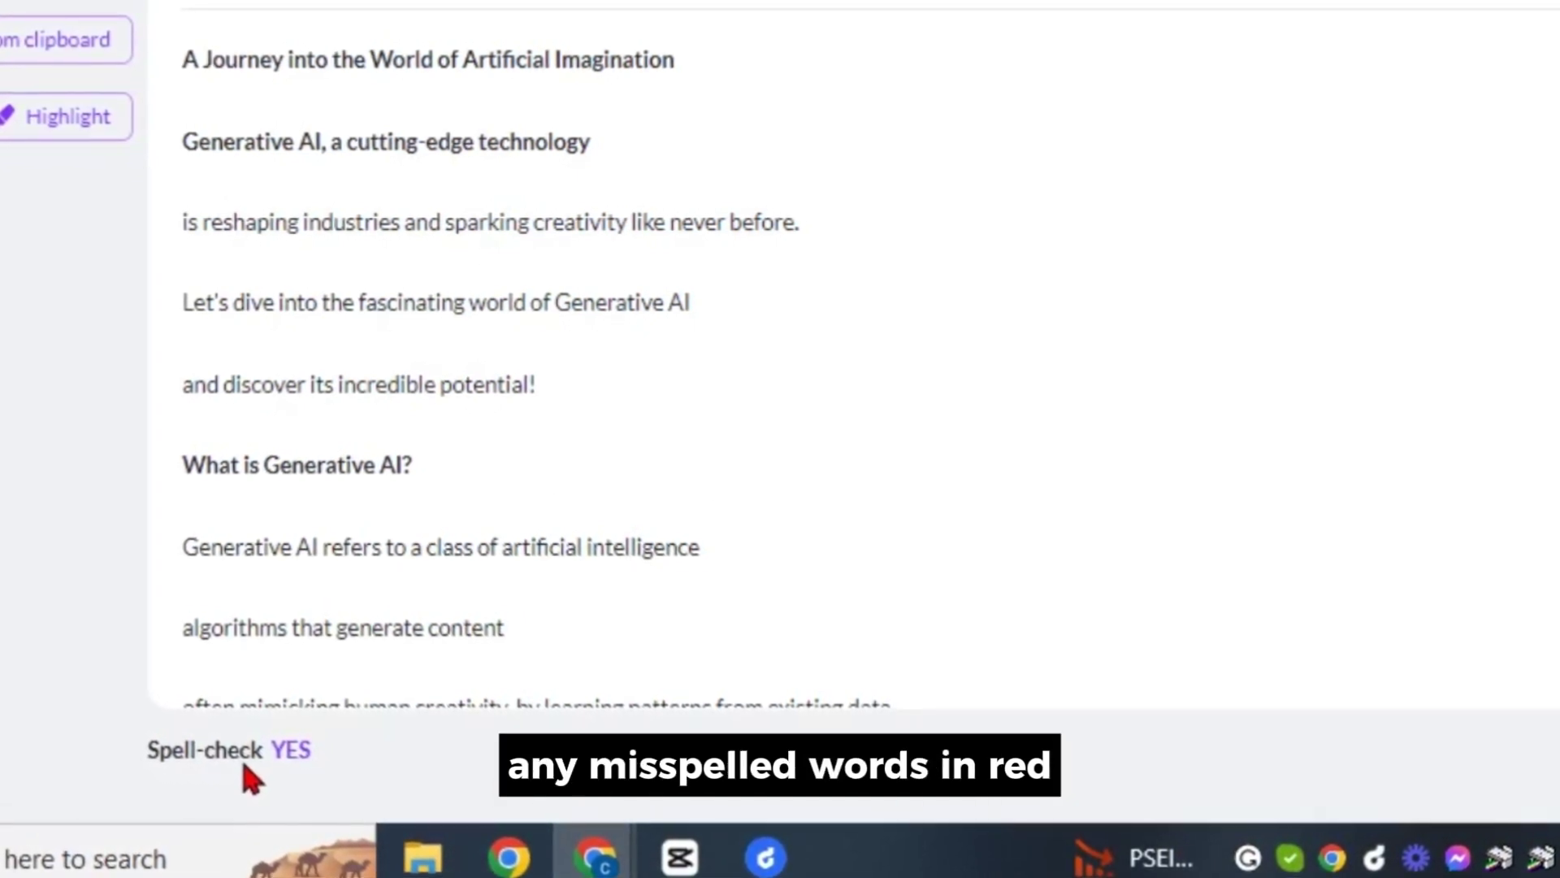
scroll(1182, 513, "down", 10)
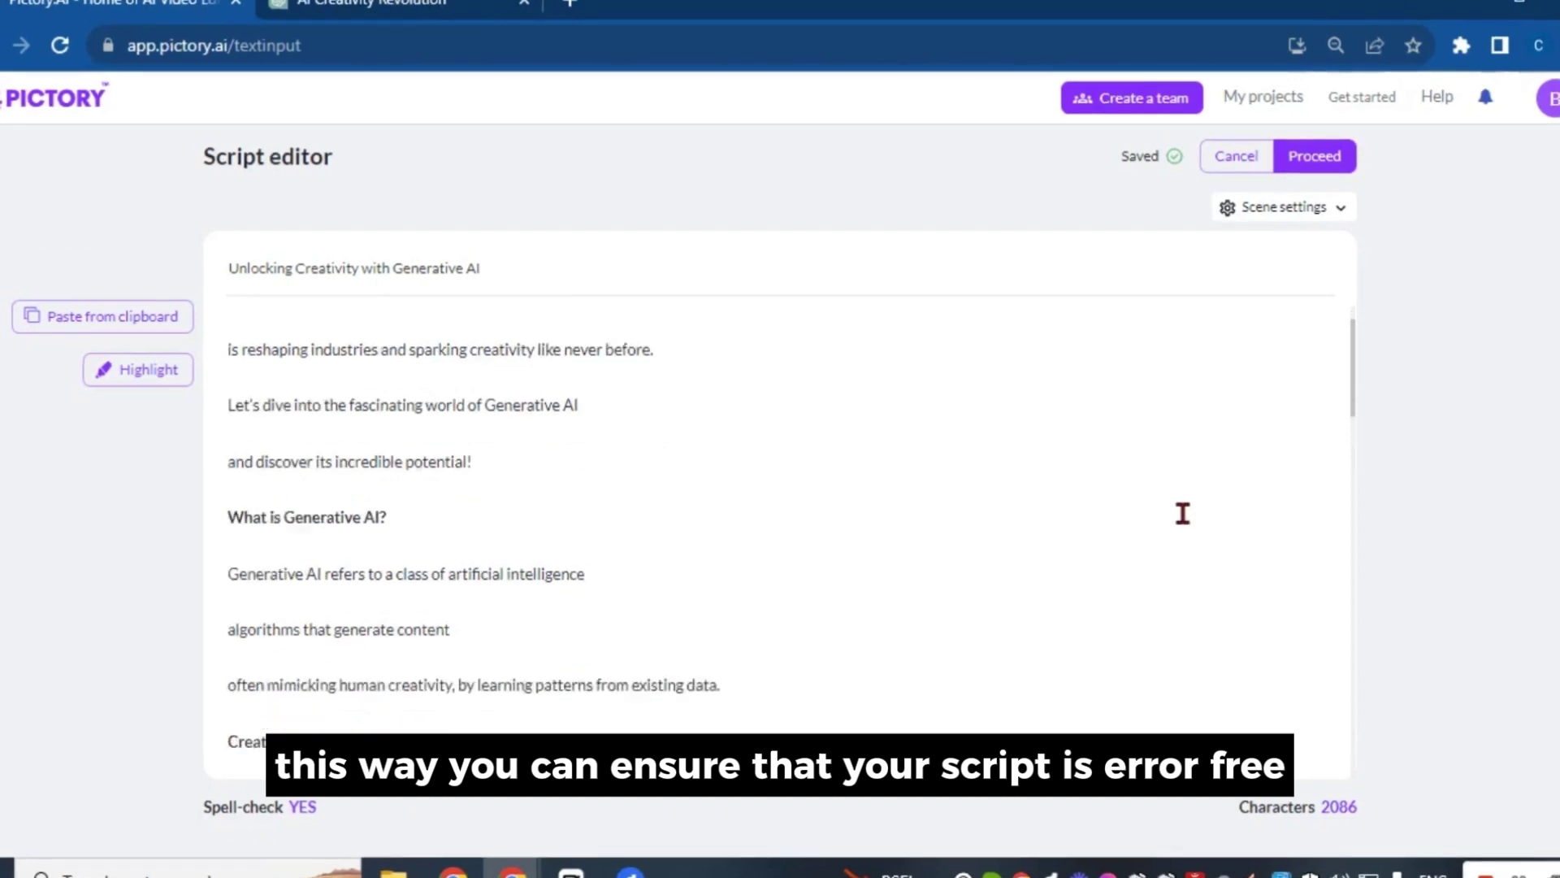
scroll(1184, 512, "down", 11)
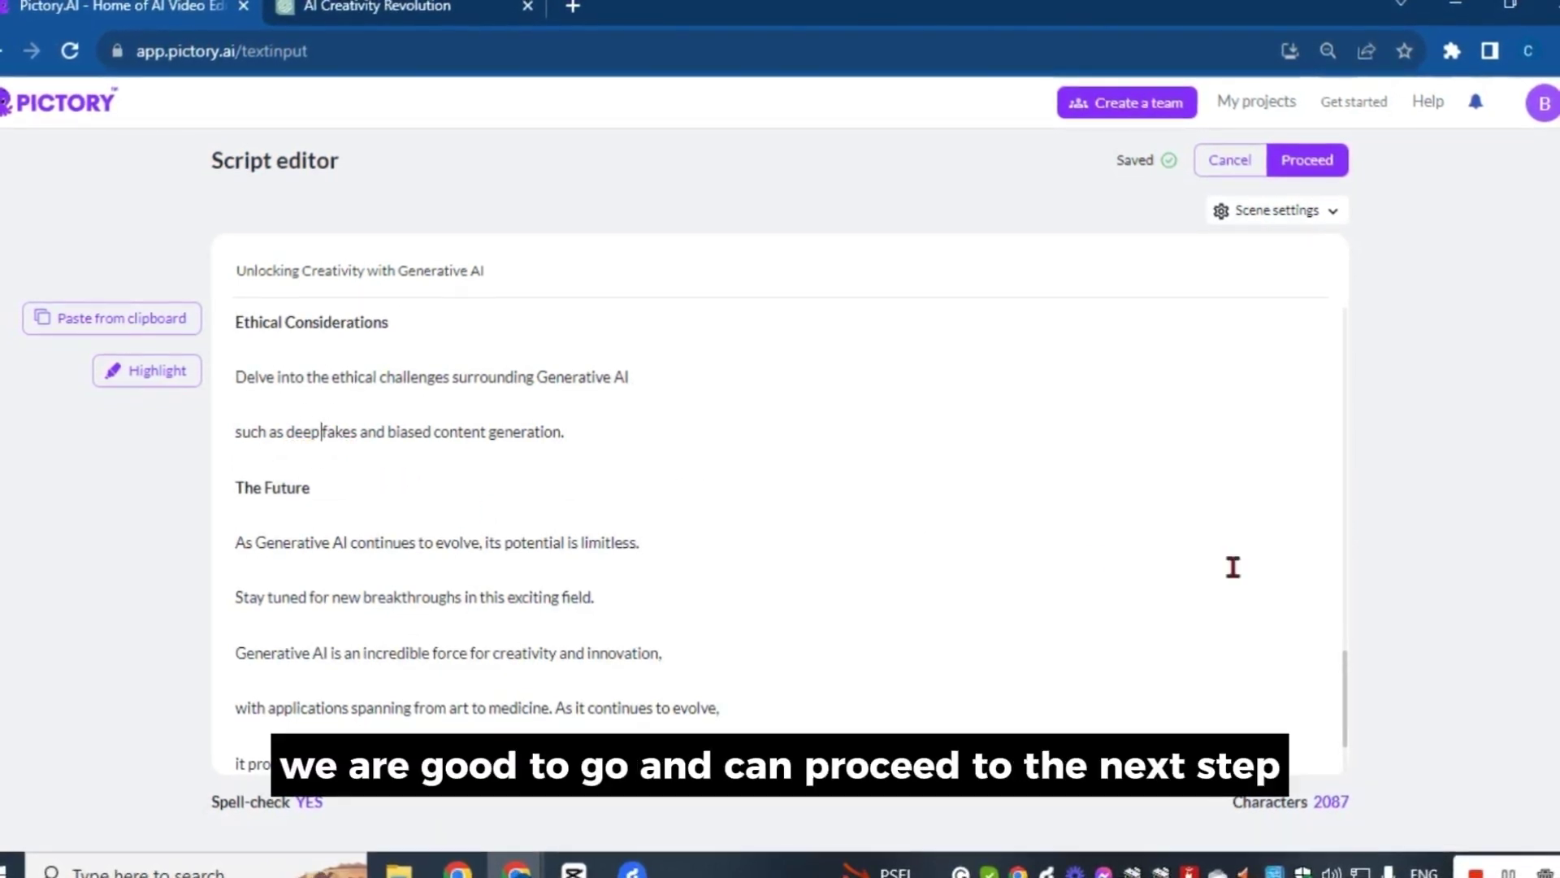
scroll(1314, 585, "down", 2)
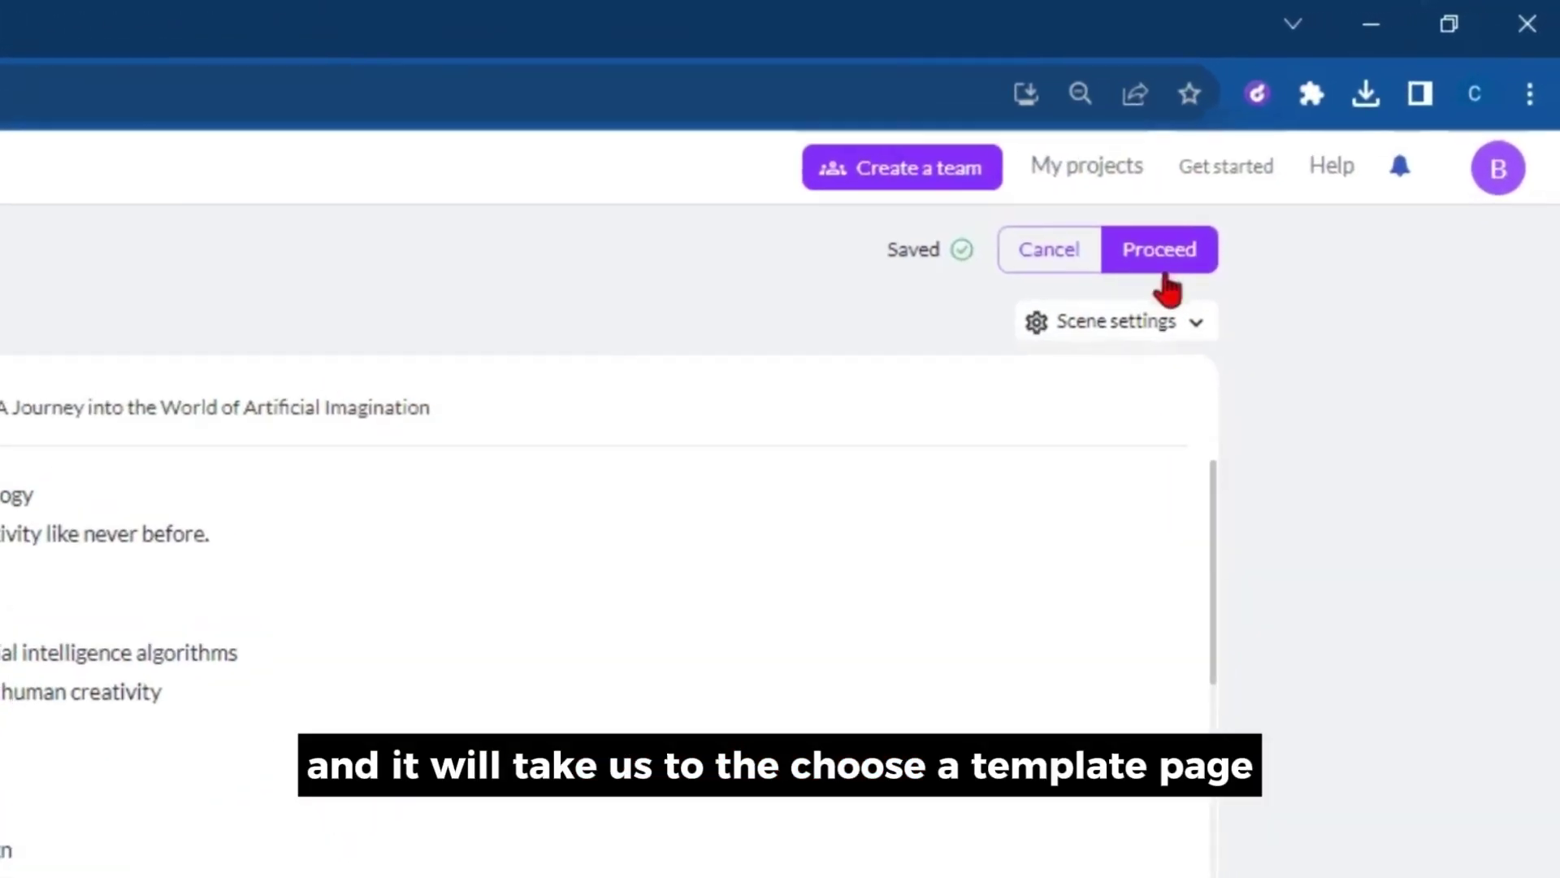
- Browse the Templates library to the TechHead template and pick the 16:9 landscape format
left_click(1160, 278)
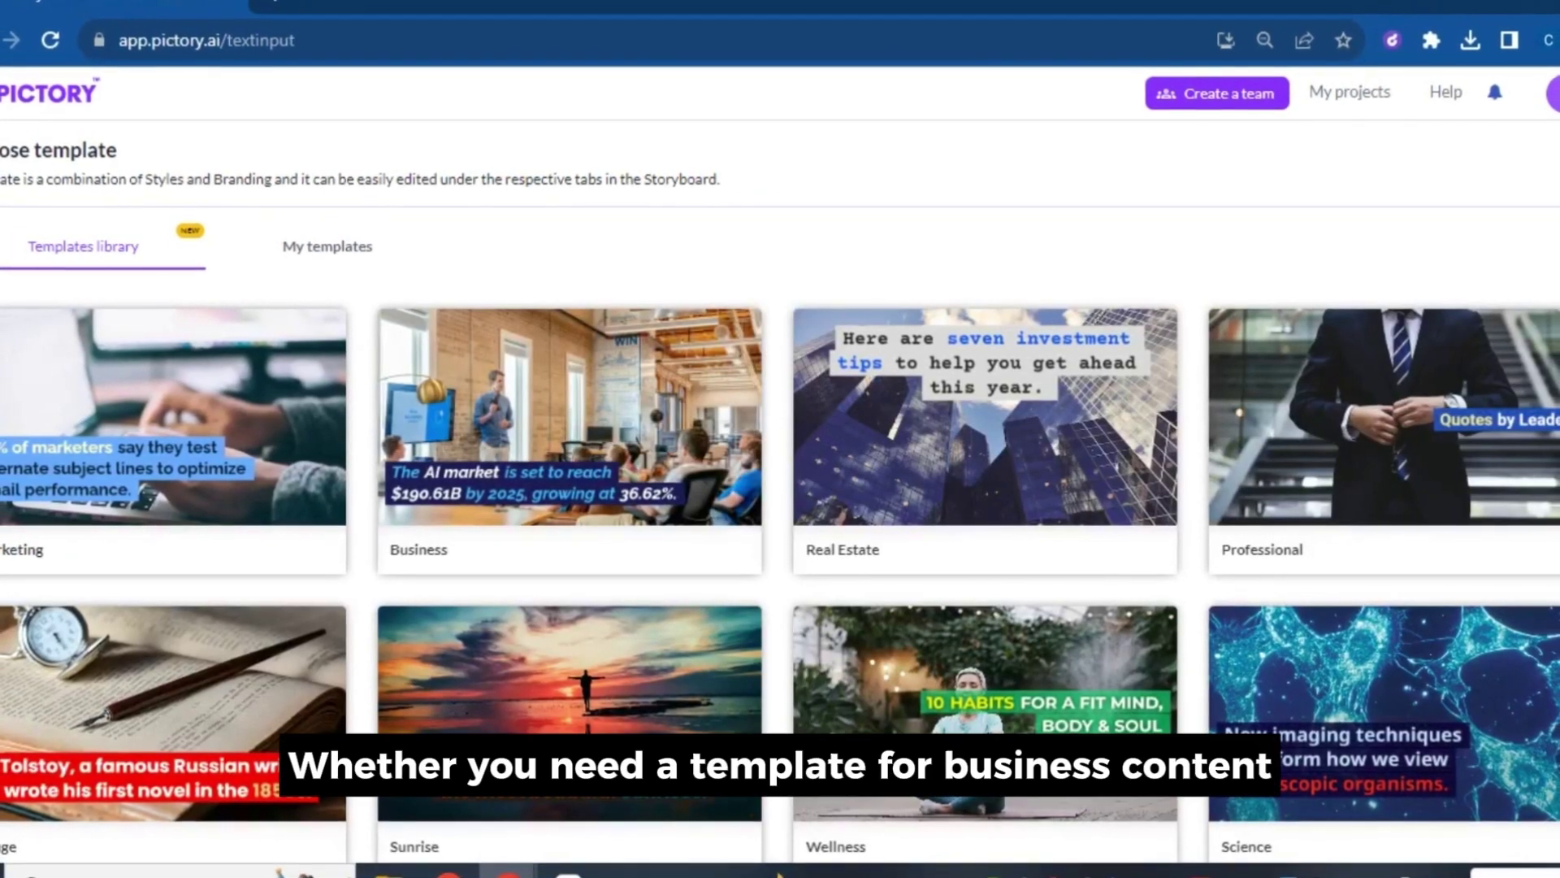
scroll(780, 569, "down", 6)
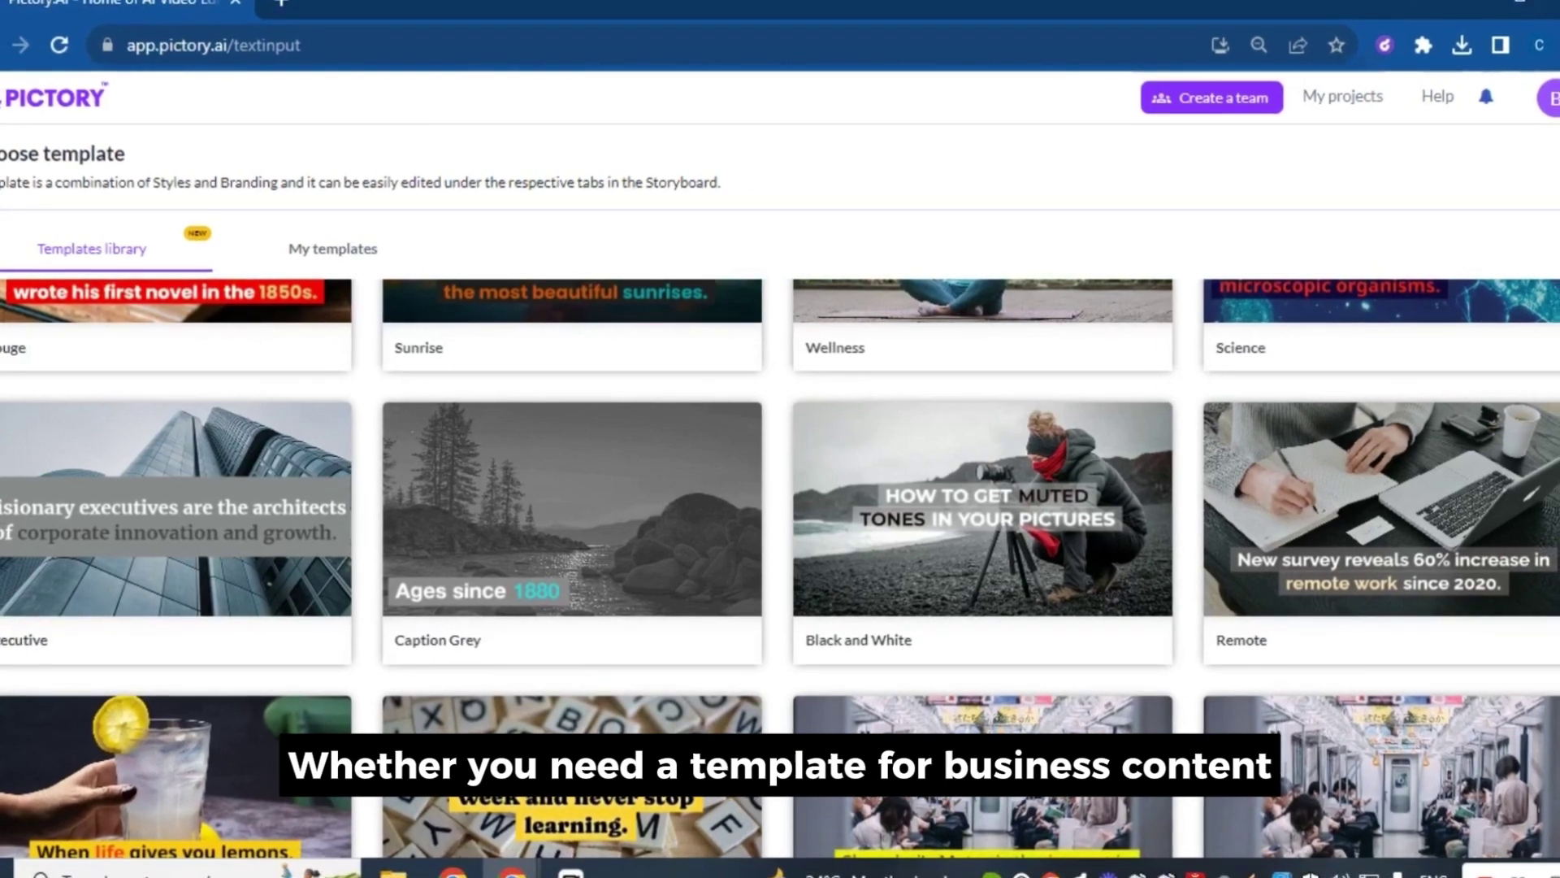
scroll(780, 569, "down", 12)
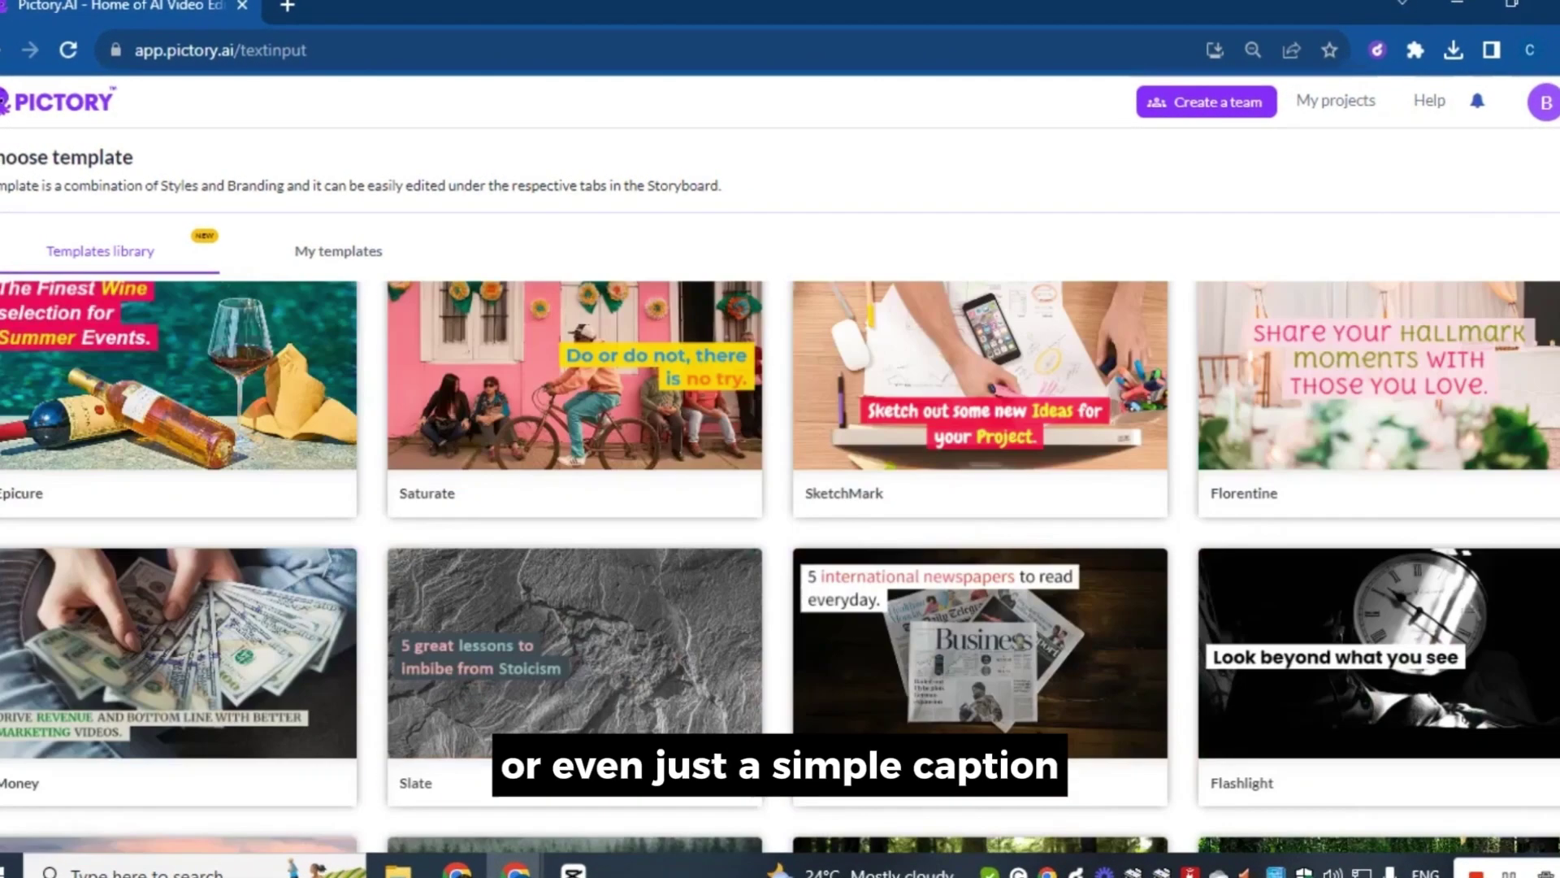
scroll(780, 528, "down", 3)
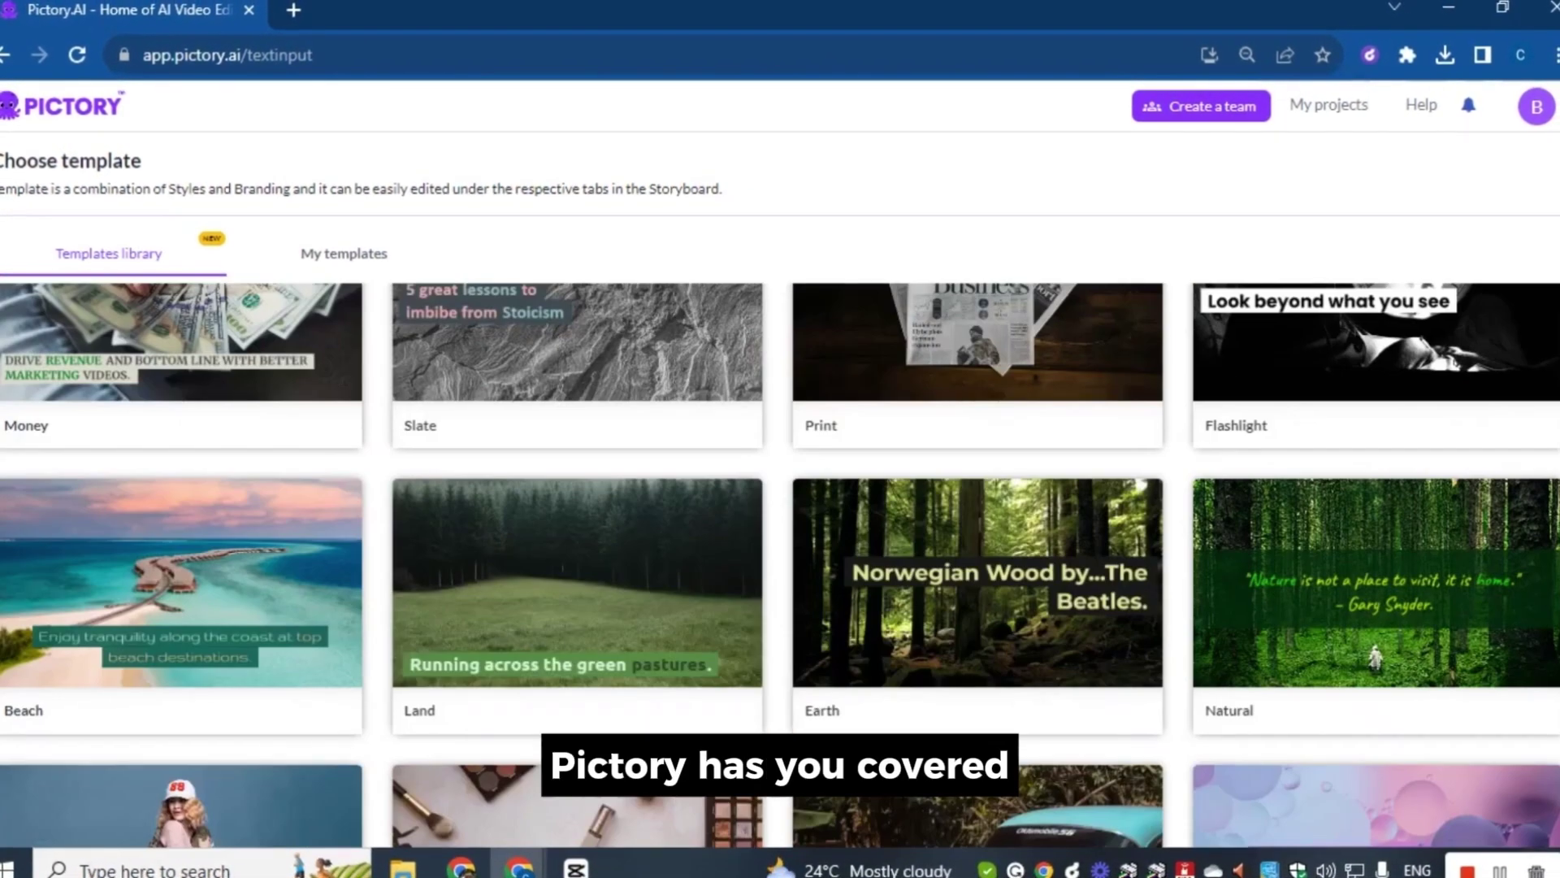
scroll(780, 528, "down", 6)
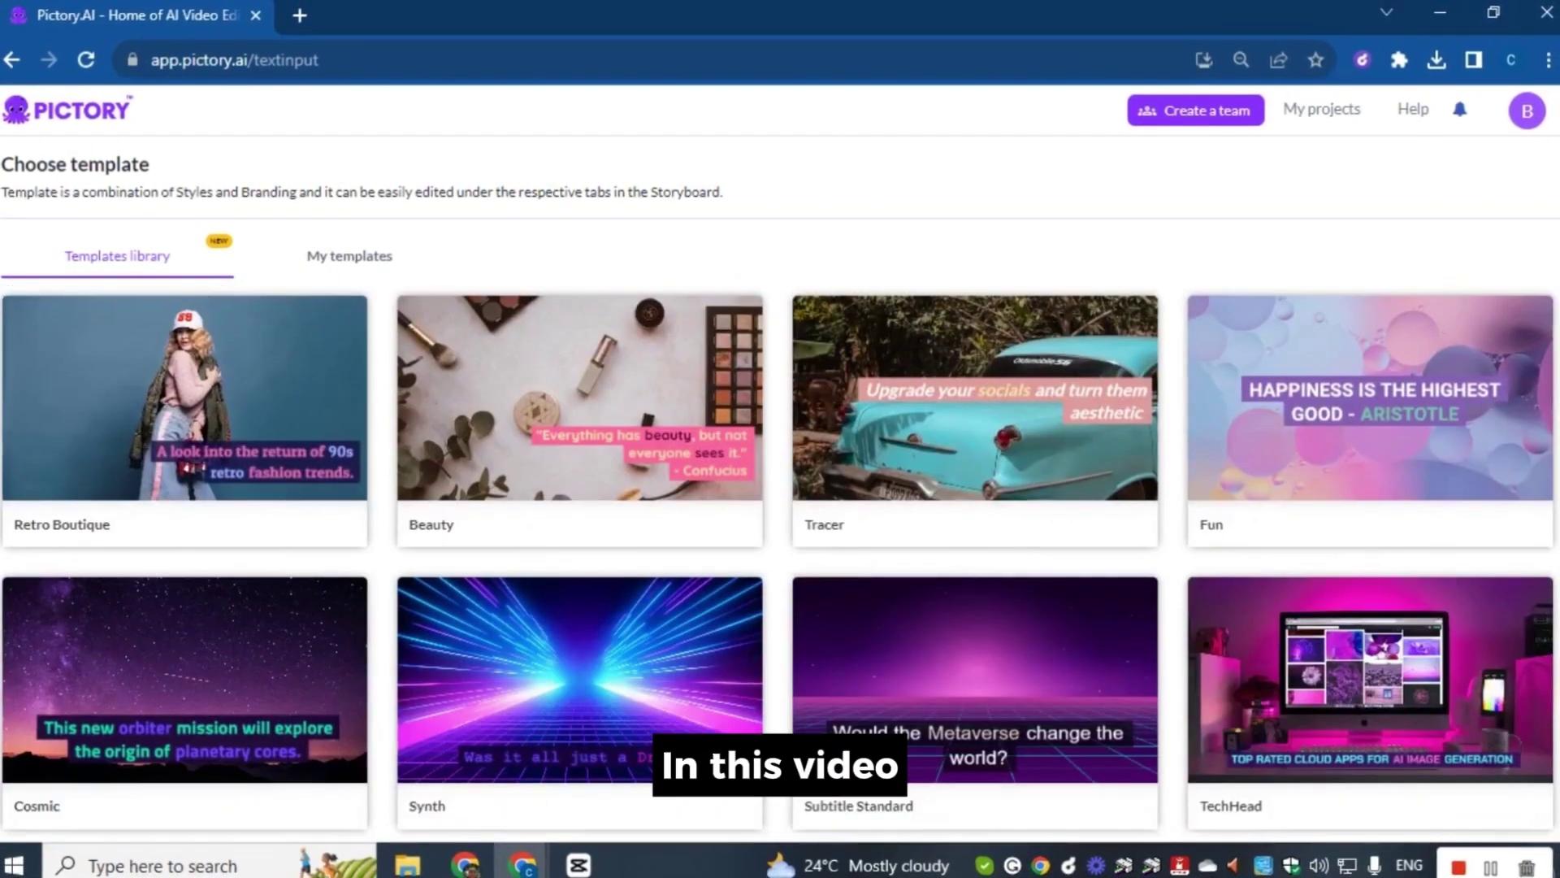
scroll(780, 528, "down", 3)
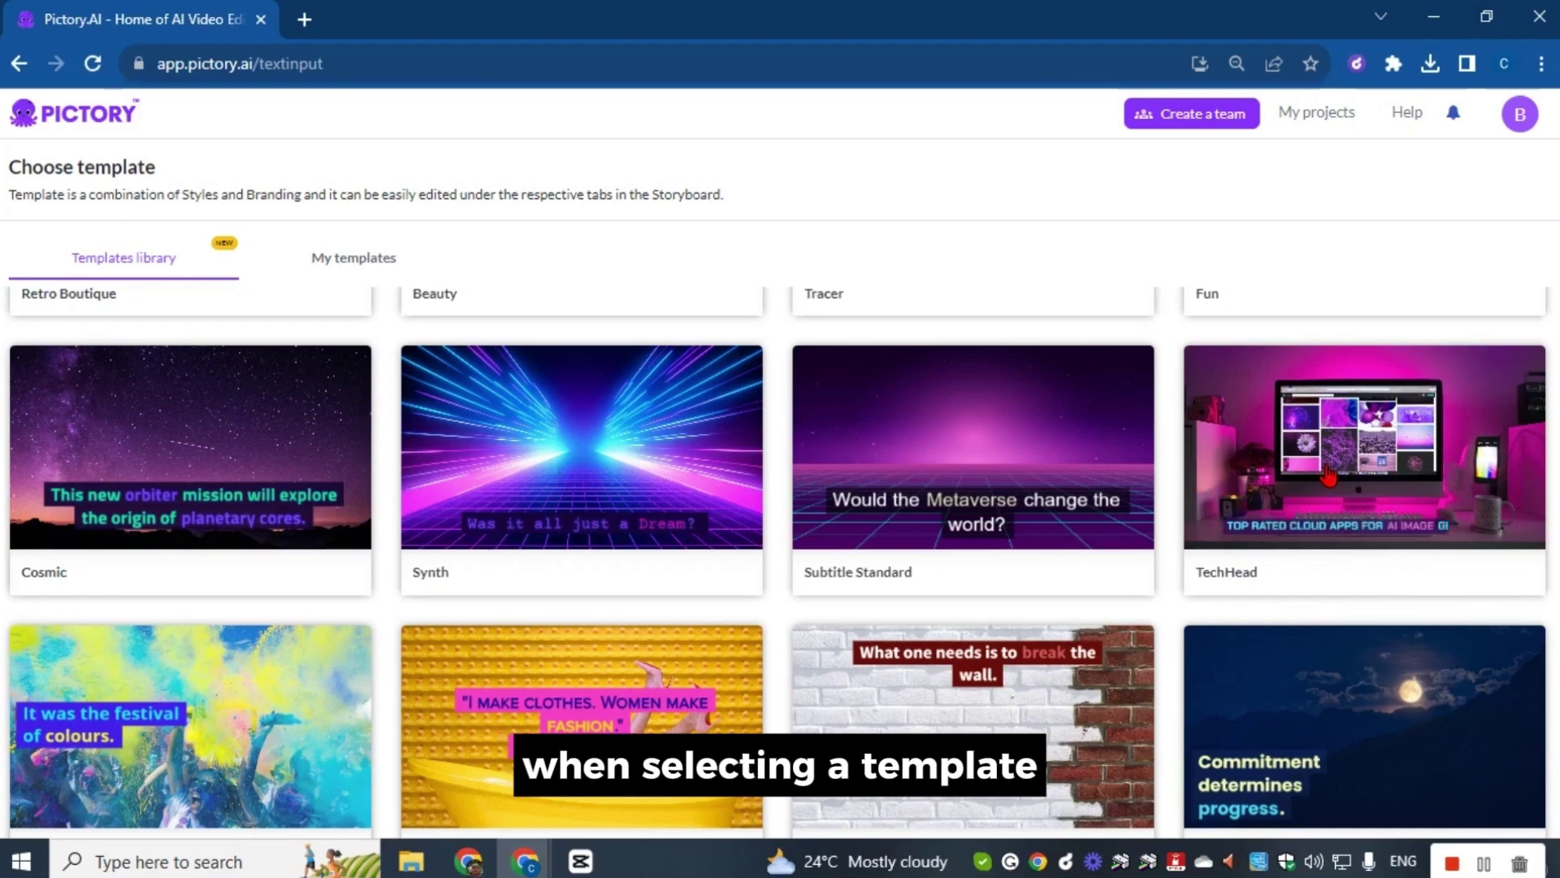
mouse_move(1328, 476)
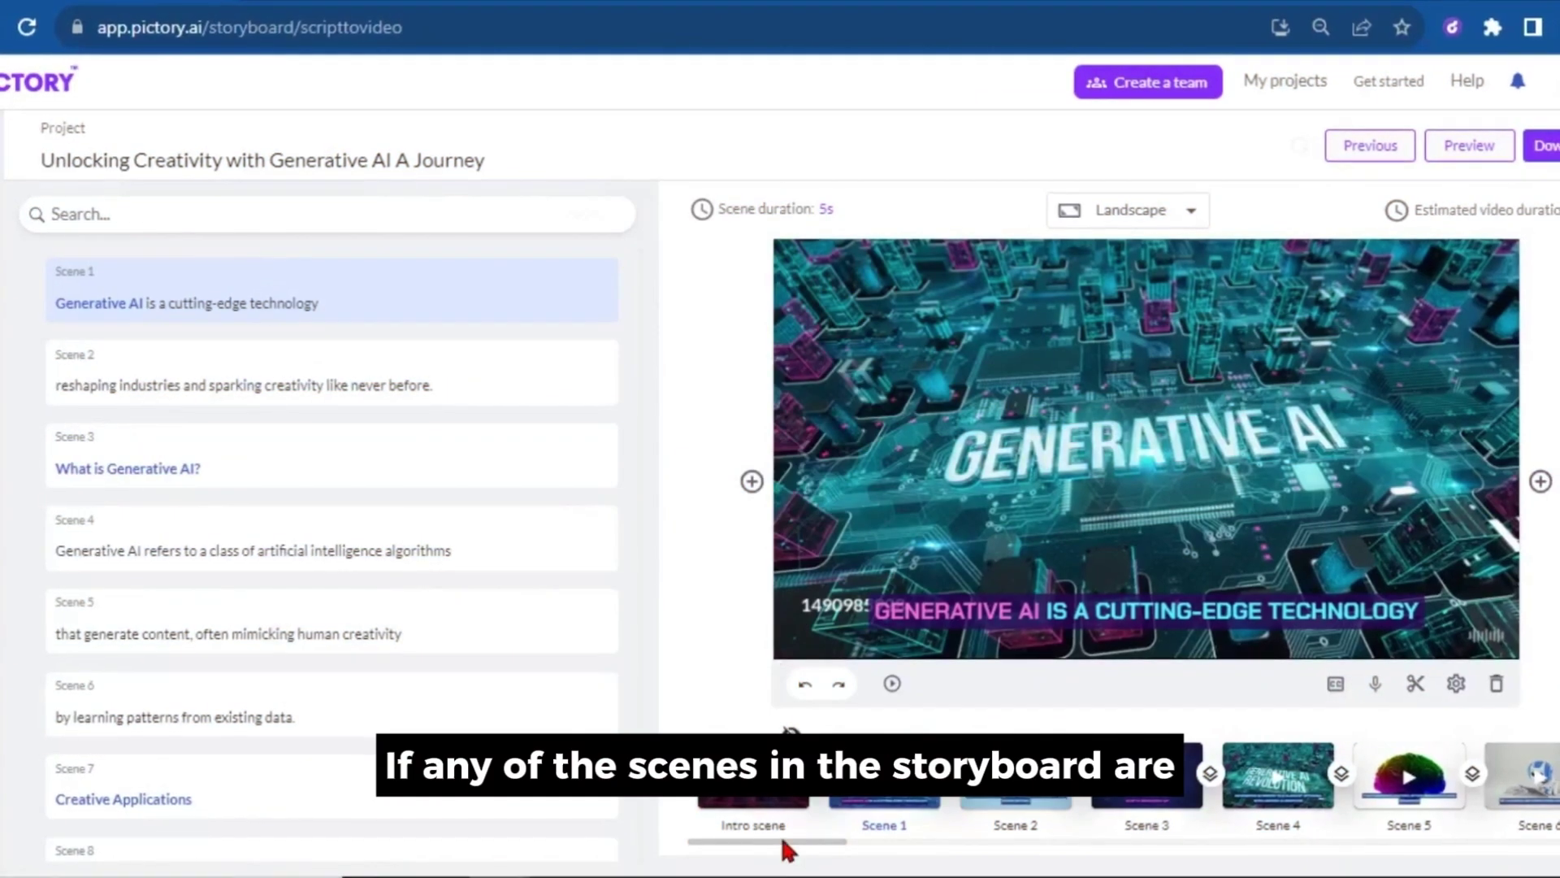
- Select Scene 4 and browse the stock Visuals library for a replacement
left_click_drag(784, 842, 821, 846)
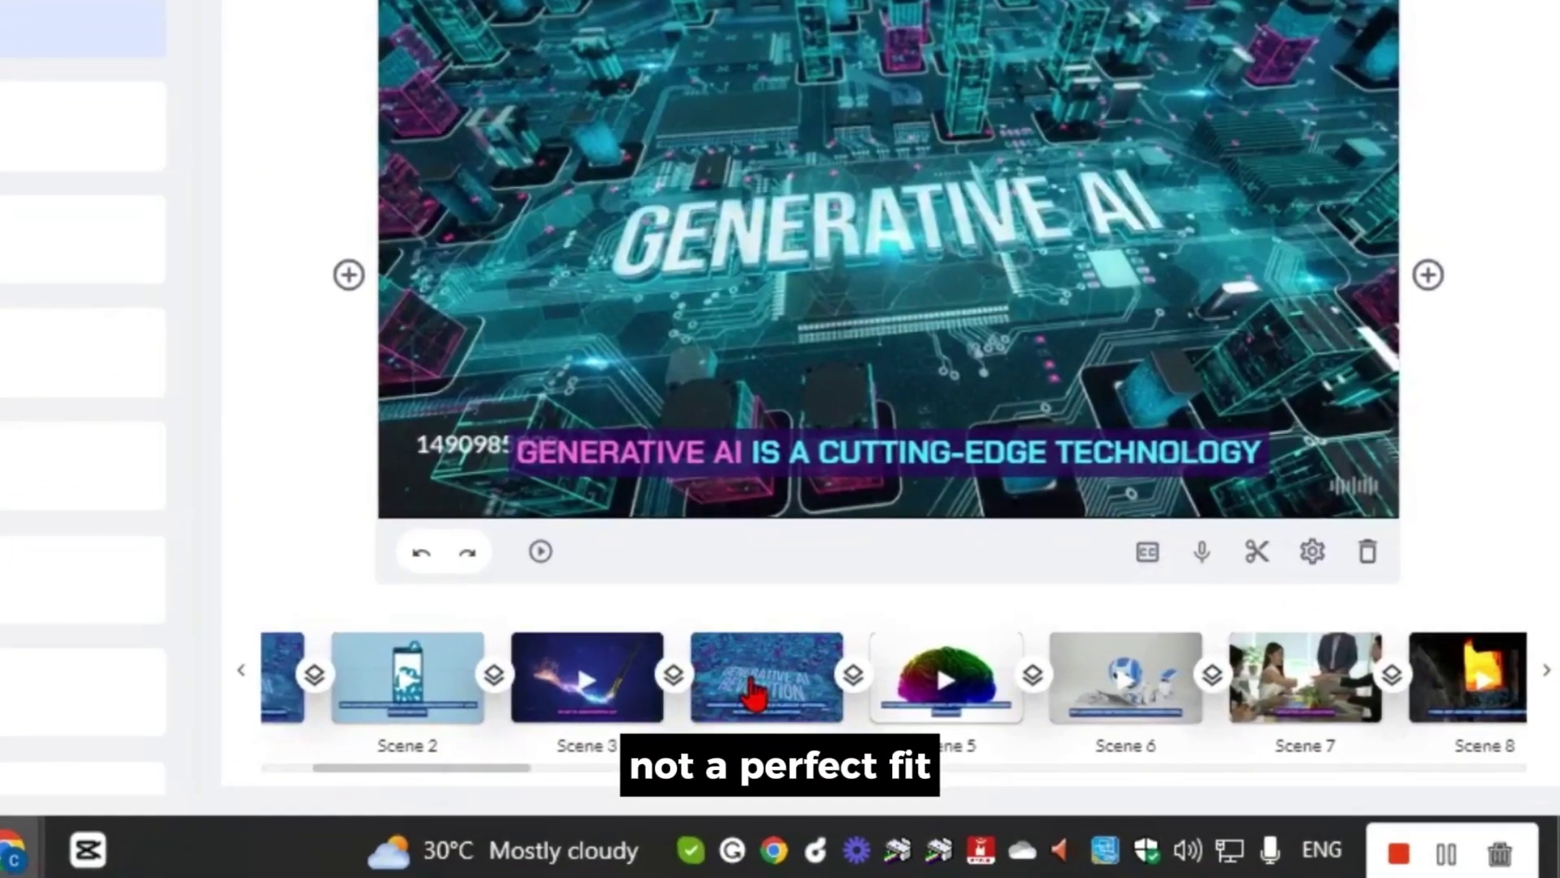
left_click(750, 686)
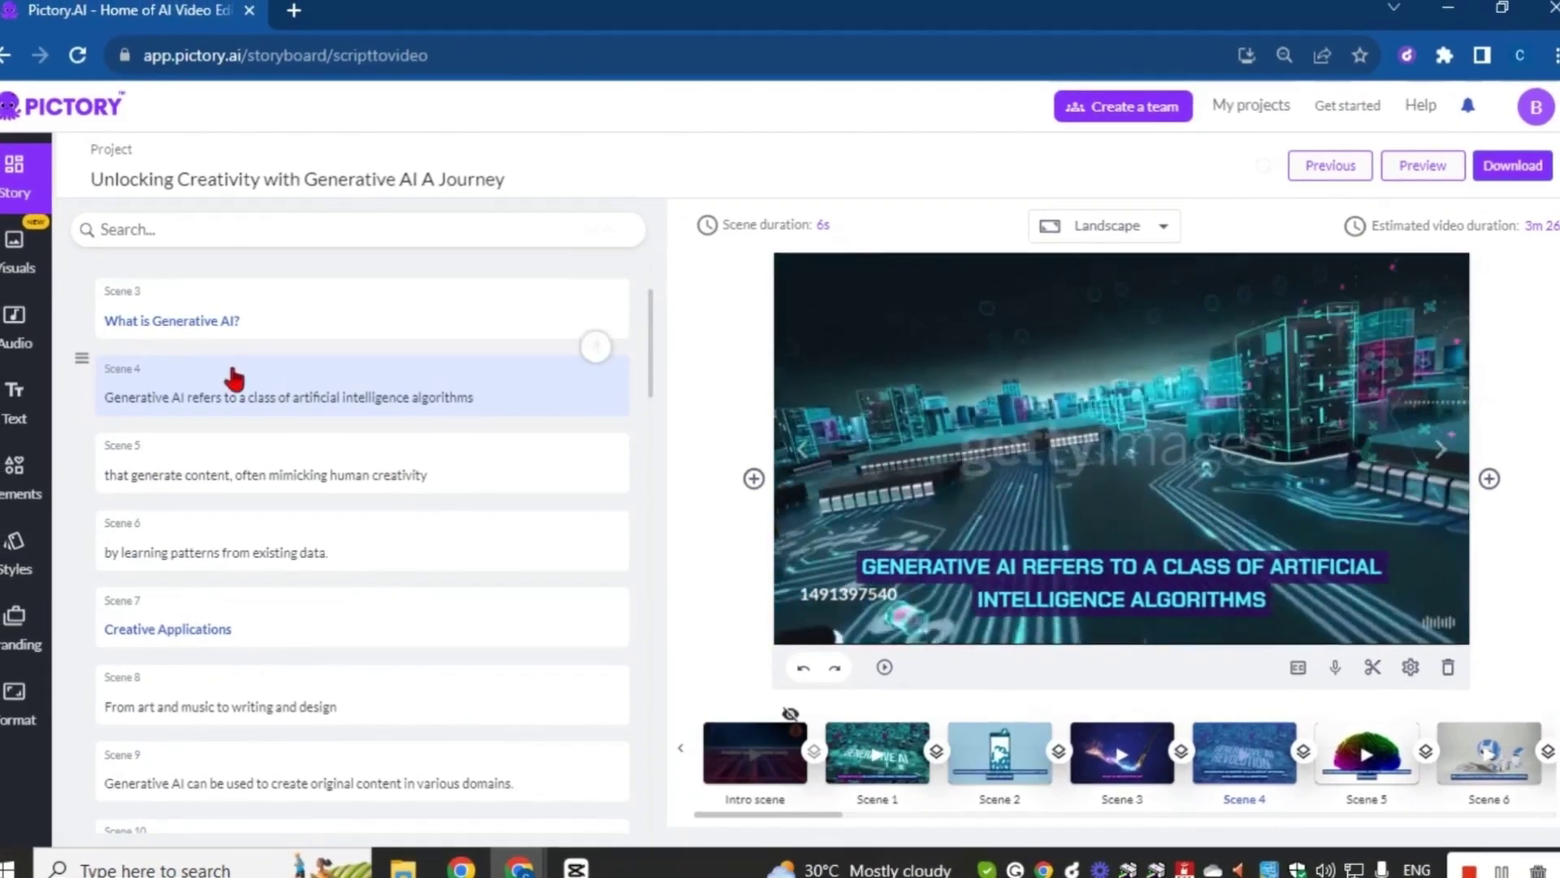
left_click(24, 253)
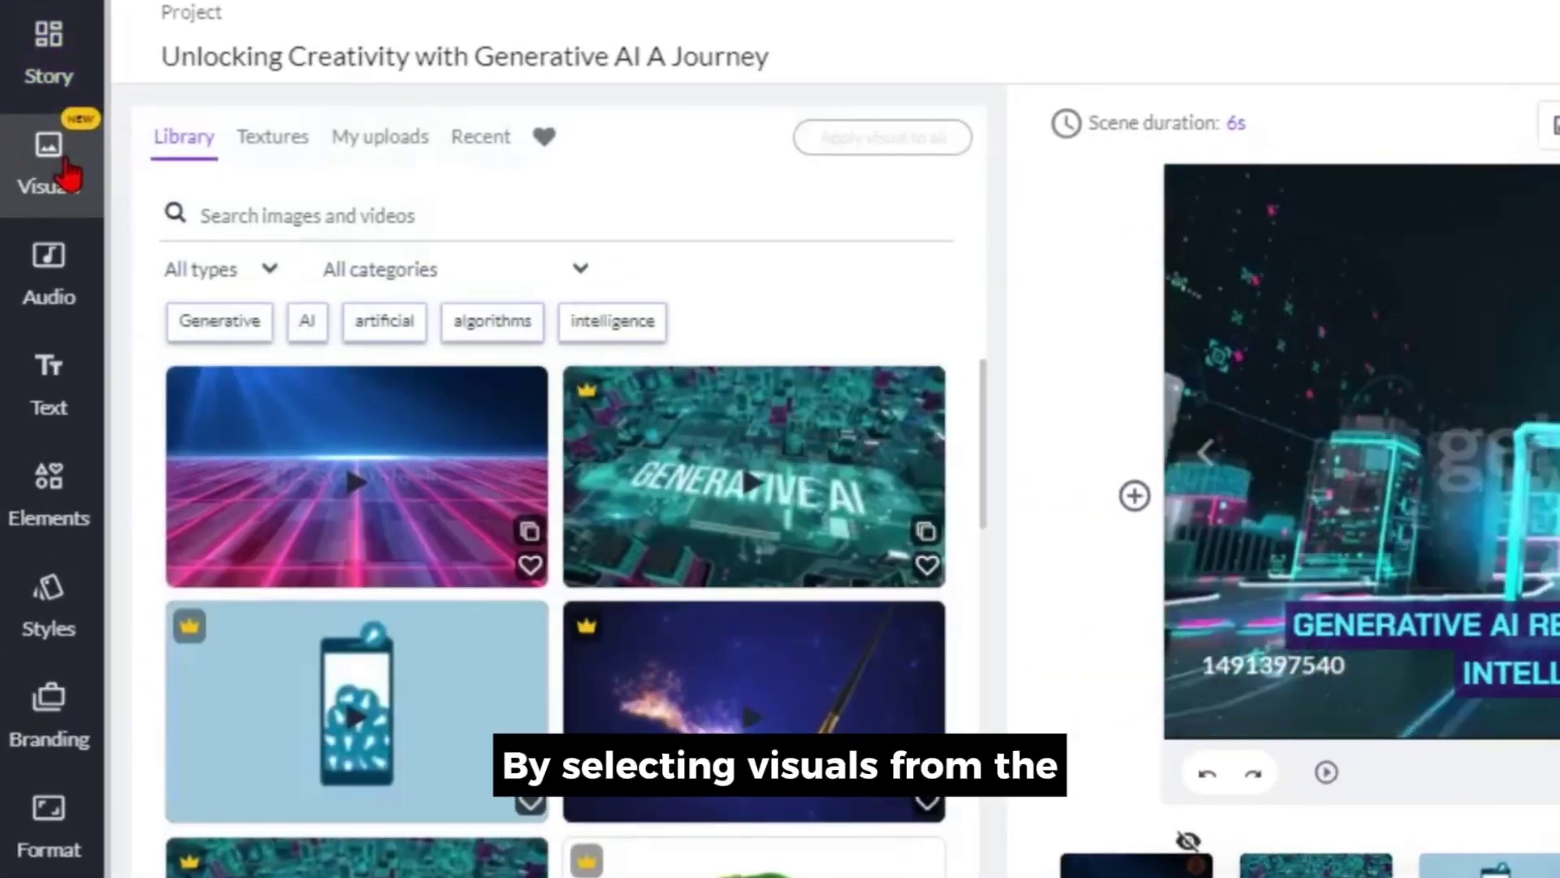
scroll(965, 463, "down", 8)
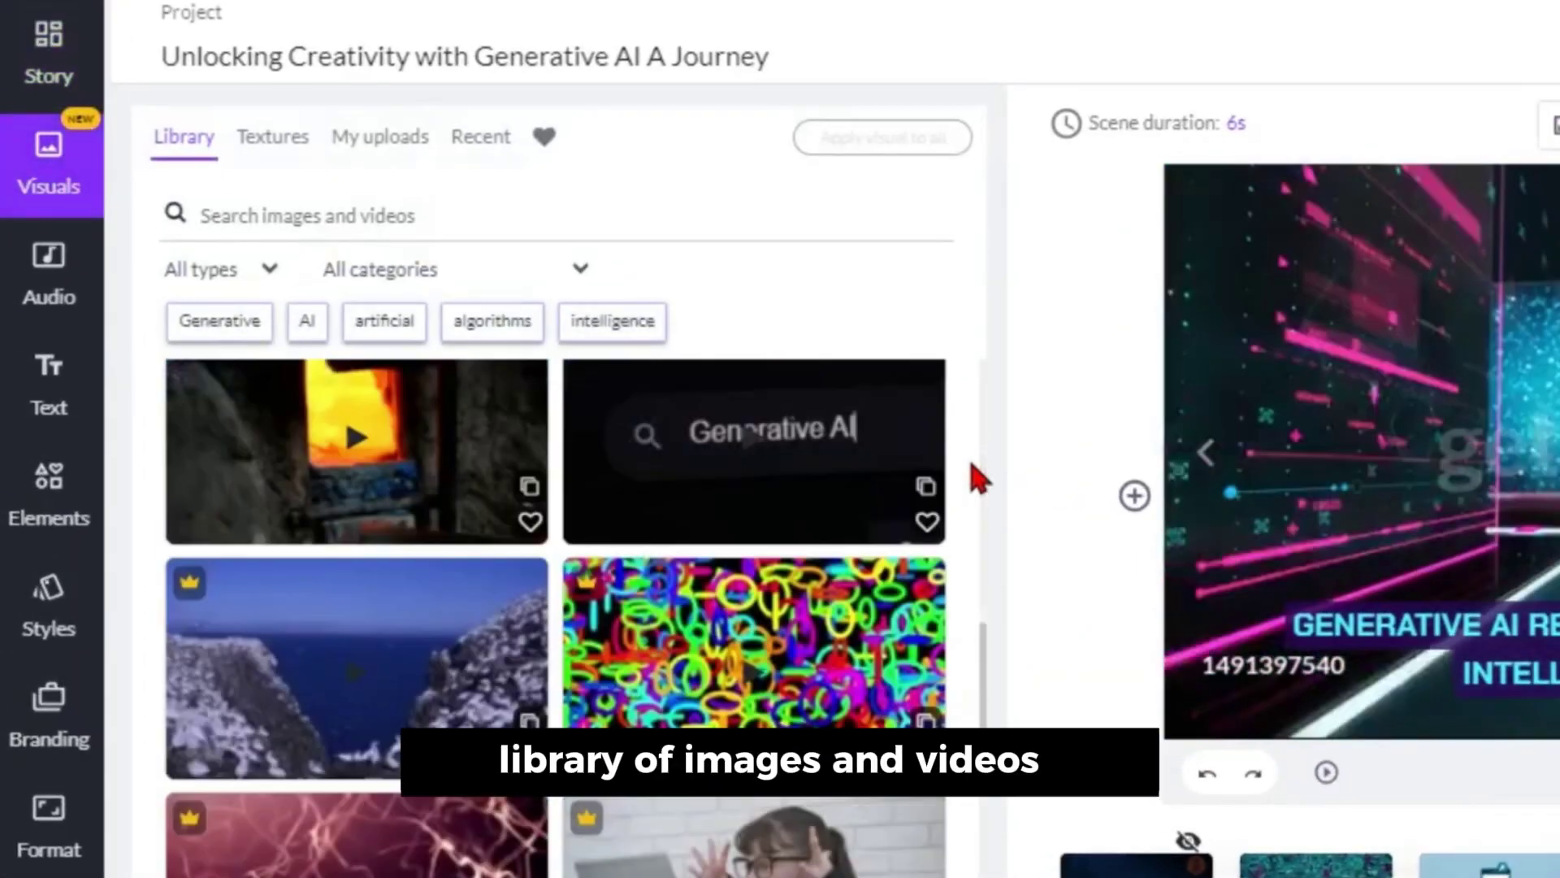
scroll(970, 463, "down", 6)
scroll(977, 479, "down", 2)
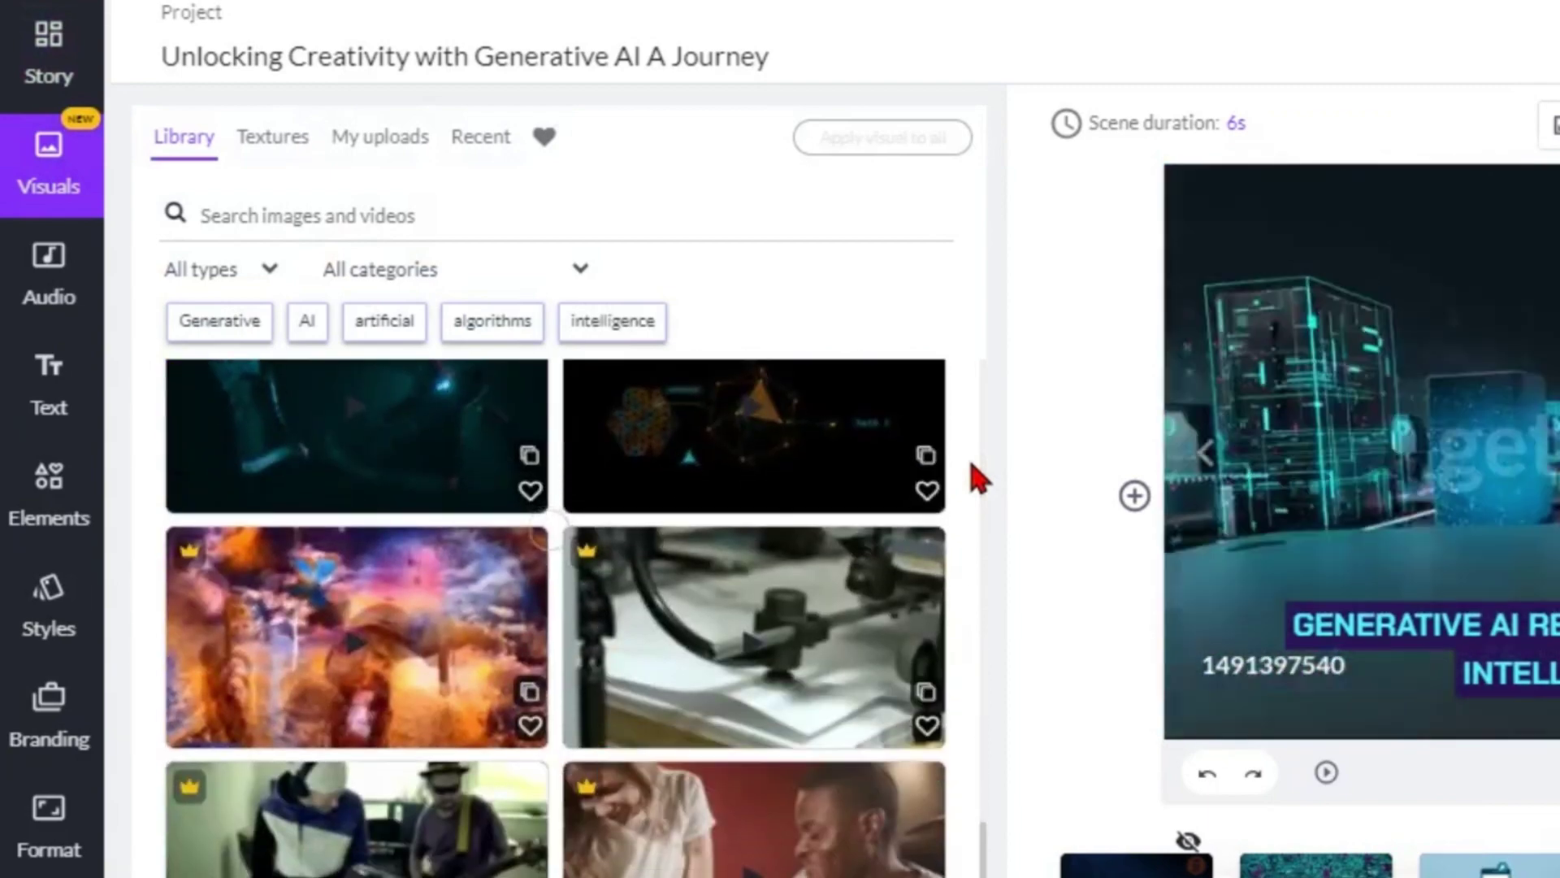
scroll(978, 479, "down", 3)
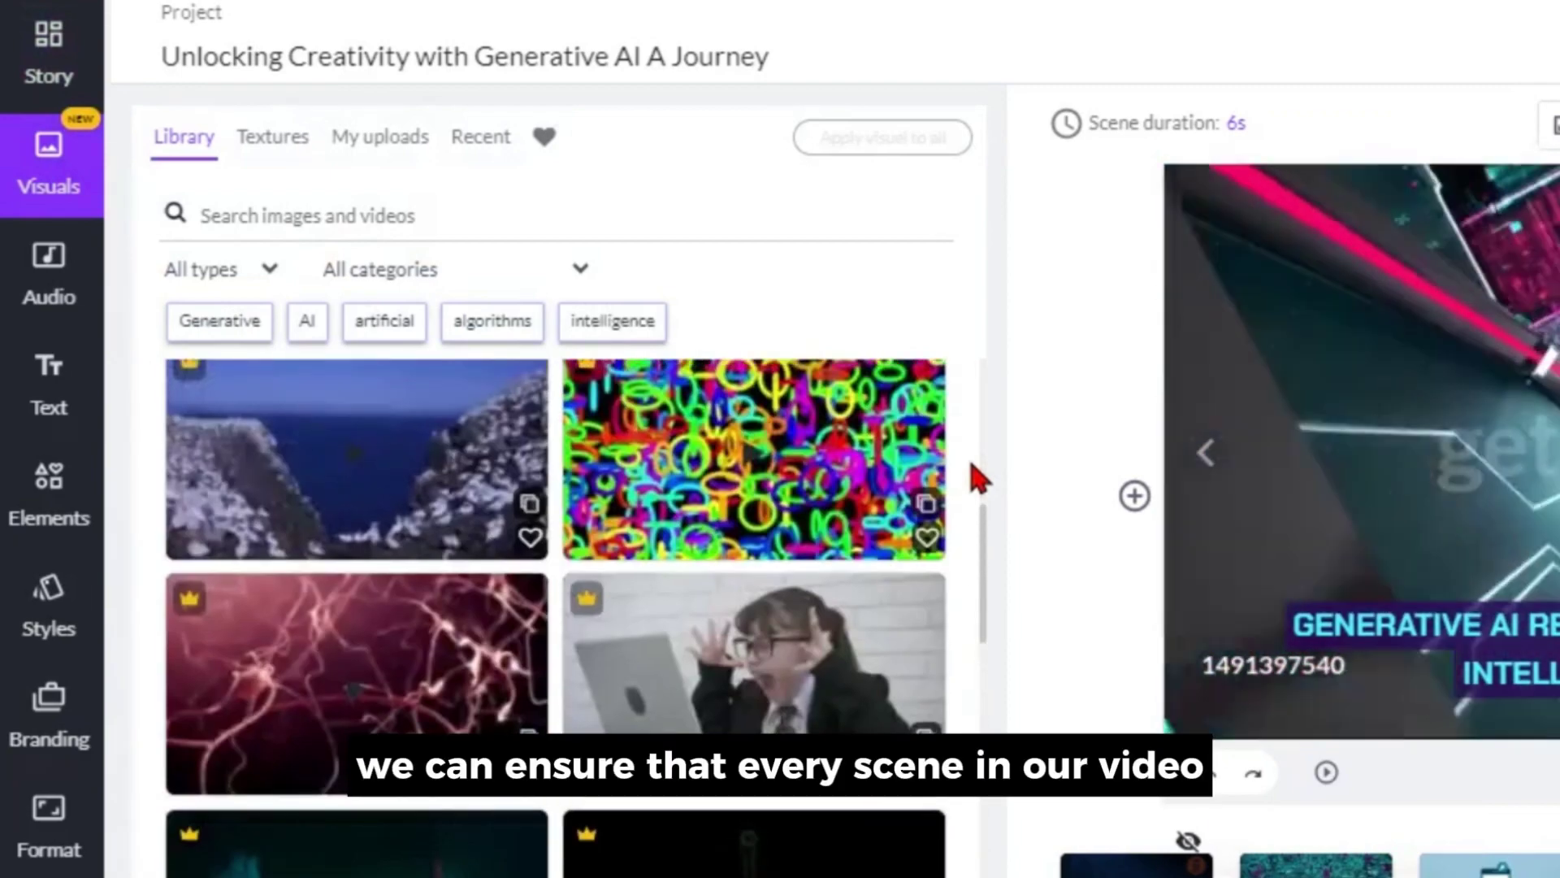
scroll(978, 479, "down", 3)
scroll(977, 479, "up", 10)
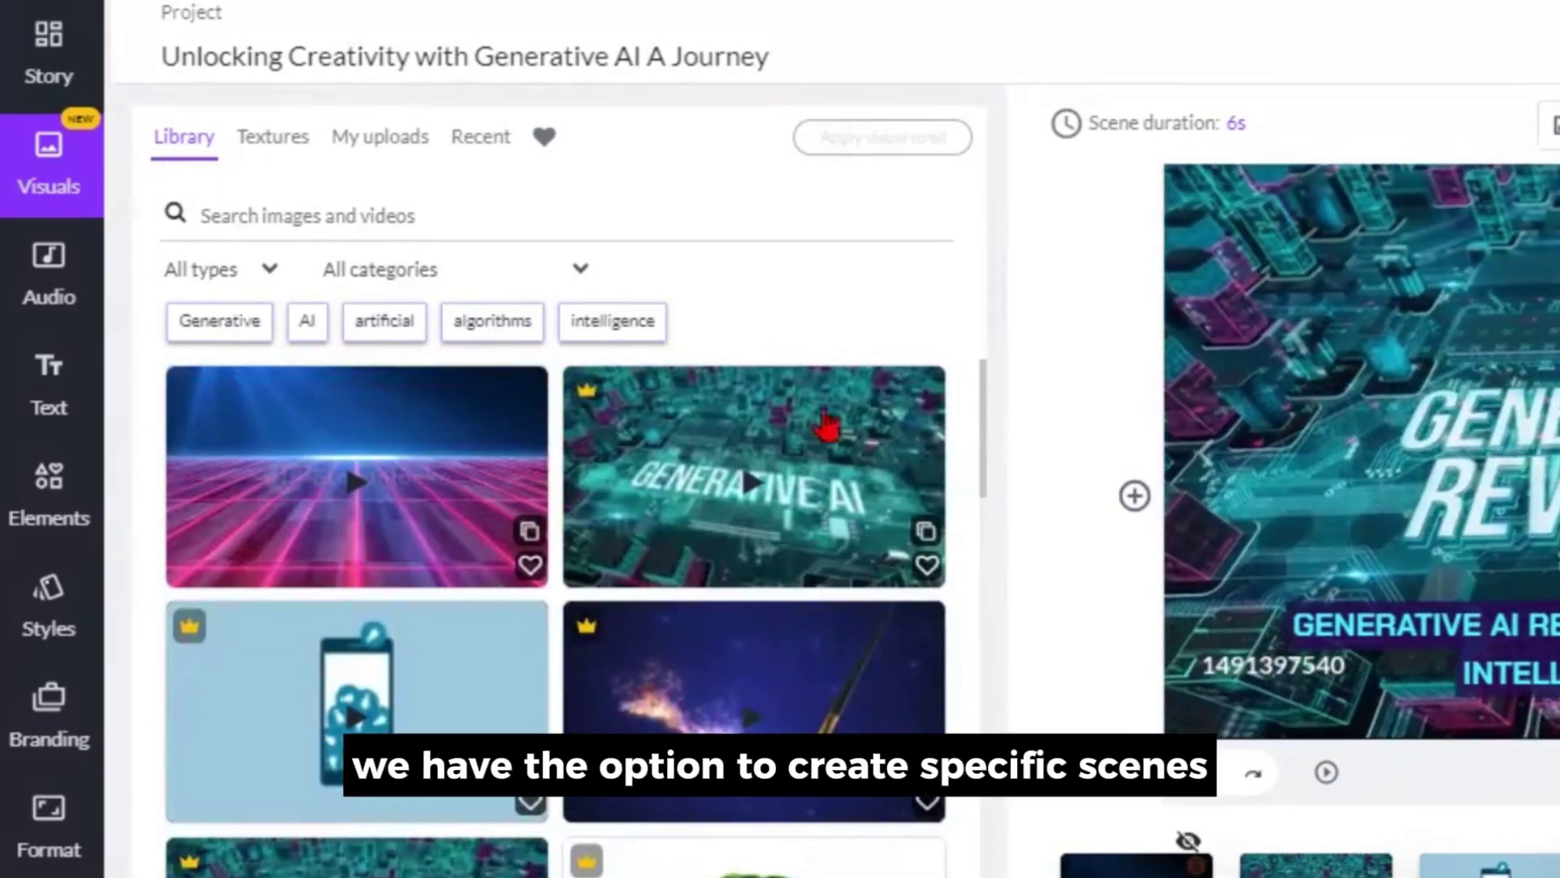
- Search the library for 'ai' and use the brain-on-circuit-chip clip for Scene 4
left_click(419, 226)
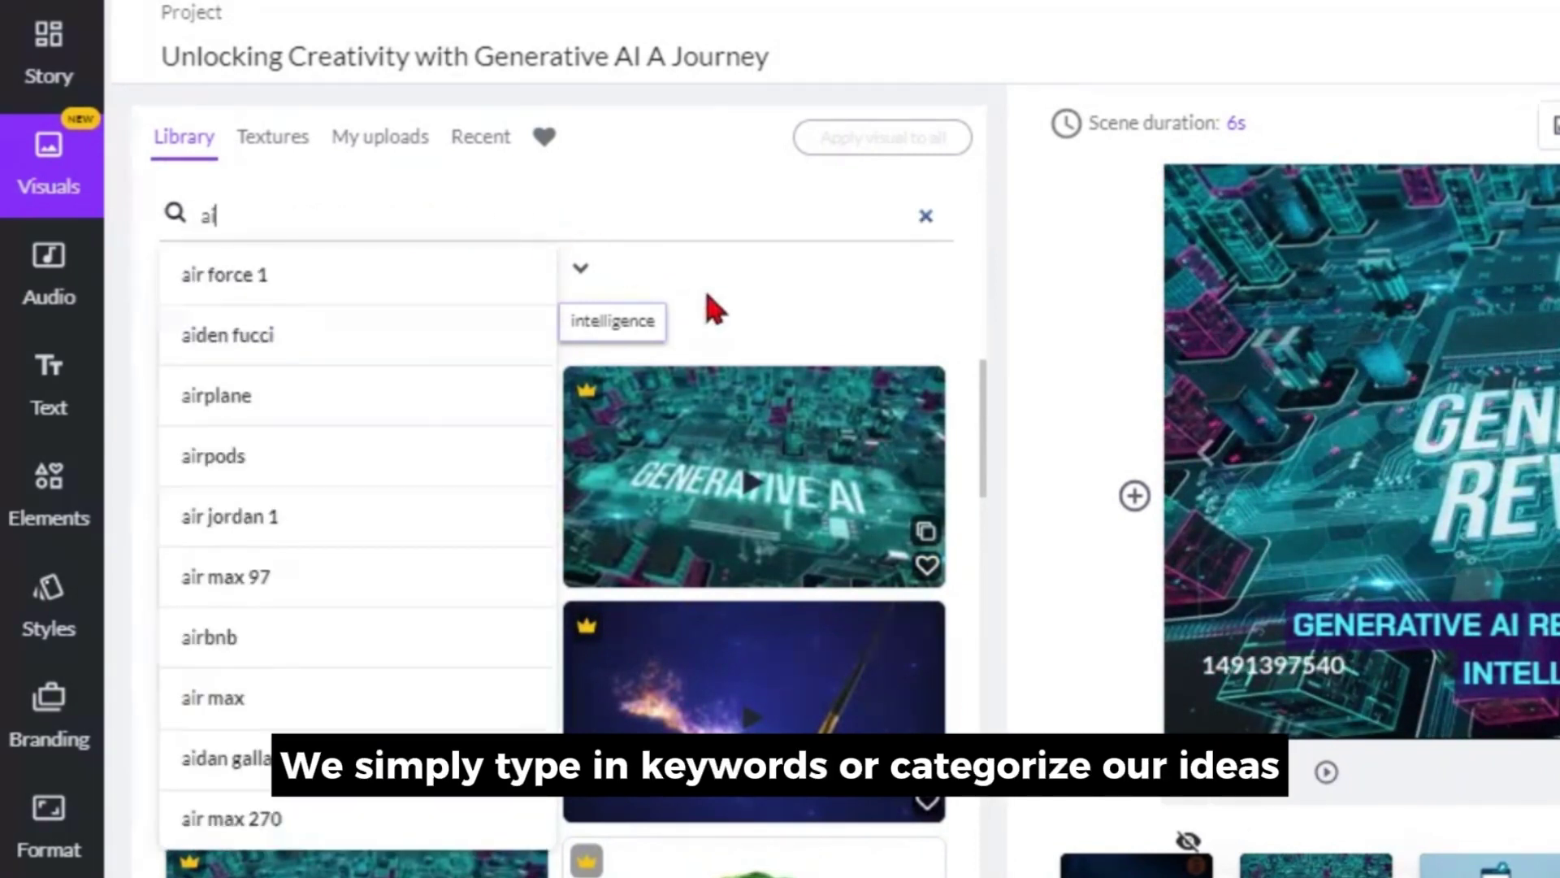
left_click(591, 268)
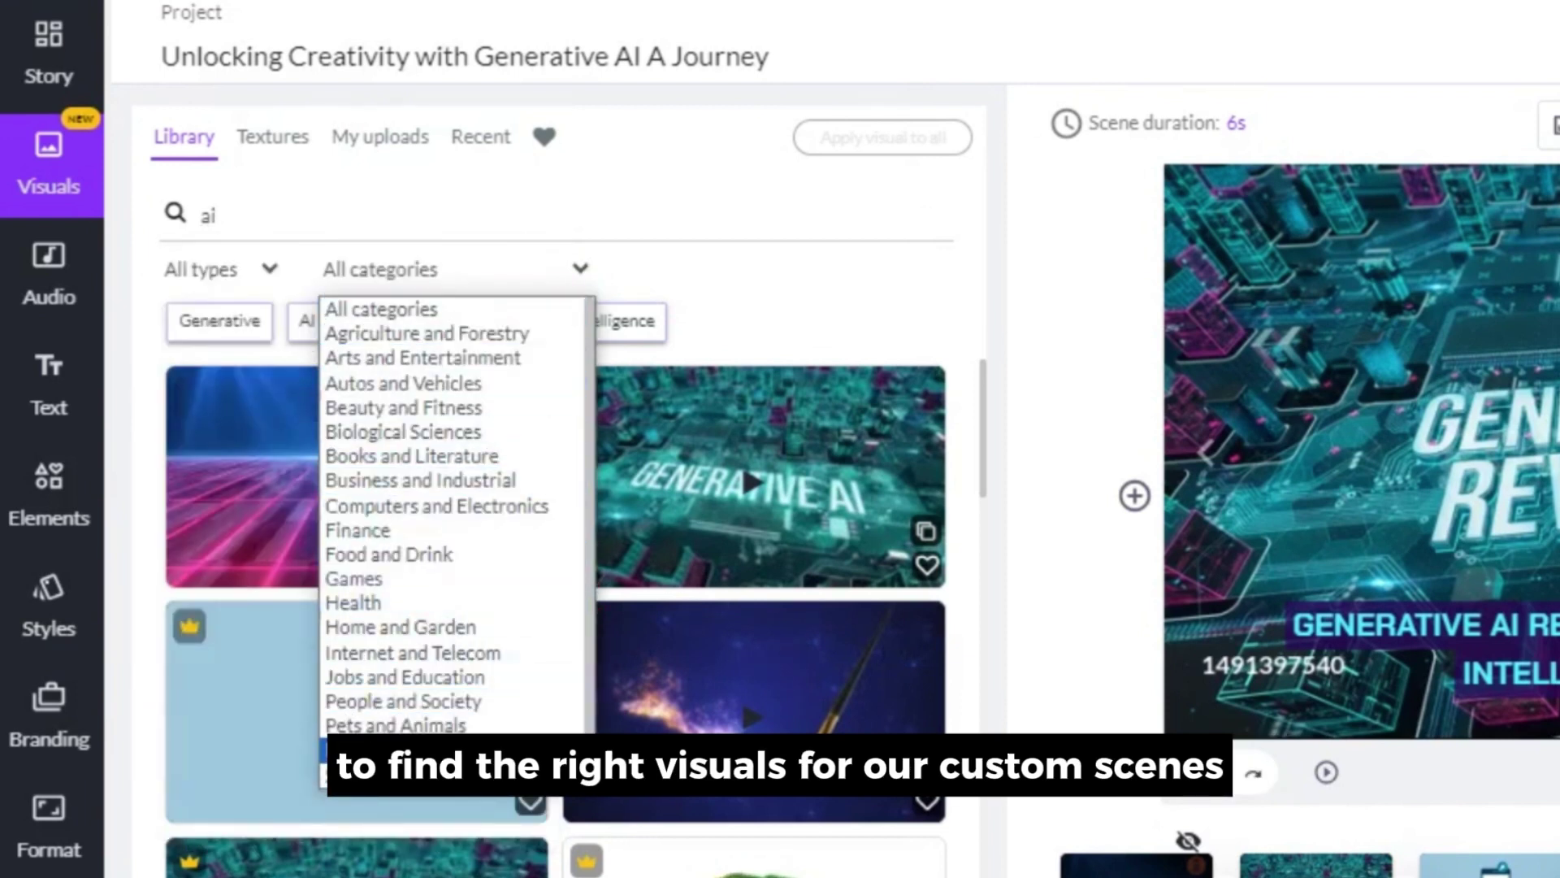
left_click(556, 224)
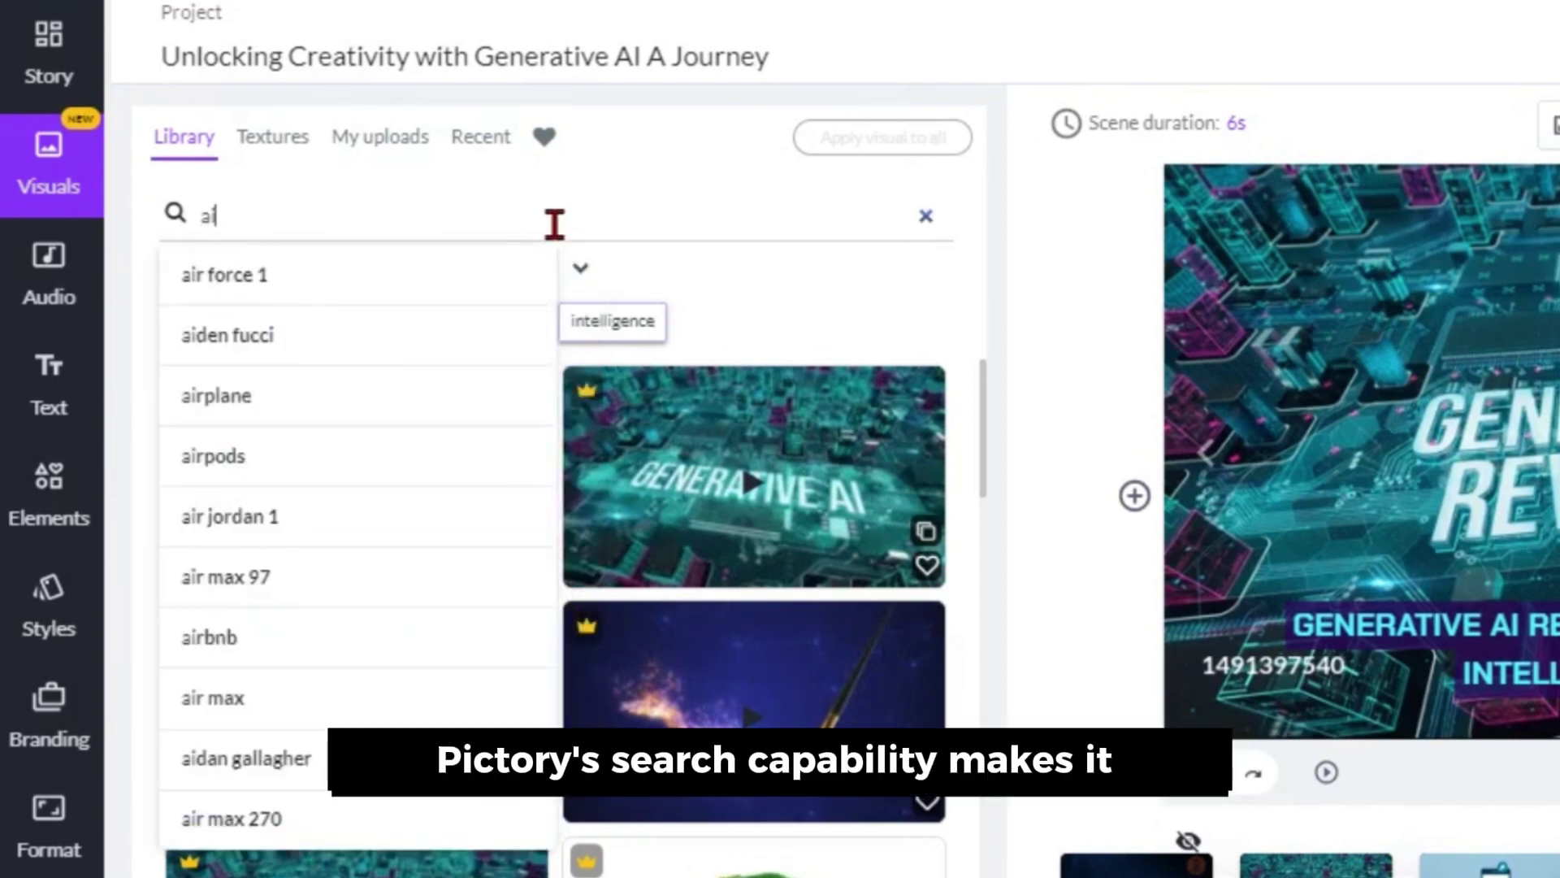
key("Return")
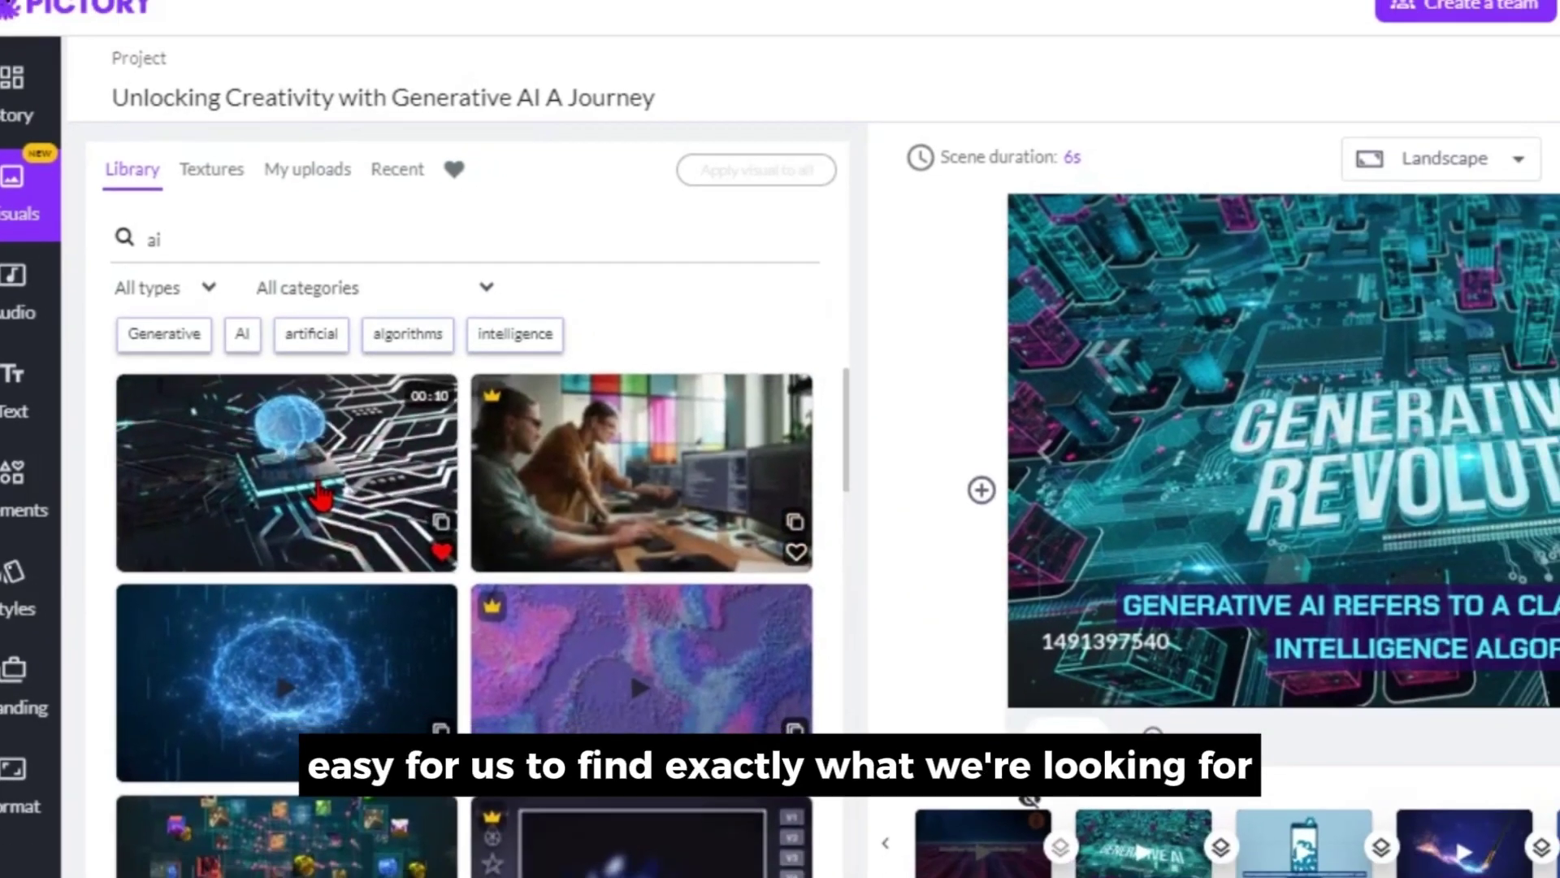
left_click(395, 501)
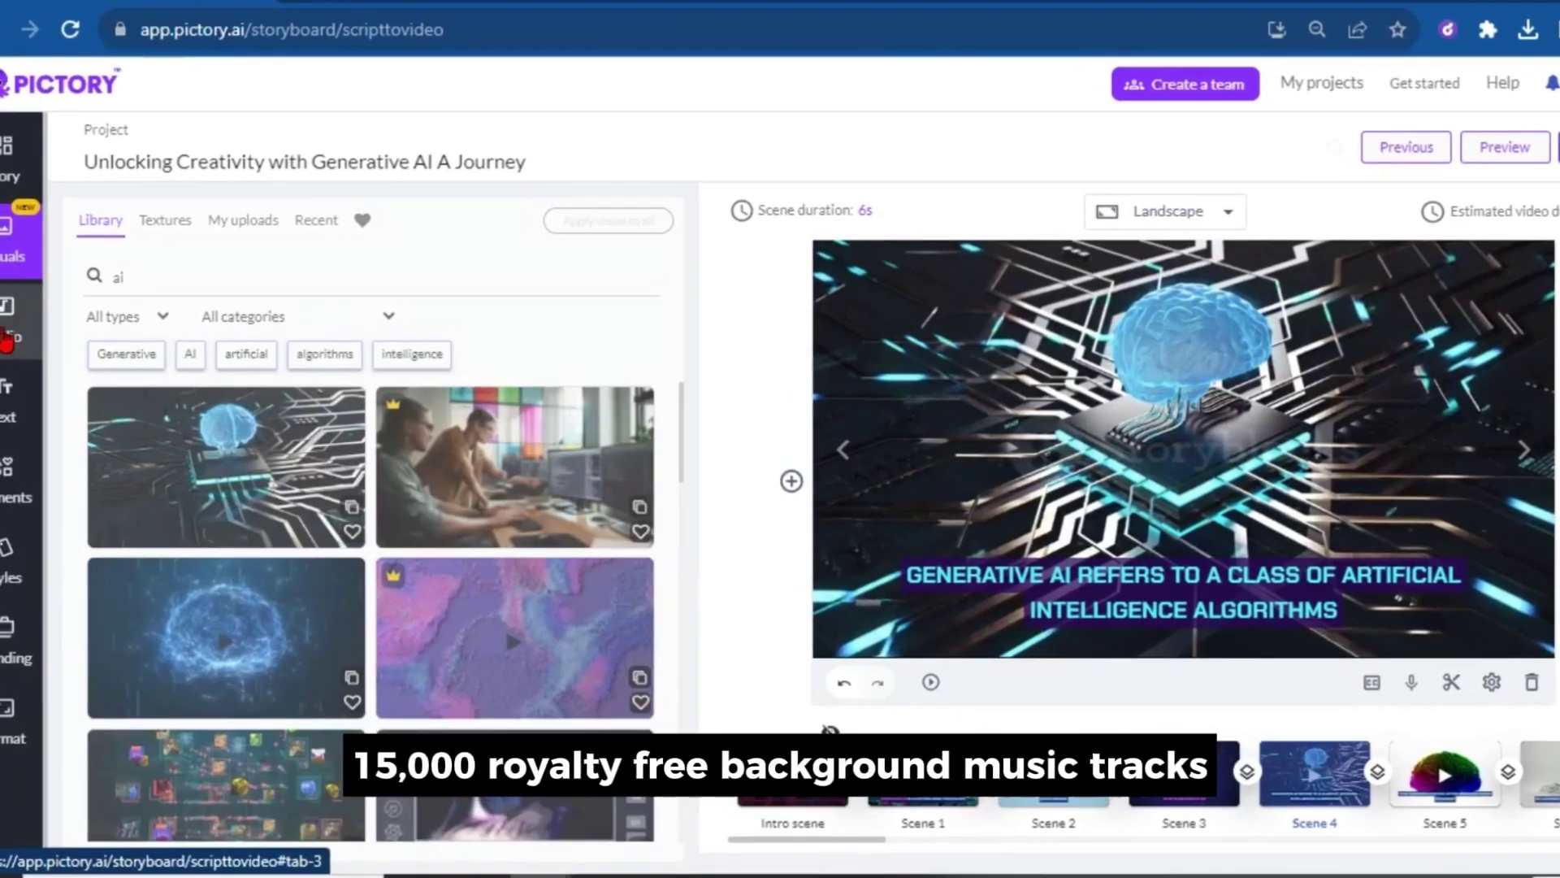
- Search background music for 'technology' and apply the track Search For Truth
left_click(5, 337)
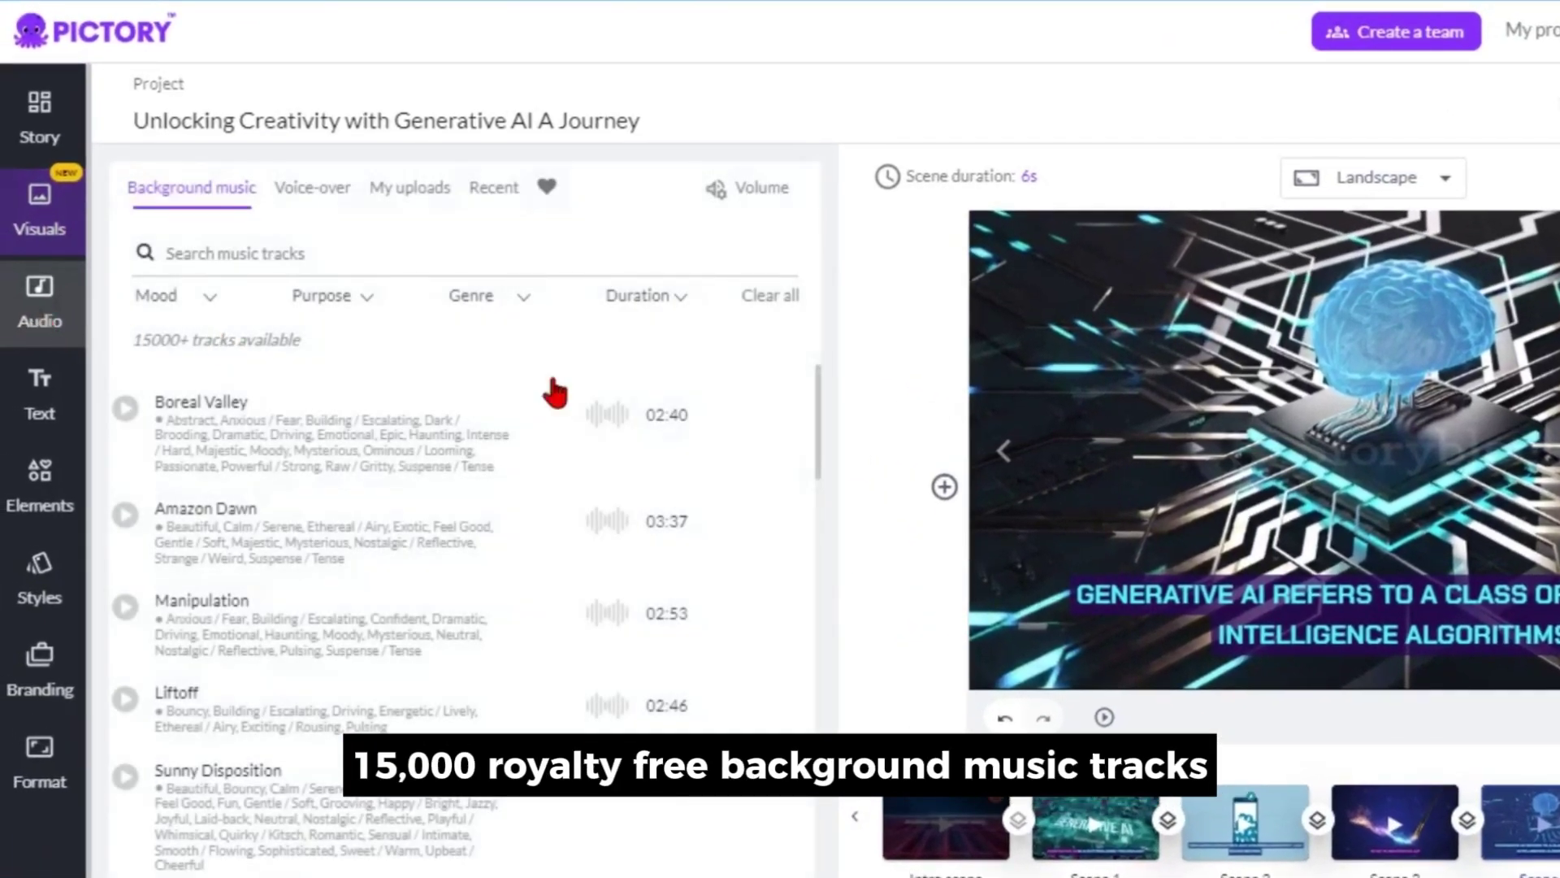
scroll(814, 445, "down", 12)
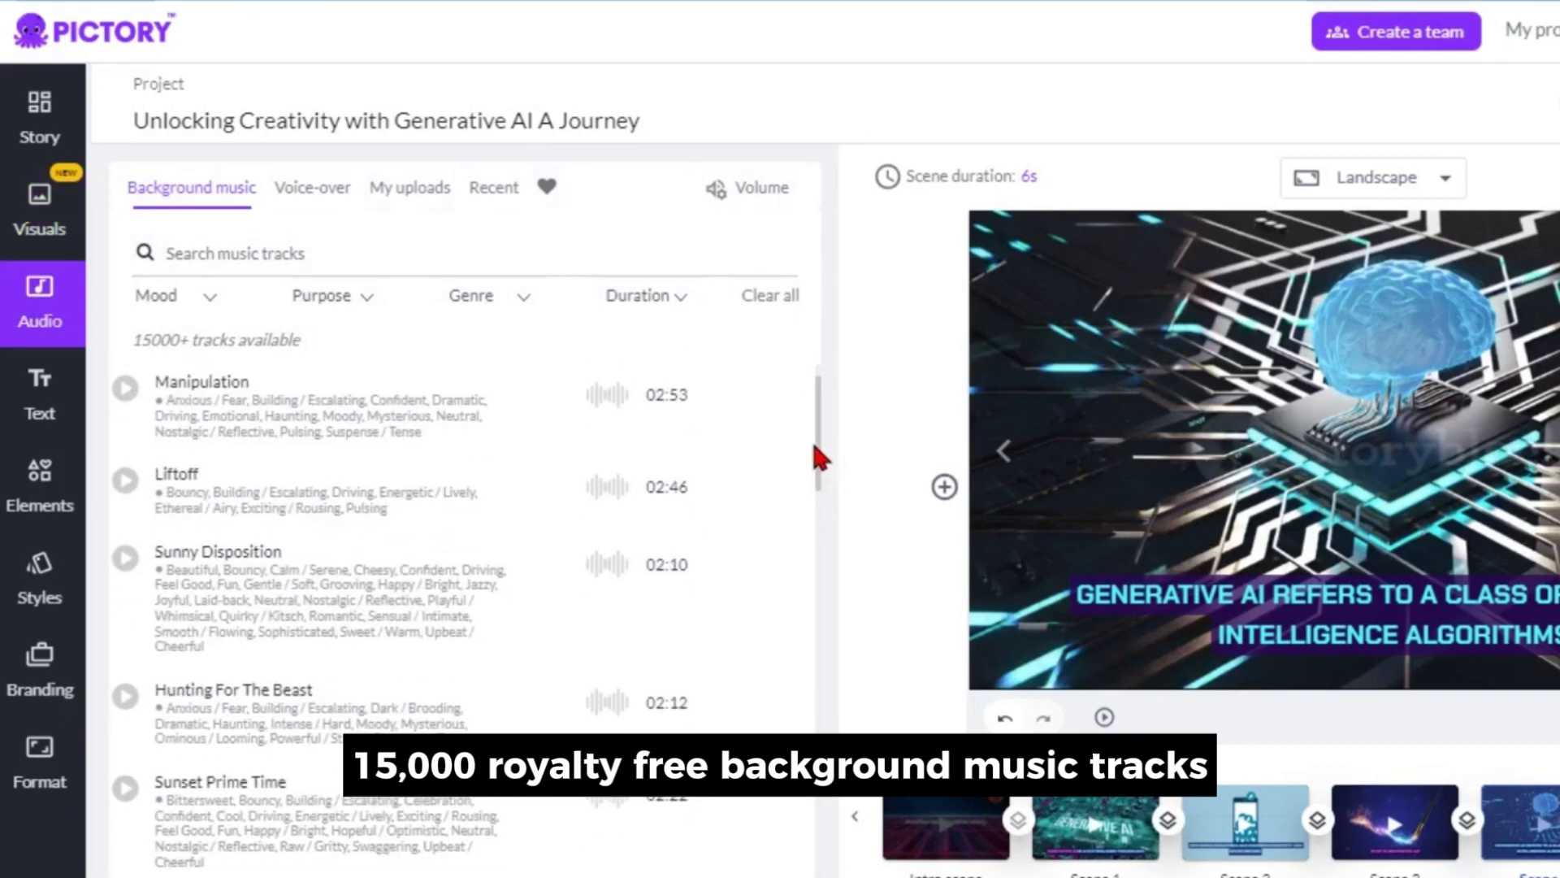
scroll(813, 449, "down", 15)
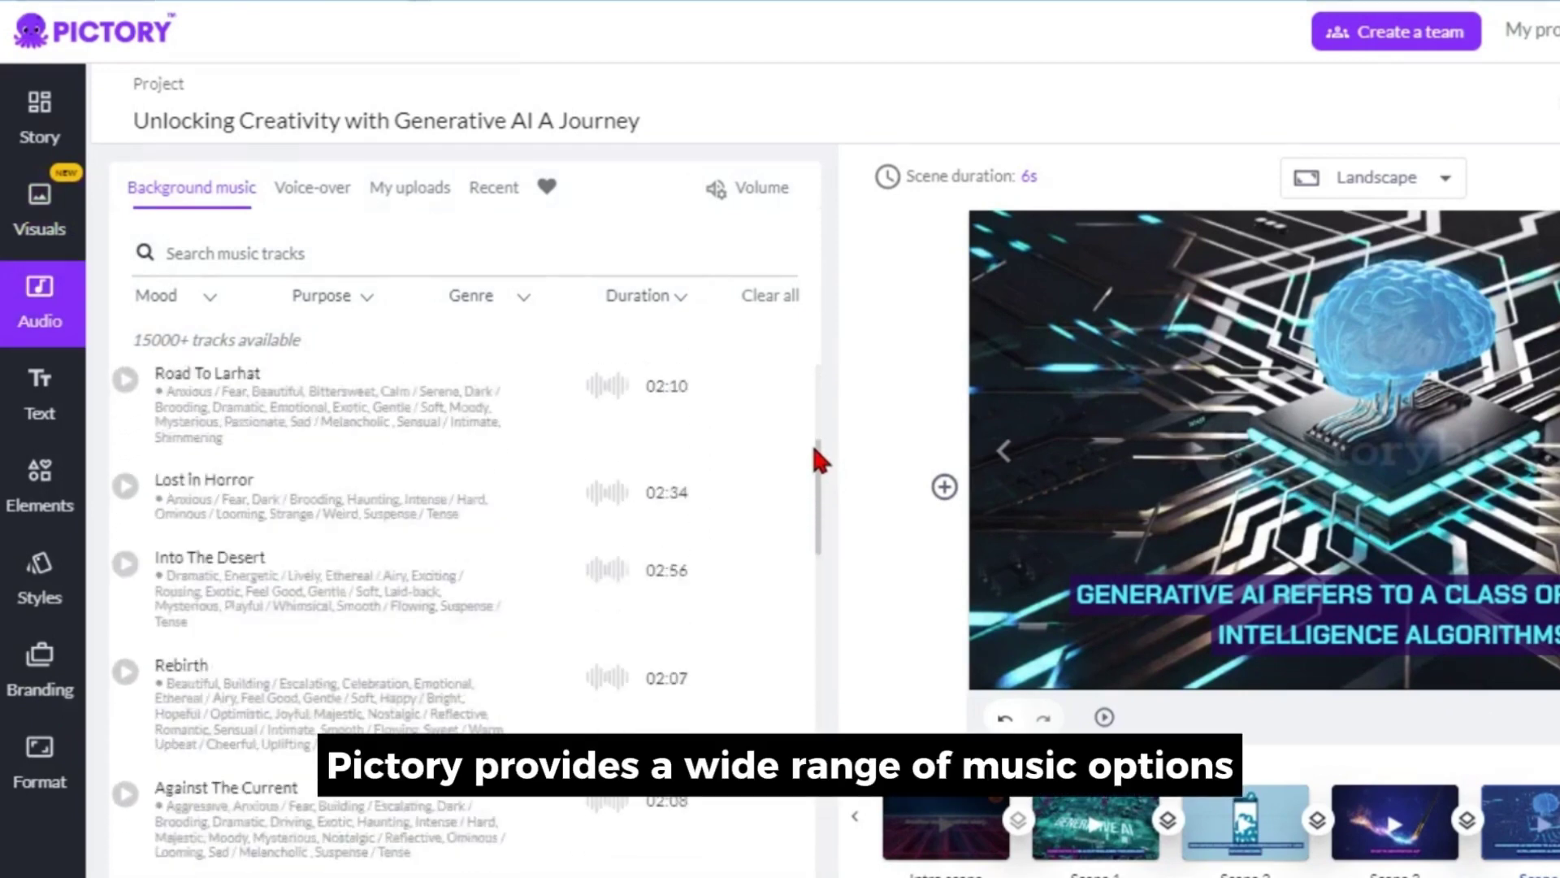
scroll(814, 449, "down", 10)
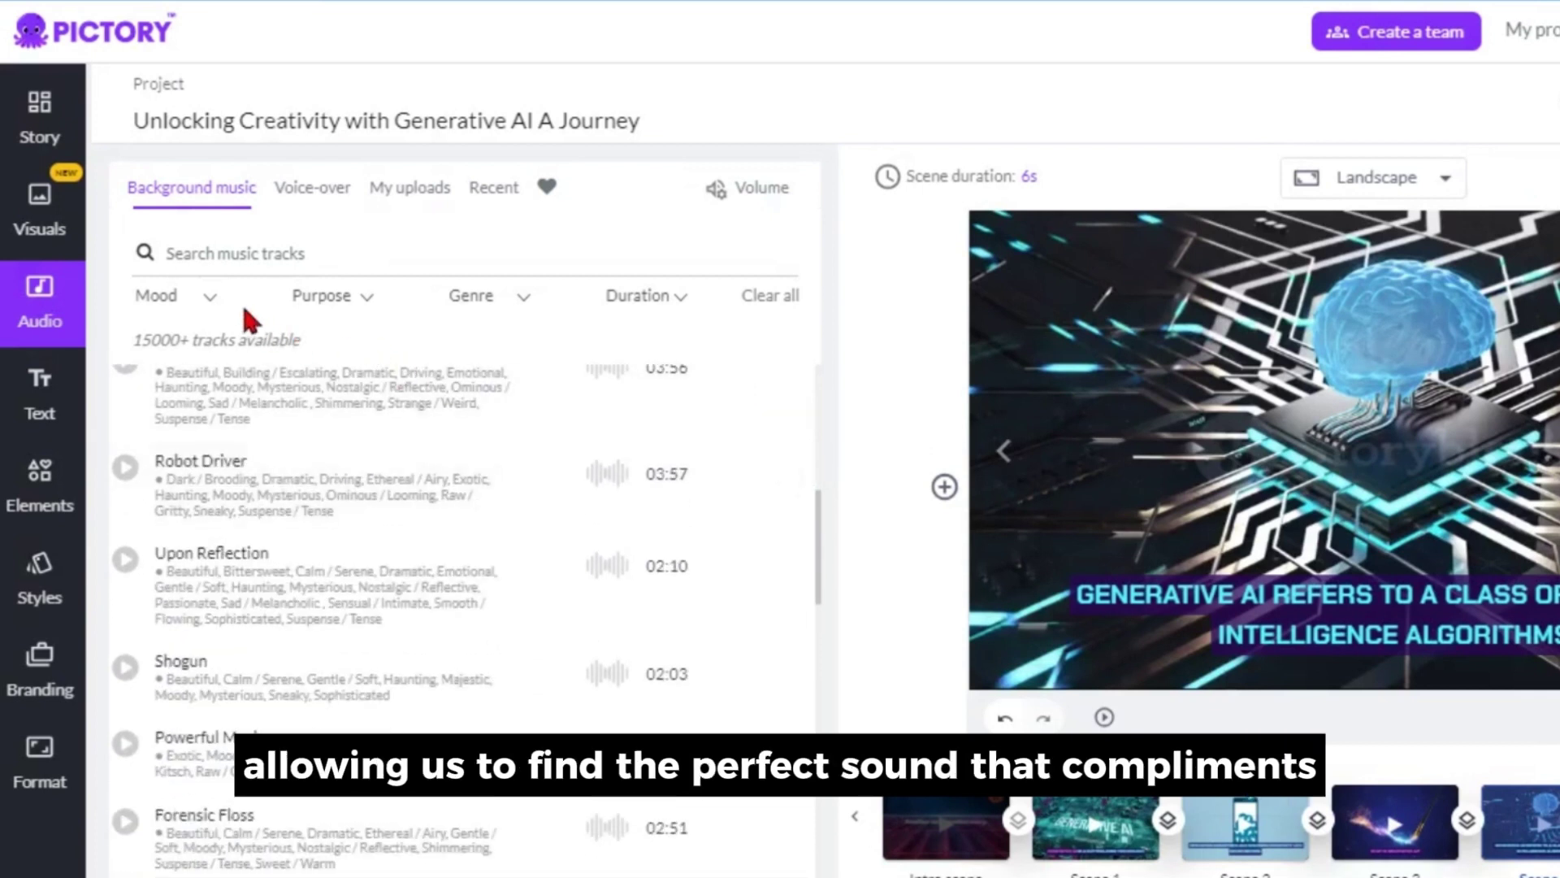
left_click(211, 297)
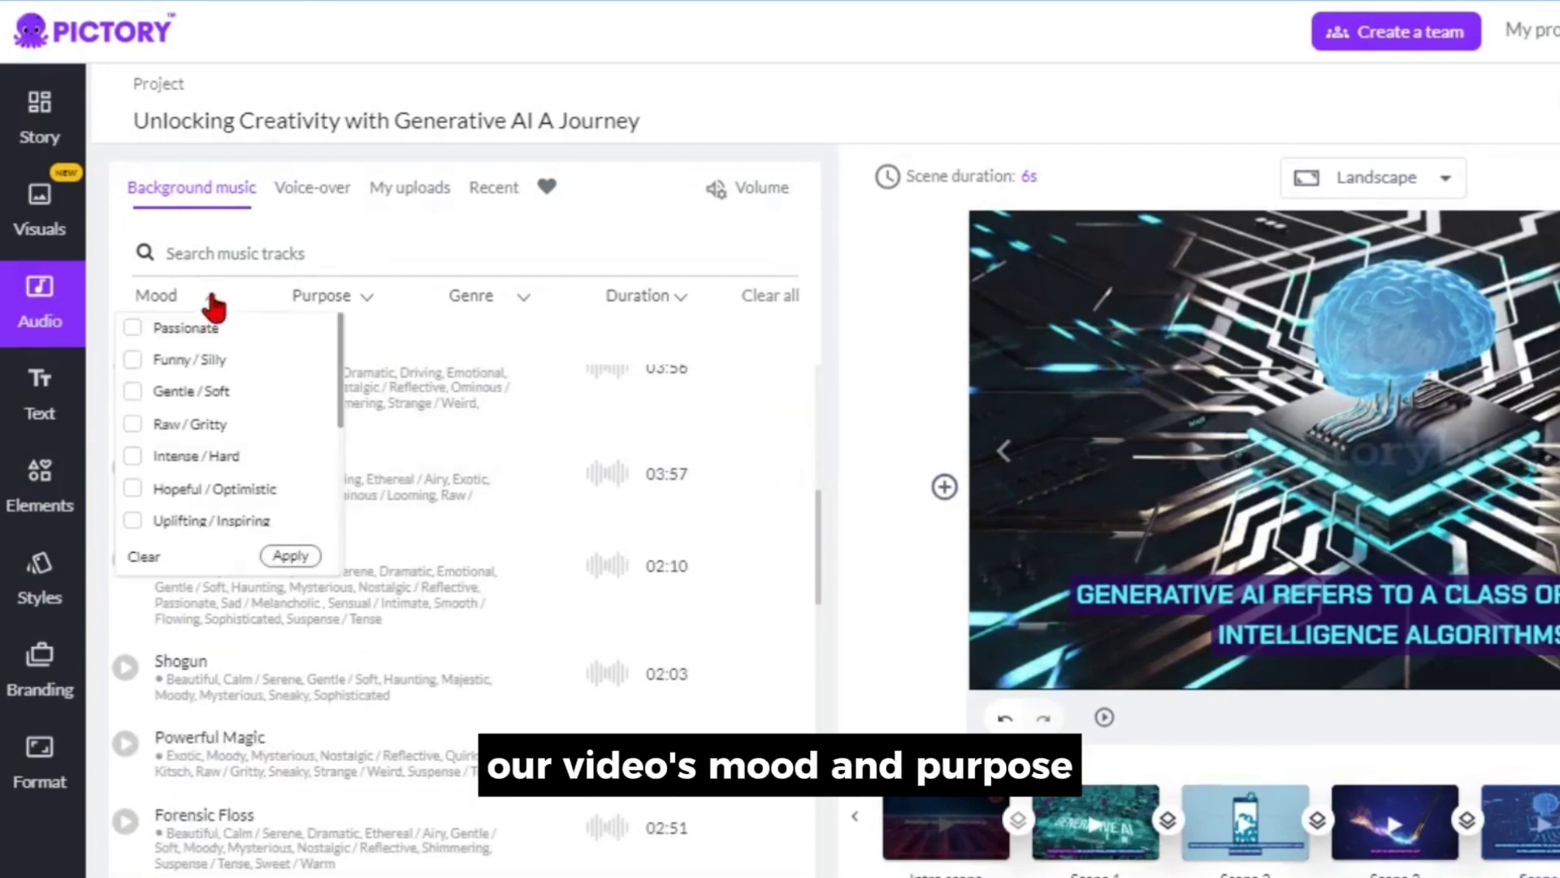
left_click(365, 297)
left_click(370, 244)
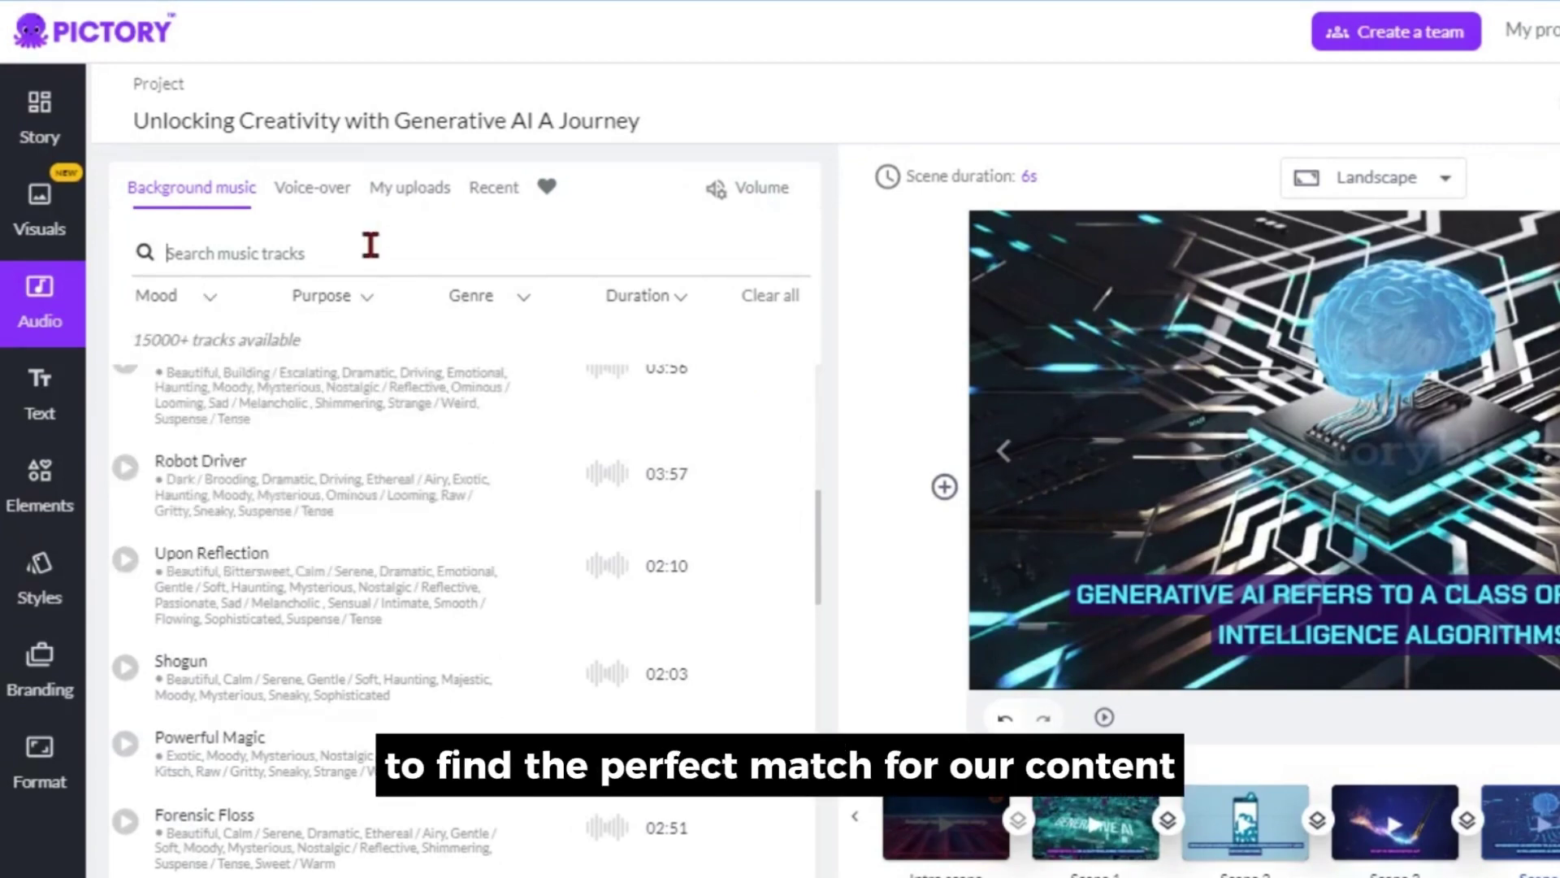
type("technology")
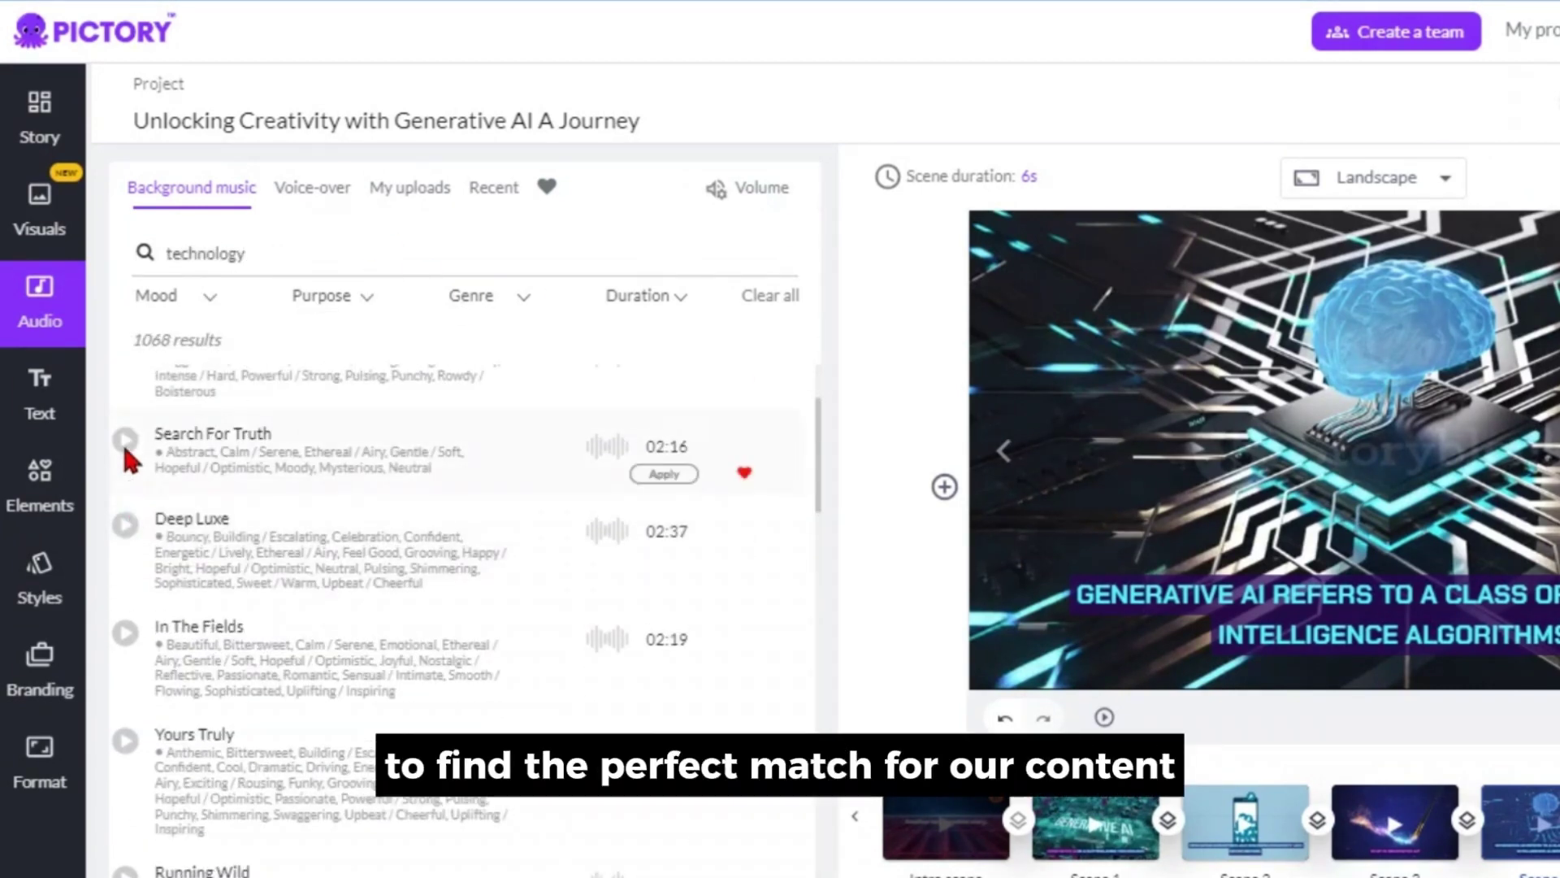
left_click(668, 476)
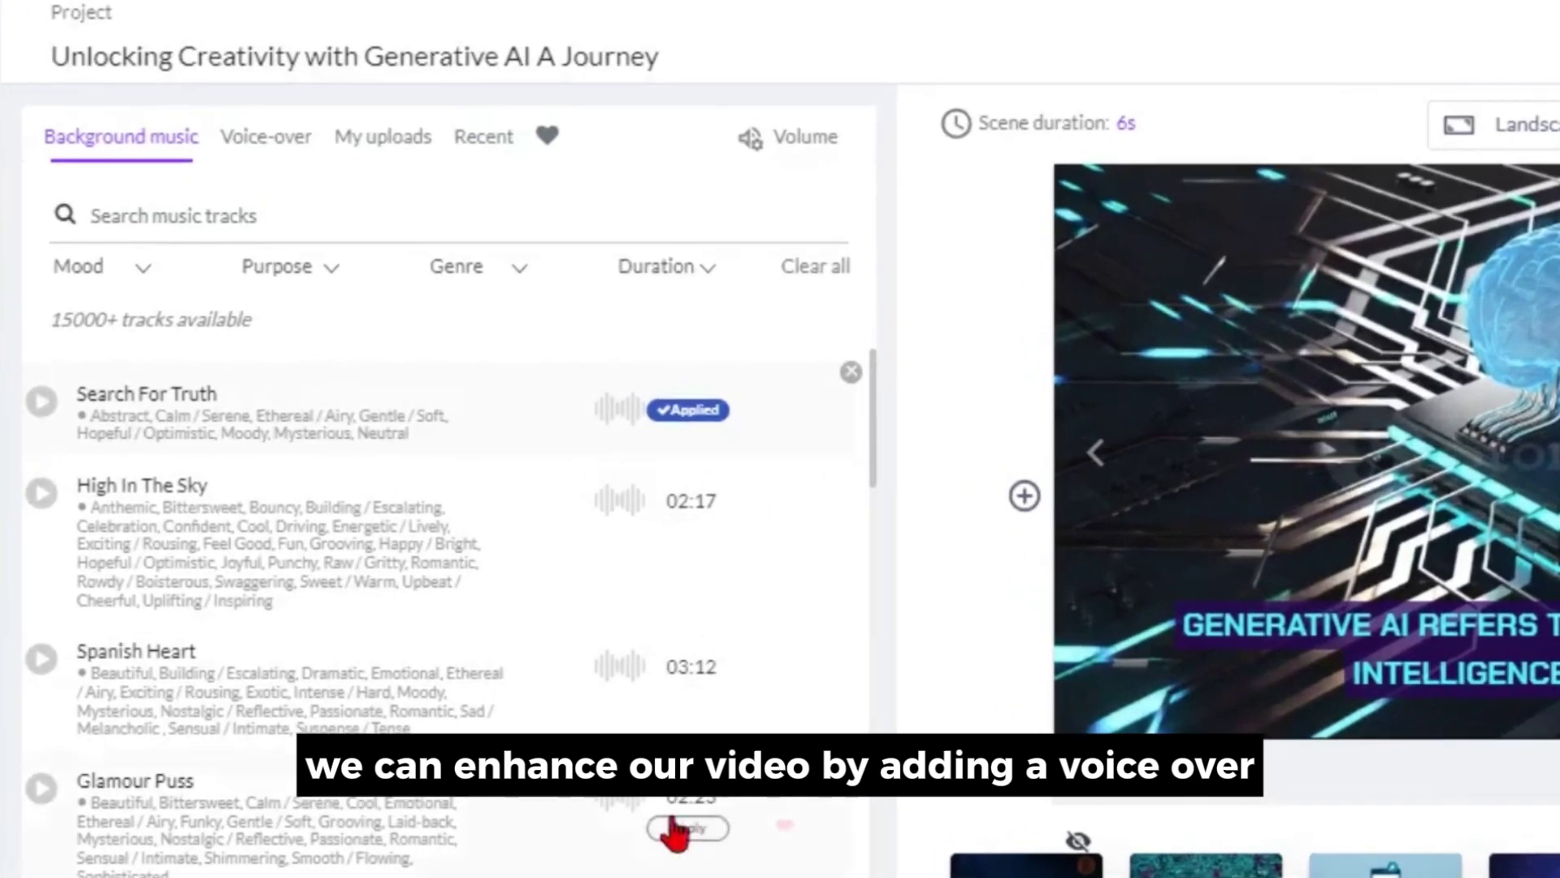
- Filter voice-overs to English (US) female voices and apply 'Joanna, female'
left_click(277, 143)
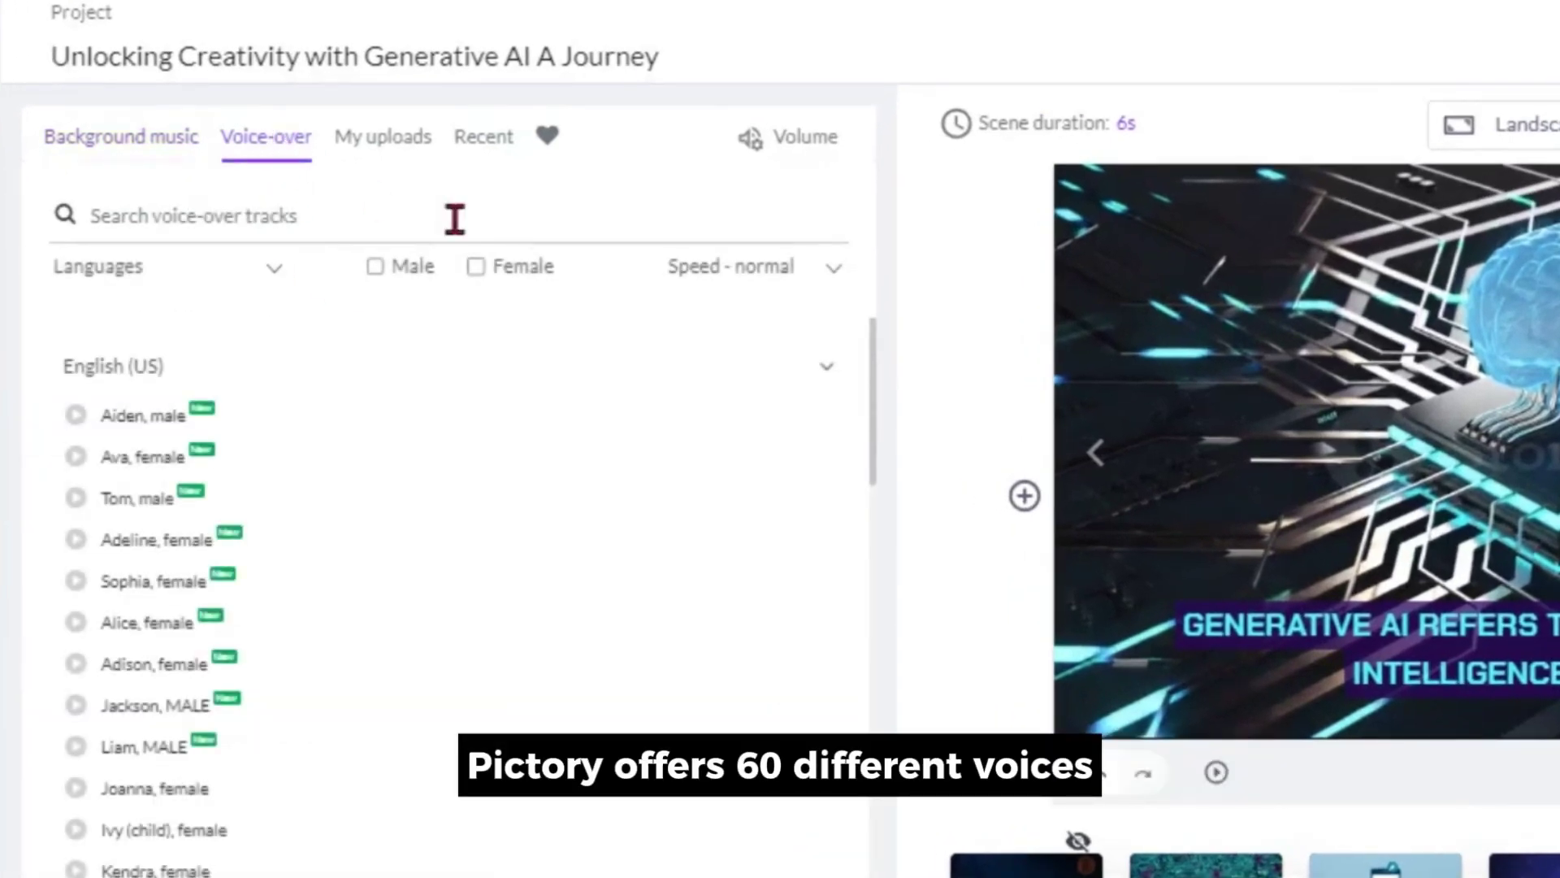
scroll(881, 445, "down", 10)
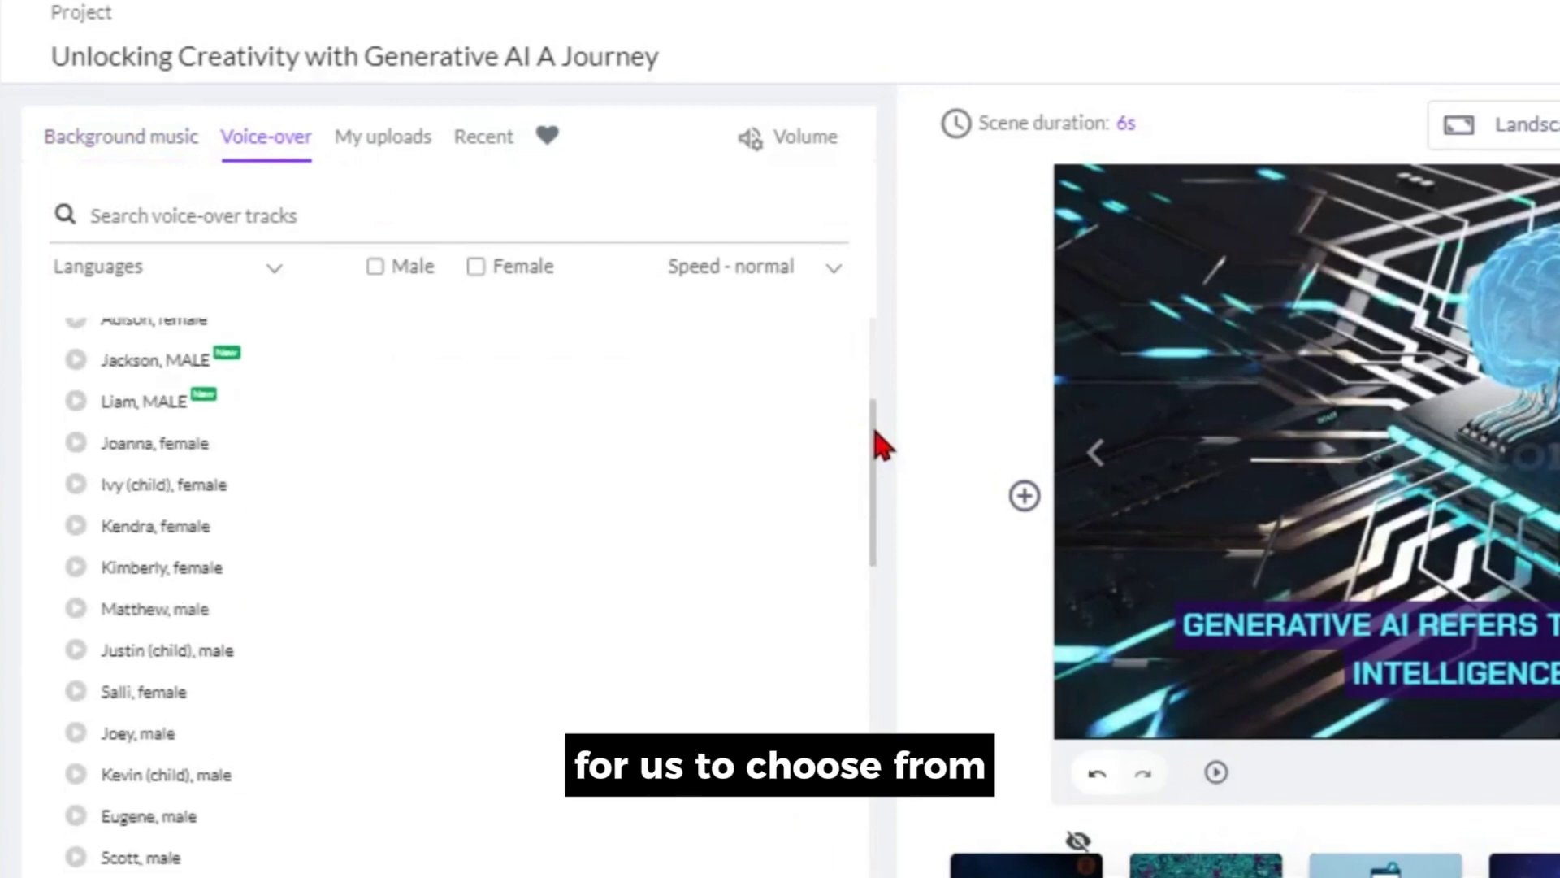
scroll(878, 443, "down", 9)
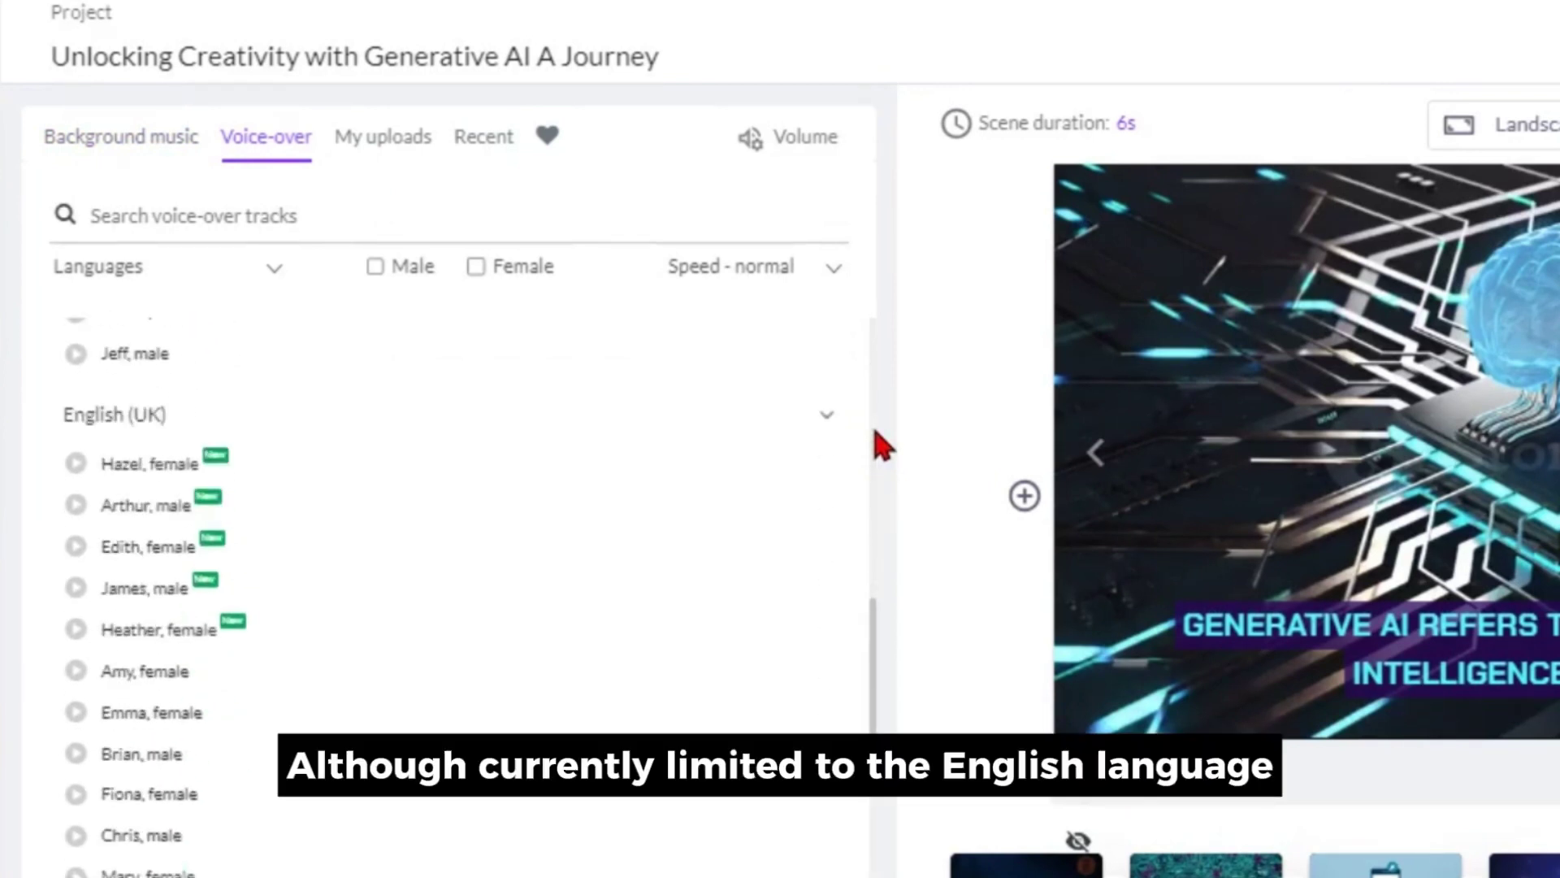
left_click(273, 269)
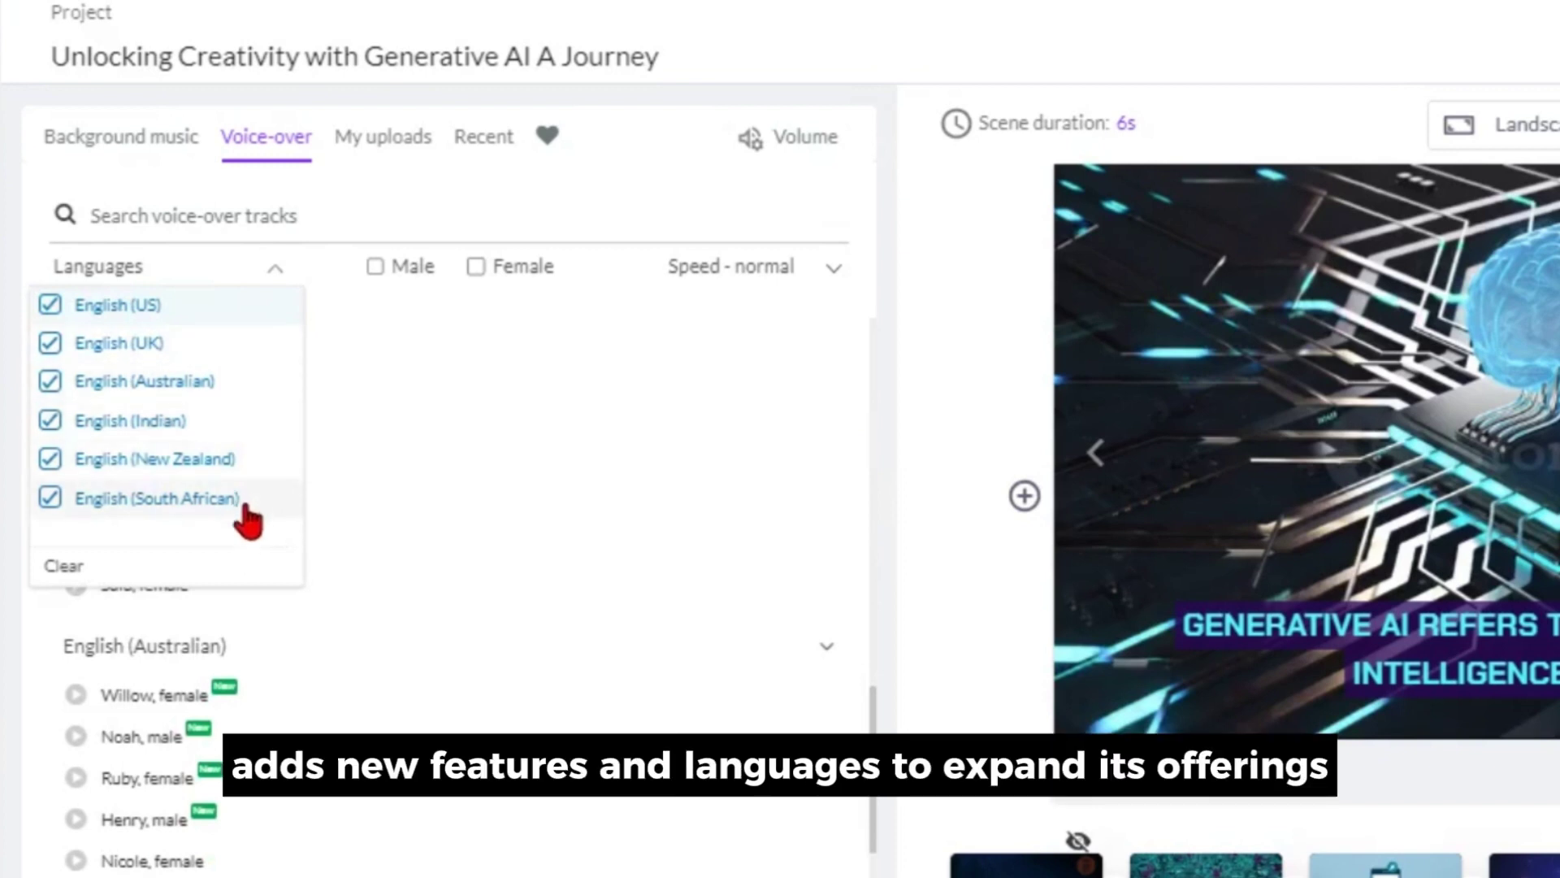
scroll(865, 582, "up", 8)
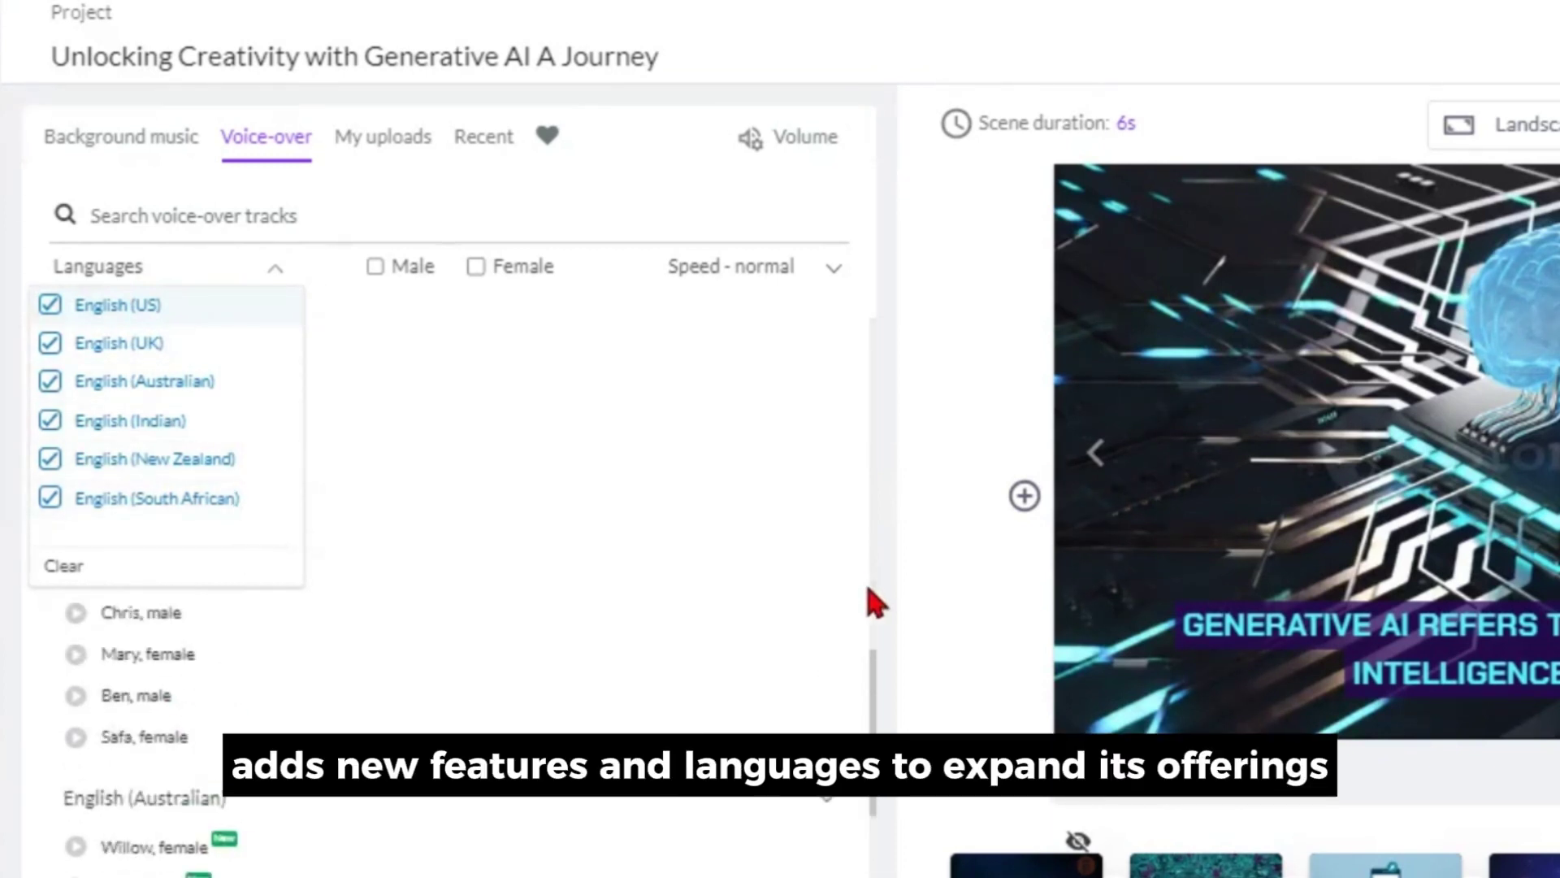
left_click(476, 267)
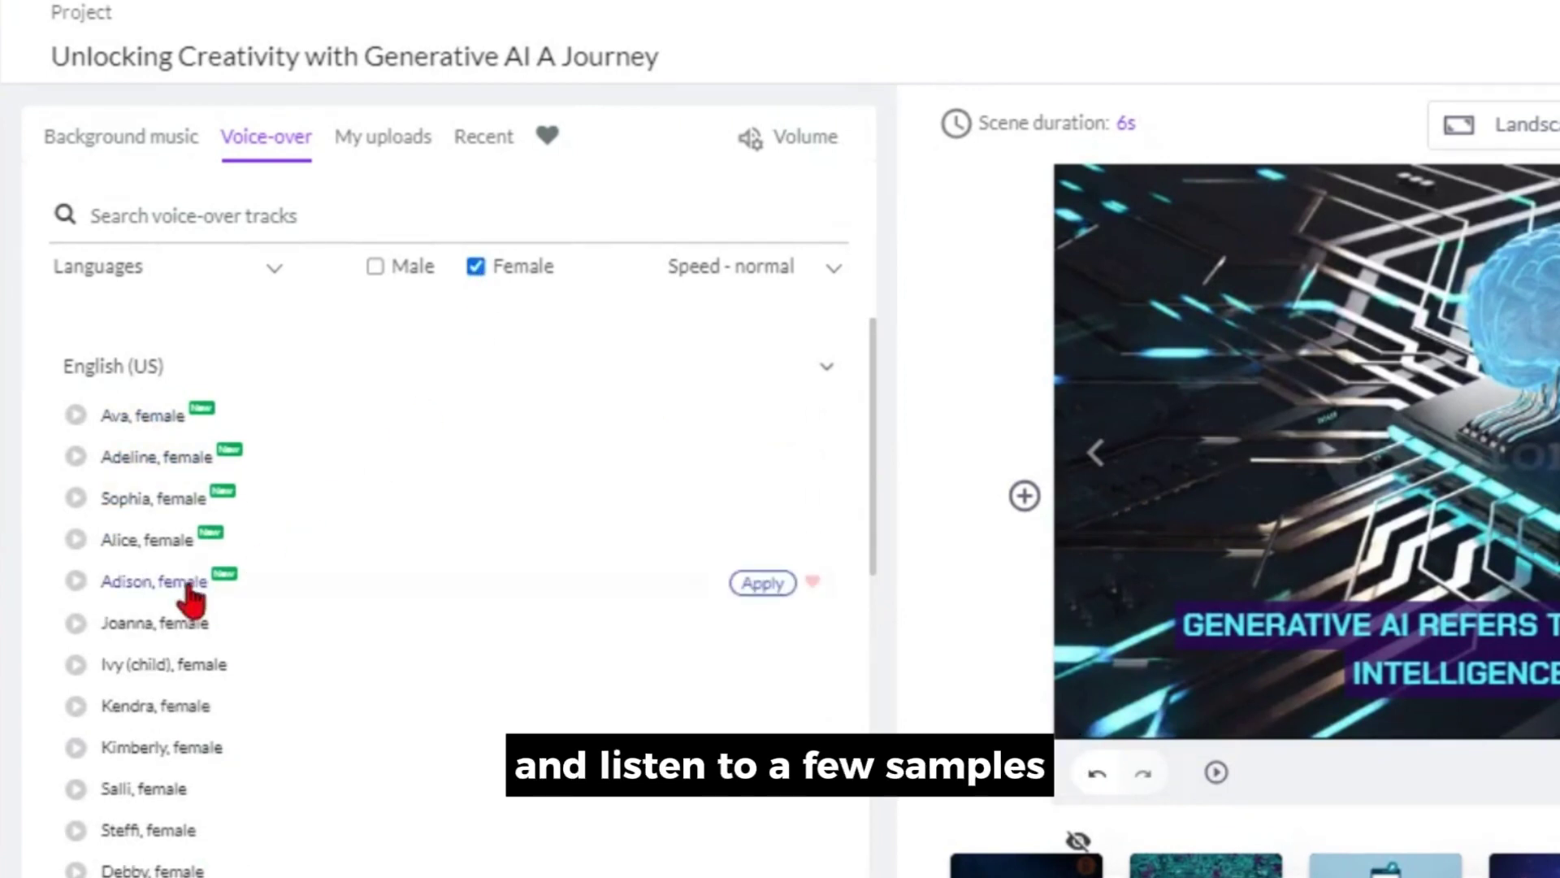
mouse_move(77, 630)
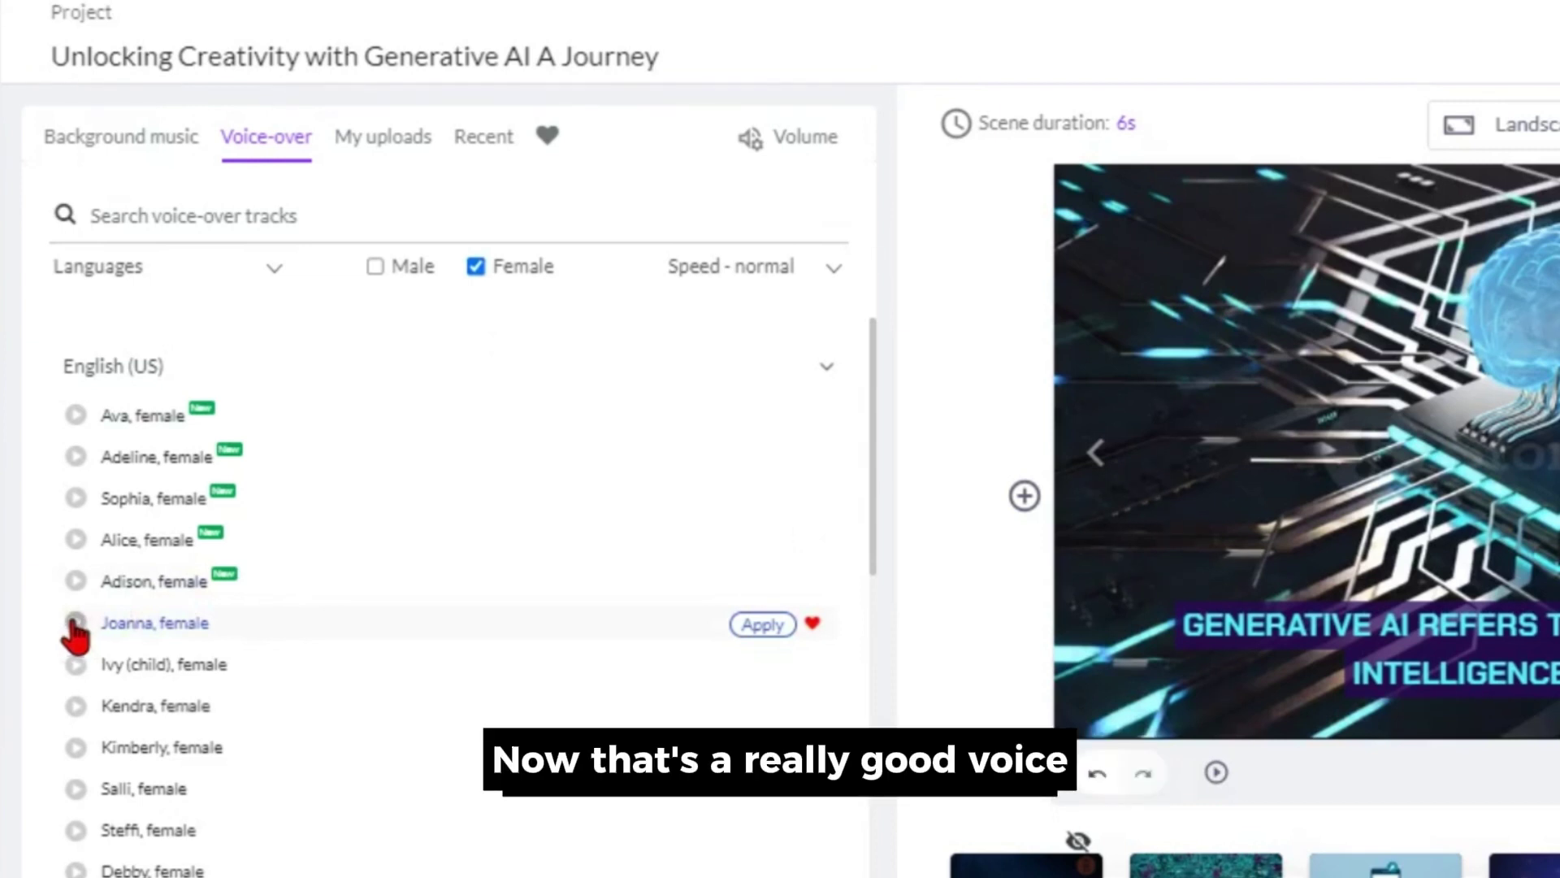
left_click(763, 627)
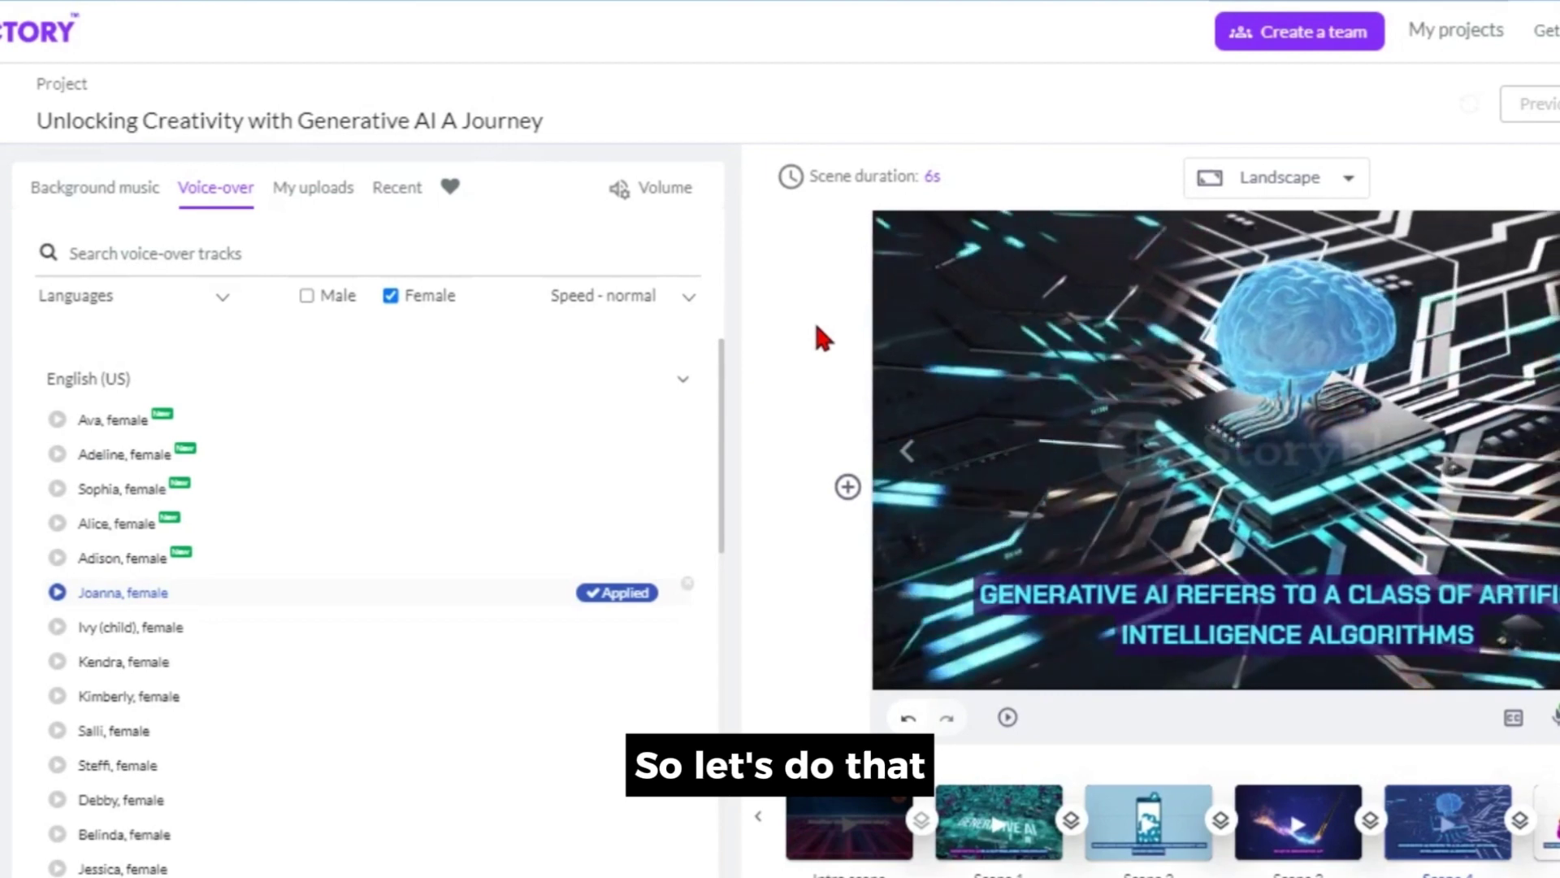
- In the Volume controls, set background music to 20% and voice-over to 62%
left_click(638, 180)
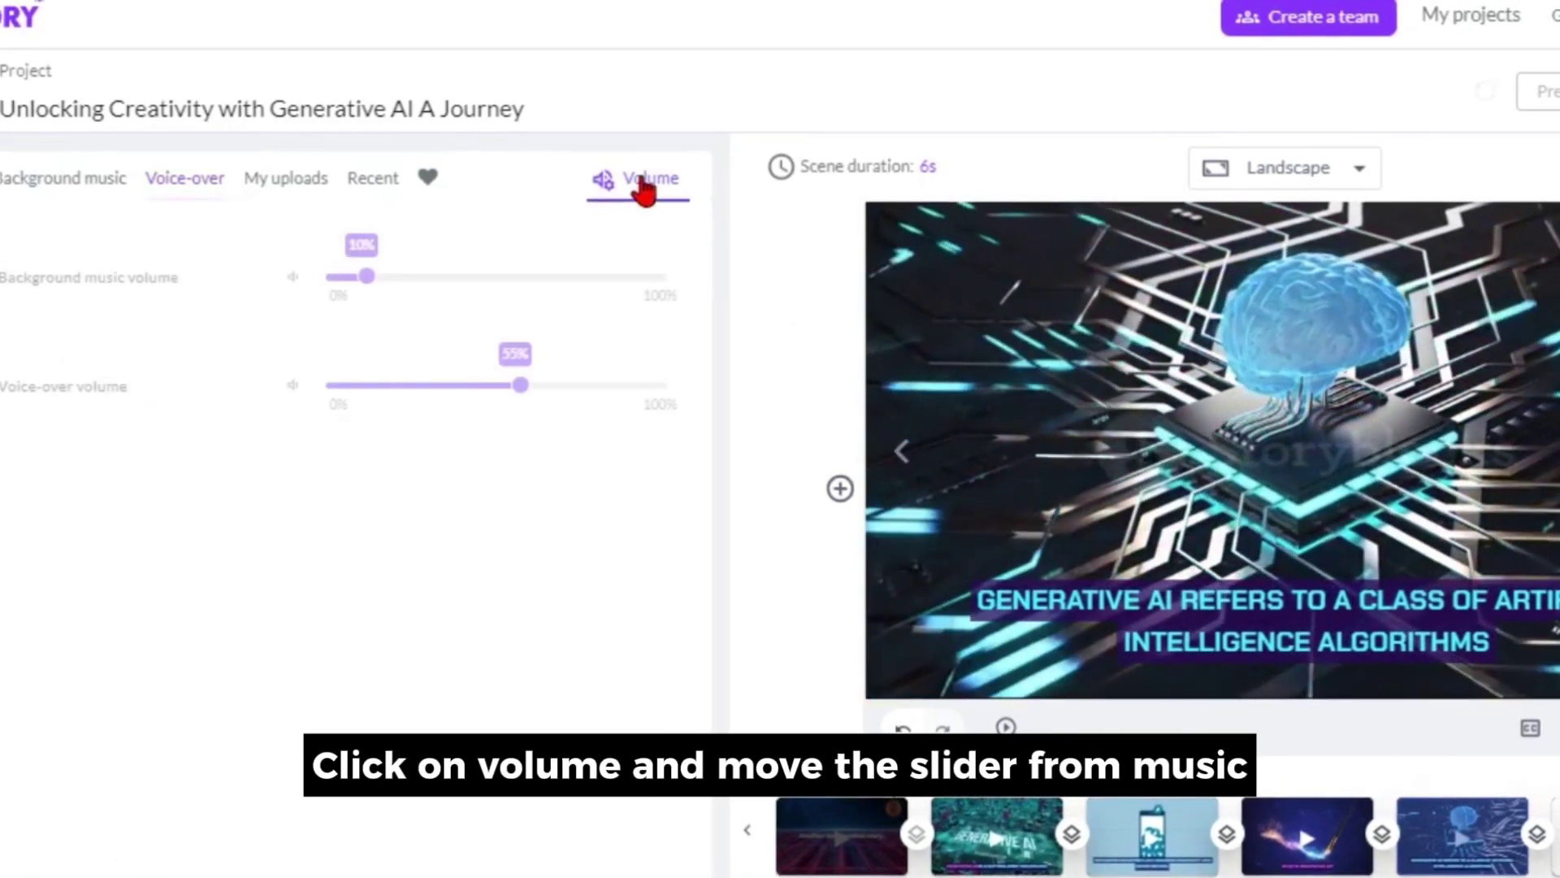
left_click_drag(366, 290, 404, 280)
left_click_drag(521, 386, 541, 395)
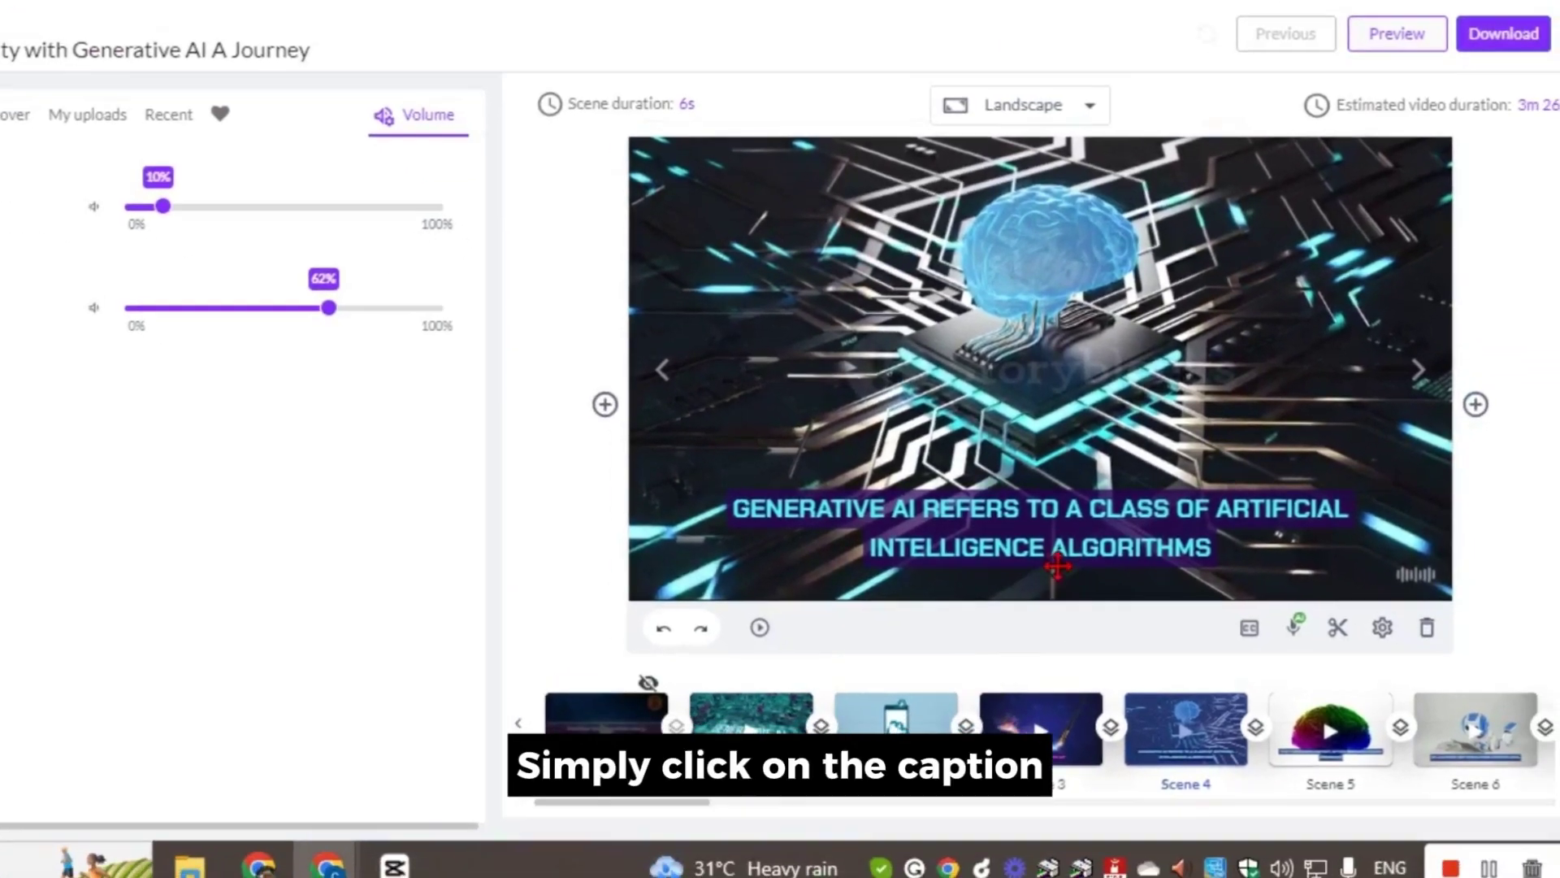
- Set the caption font to Arial and its entry animation to Fade-in, applied to all scenes
left_click(1072, 584)
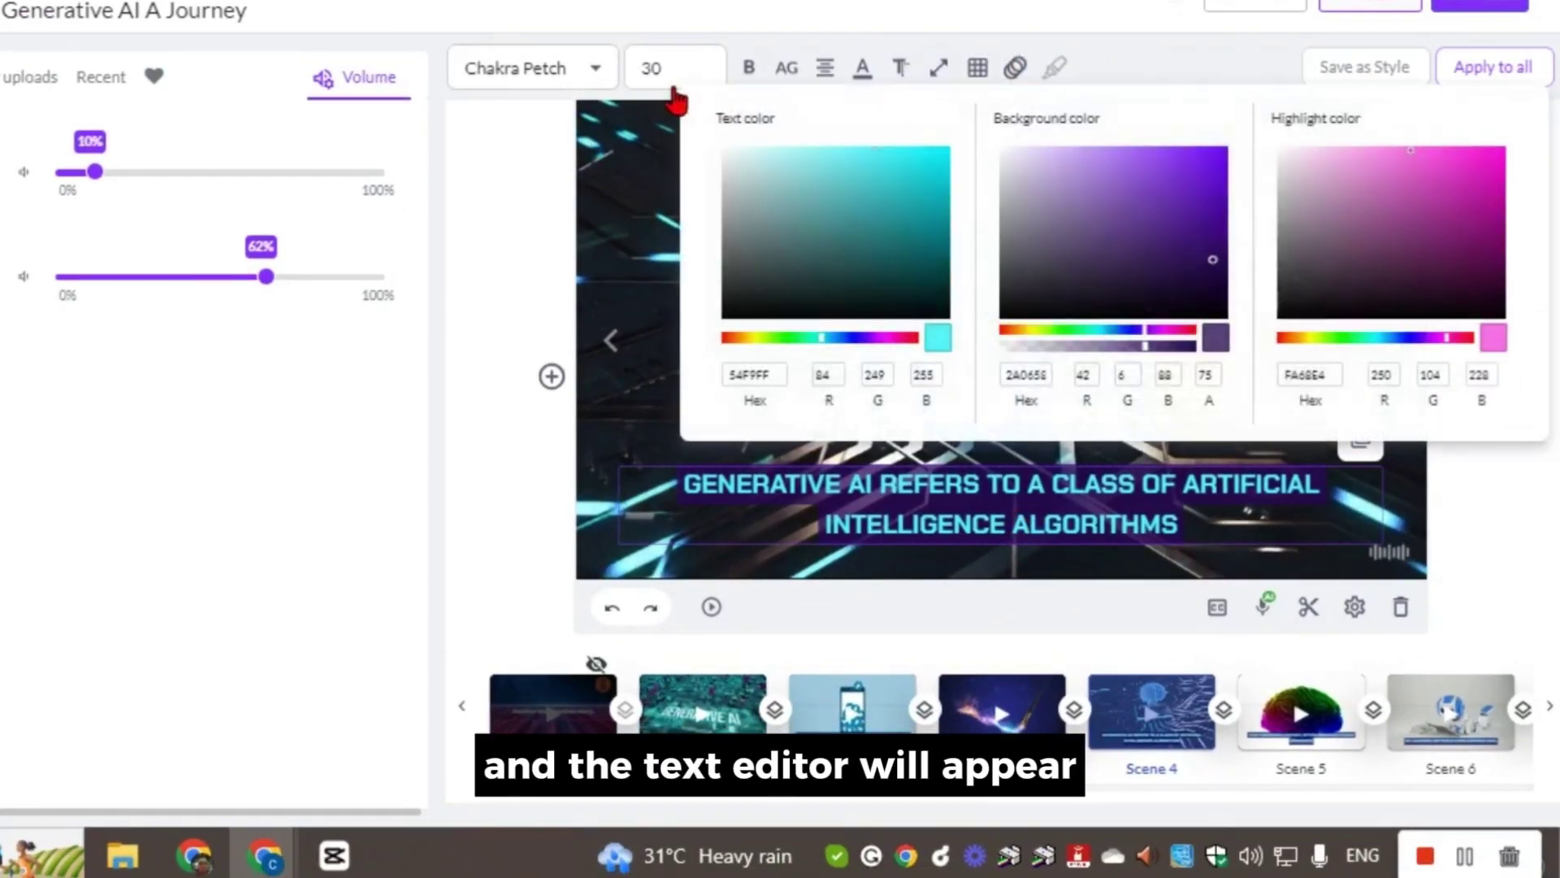
left_click(594, 71)
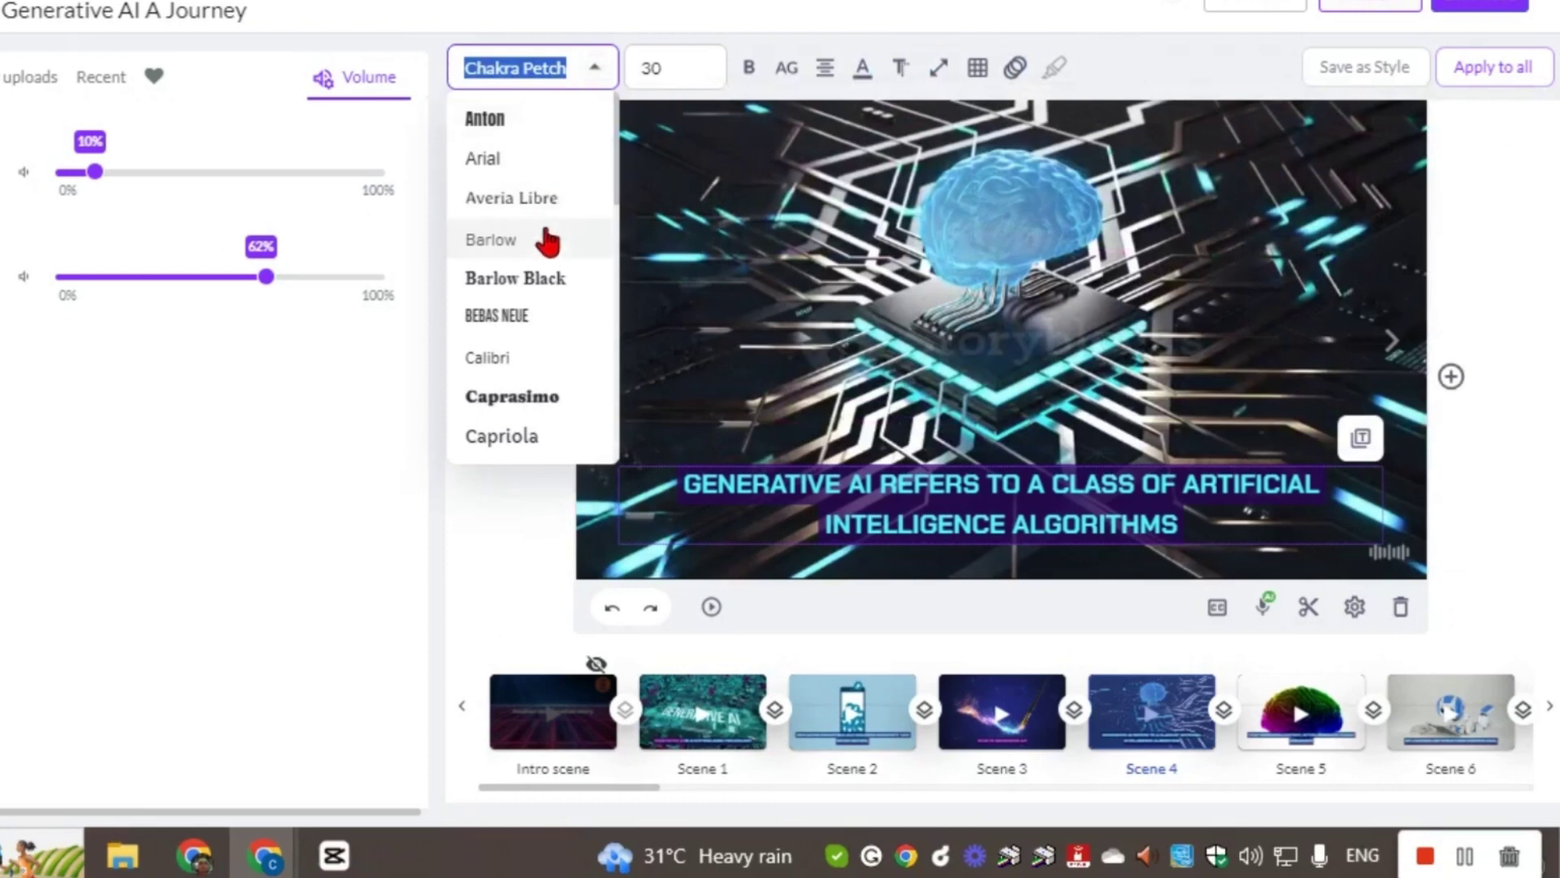
left_click(542, 160)
left_click(1014, 68)
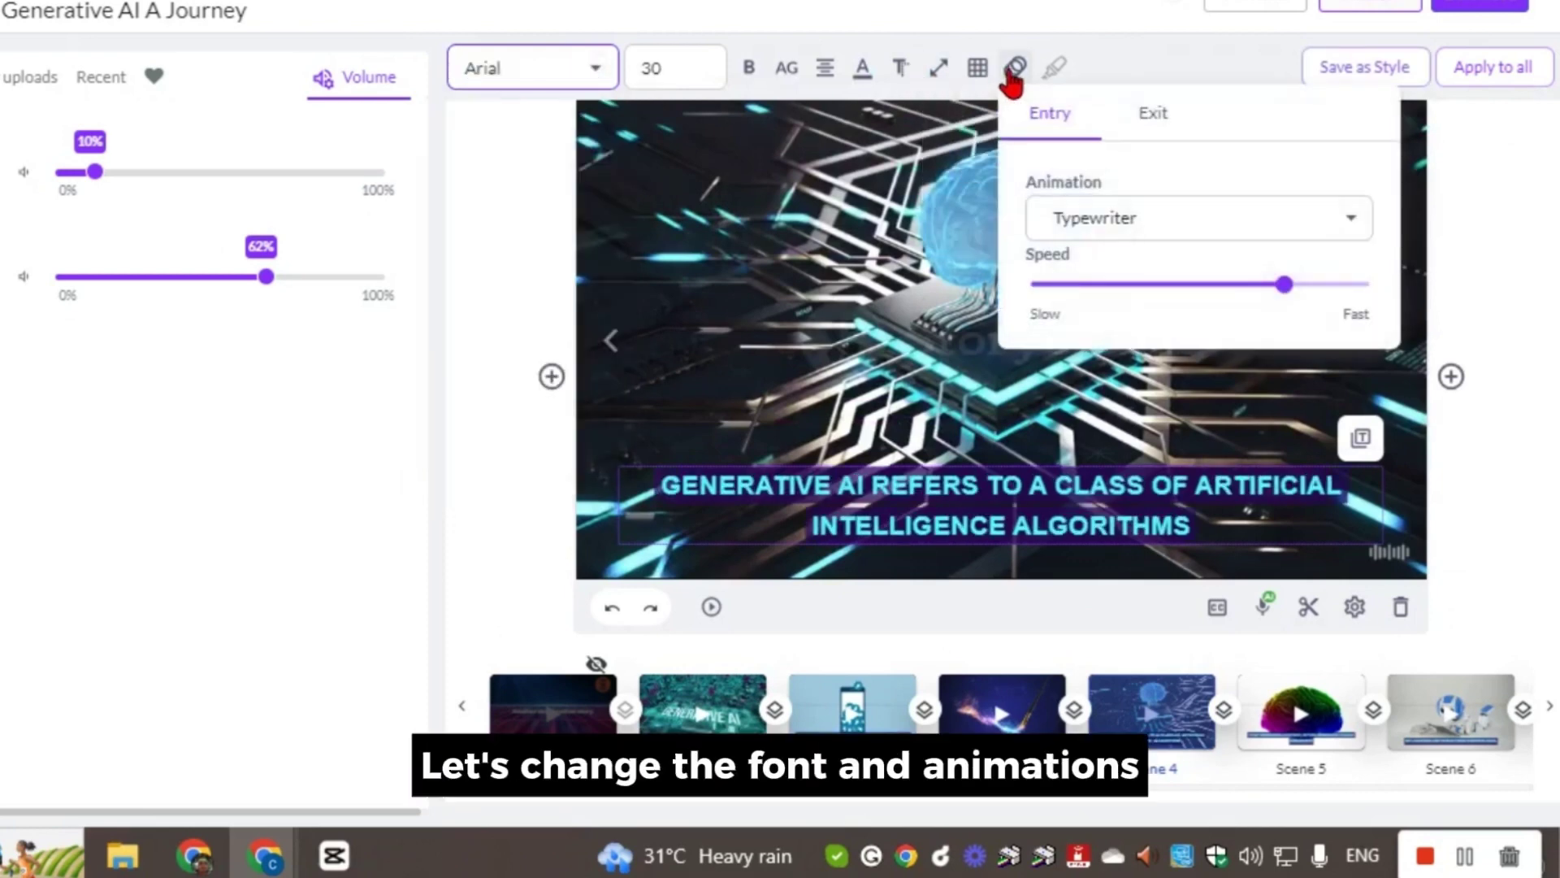
left_click(1162, 236)
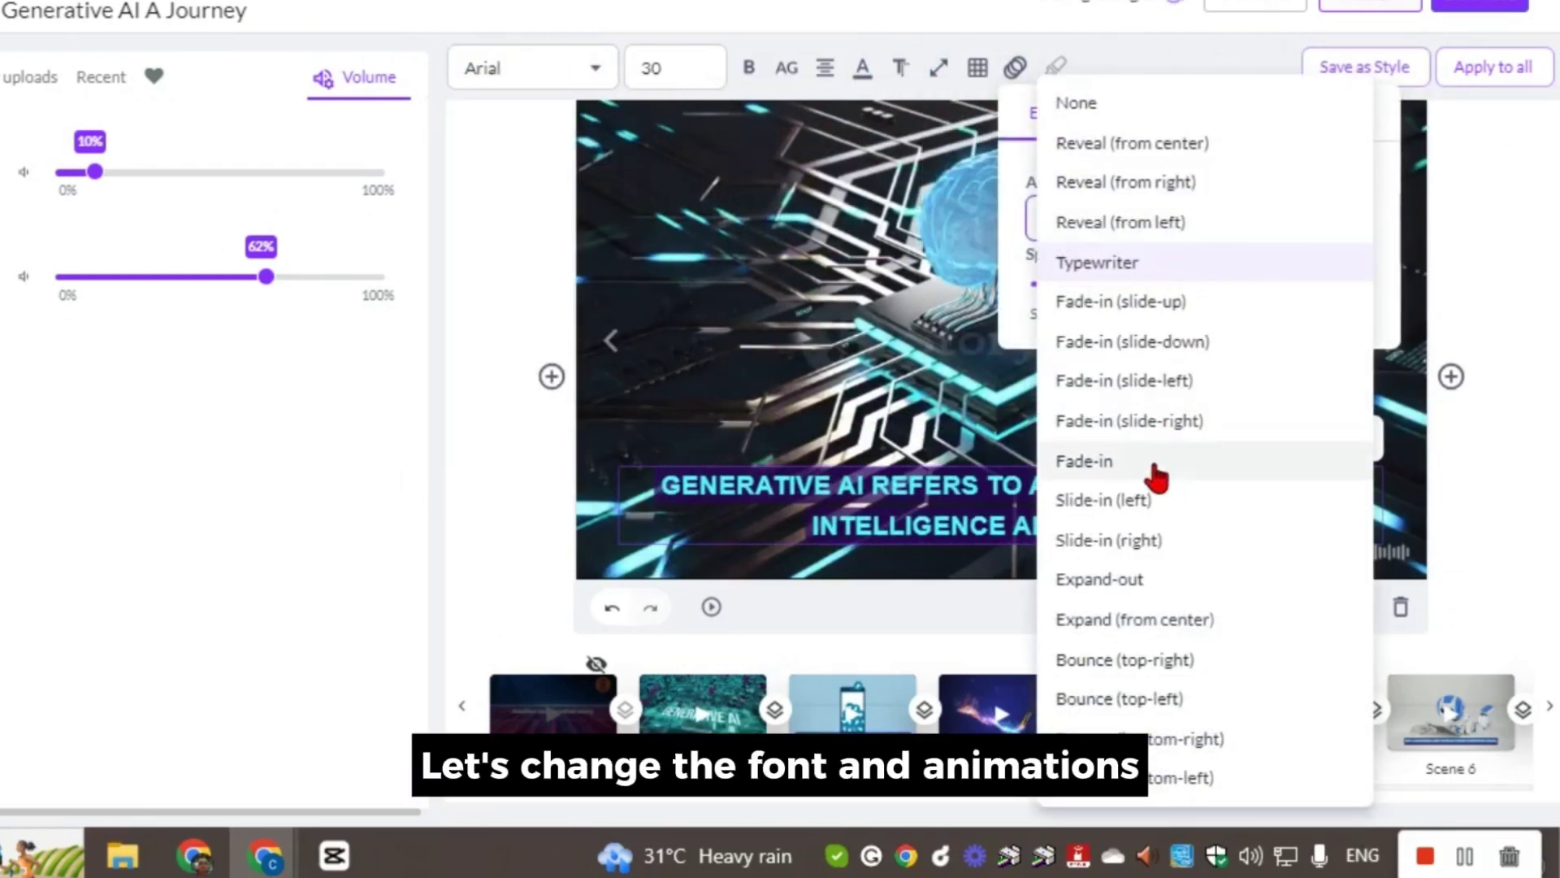
left_click(1153, 469)
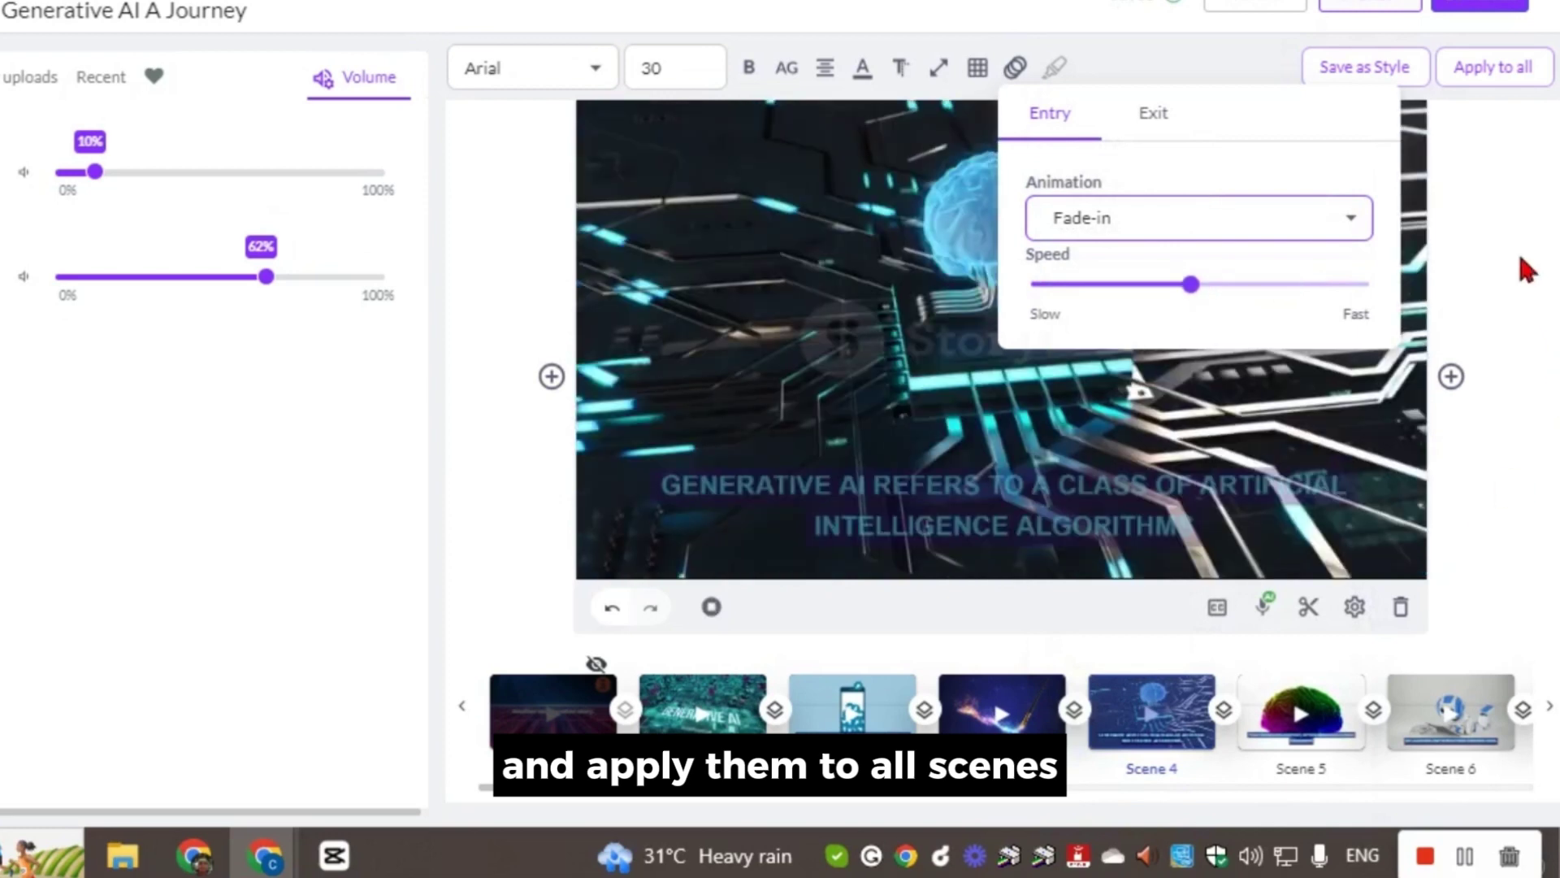
left_click(1508, 77)
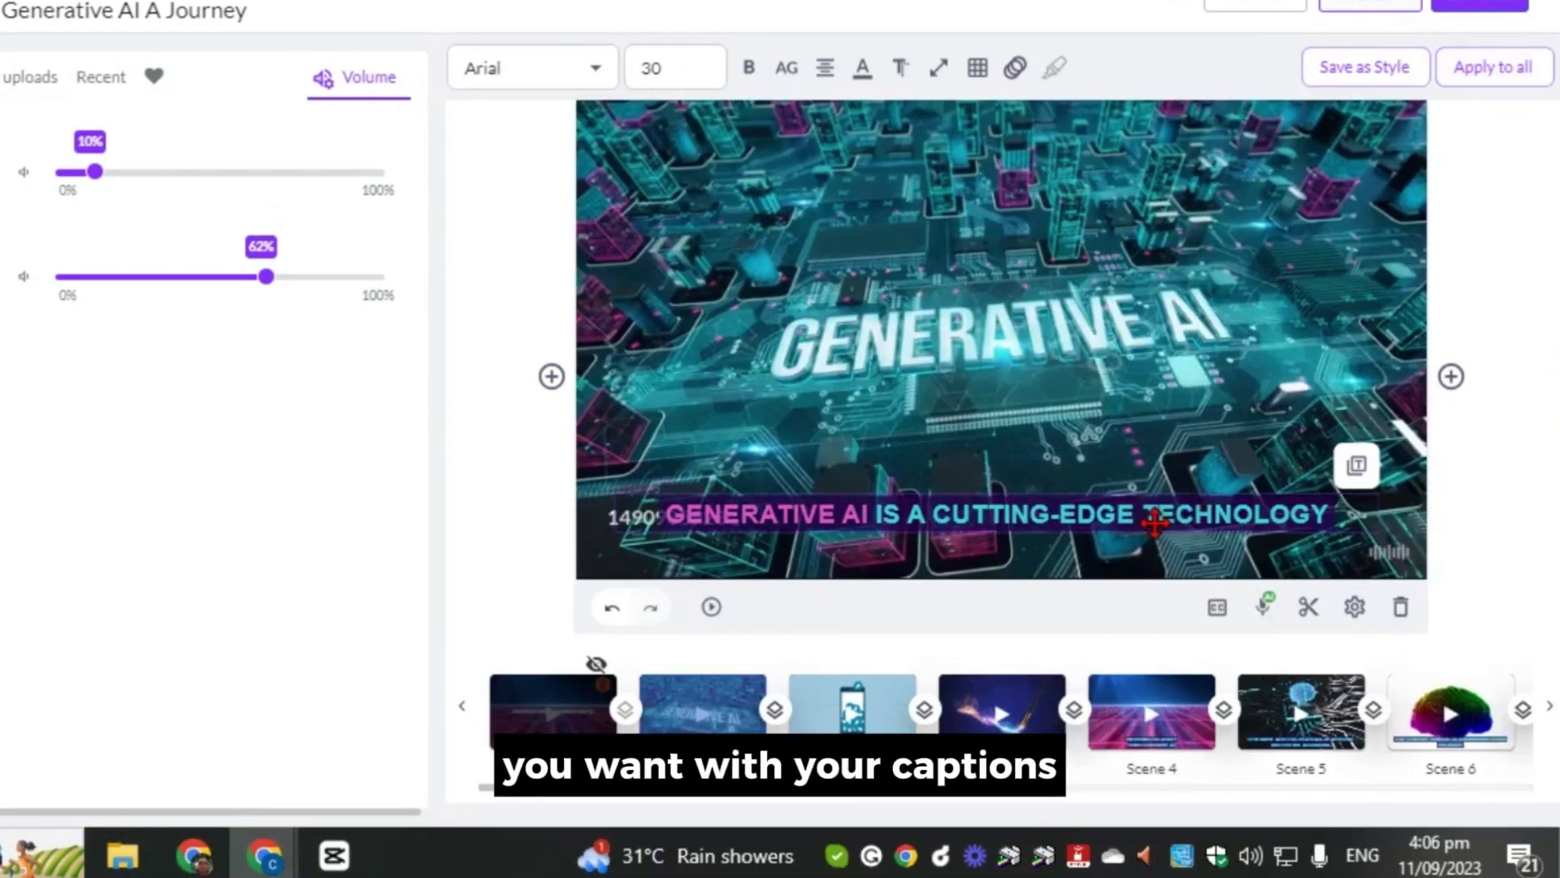
left_click(747, 68)
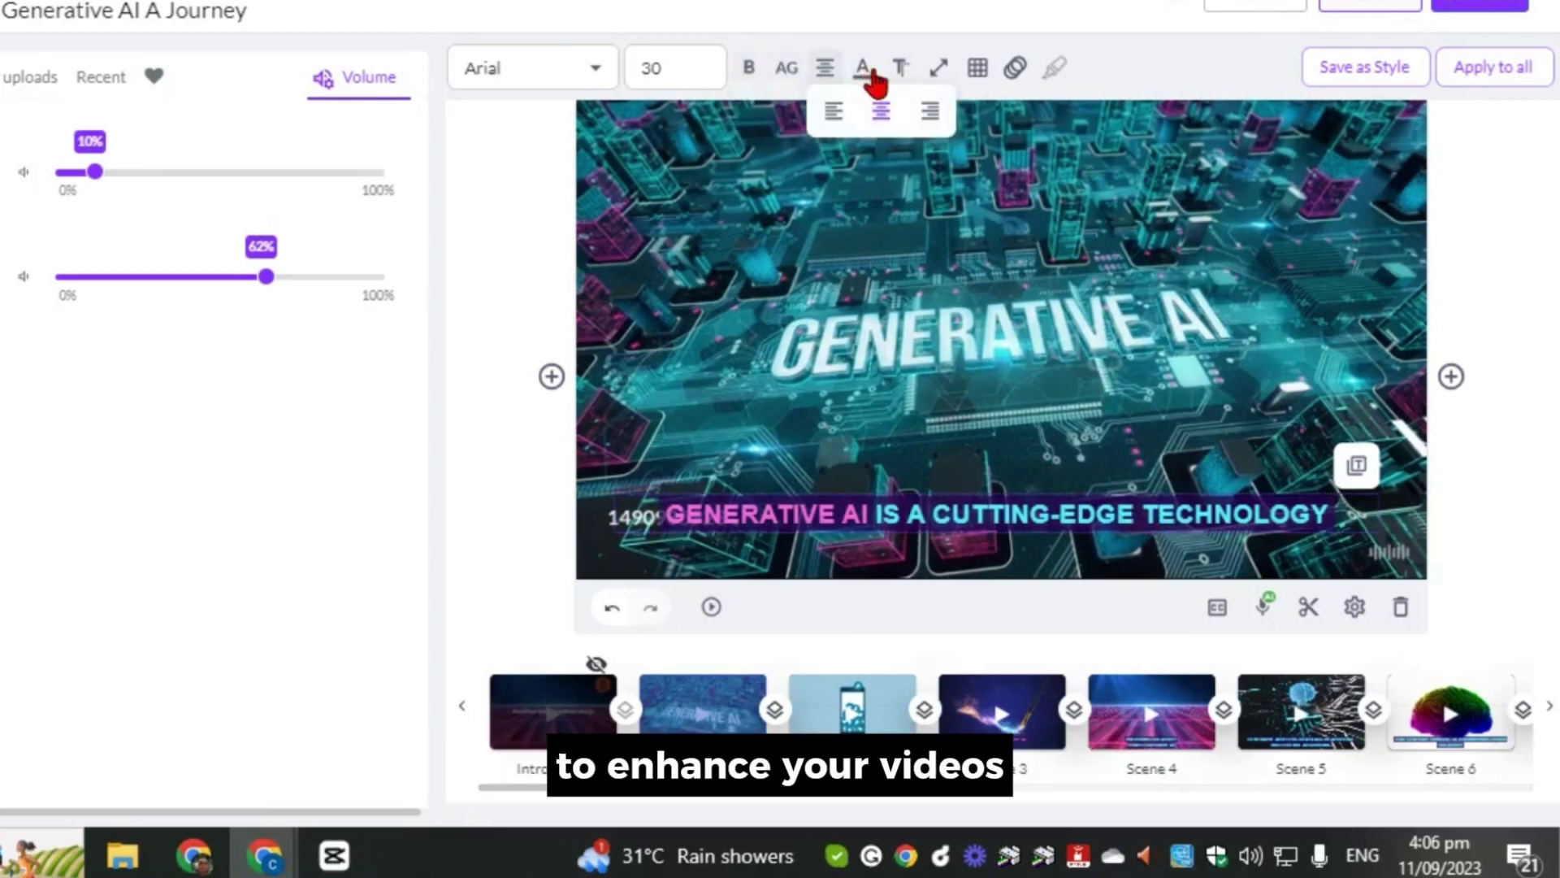
mouse_move(914, 83)
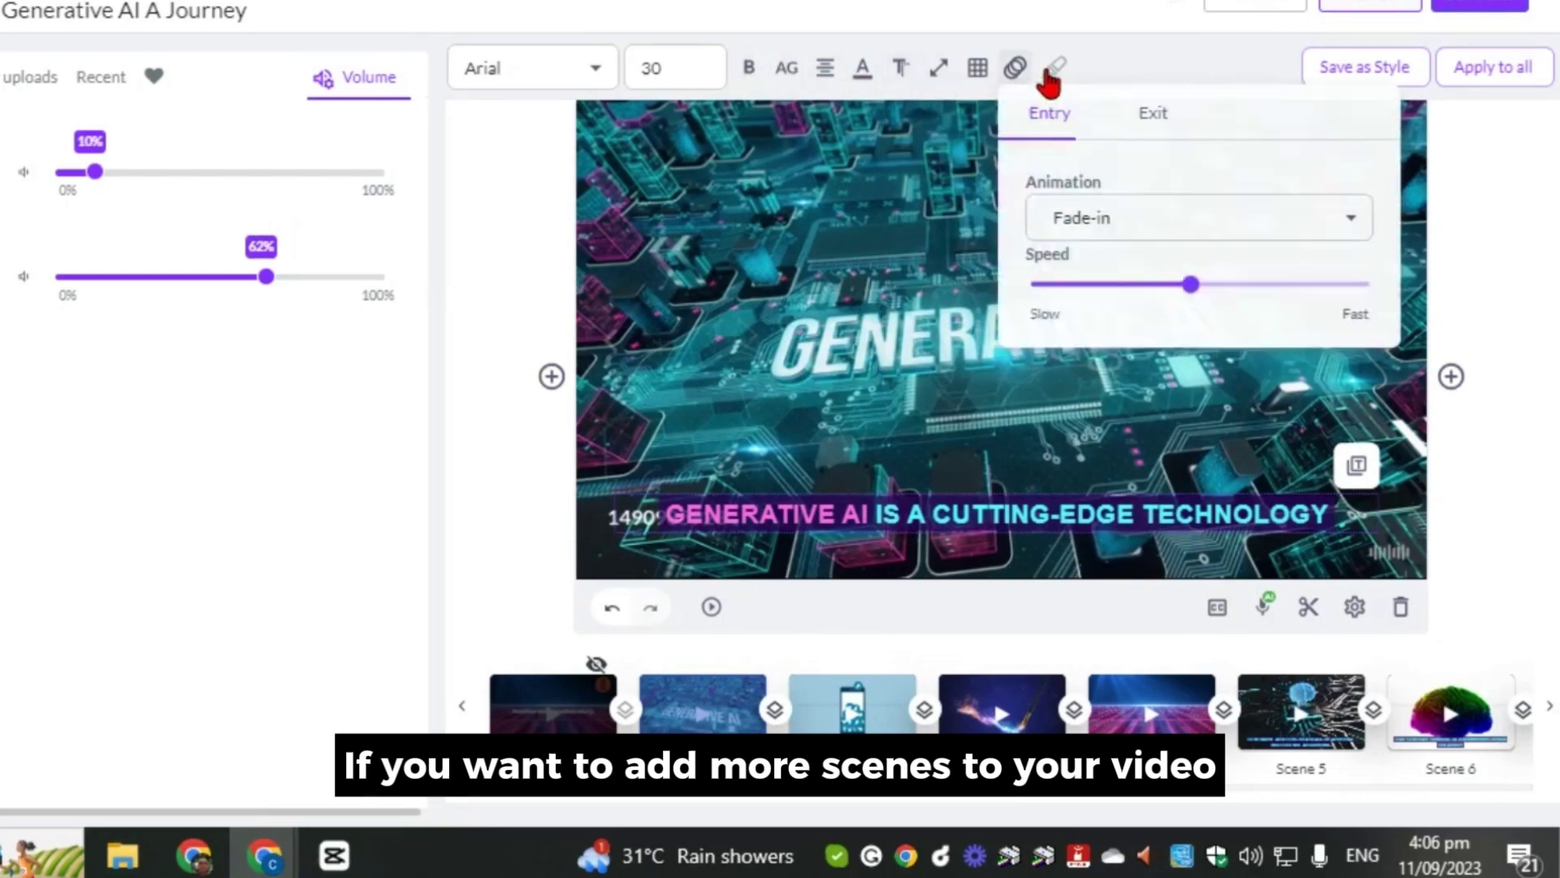
- Insert a text-only scene before the main content reading 'UNLOCKING CREATIVITY WITH GENERATIVE AI'
left_click(551, 377)
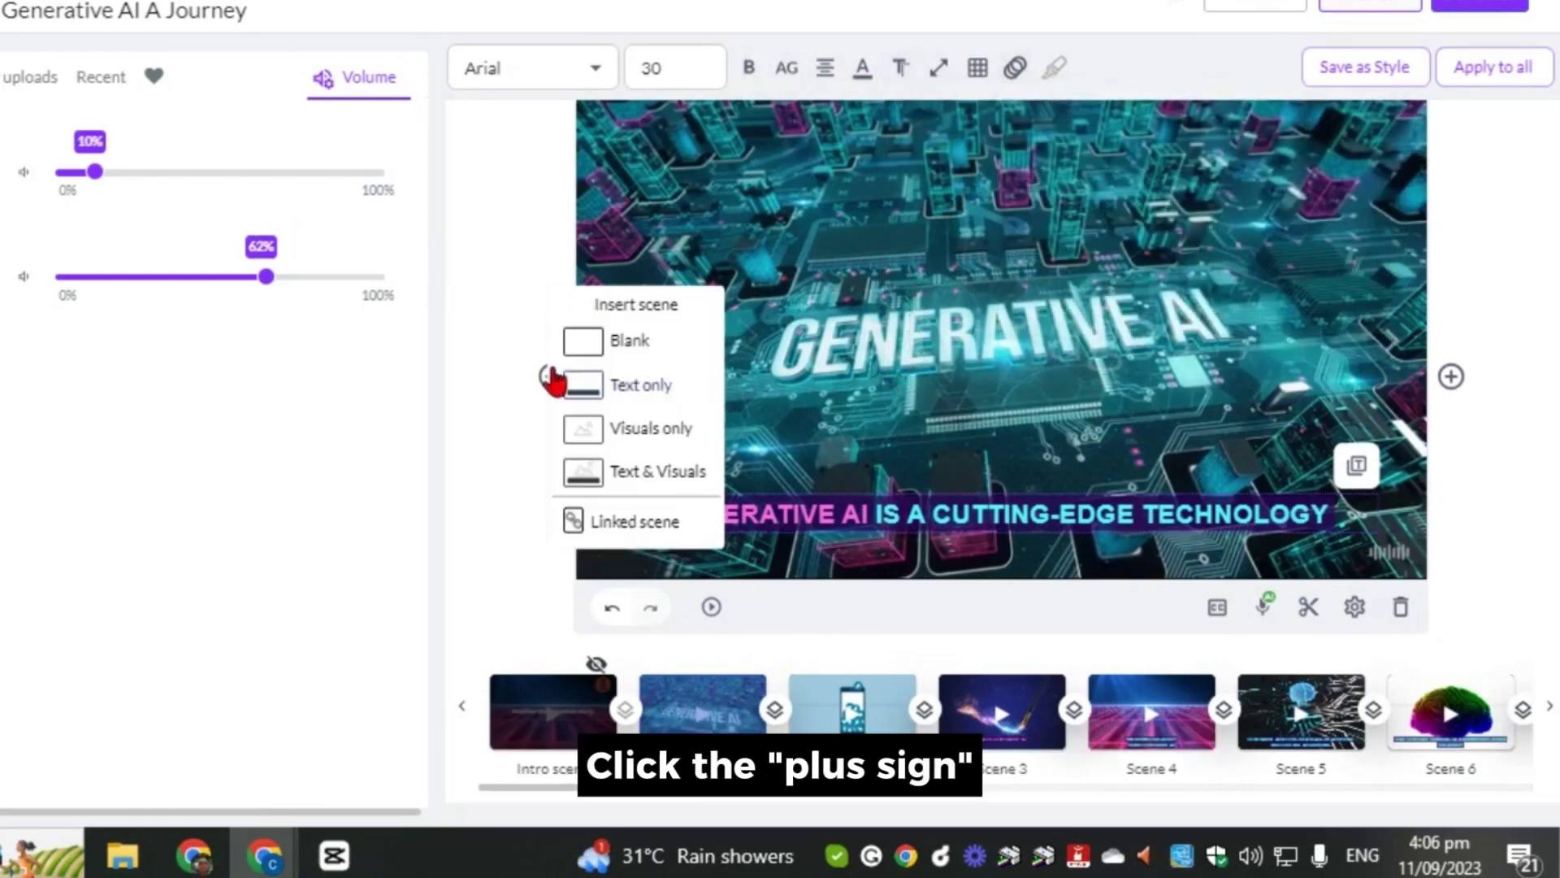
left_click(1451, 377)
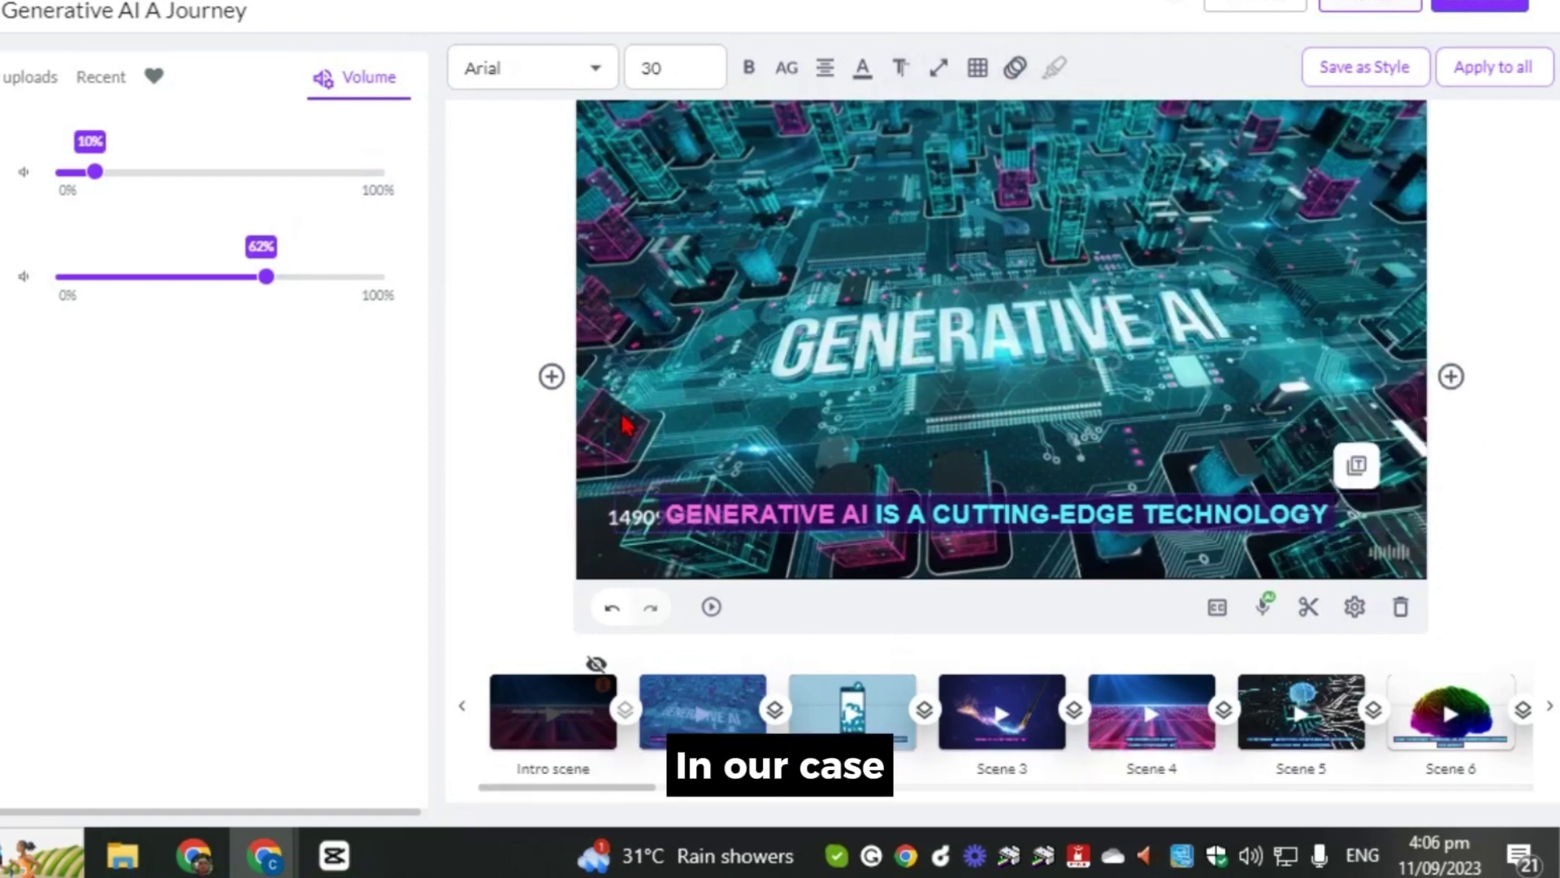
mouse_move(552, 376)
left_click(601, 471)
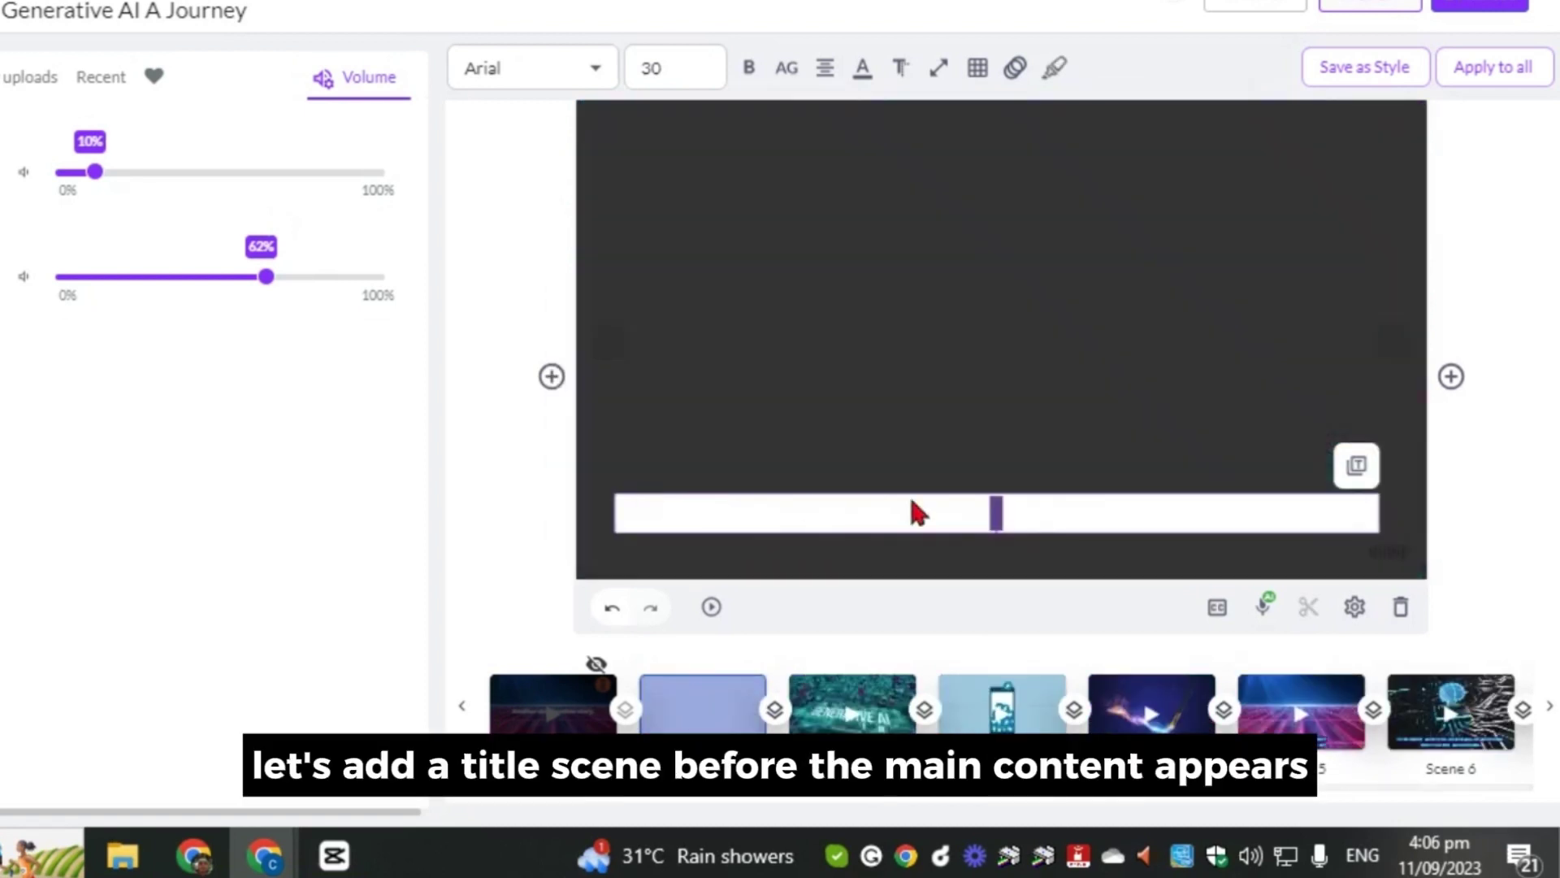
type("UNLOCKING CREATIVITY WITH")
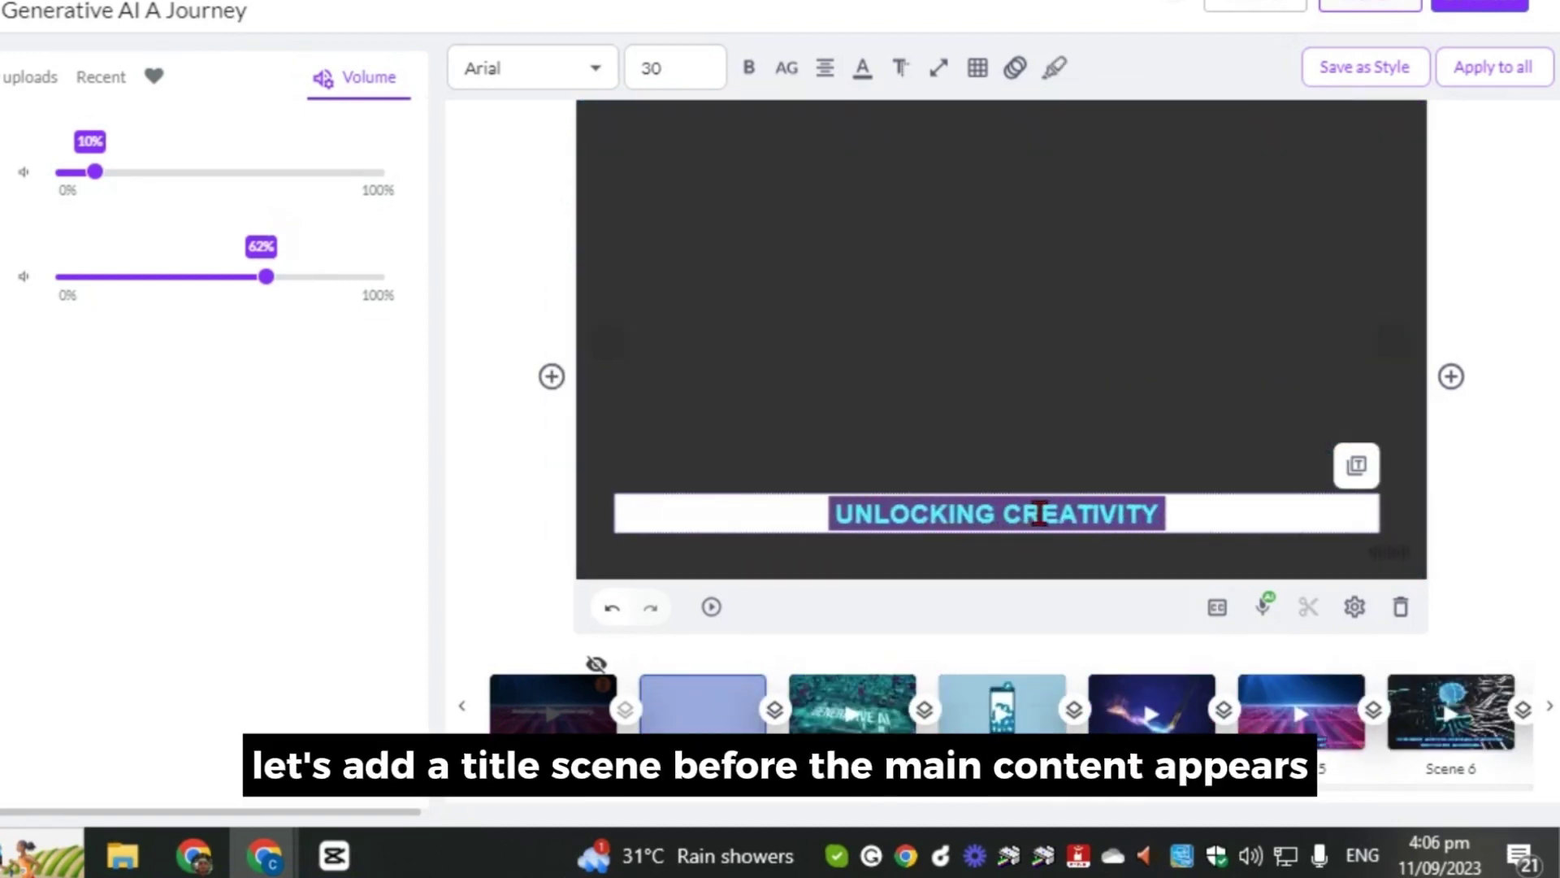
type(" GENERATIVE AI")
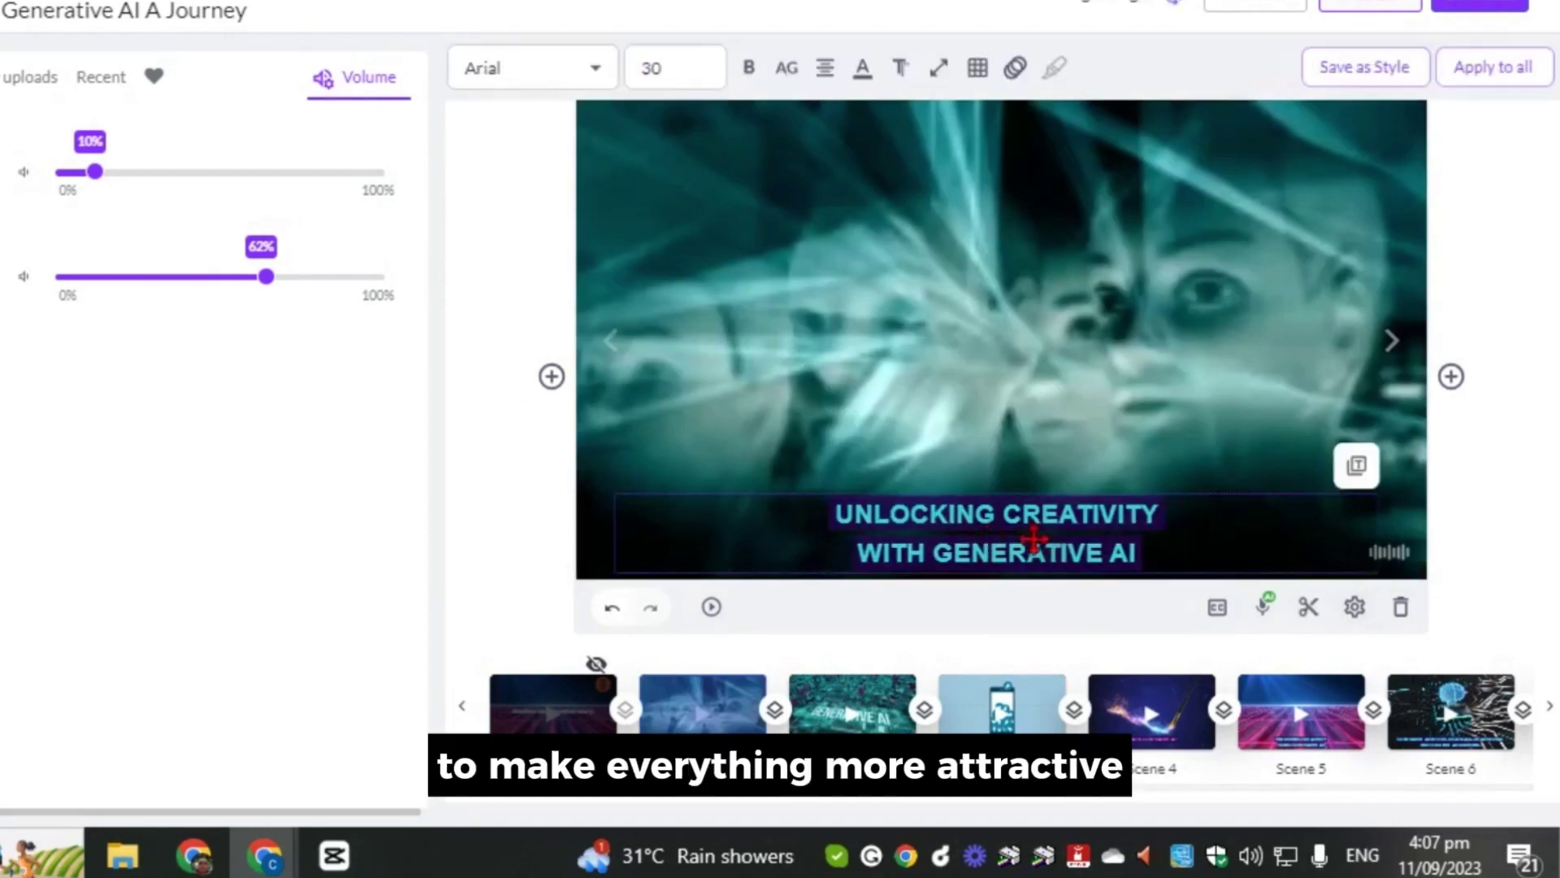
left_click(646, 71)
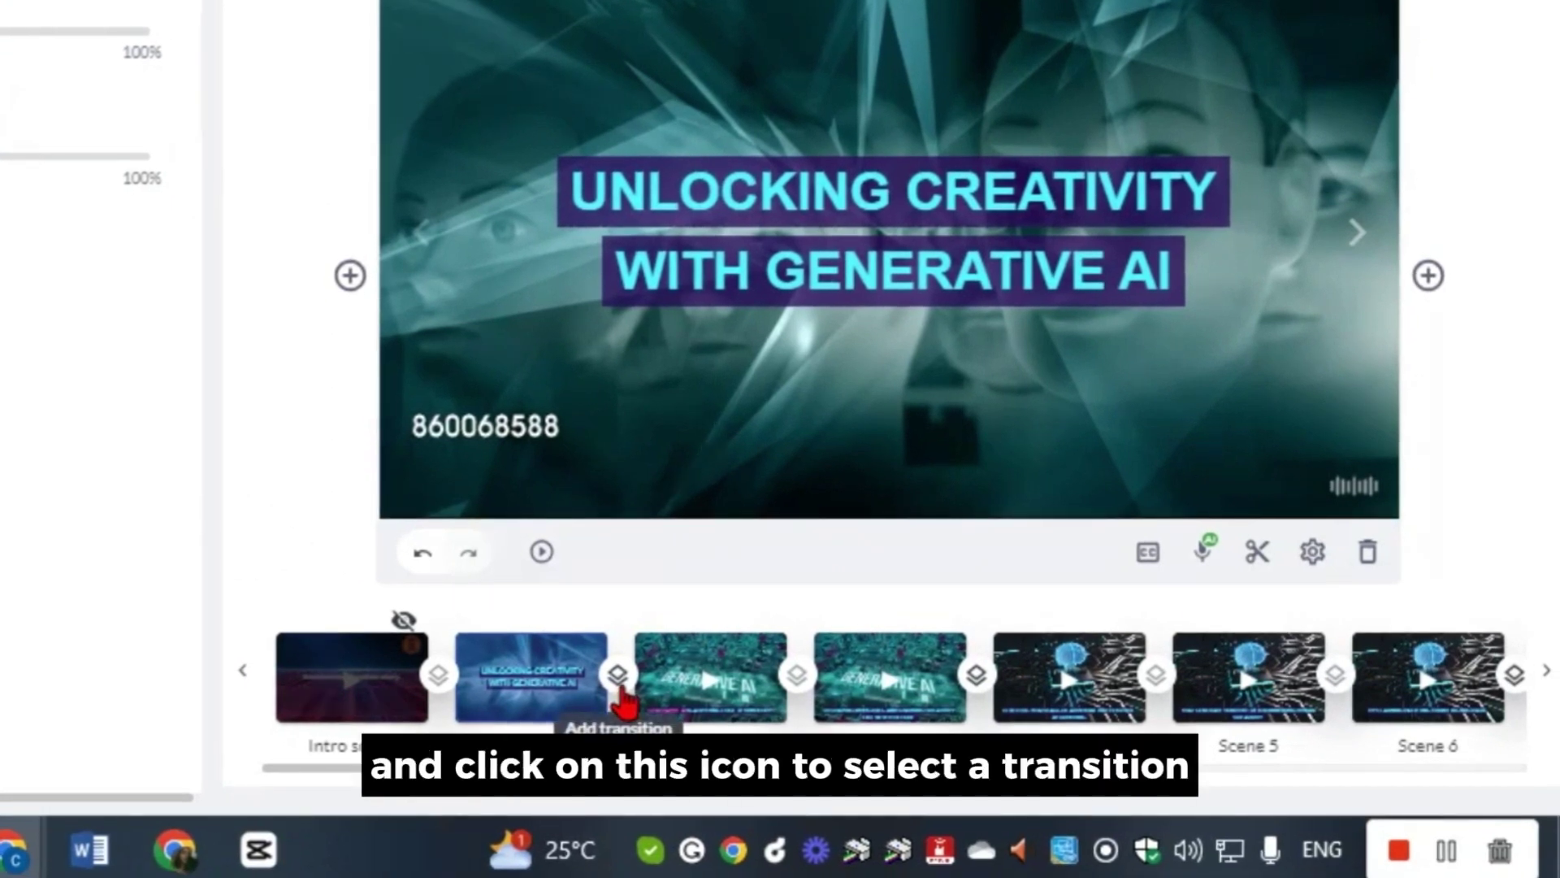
- Set a Fade transition after the title scene and apply it to the entire video
left_click(619, 676)
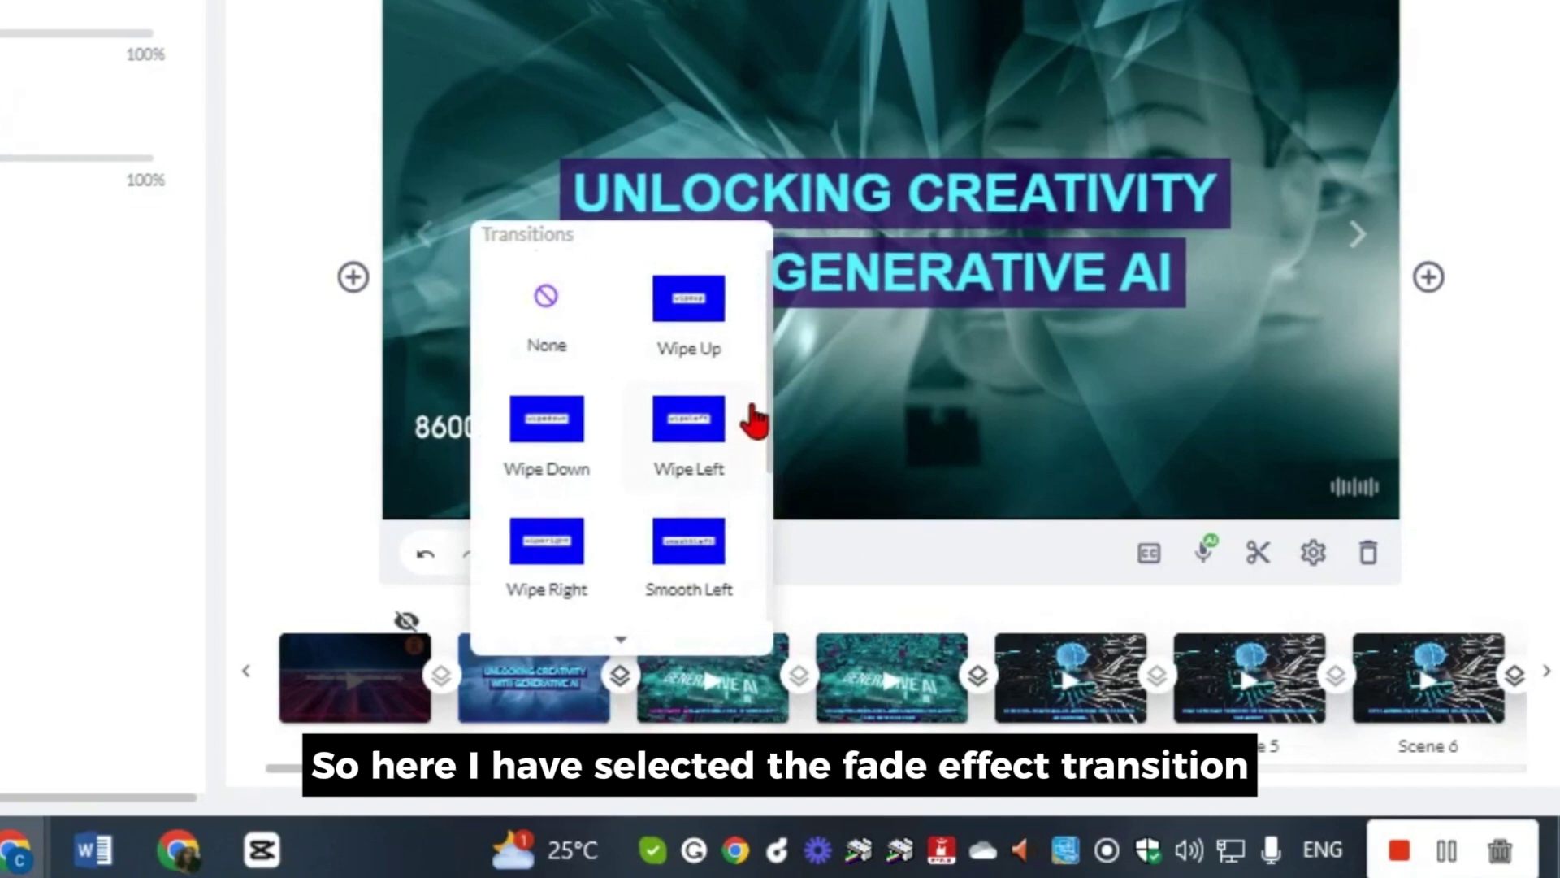
scroll(754, 419, "down", 3)
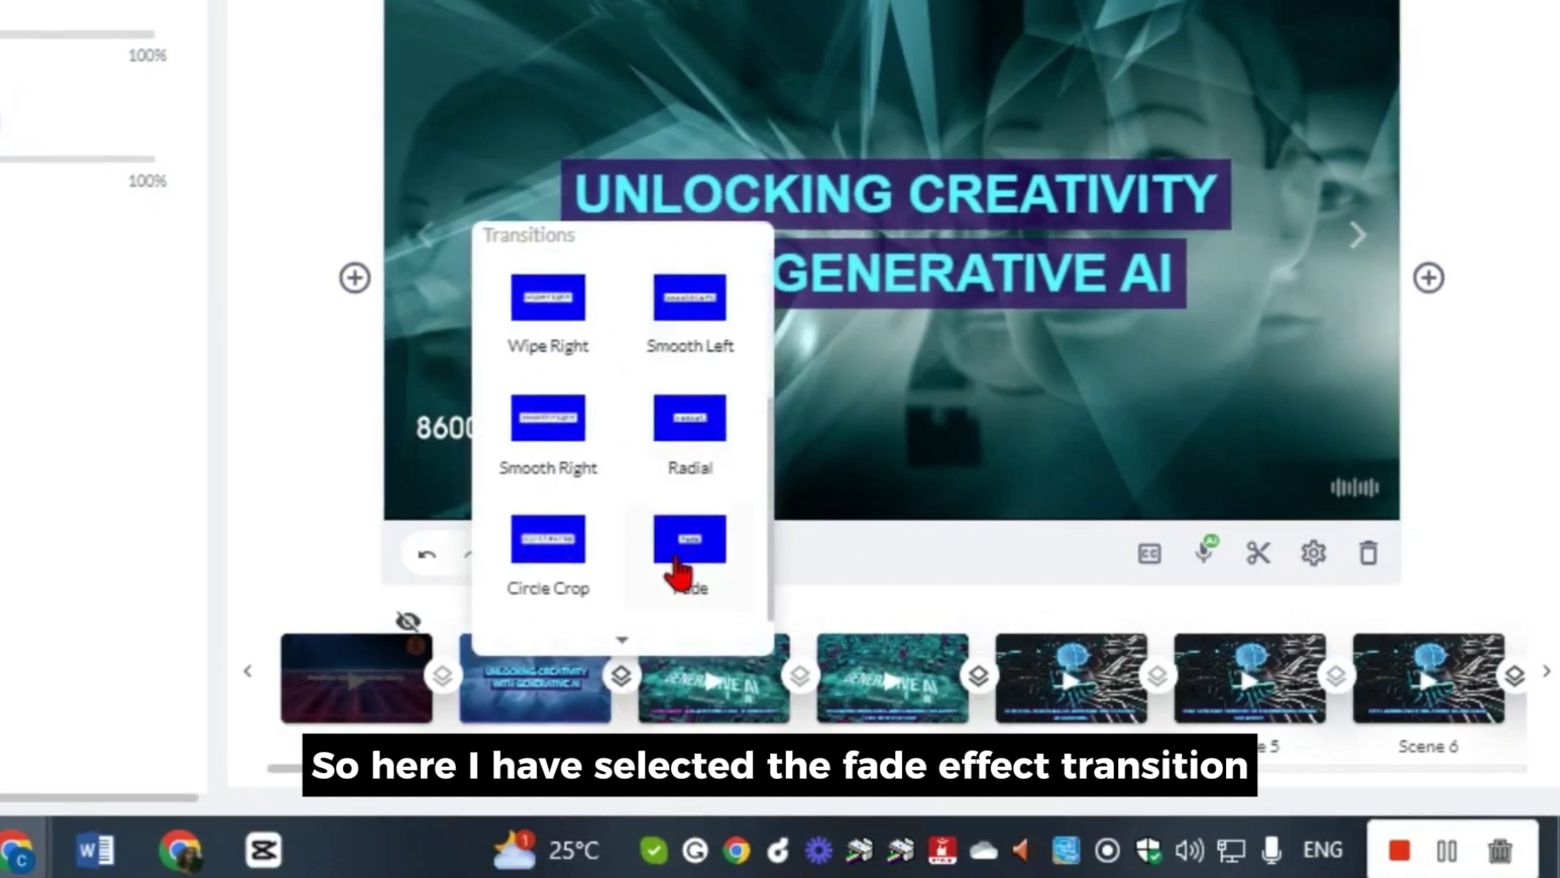
left_click(678, 569)
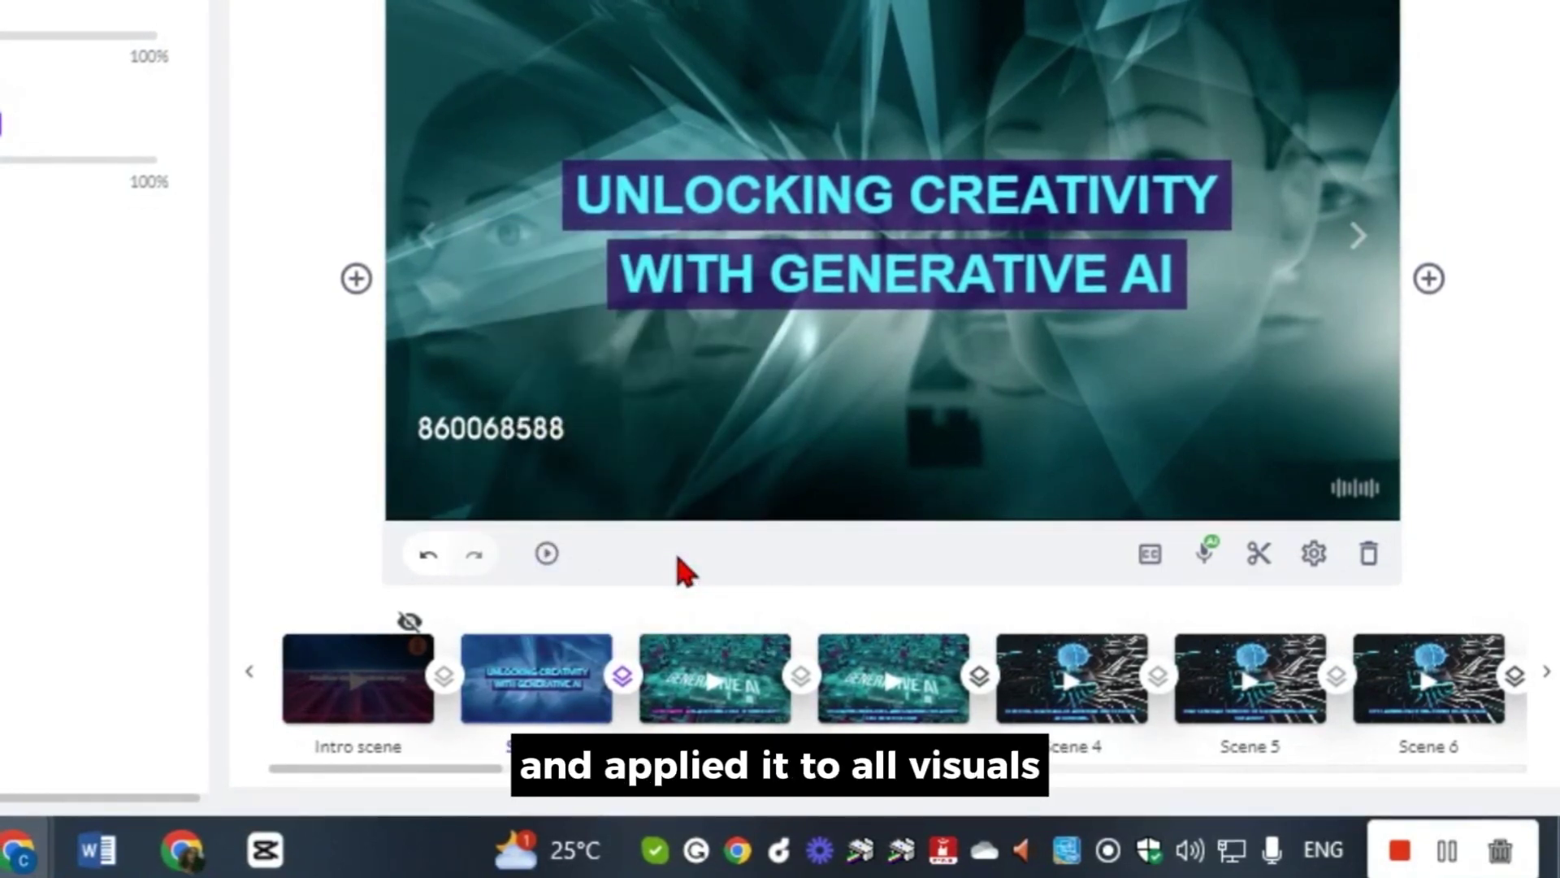
mouse_move(622, 677)
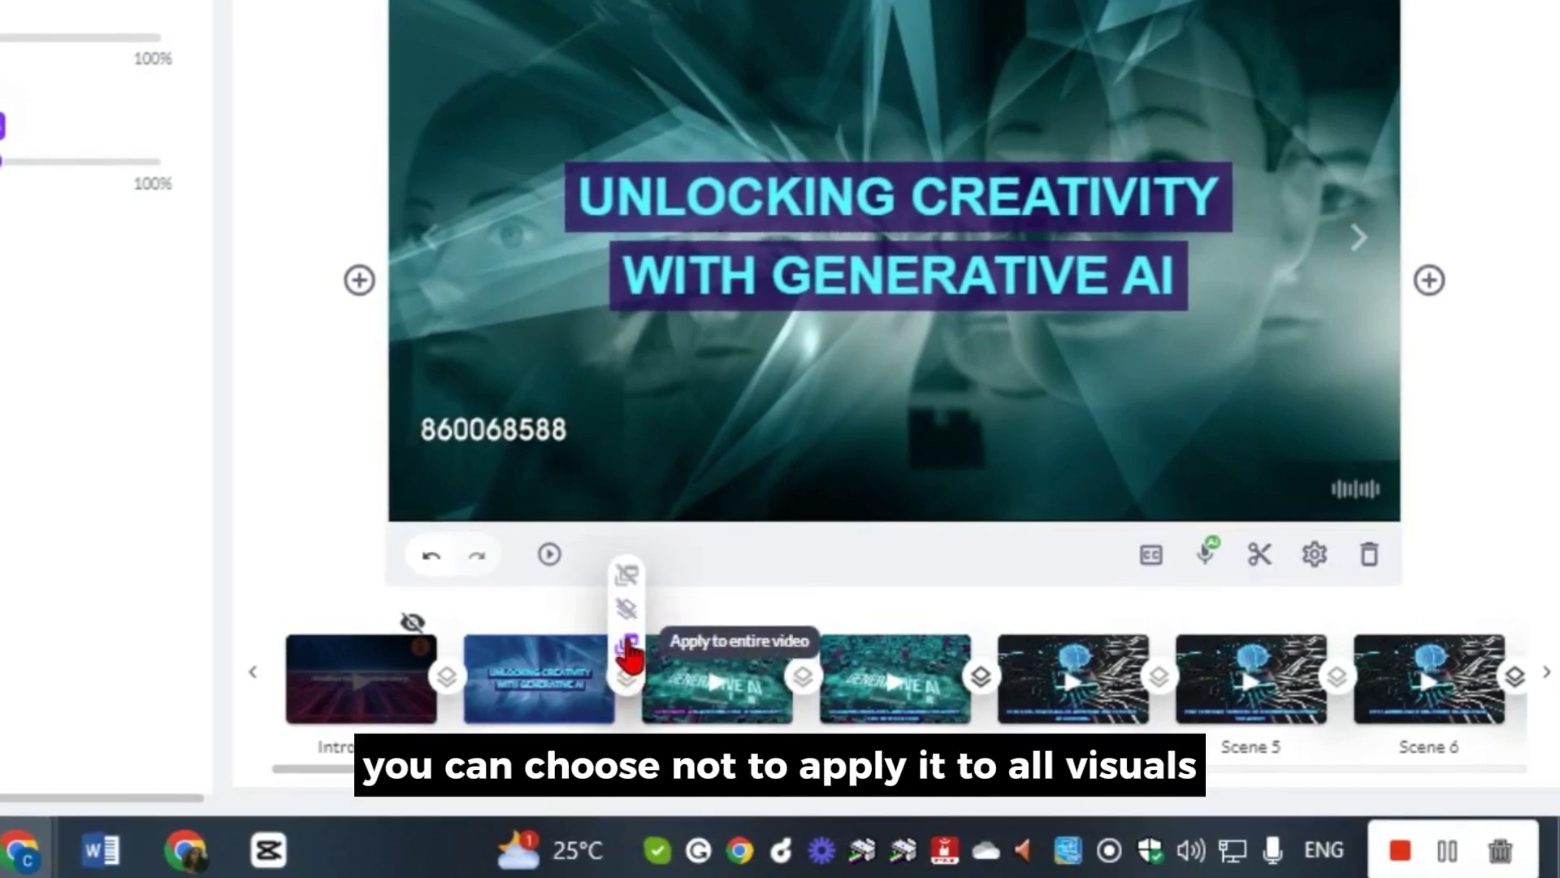
left_click(630, 647)
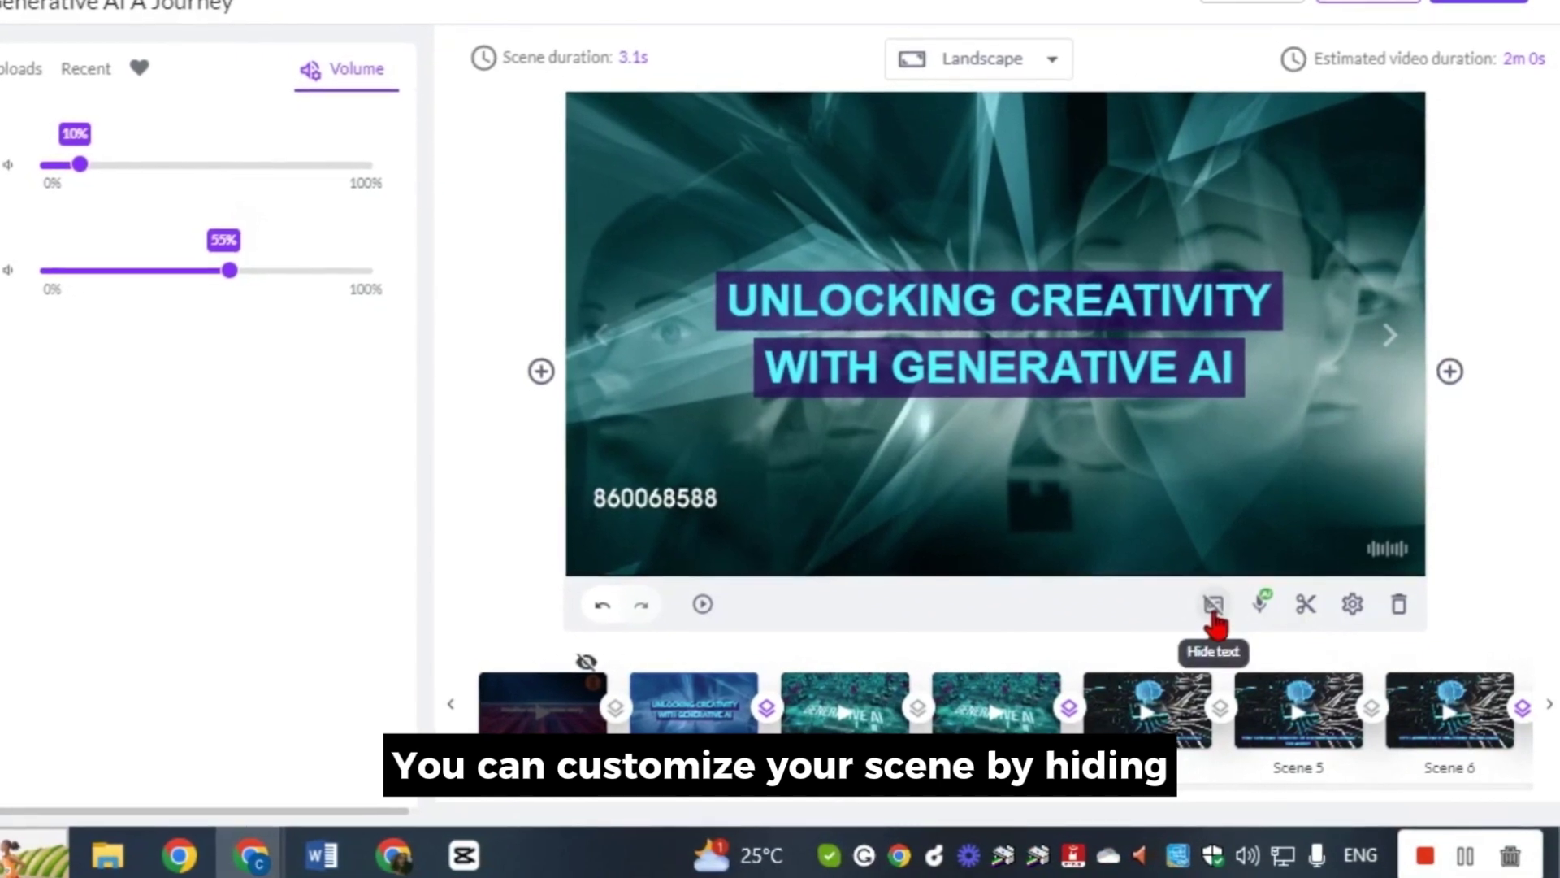
left_click(1261, 606)
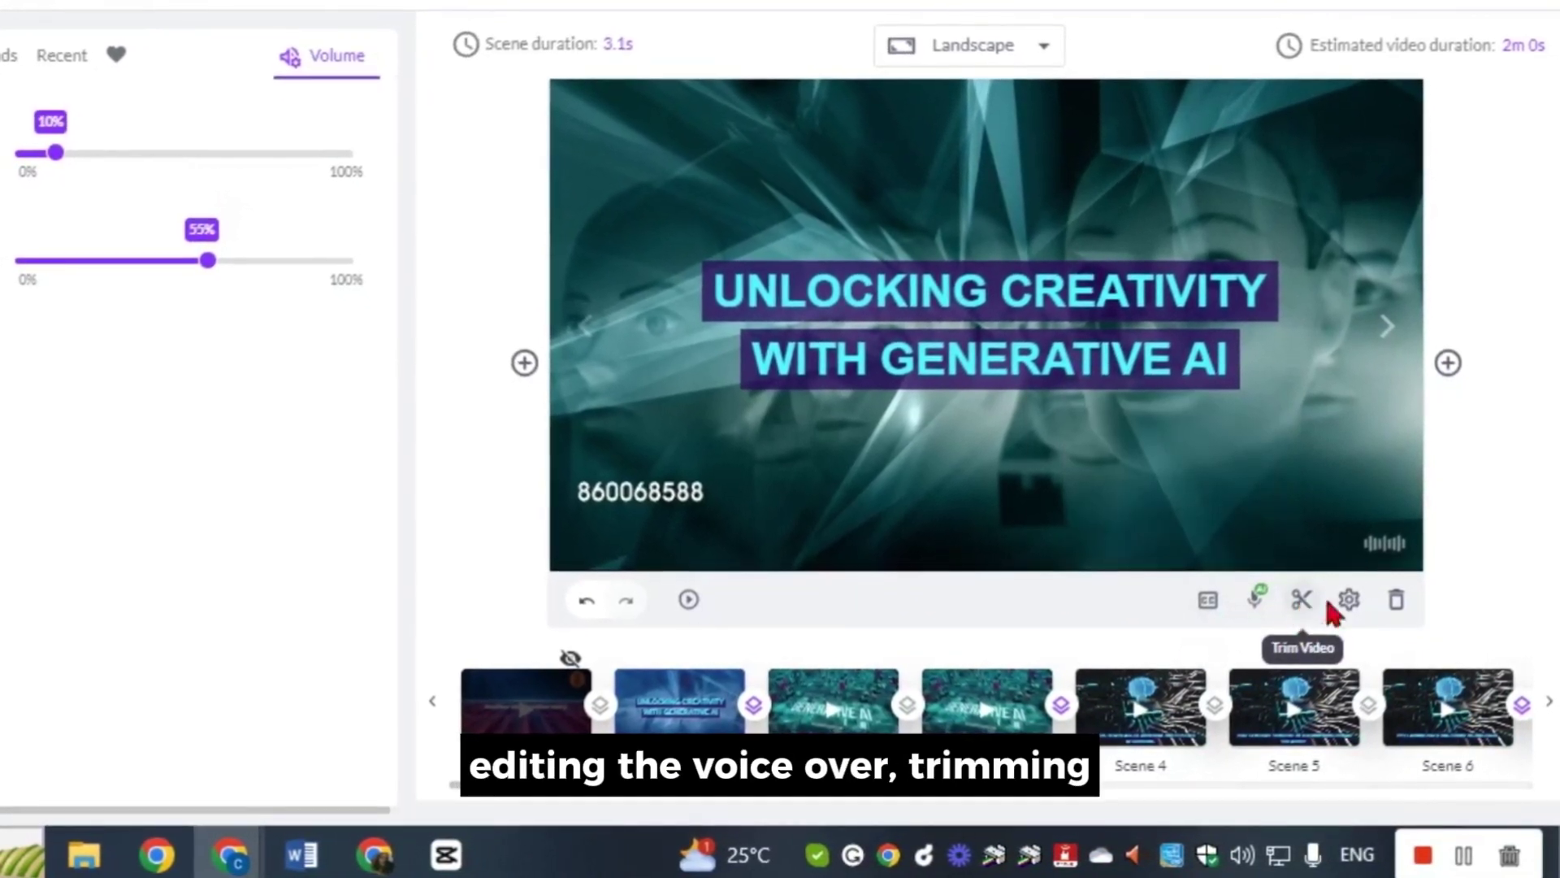
left_click(1348, 602)
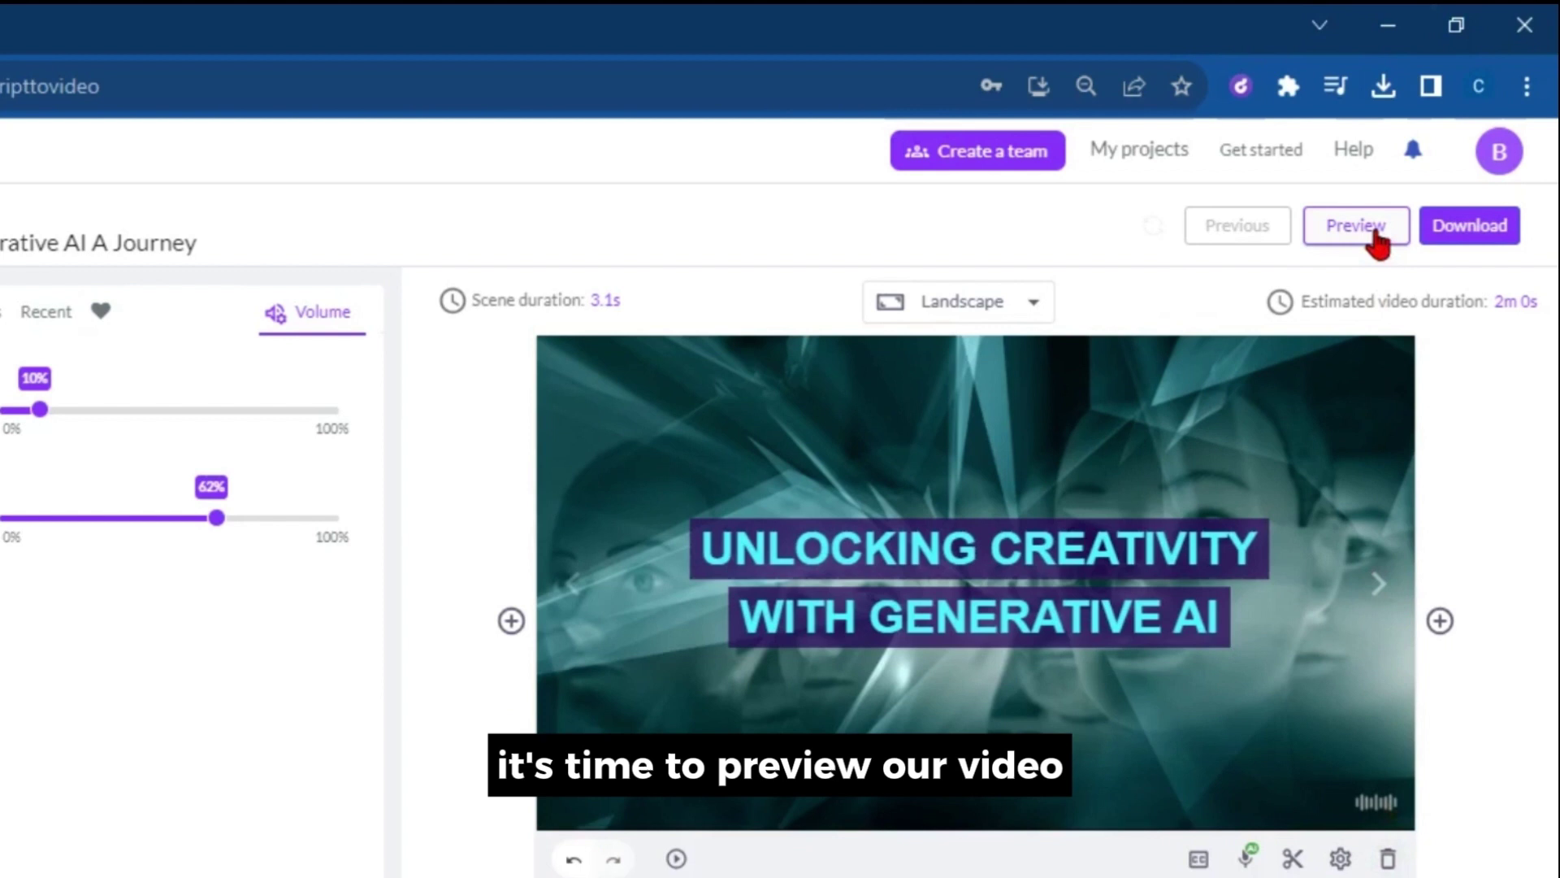
left_click(1359, 98)
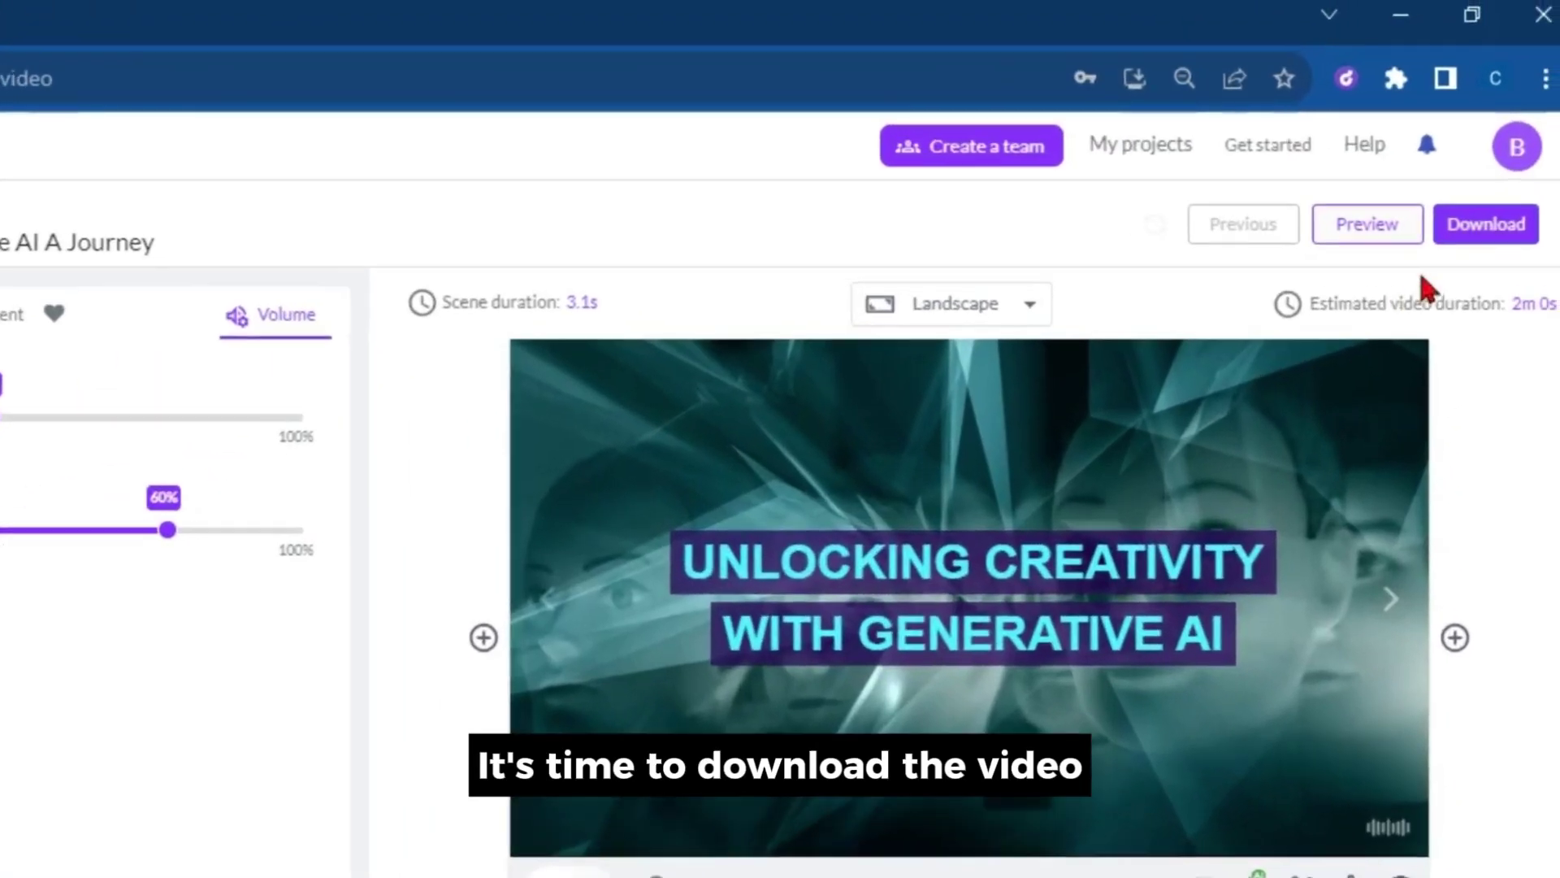
- Download the generative-AI video and play the downloaded file in Media Player
left_click(1534, 162)
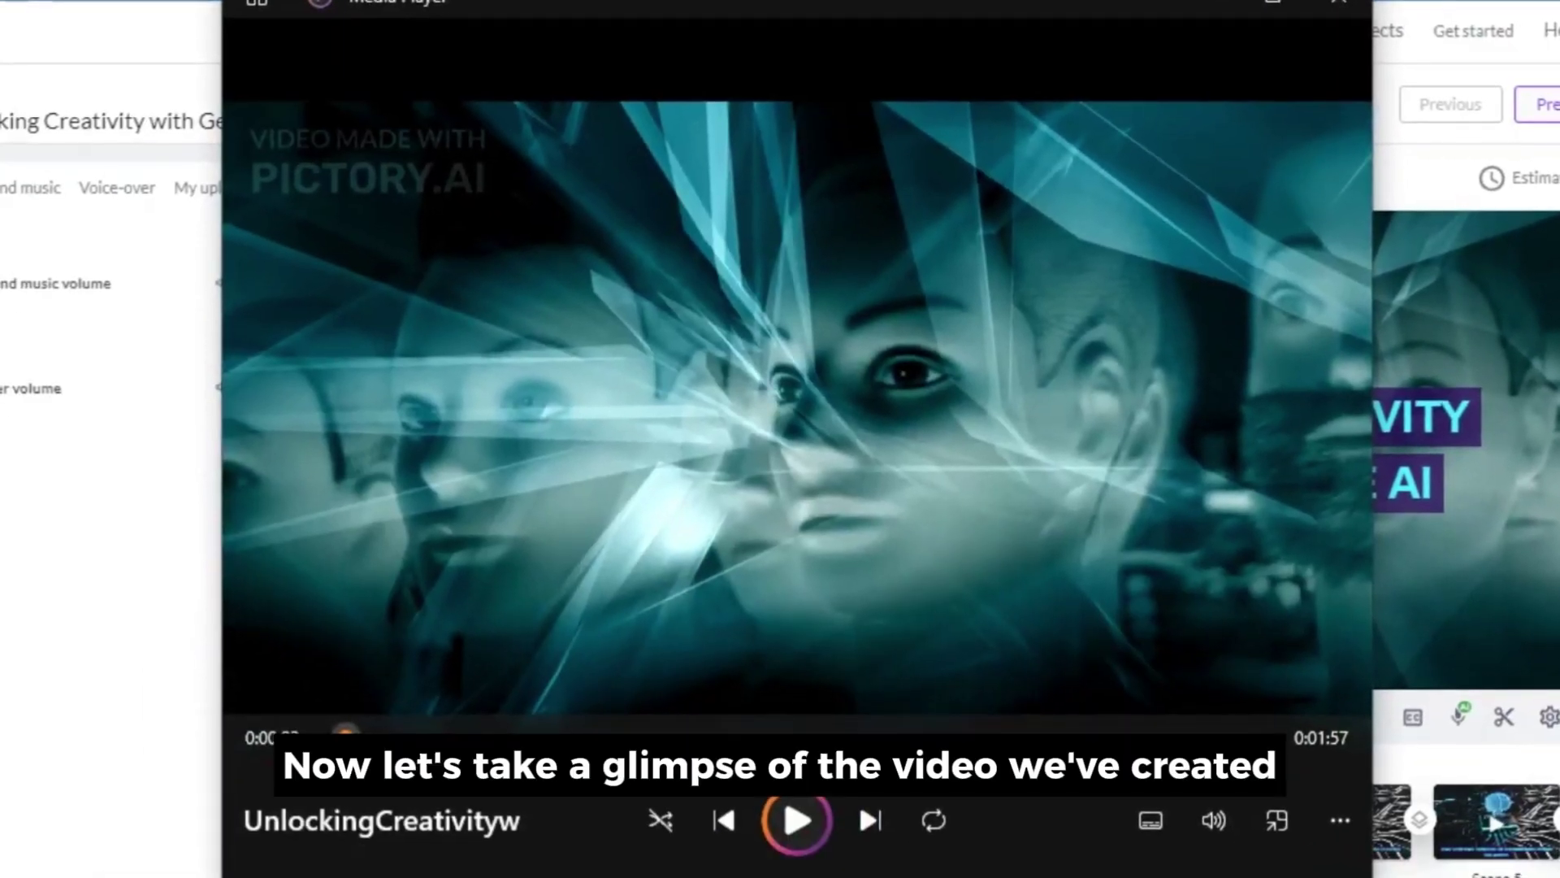
left_click(802, 853)
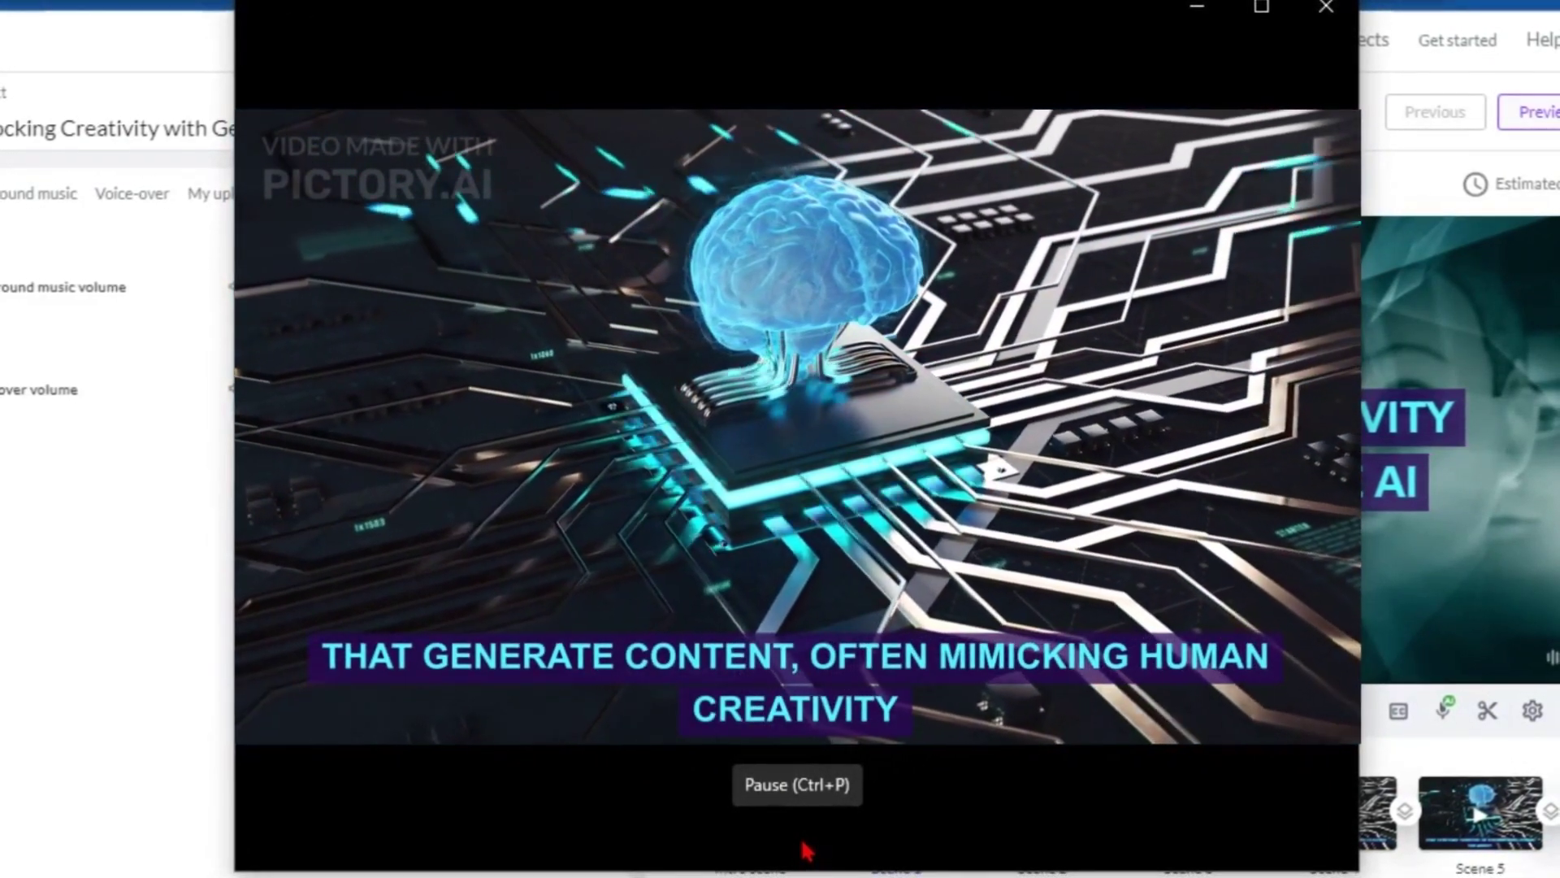
mouse_move(804, 847)
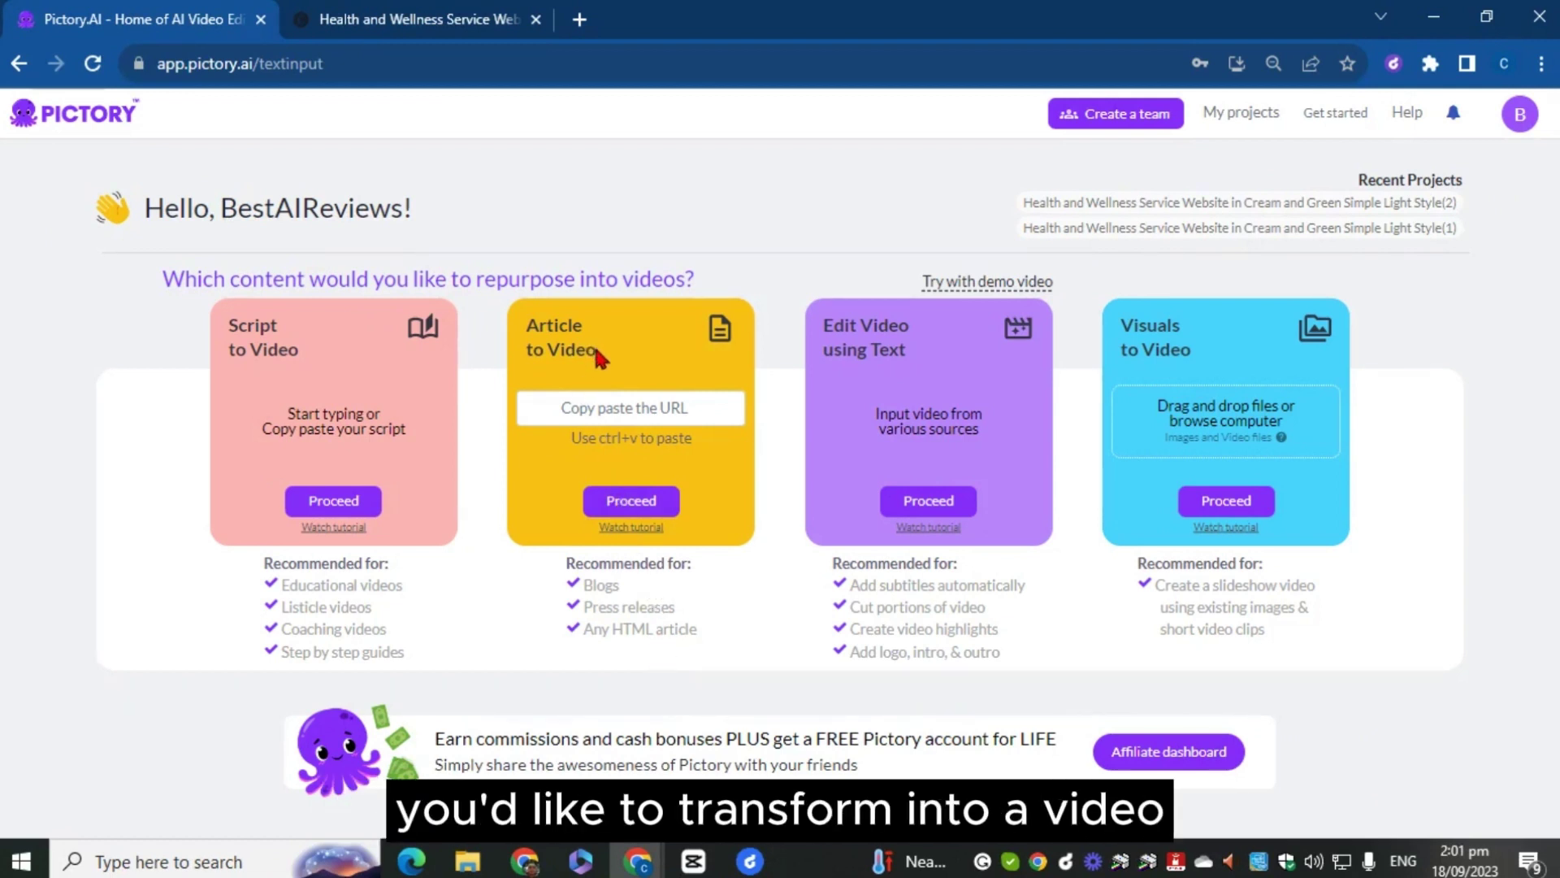
- Paste the Health and Wellness blog post's URL into Article to Video and proceed
left_click(403, 16)
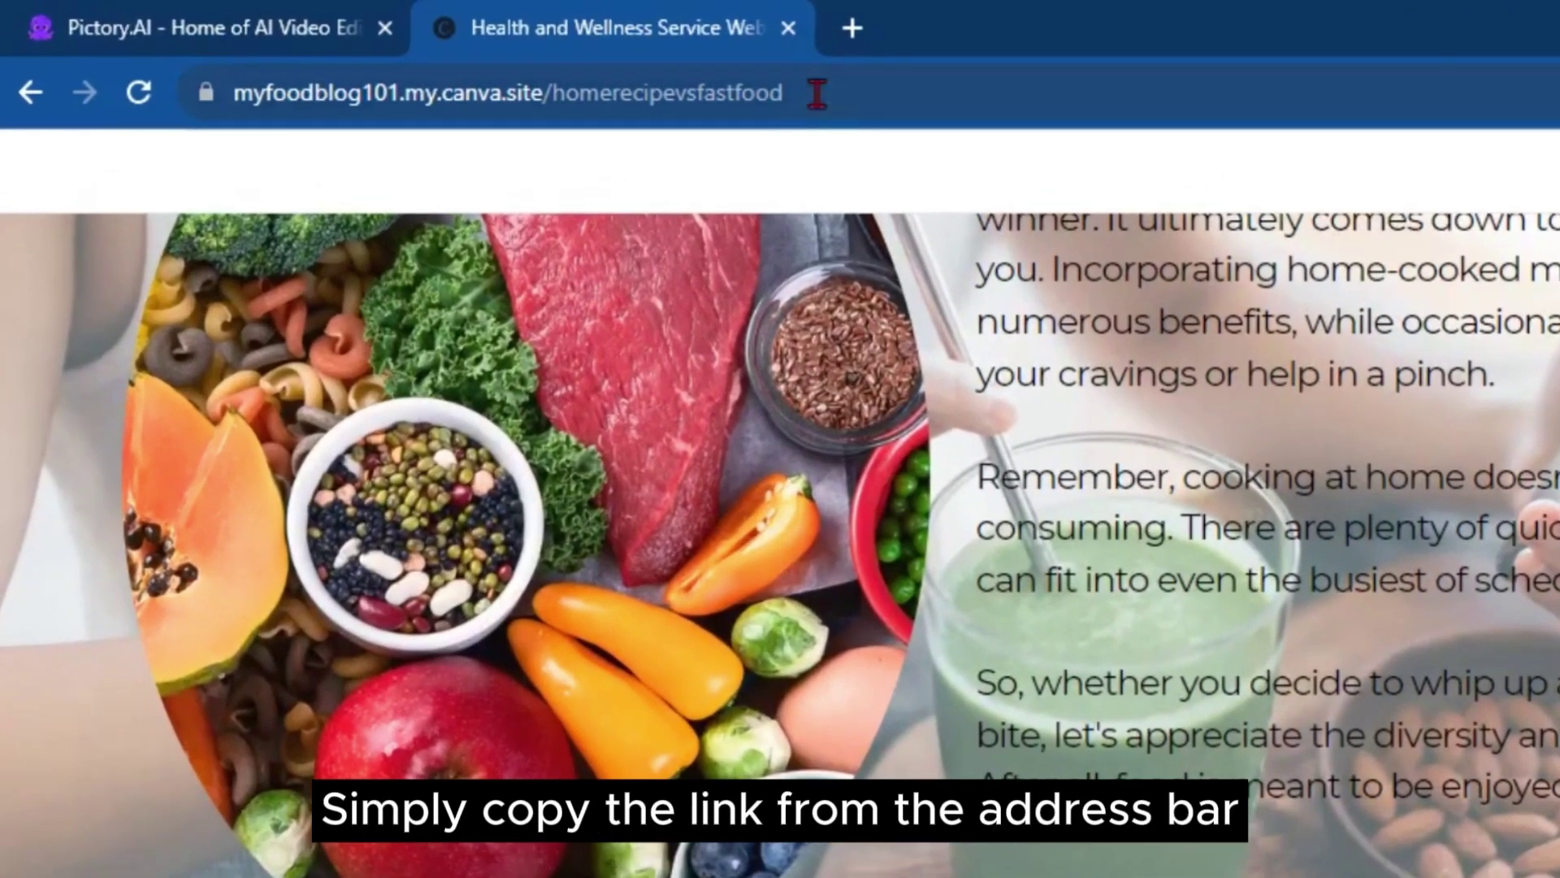
left_click(556, 63)
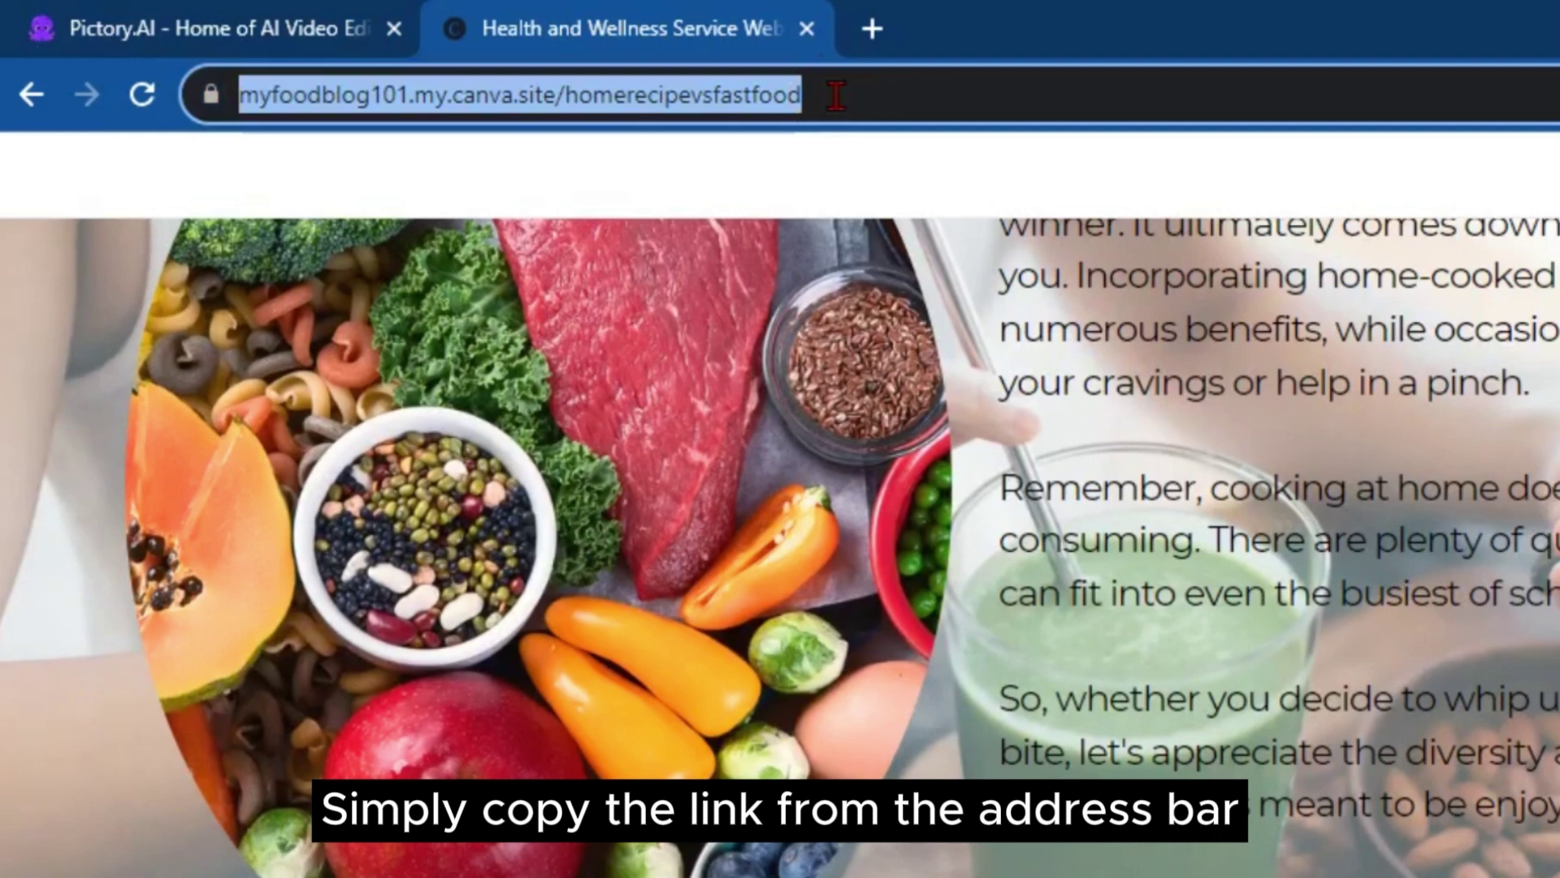
left_click(273, 21)
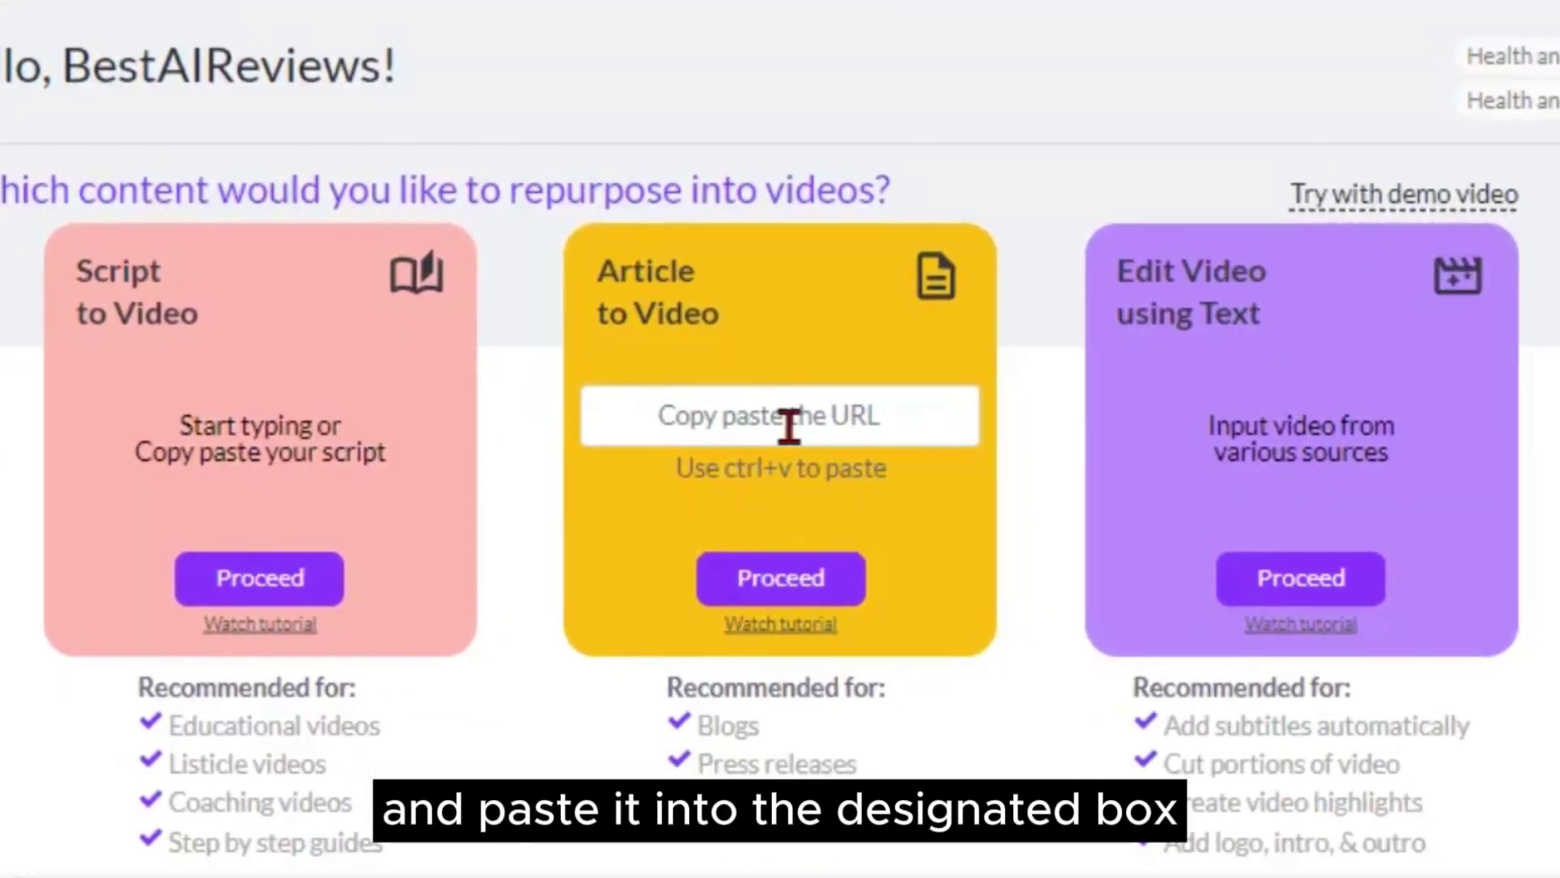
left_click(788, 424)
key("ctrl+v")
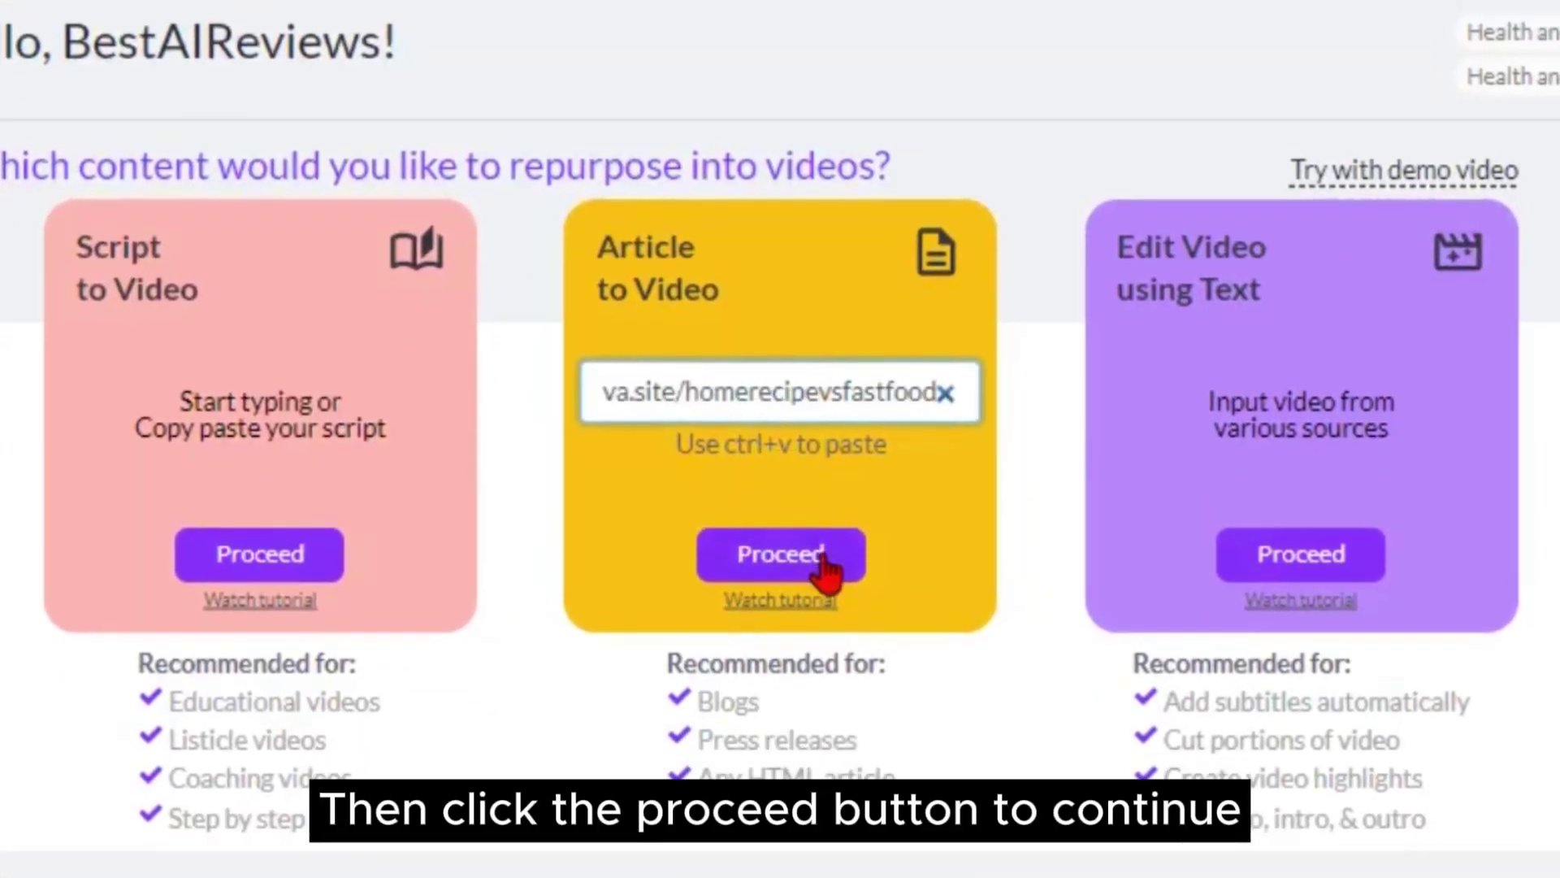
left_click(823, 561)
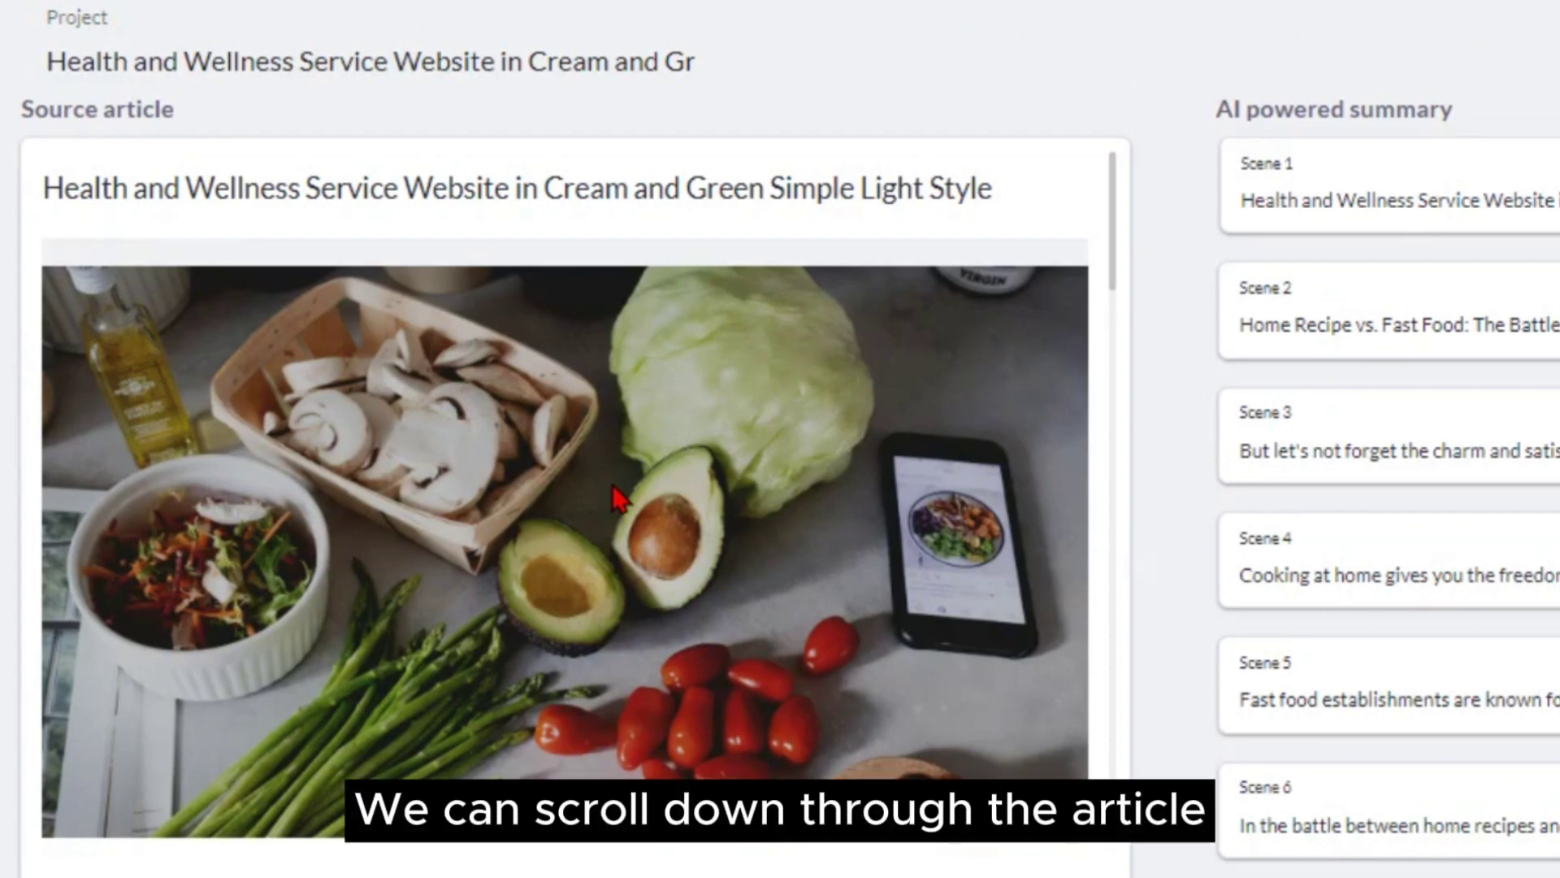
- Highlight the Health and Nutrition and Customization and Creativity subheadings as scenes
scroll(616, 497, "down", 8)
scroll(616, 497, "down", 10)
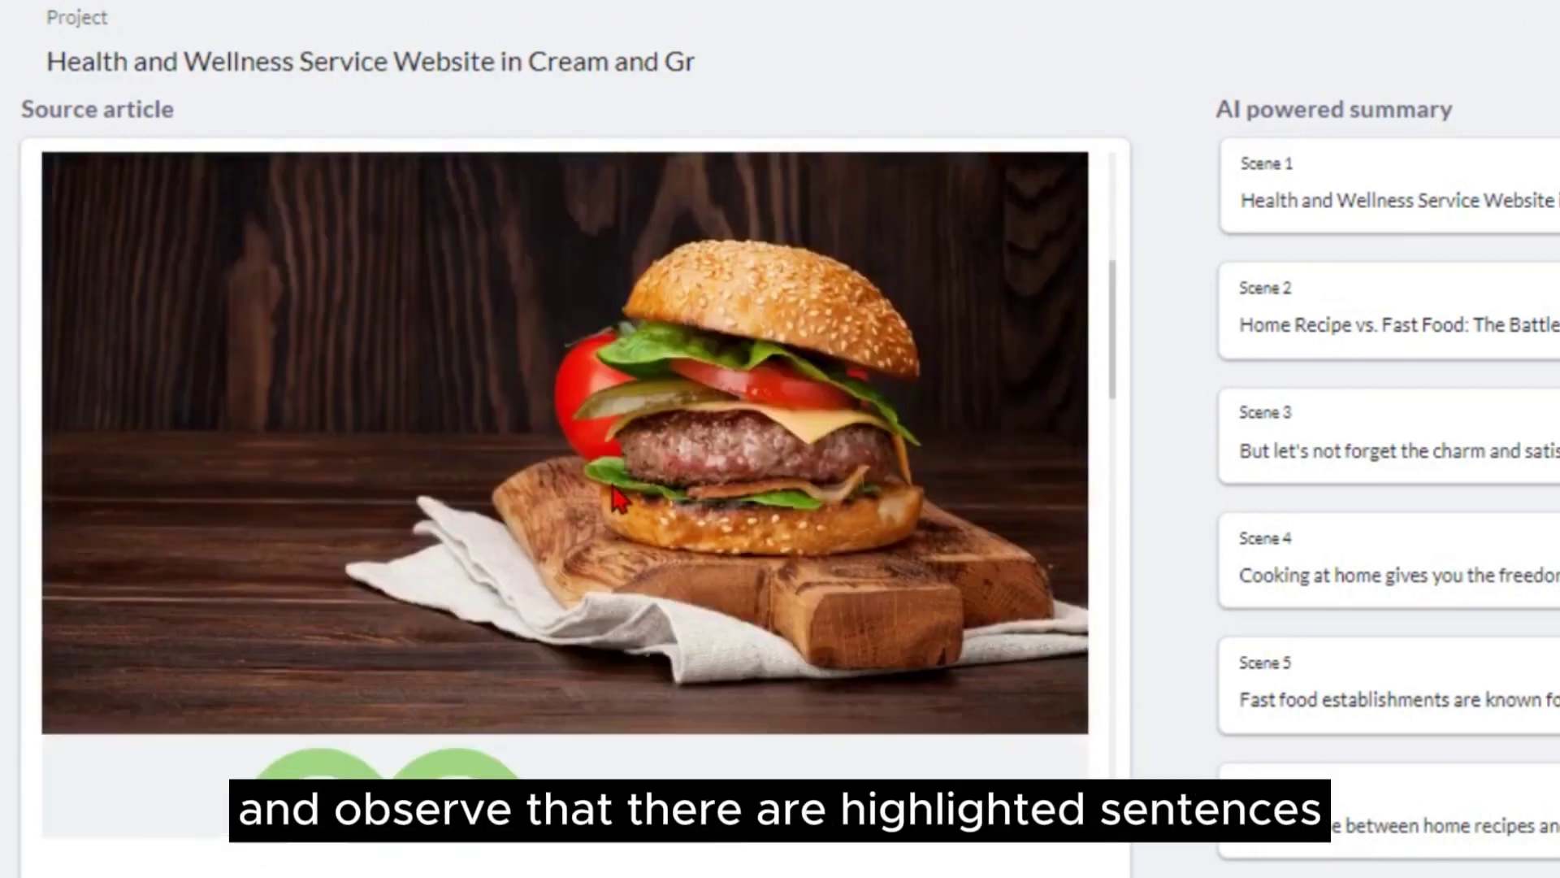
scroll(615, 498, "down", 2)
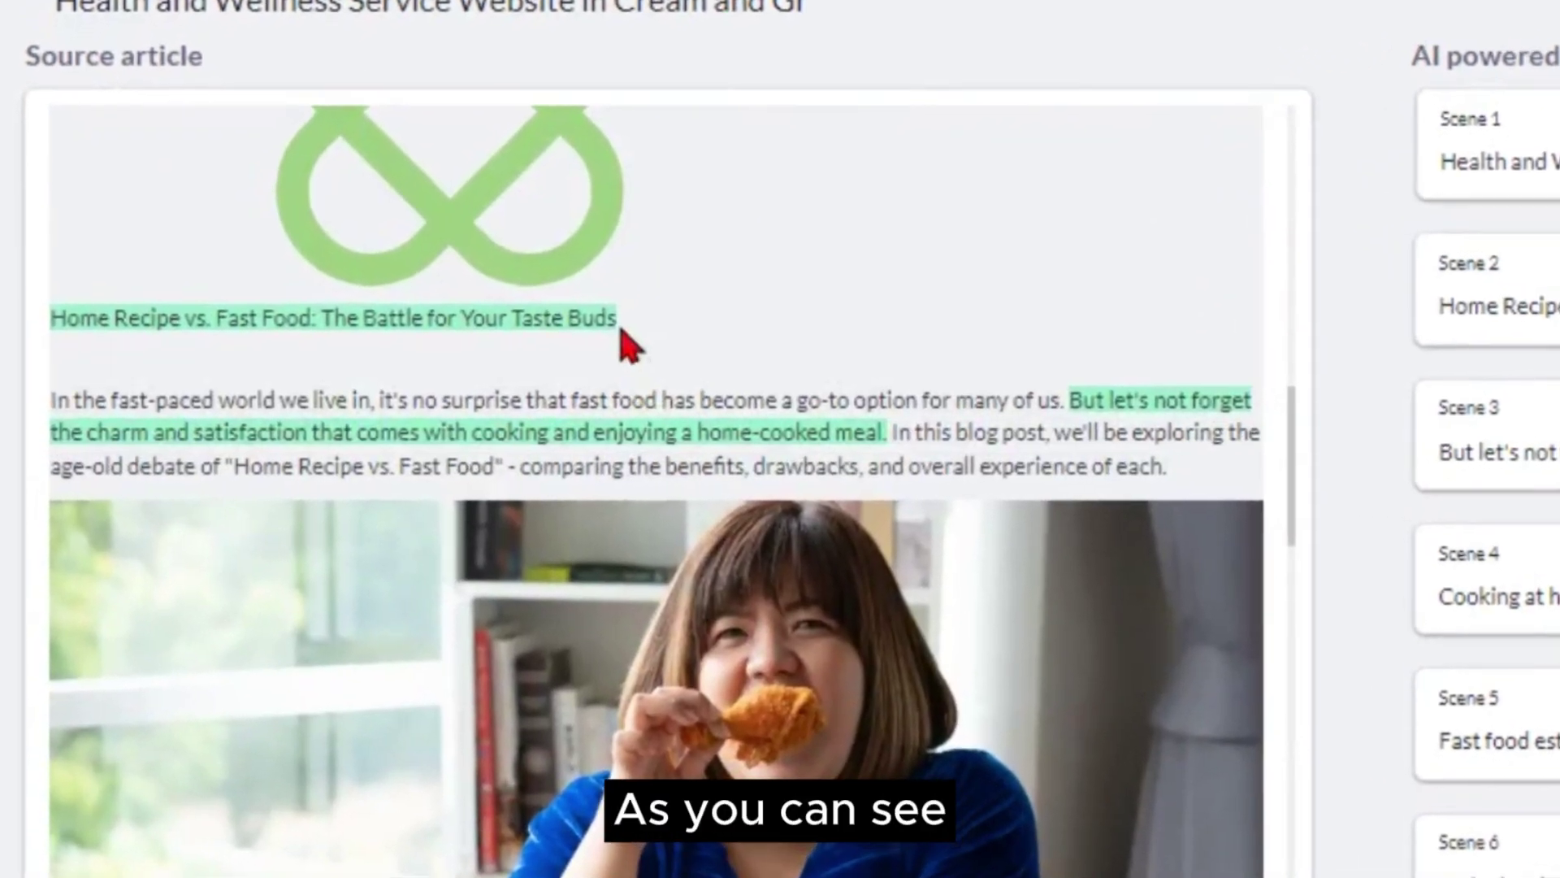
mouse_move(524, 334)
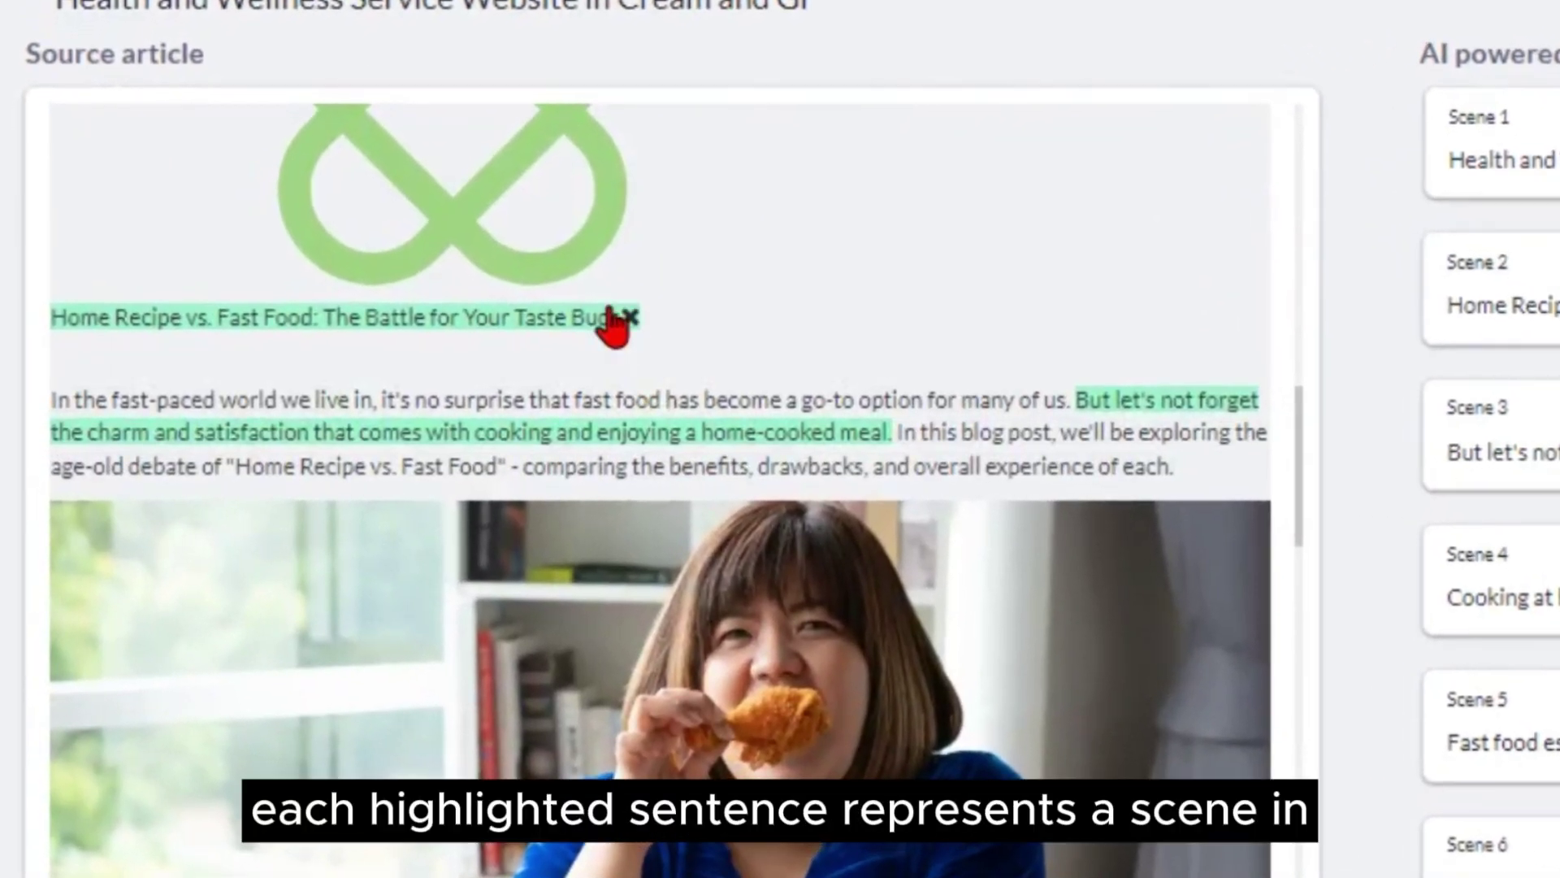
mouse_move(694, 449)
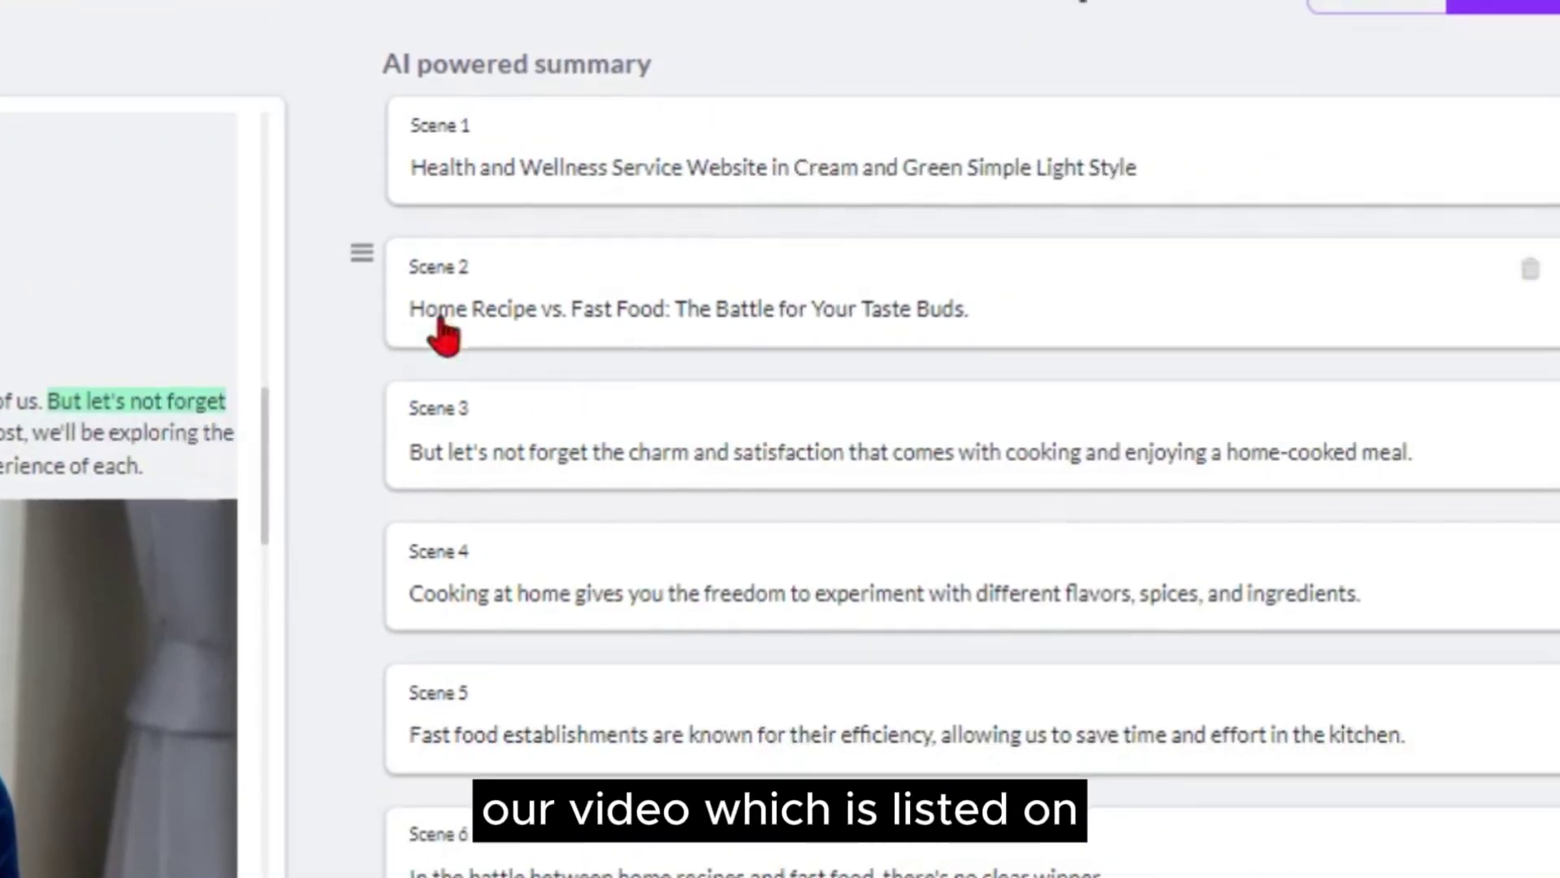
mouse_move(546, 422)
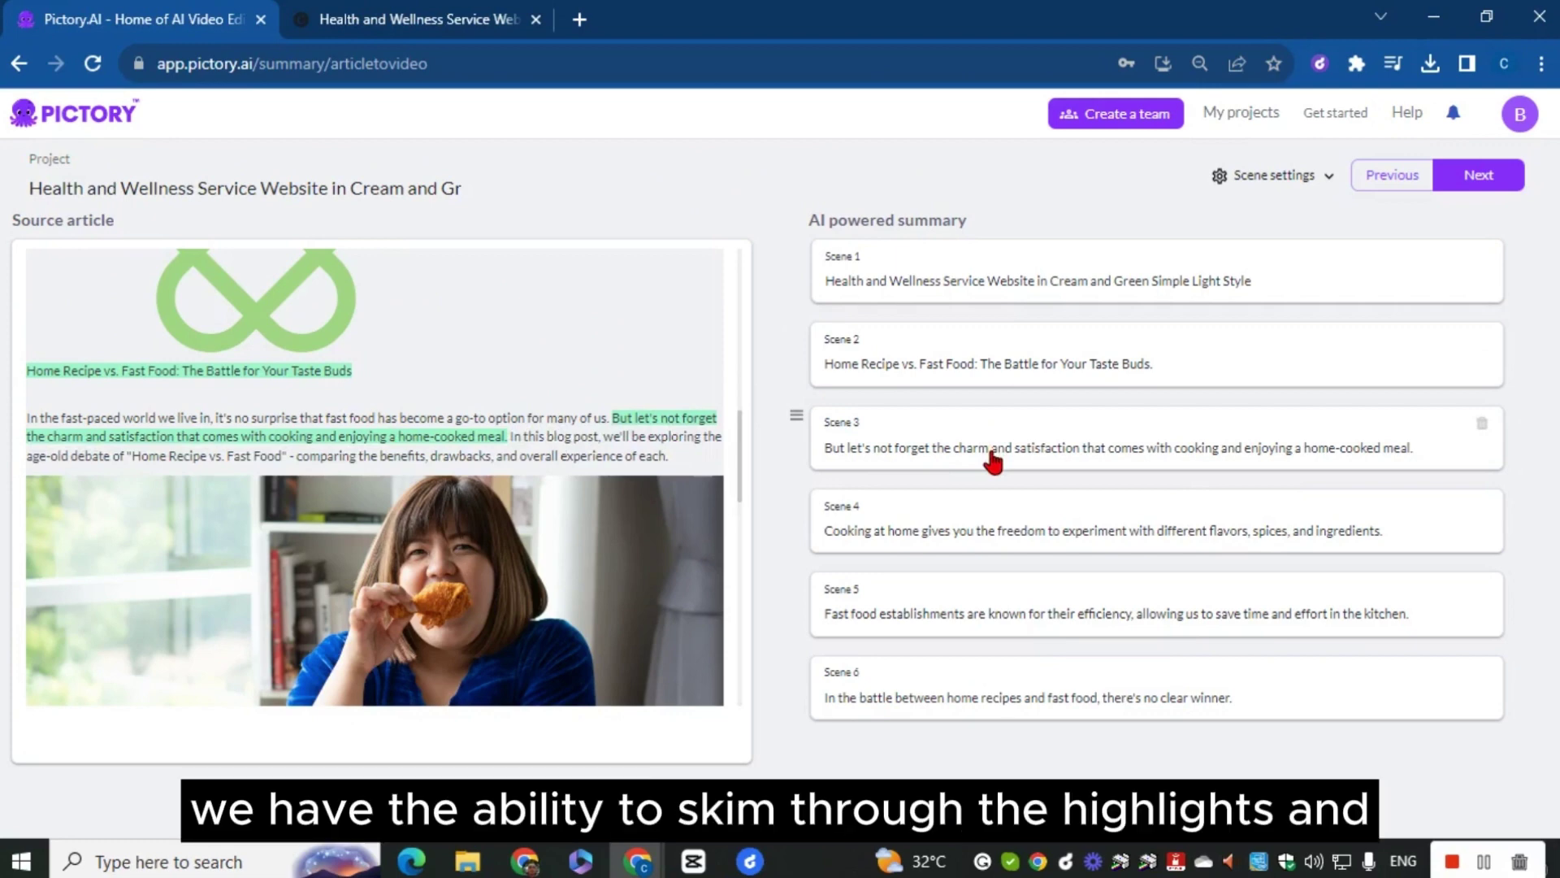
scroll(709, 478, "down", 10)
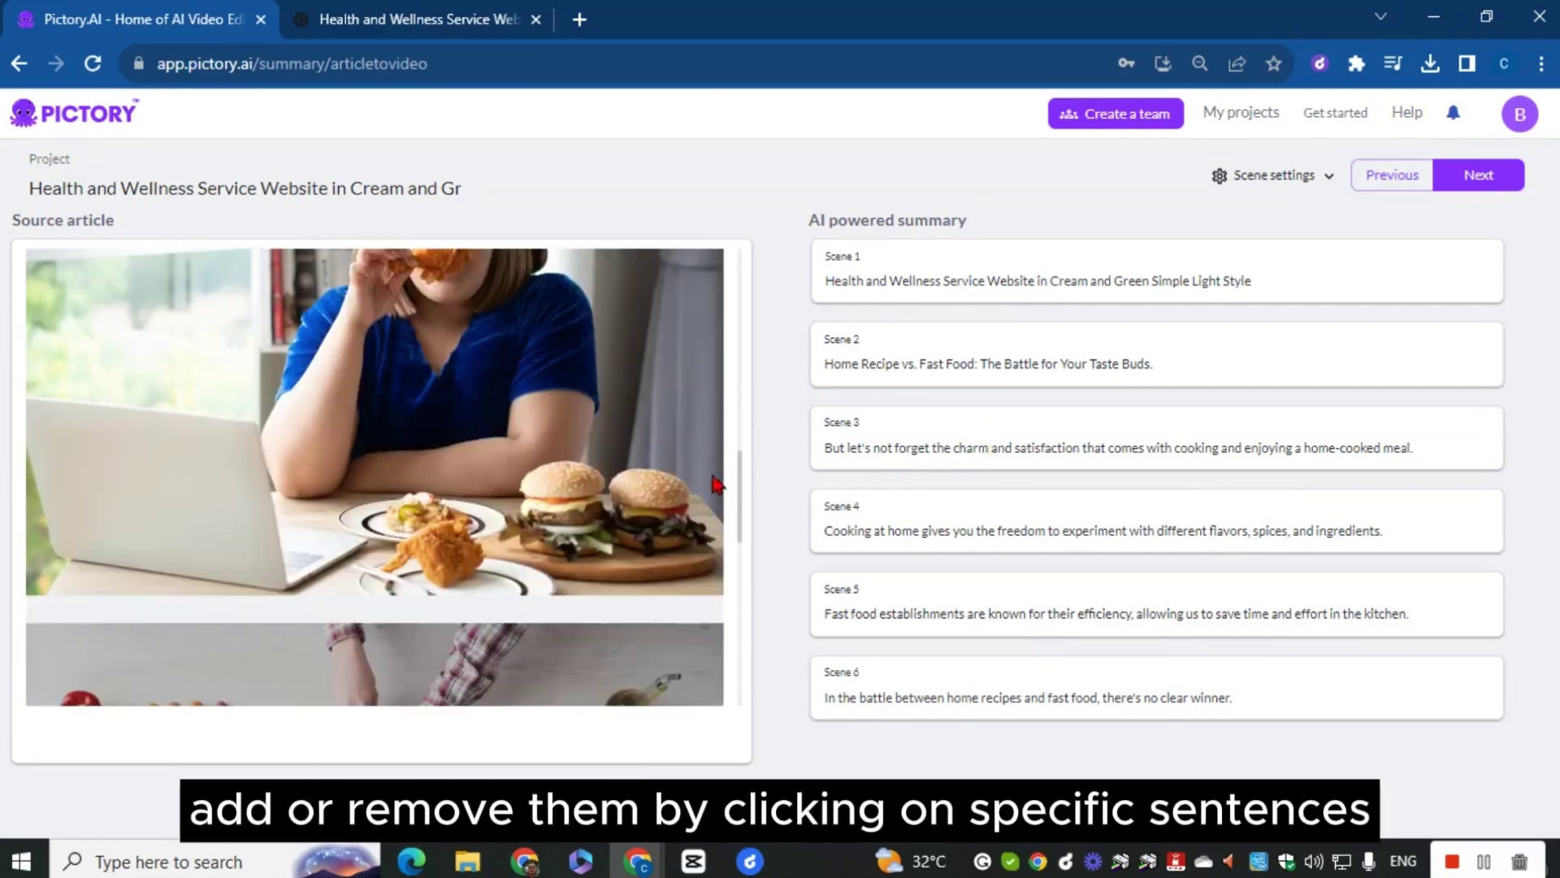
scroll(710, 468, "down", 1)
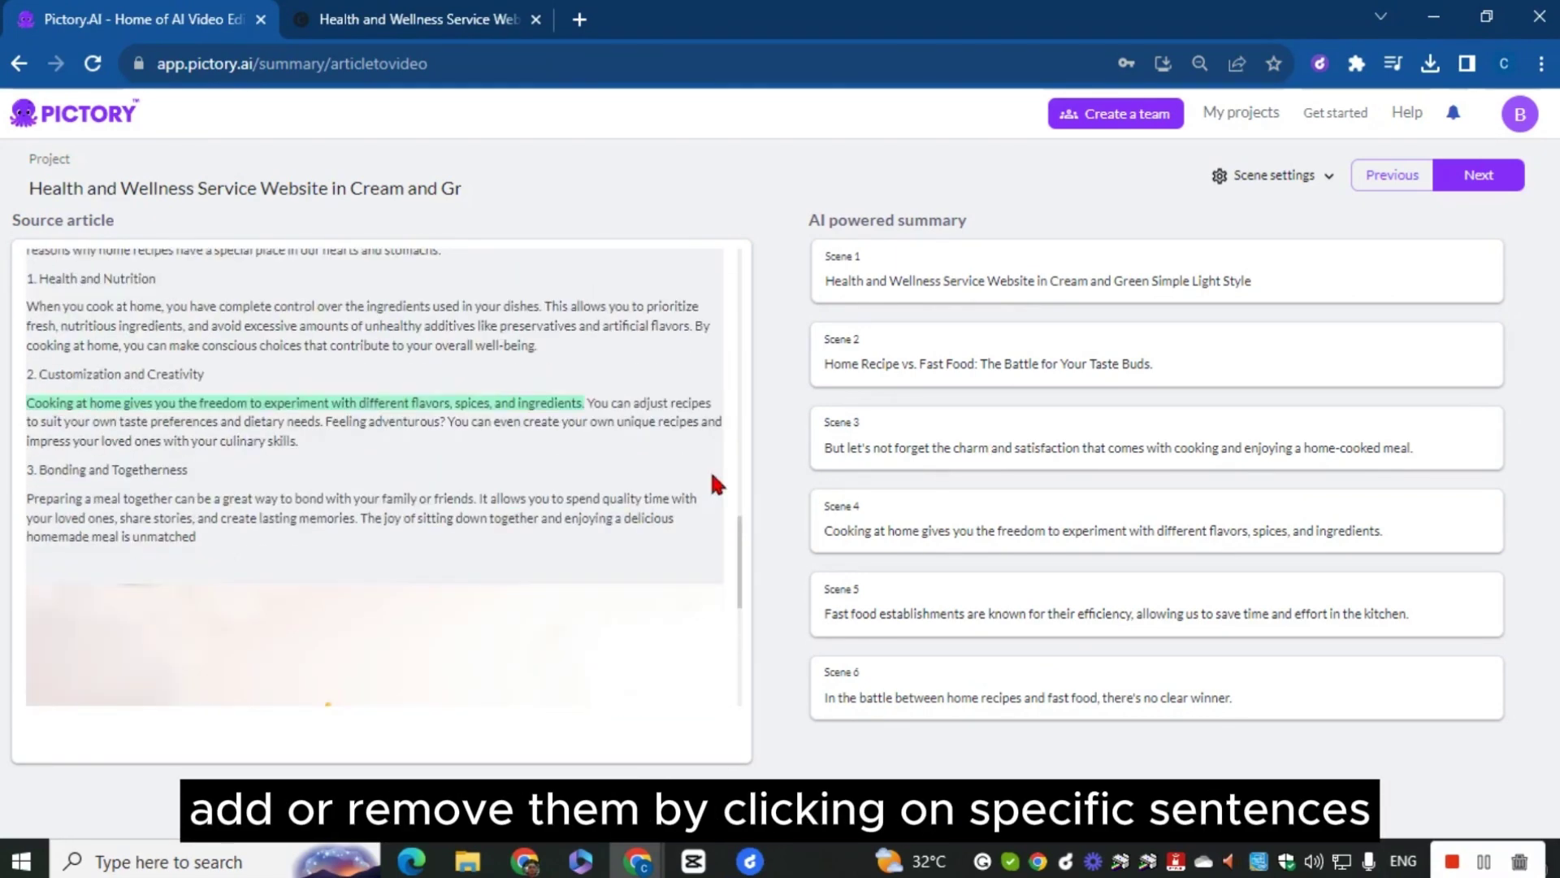
scroll(709, 468, "up", 3)
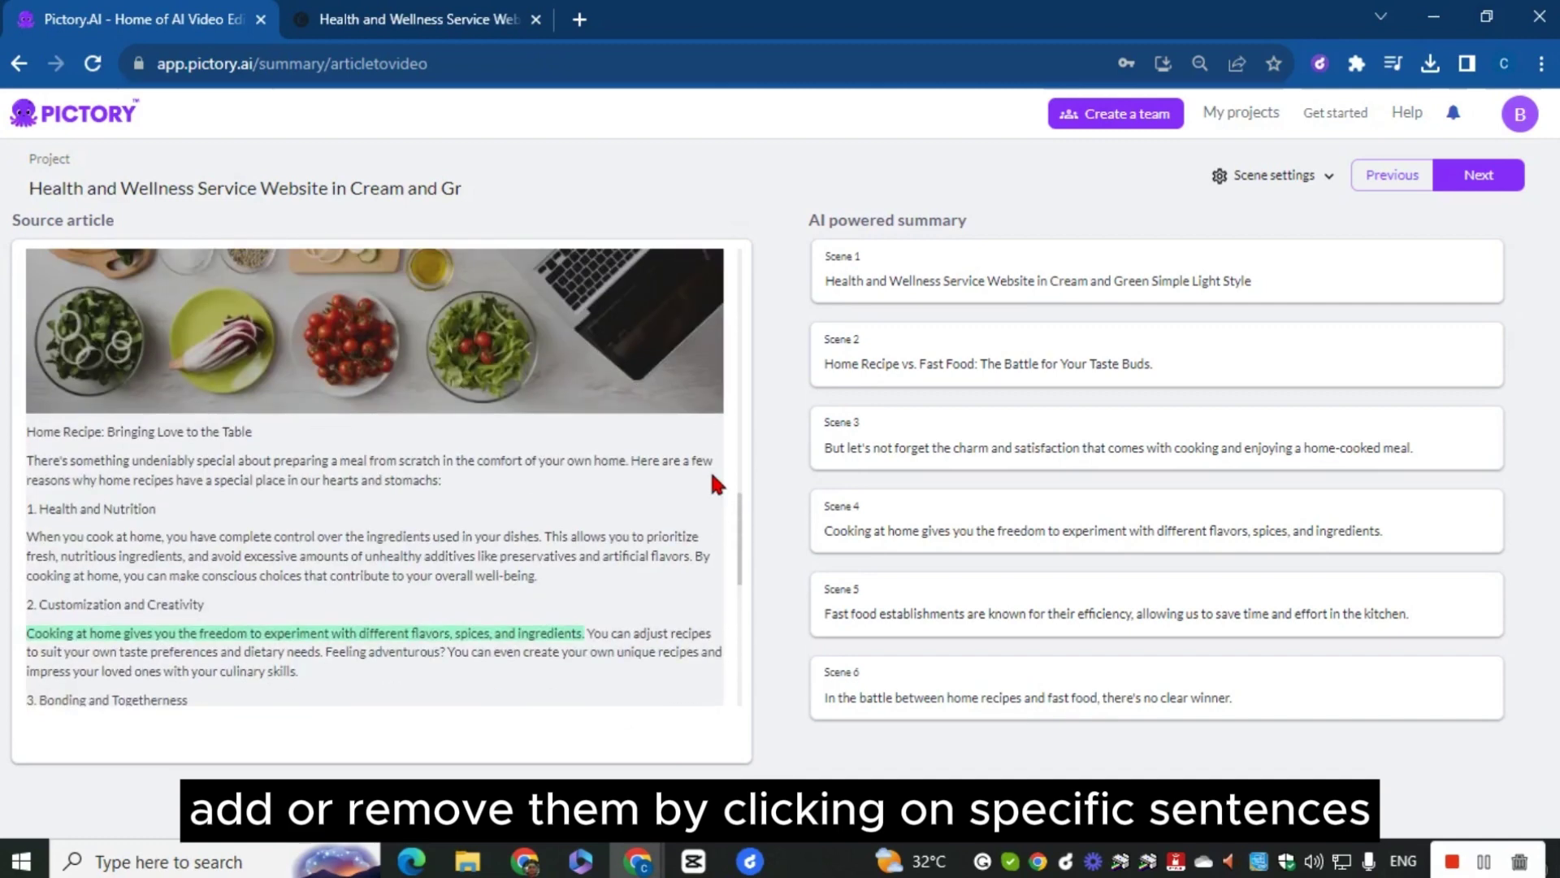
left_click(126, 510)
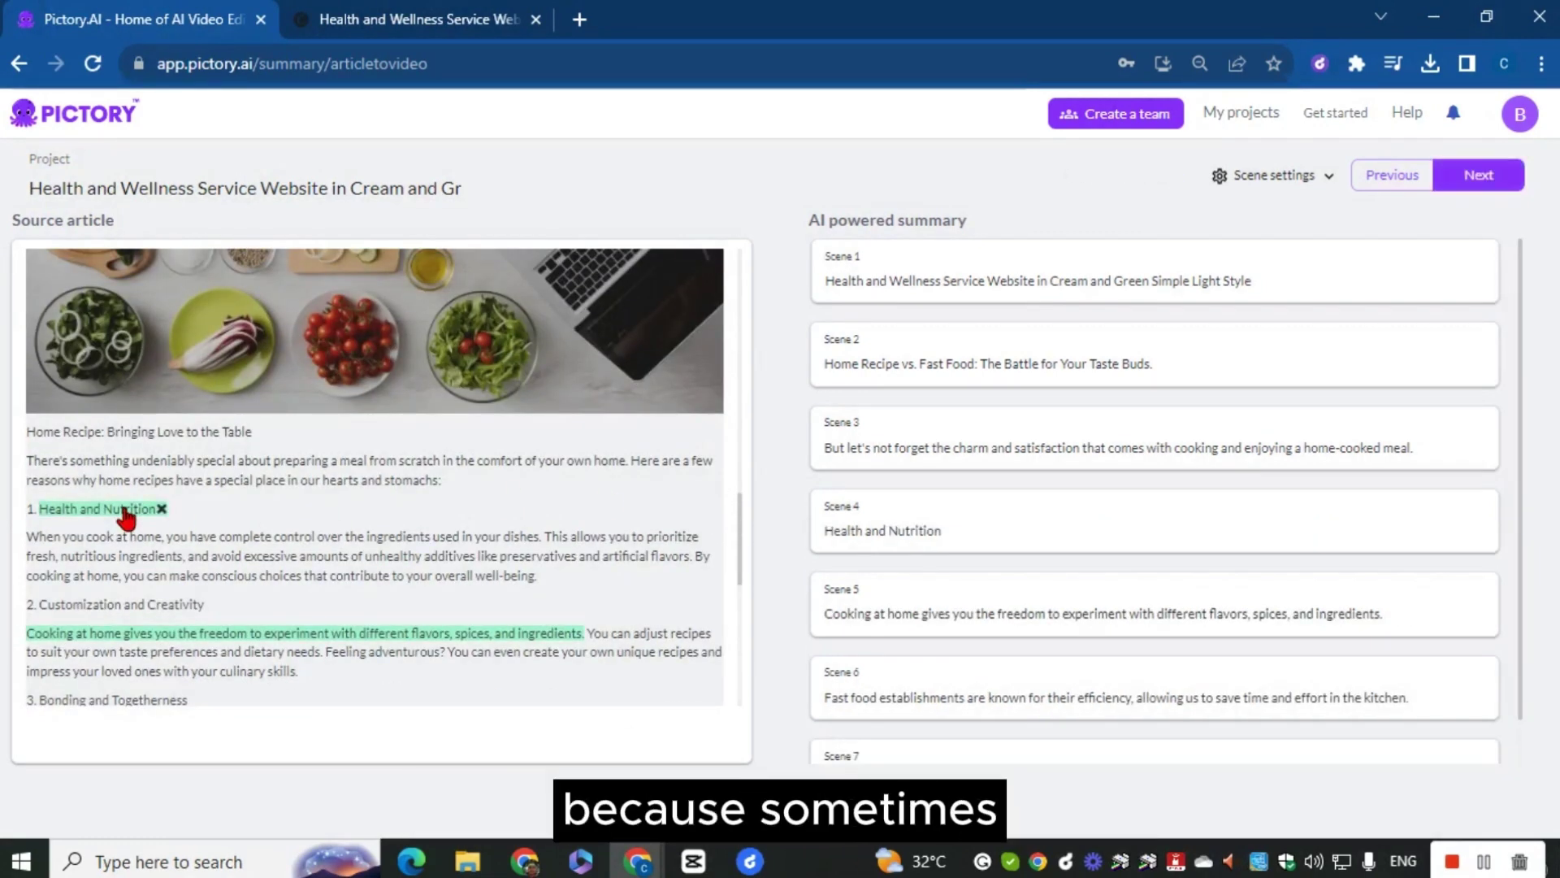
left_click(173, 604)
- Highlight the controlling-ingredients sentence and Bonding and Togetherness as additional scenes
left_click(172, 537)
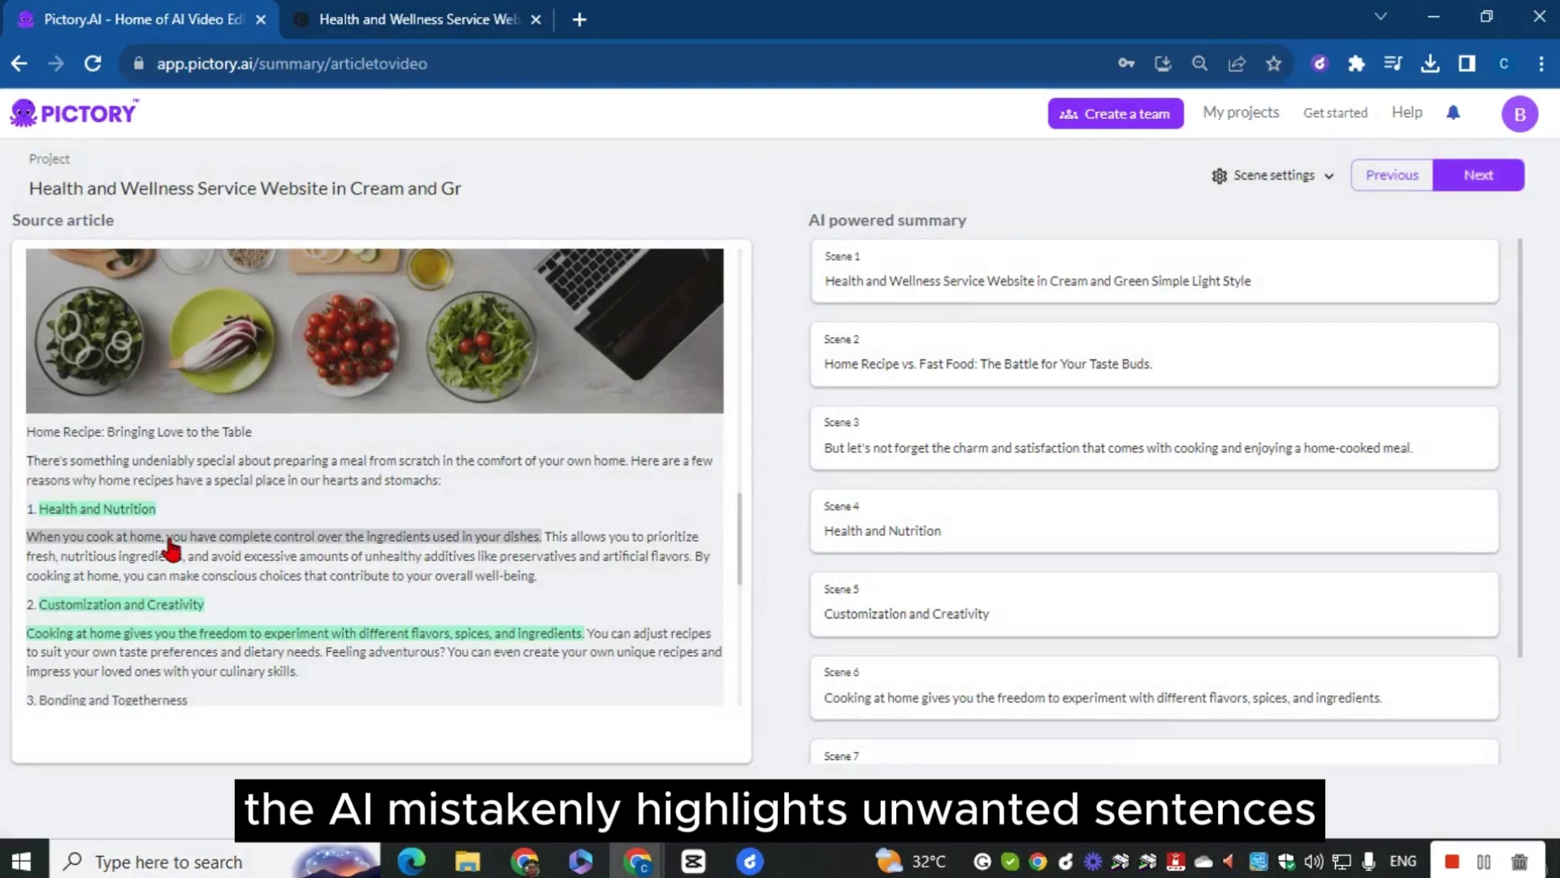
scroll(173, 560, "down", 3)
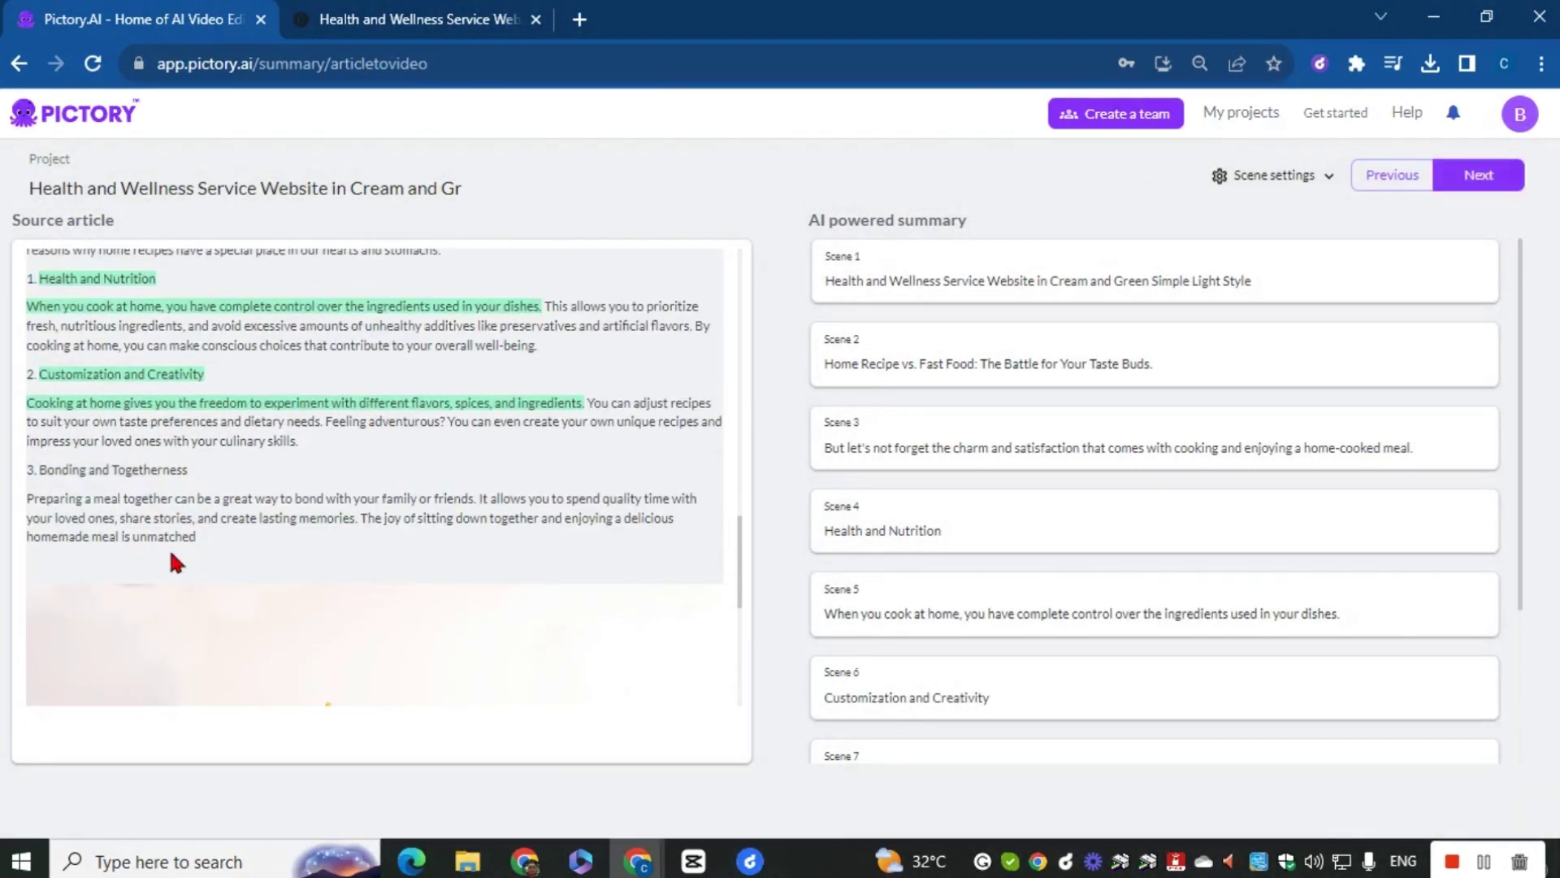
left_click(146, 473)
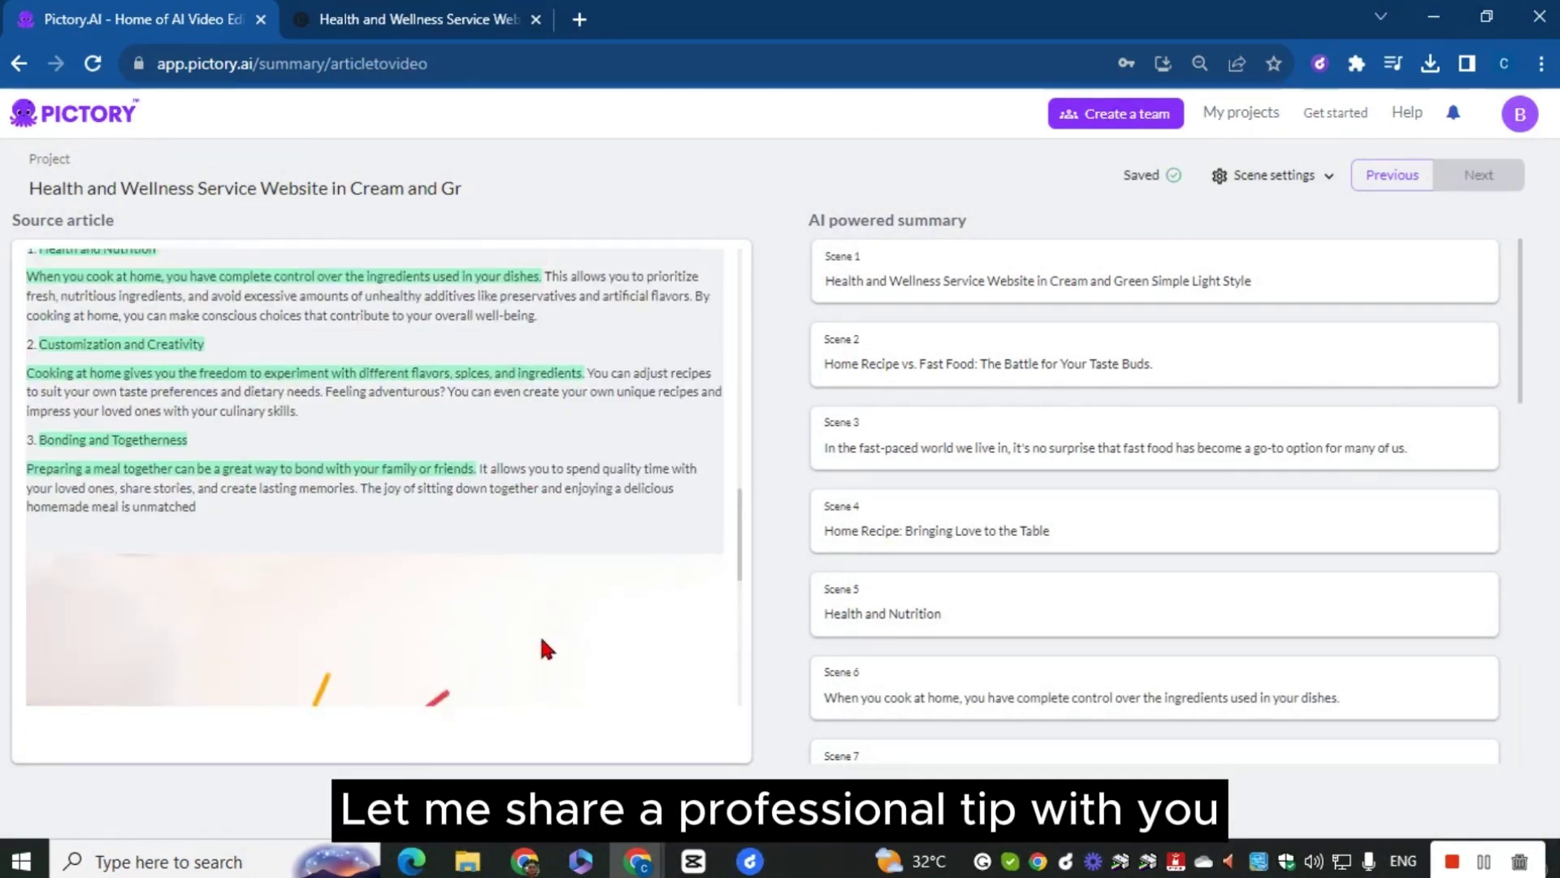
scroll(546, 647, "up", 10)
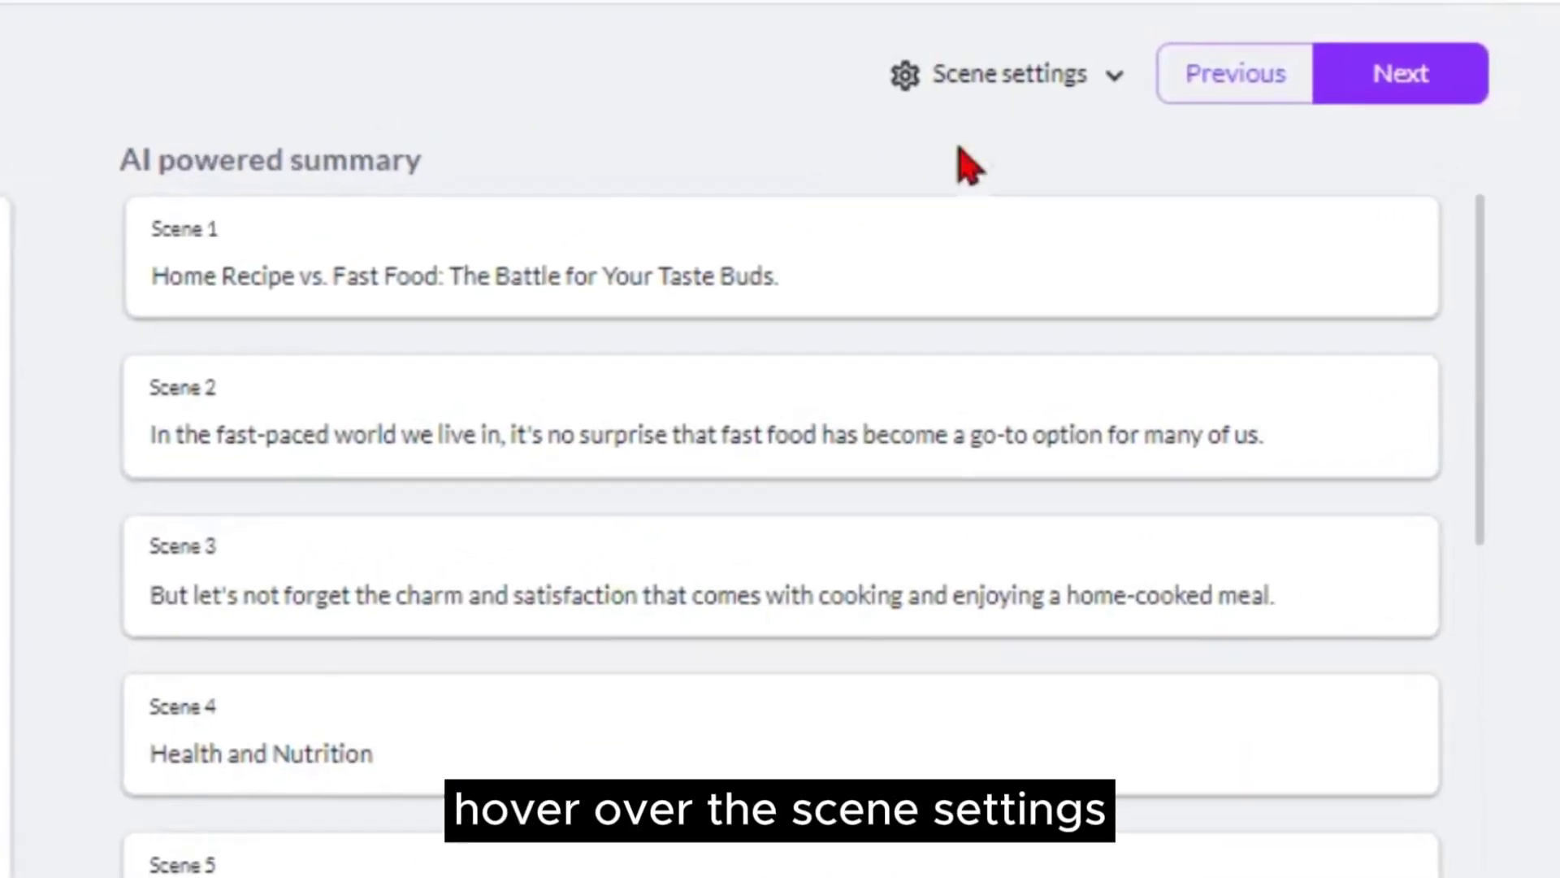
mouse_move(1183, 42)
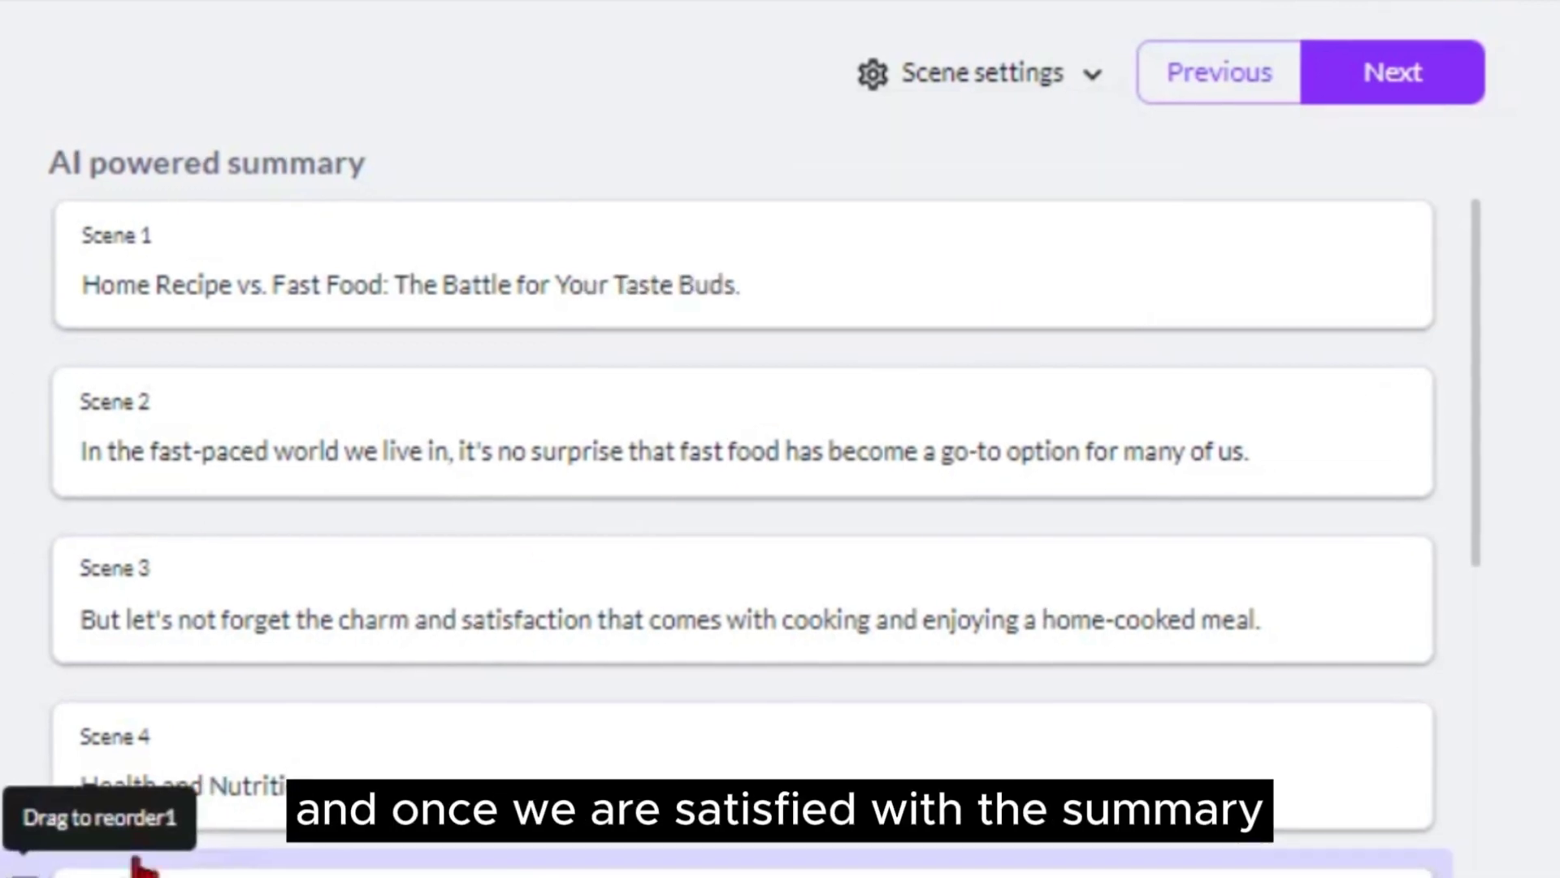
- Accept the summary and browse the Templates library to choose a template
left_click(1423, 110)
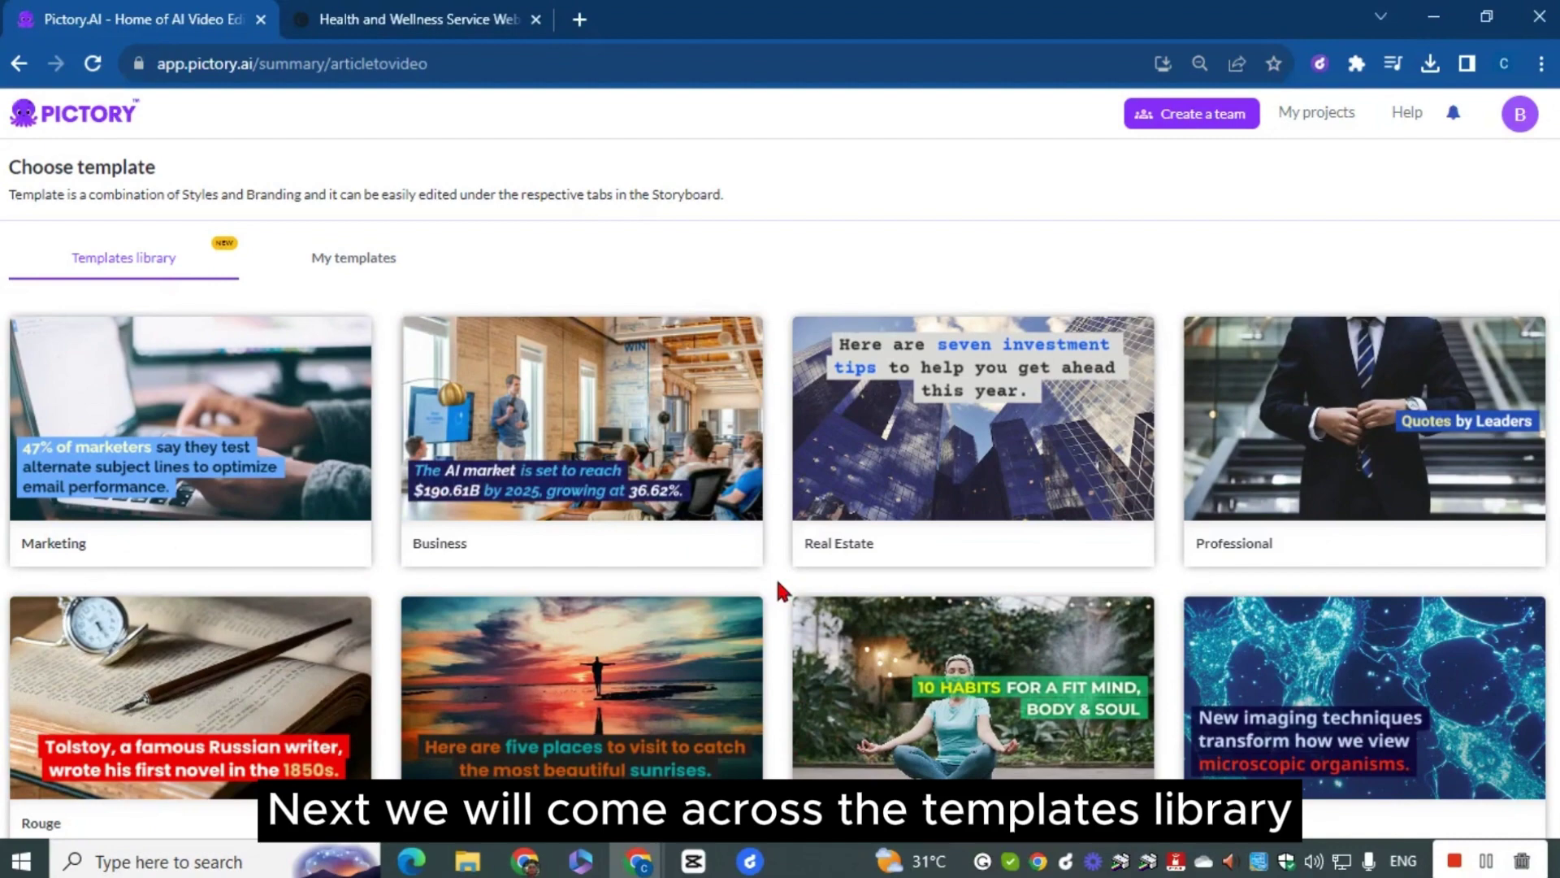
scroll(777, 577, "down", 10)
scroll(776, 575, "down", 2)
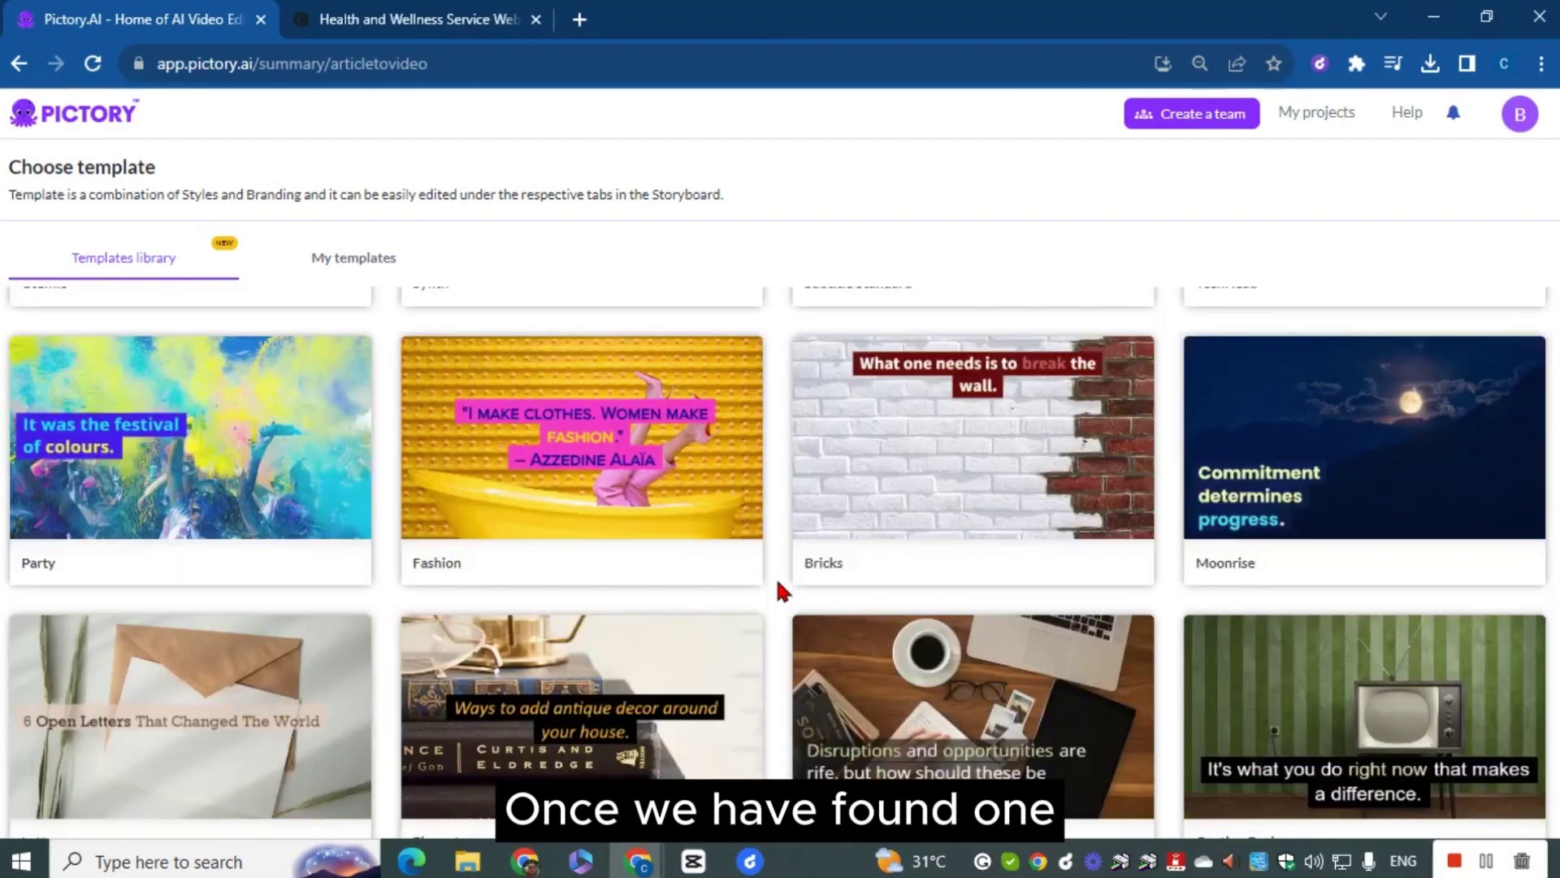
scroll(775, 575, "down", 10)
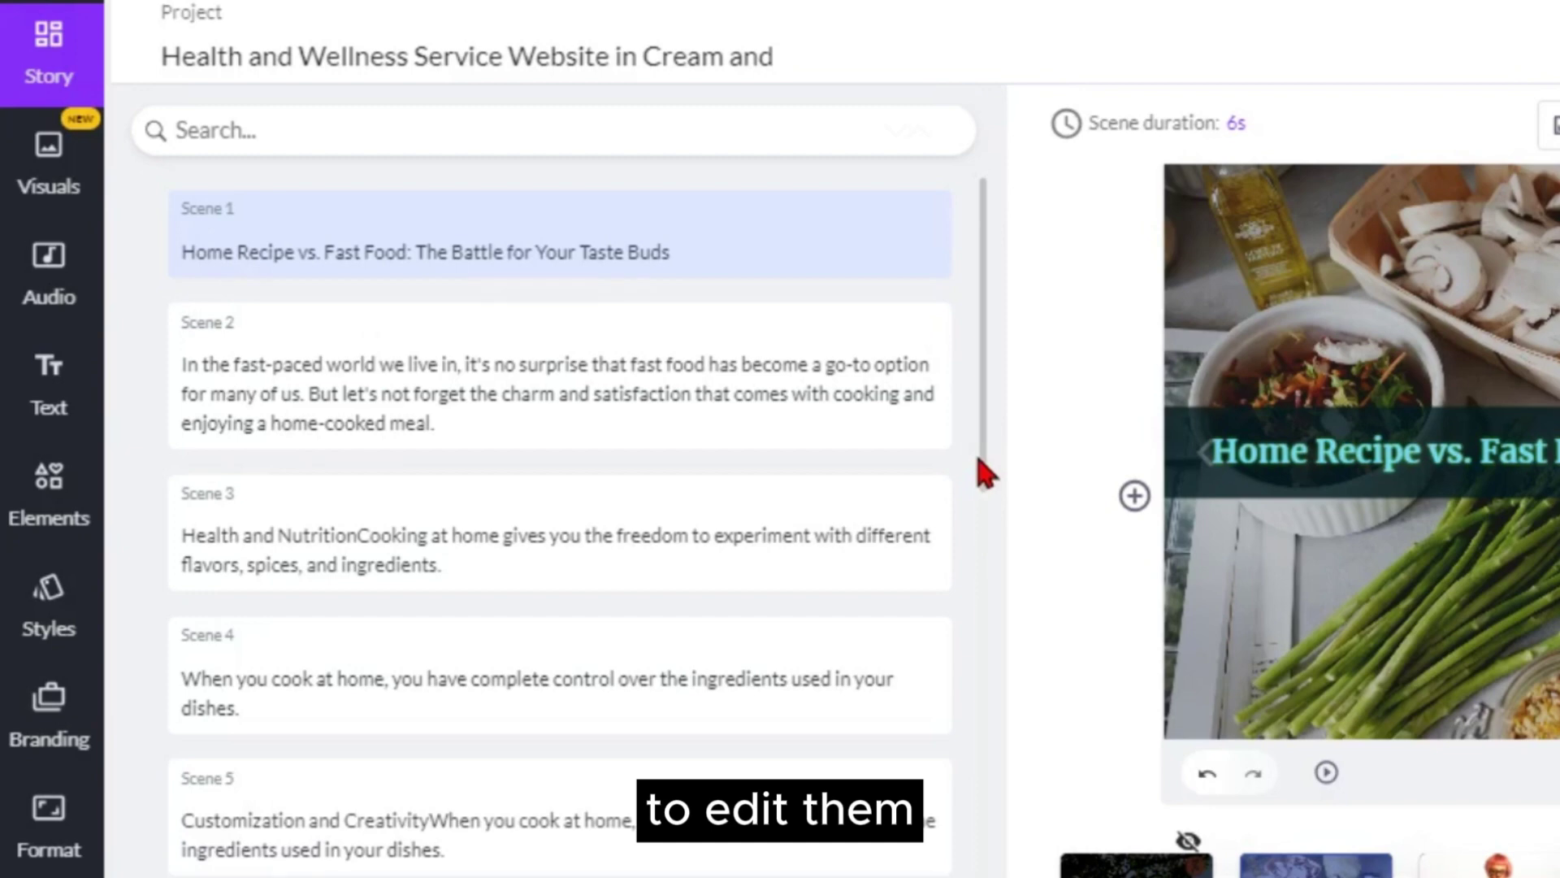
- Remove the colon from Scene 1's title and break it onto two lines
scroll(981, 472, "down", 4)
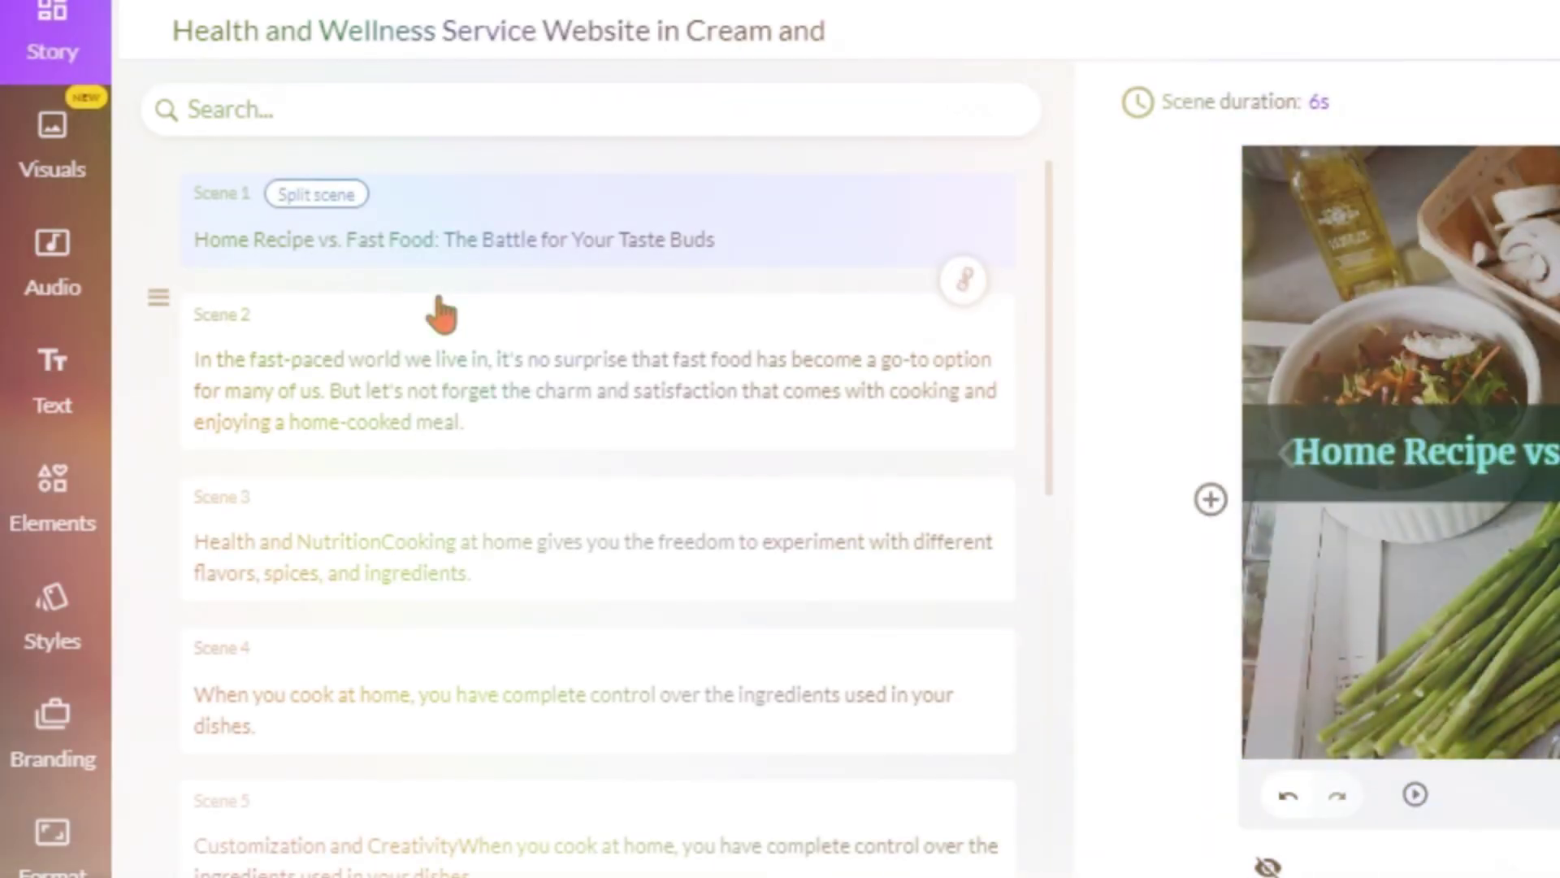
key("BackSpace")
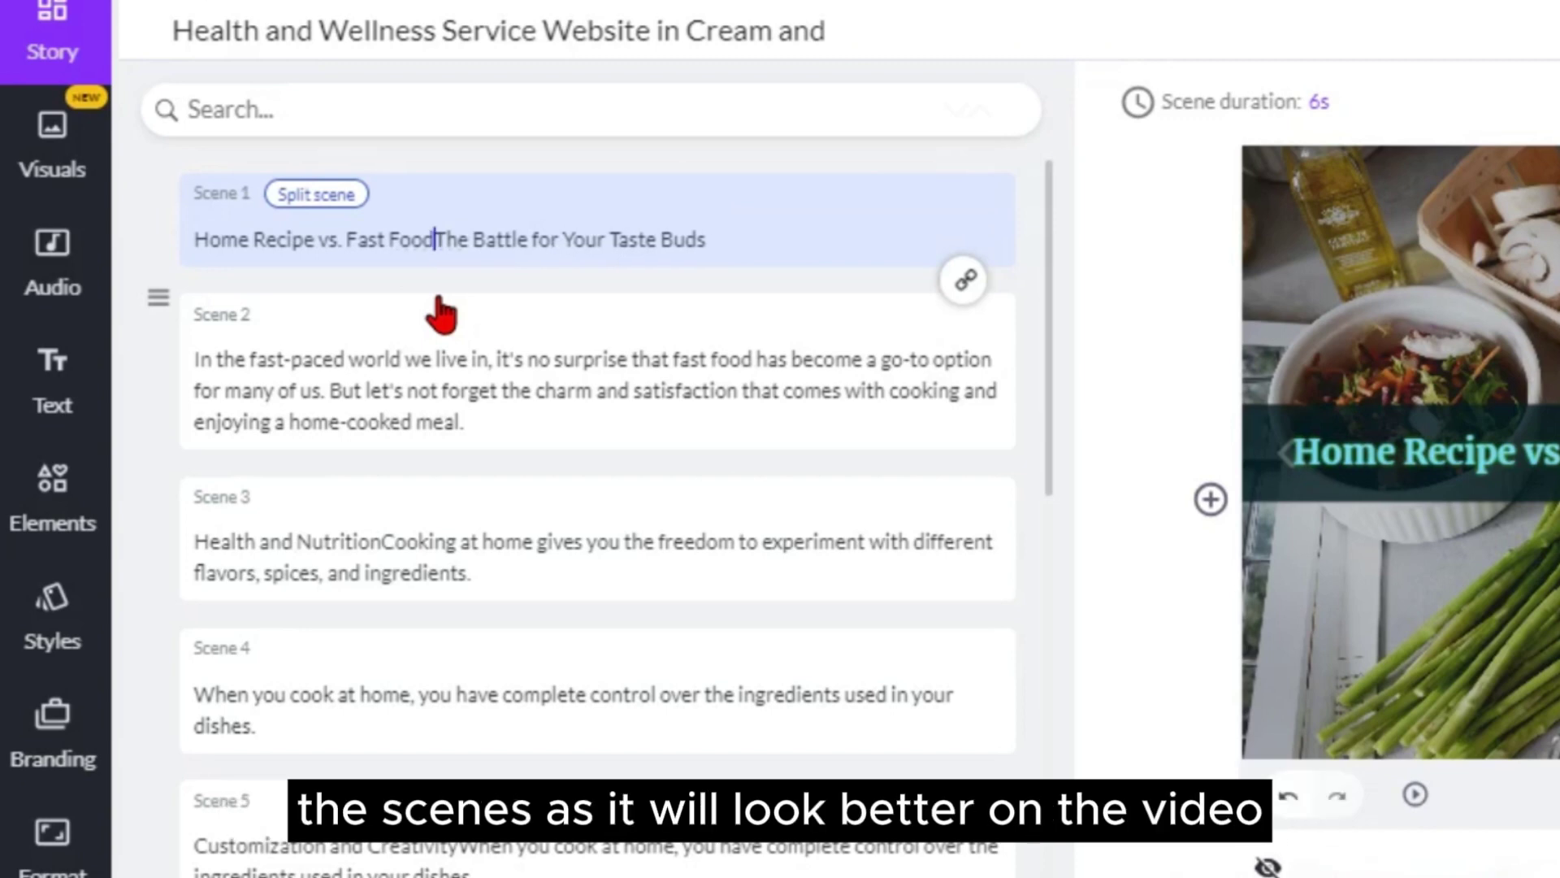
key("Return")
- Split Scene 2 before 'But' so its second sentence becomes Scene 3
left_click(330, 423)
key("Return")
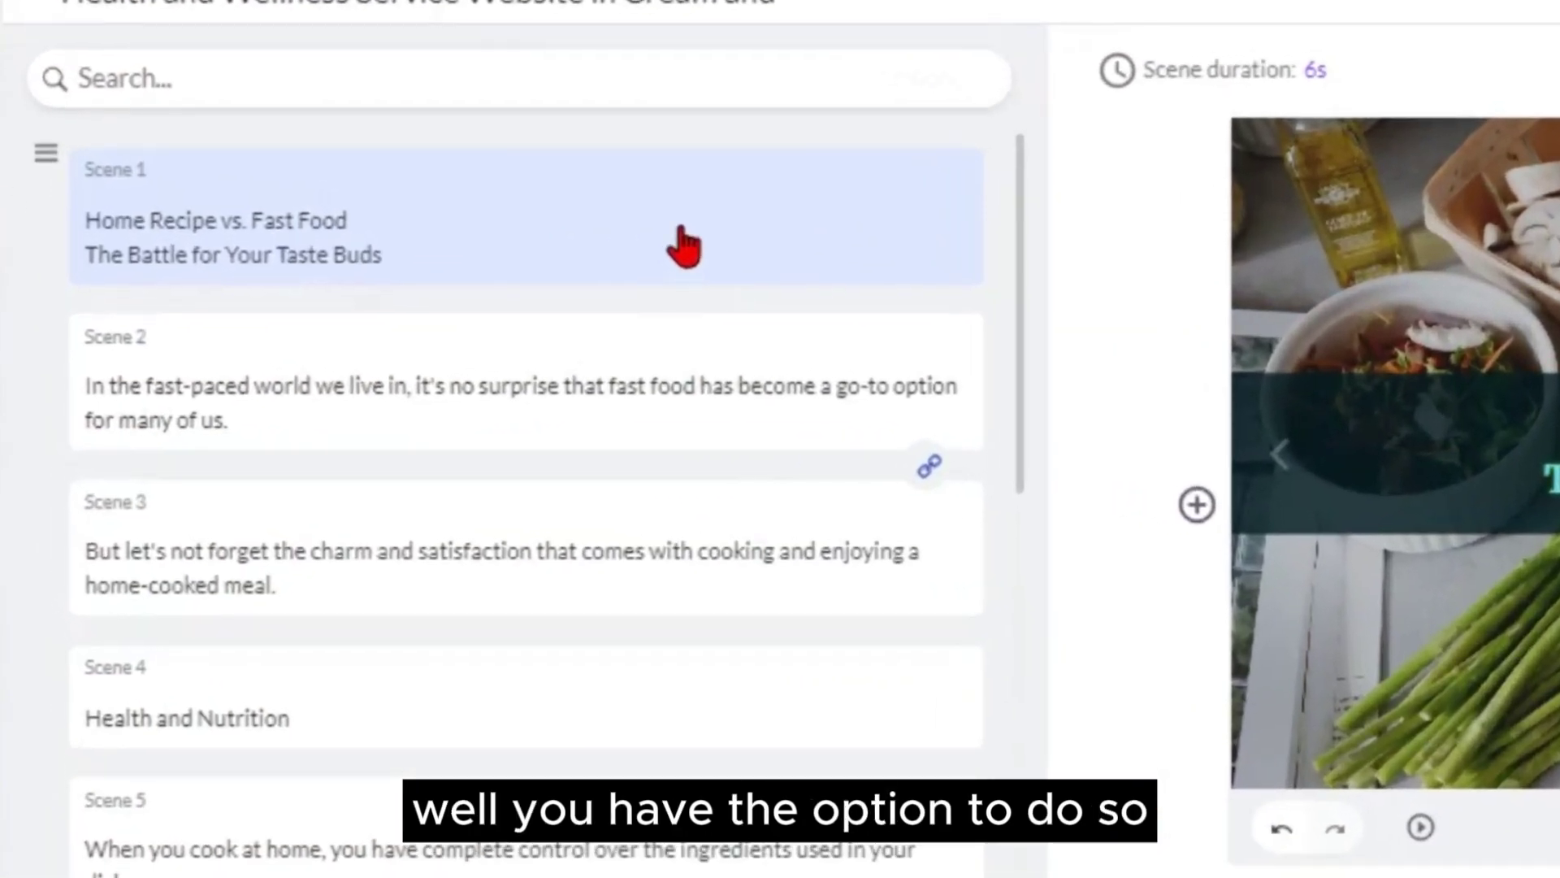
mouse_move(444, 396)
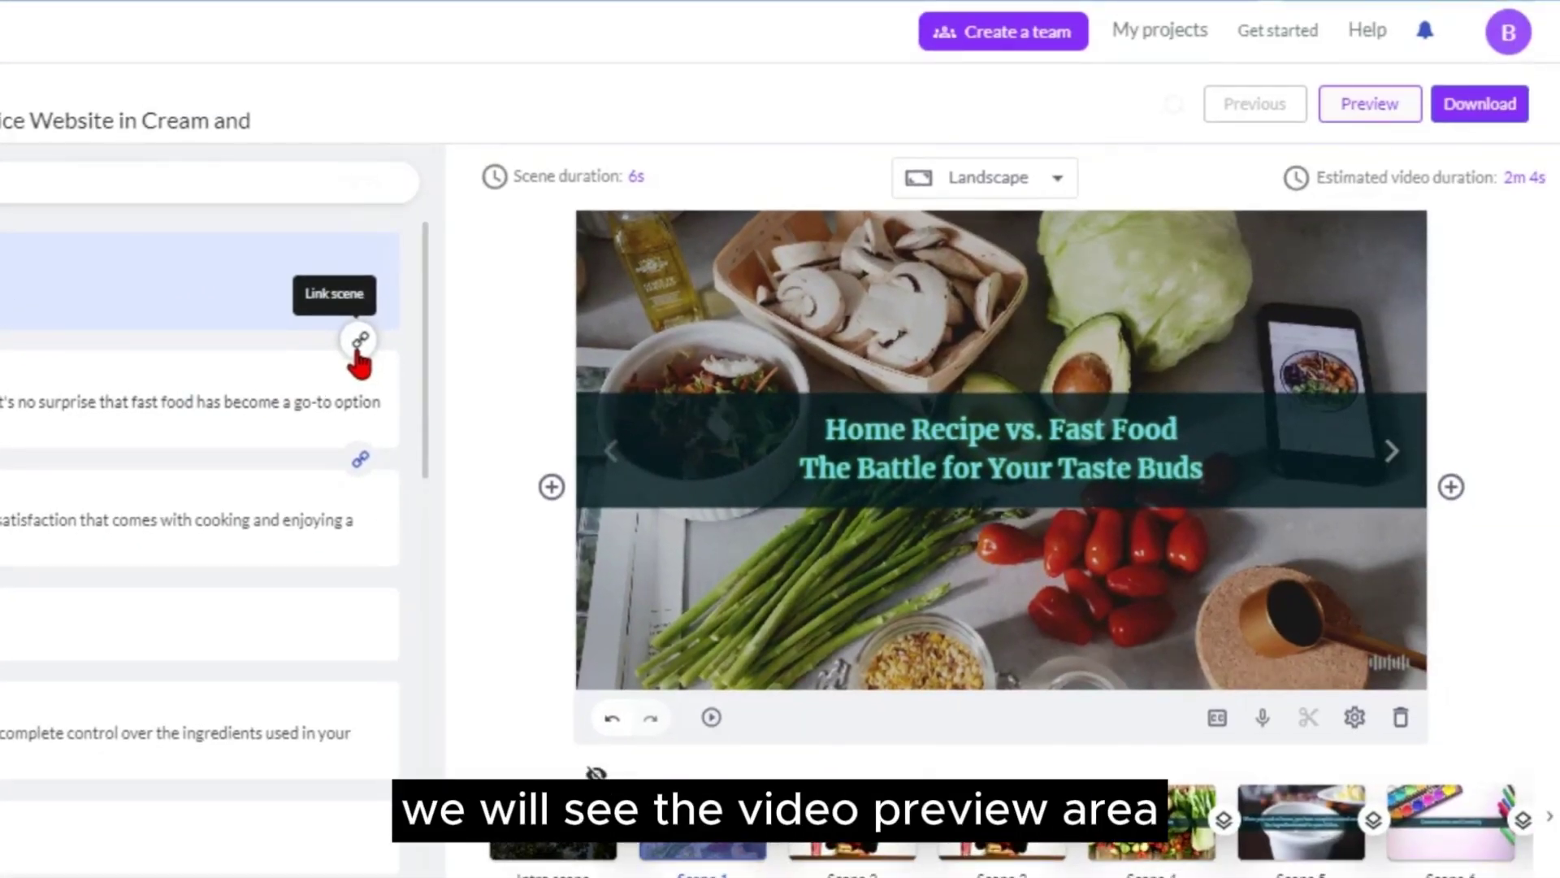
- Select the Scene 1 title caption to start restyling its font
left_click(1014, 468)
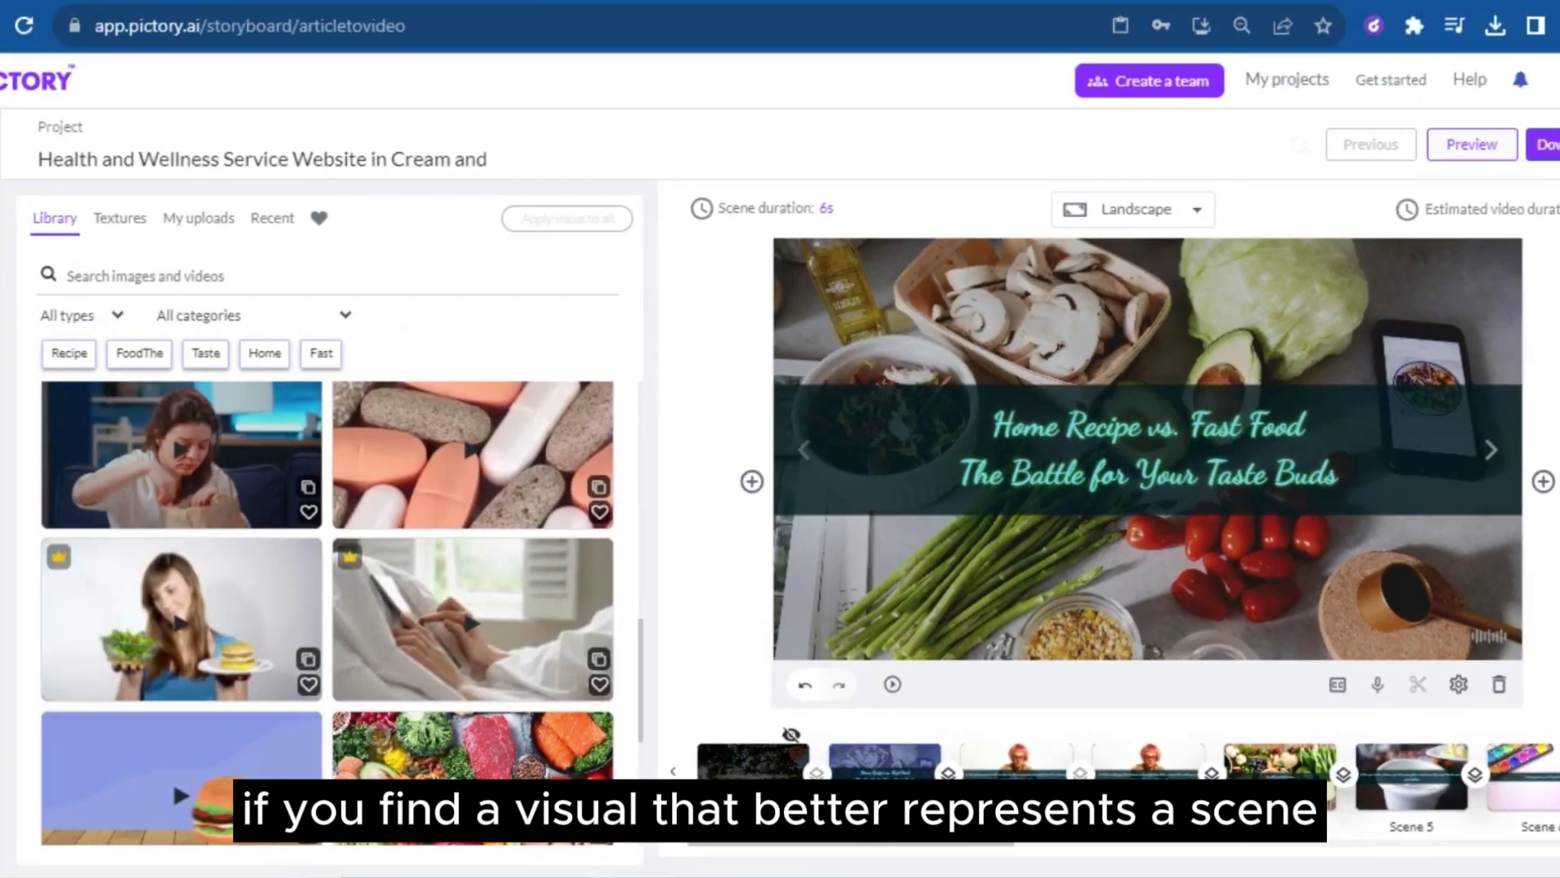
scroll(264, 499, "down", 10)
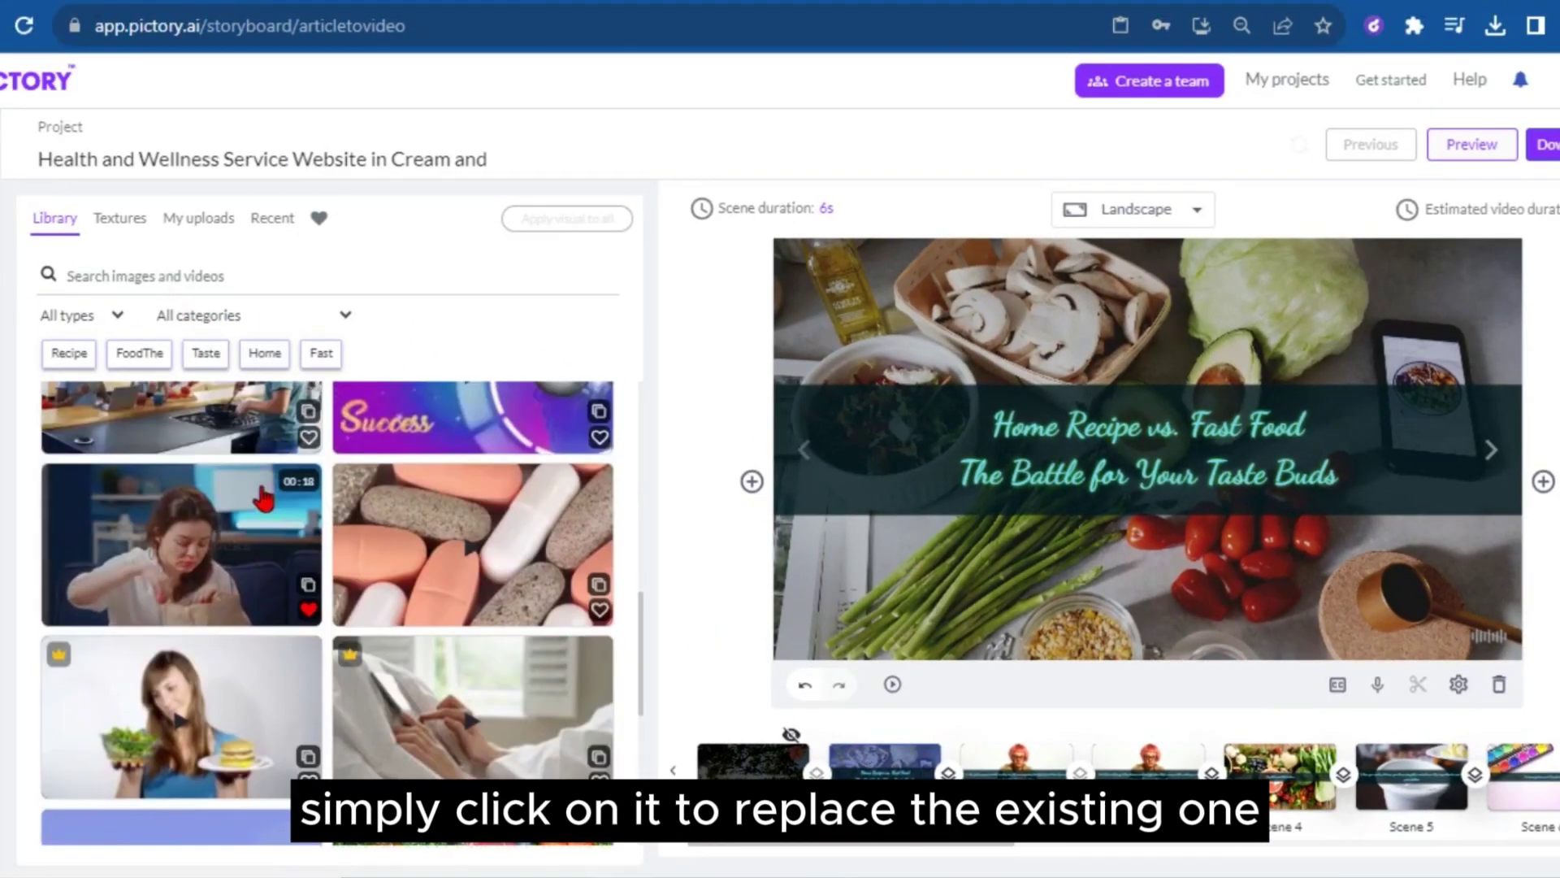
scroll(265, 500, "up", 1)
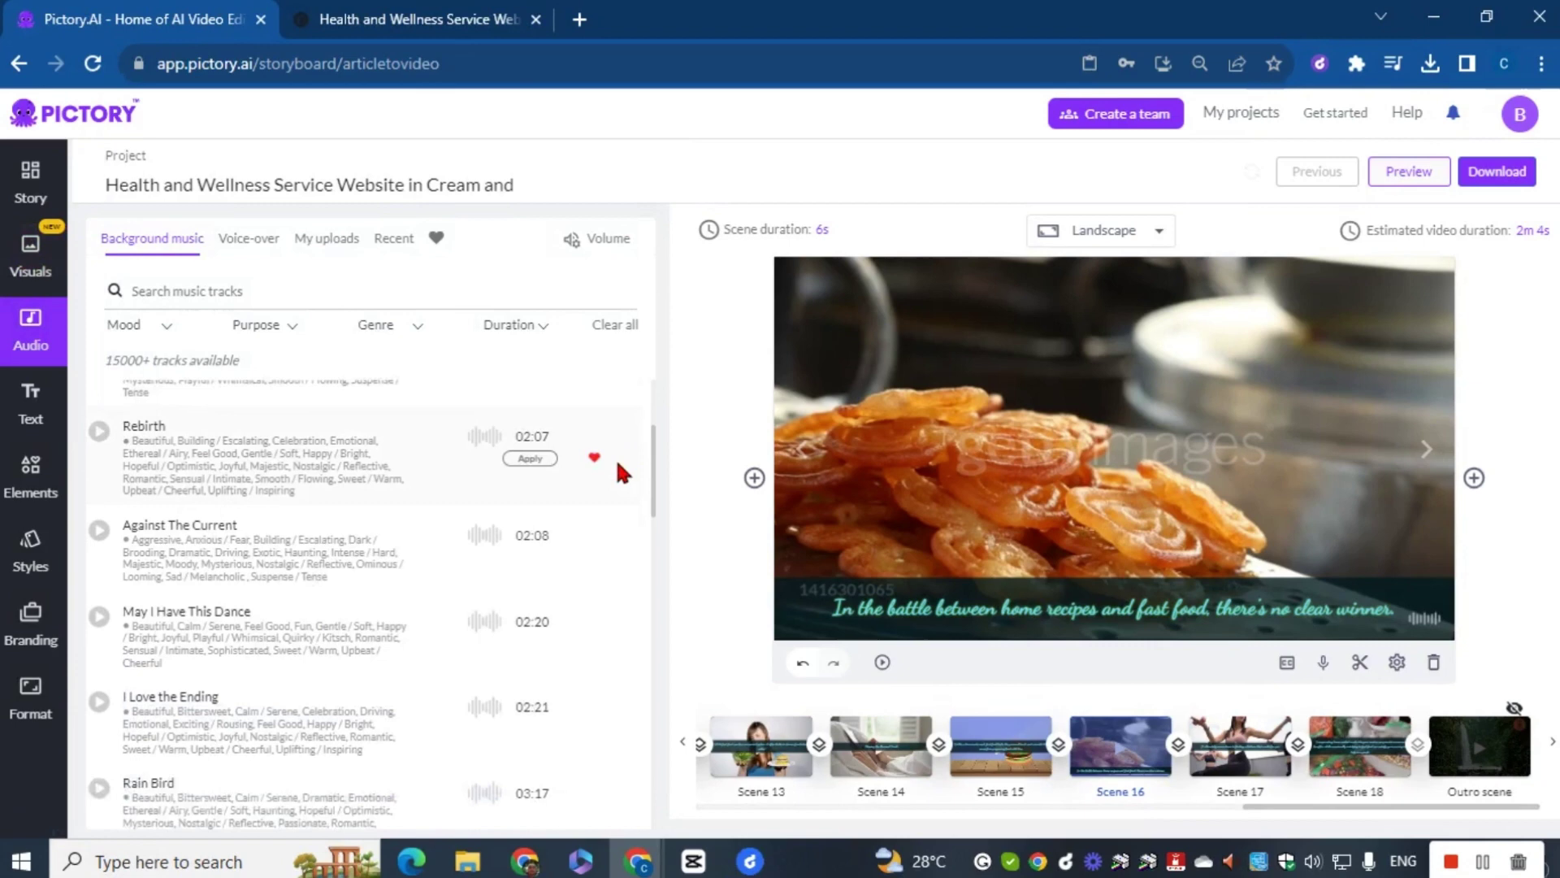
- Apply a background music track from the Audio library and bring up the Download options
scroll(616, 457, "down", 6)
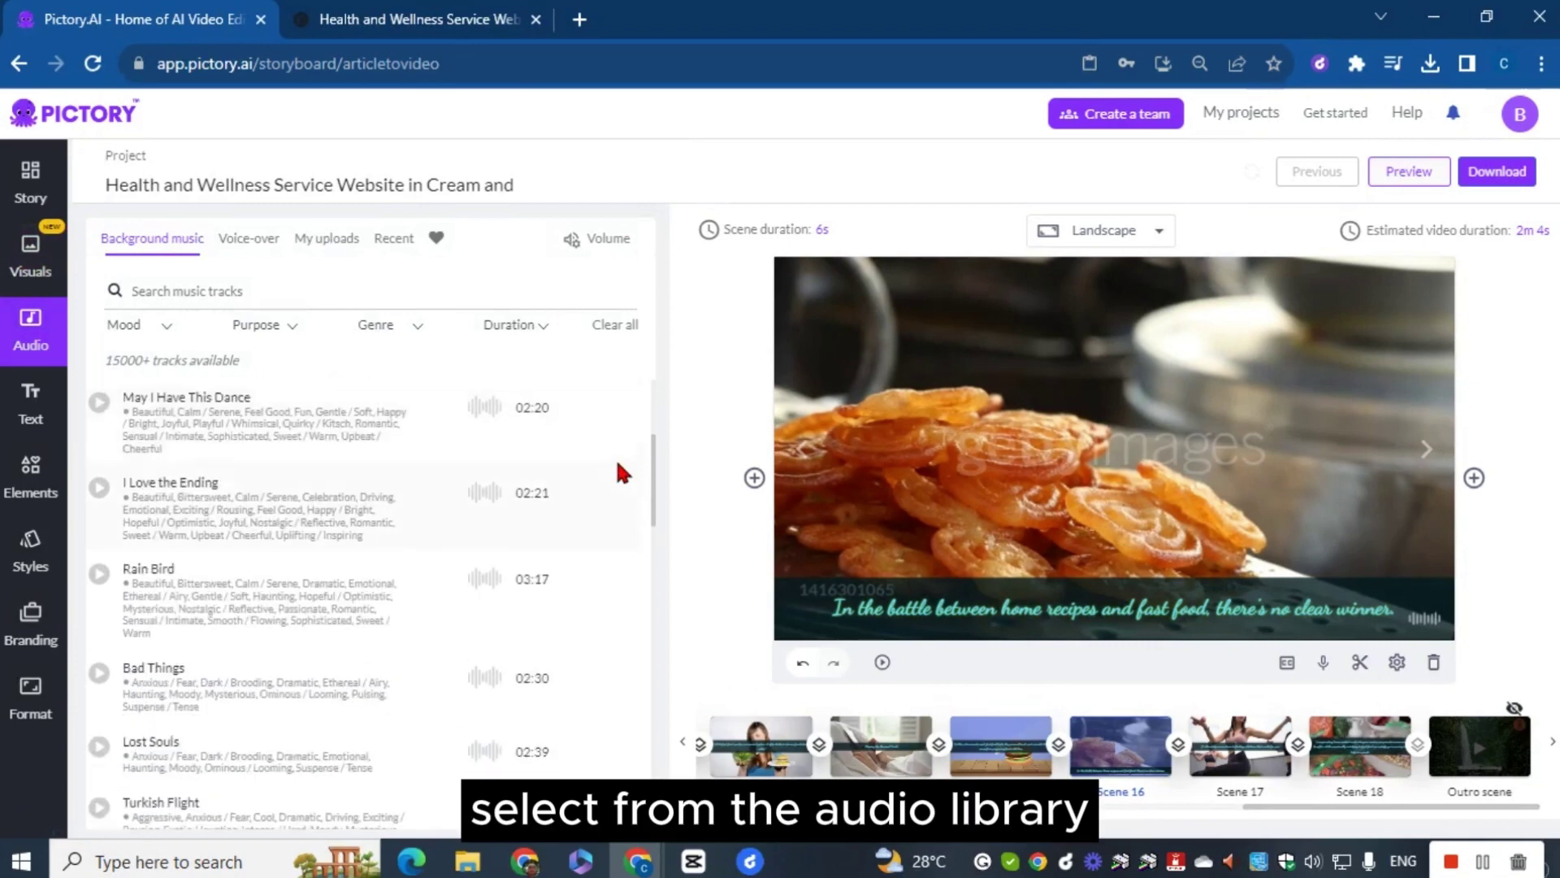
scroll(618, 465, "down", 3)
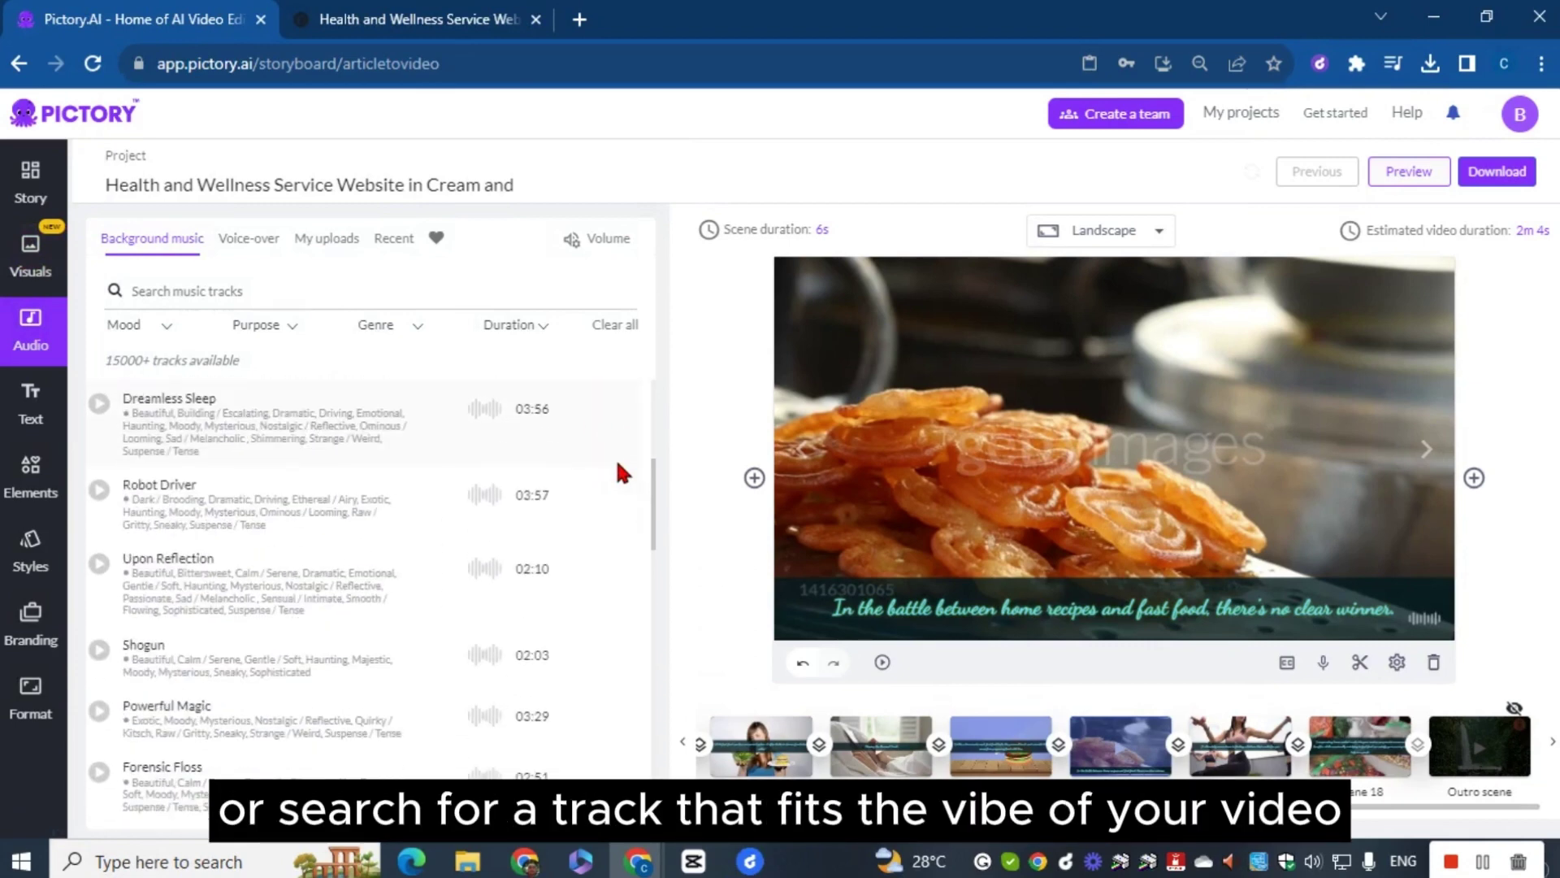
scroll(616, 456, "down", 5)
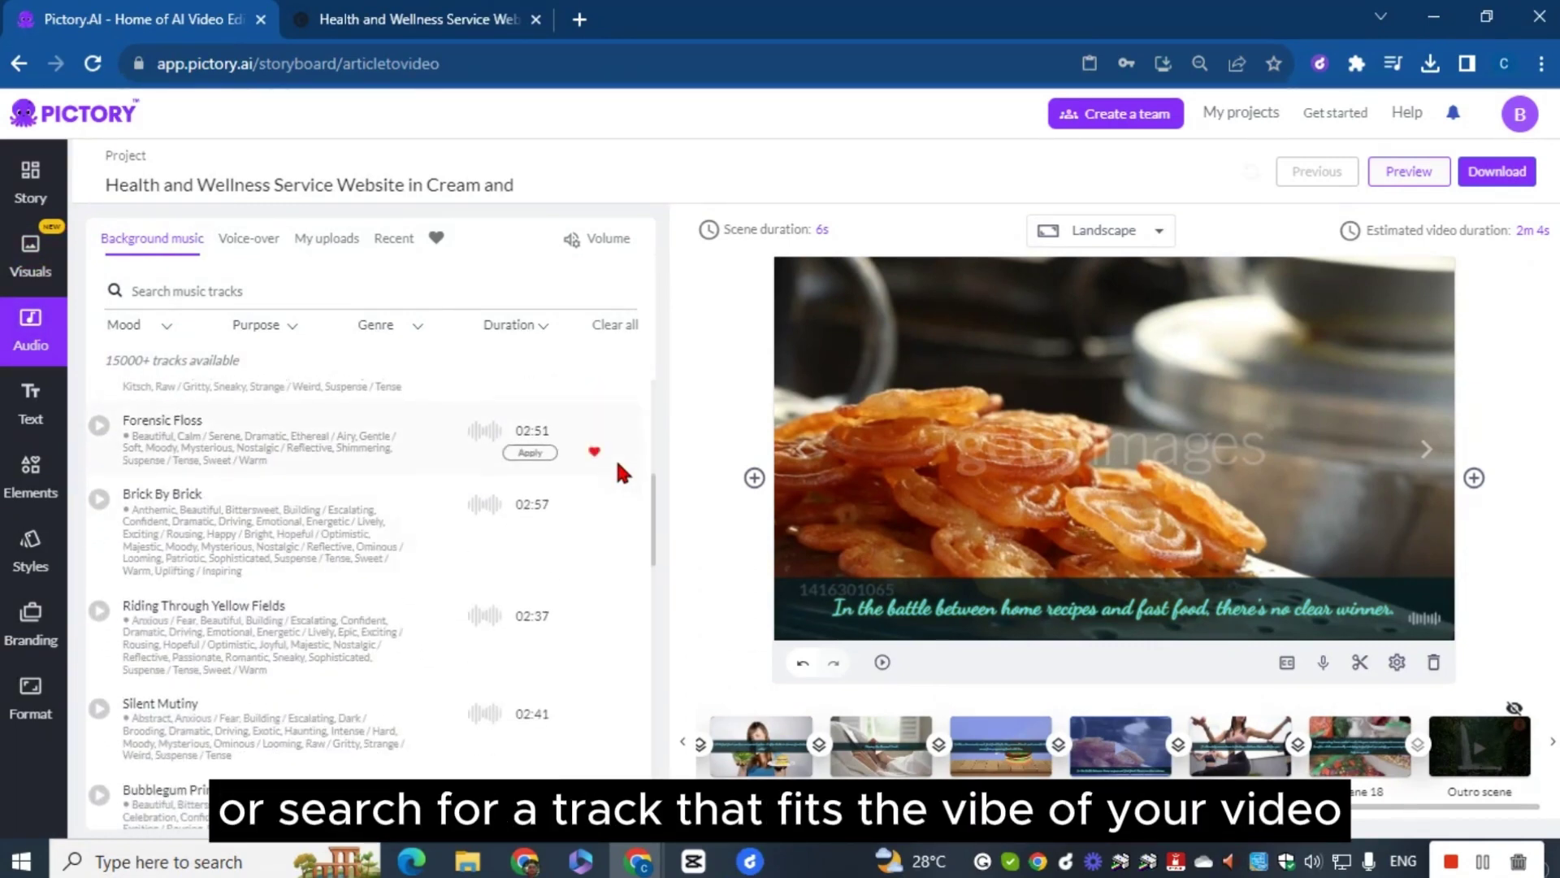
scroll(616, 456, "down", 5)
left_click(539, 510)
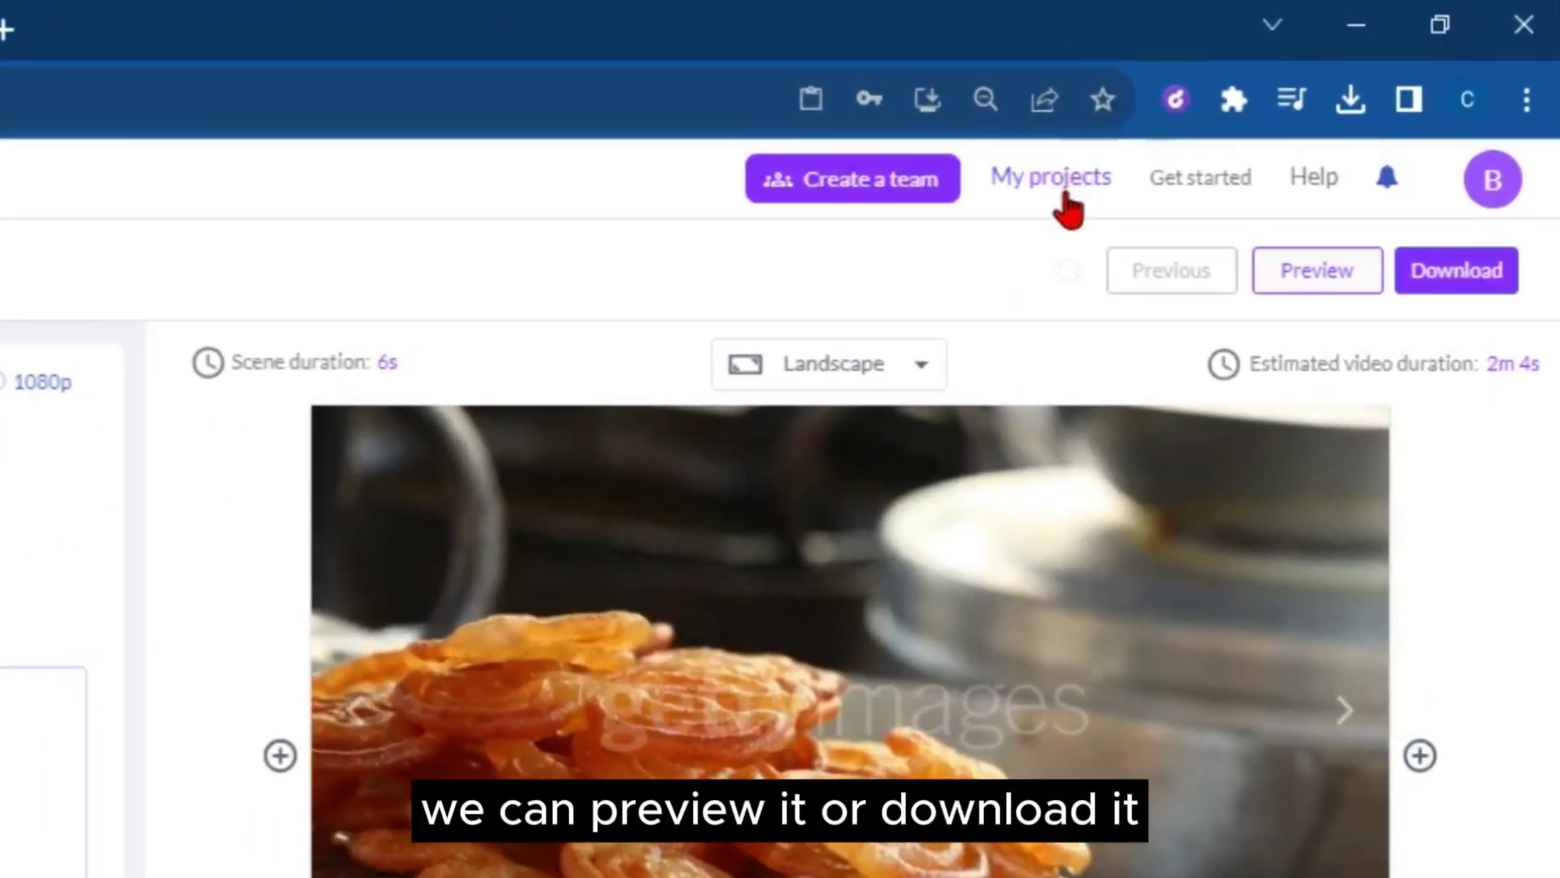
left_click(1434, 285)
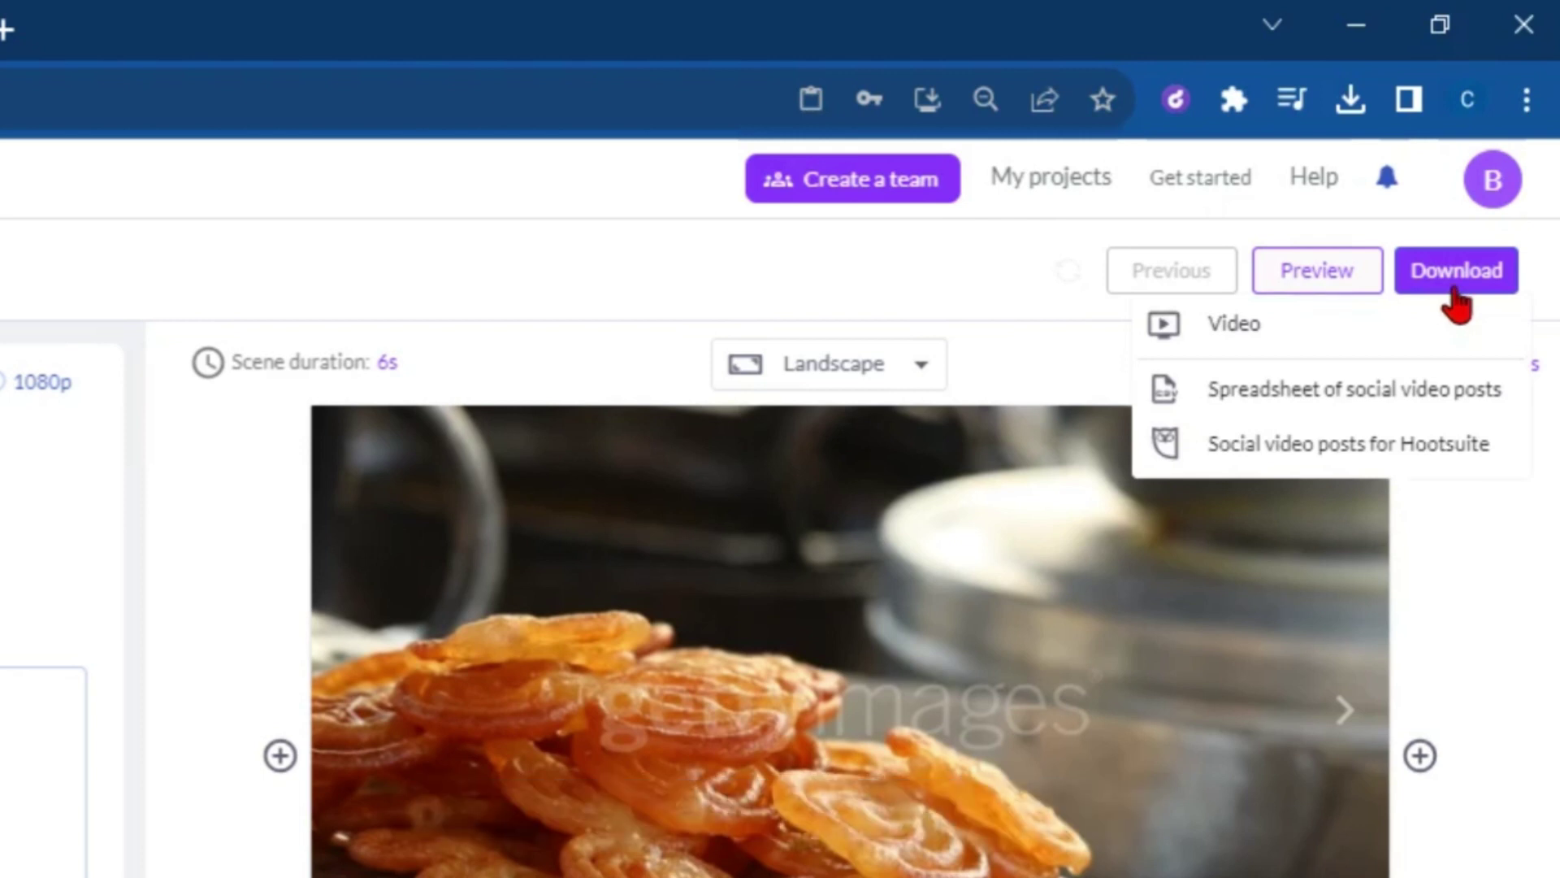
- Choose Video from the Download menu to start rendering the finished food video
left_click(1460, 337)
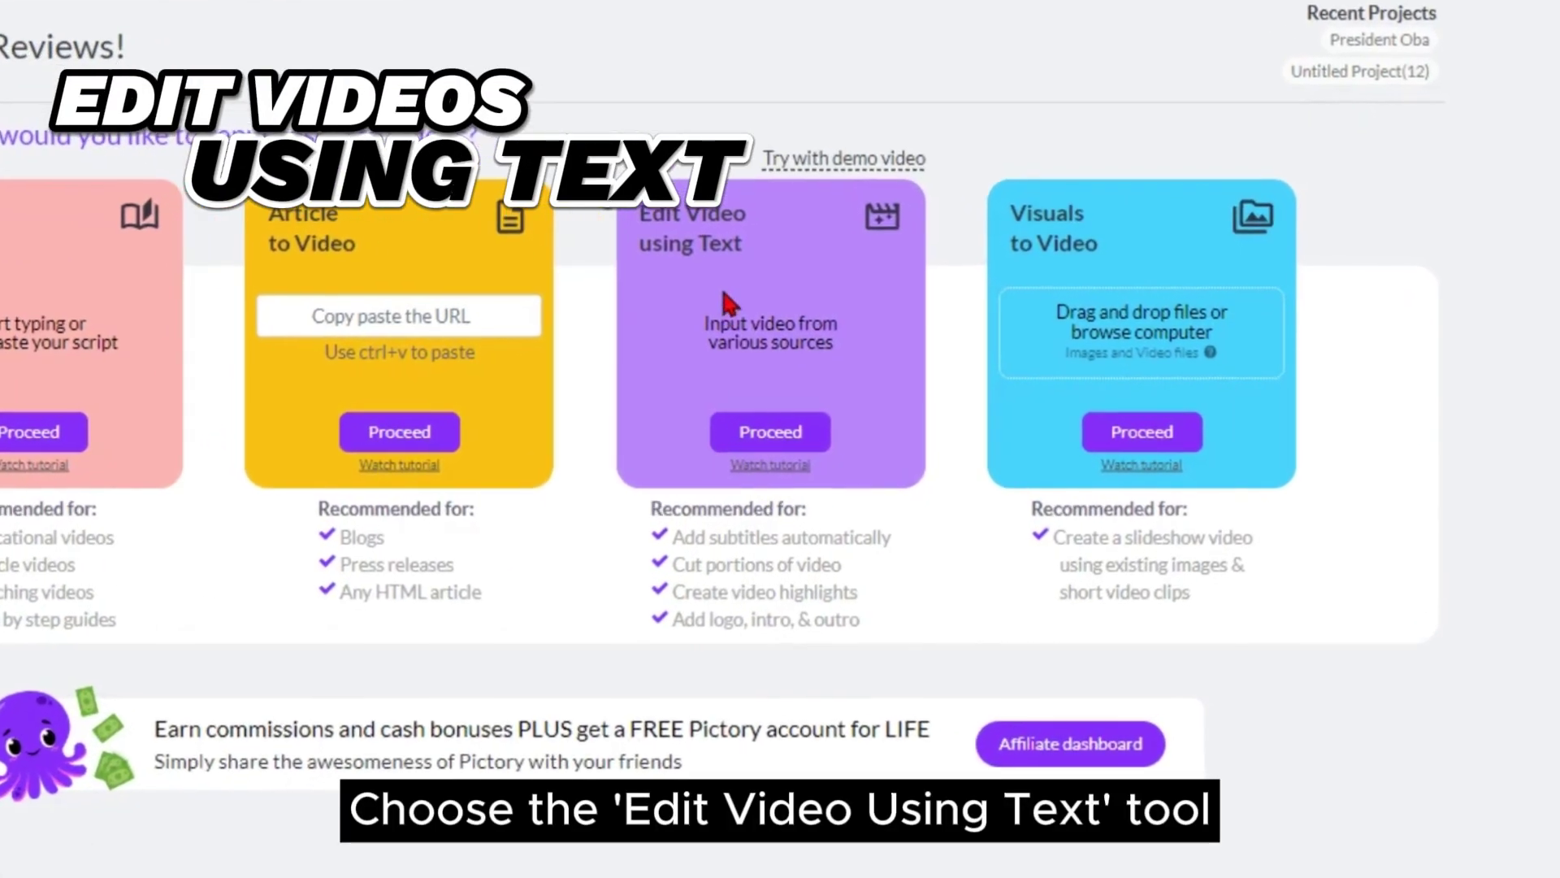
- Upload Video Speech.mp4 to a new Edit Video using Text project and transcribe it
left_click(780, 435)
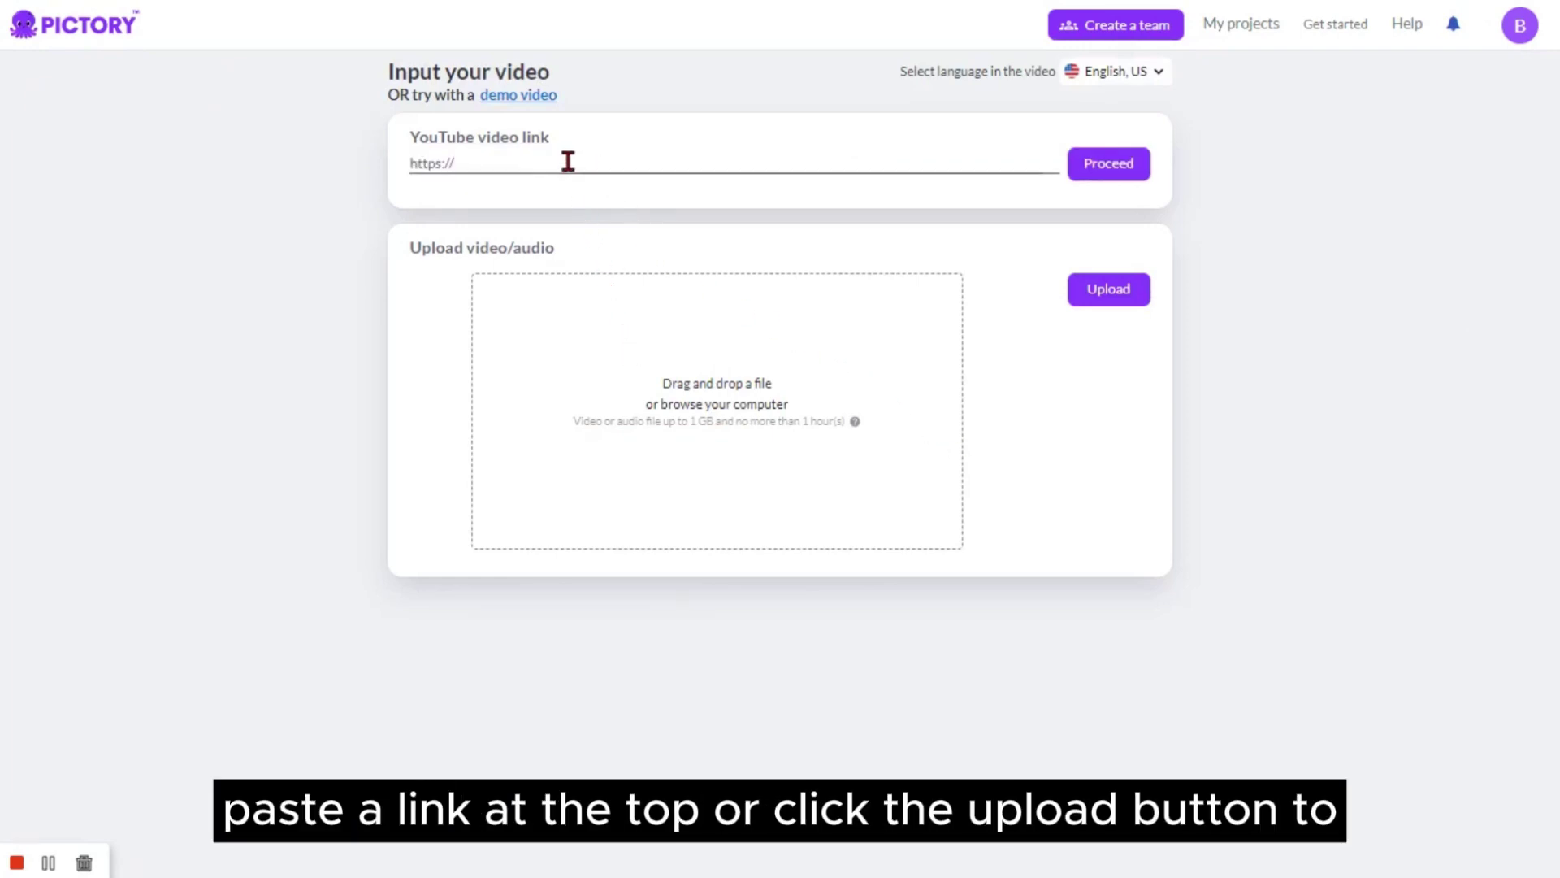
left_click(632, 355)
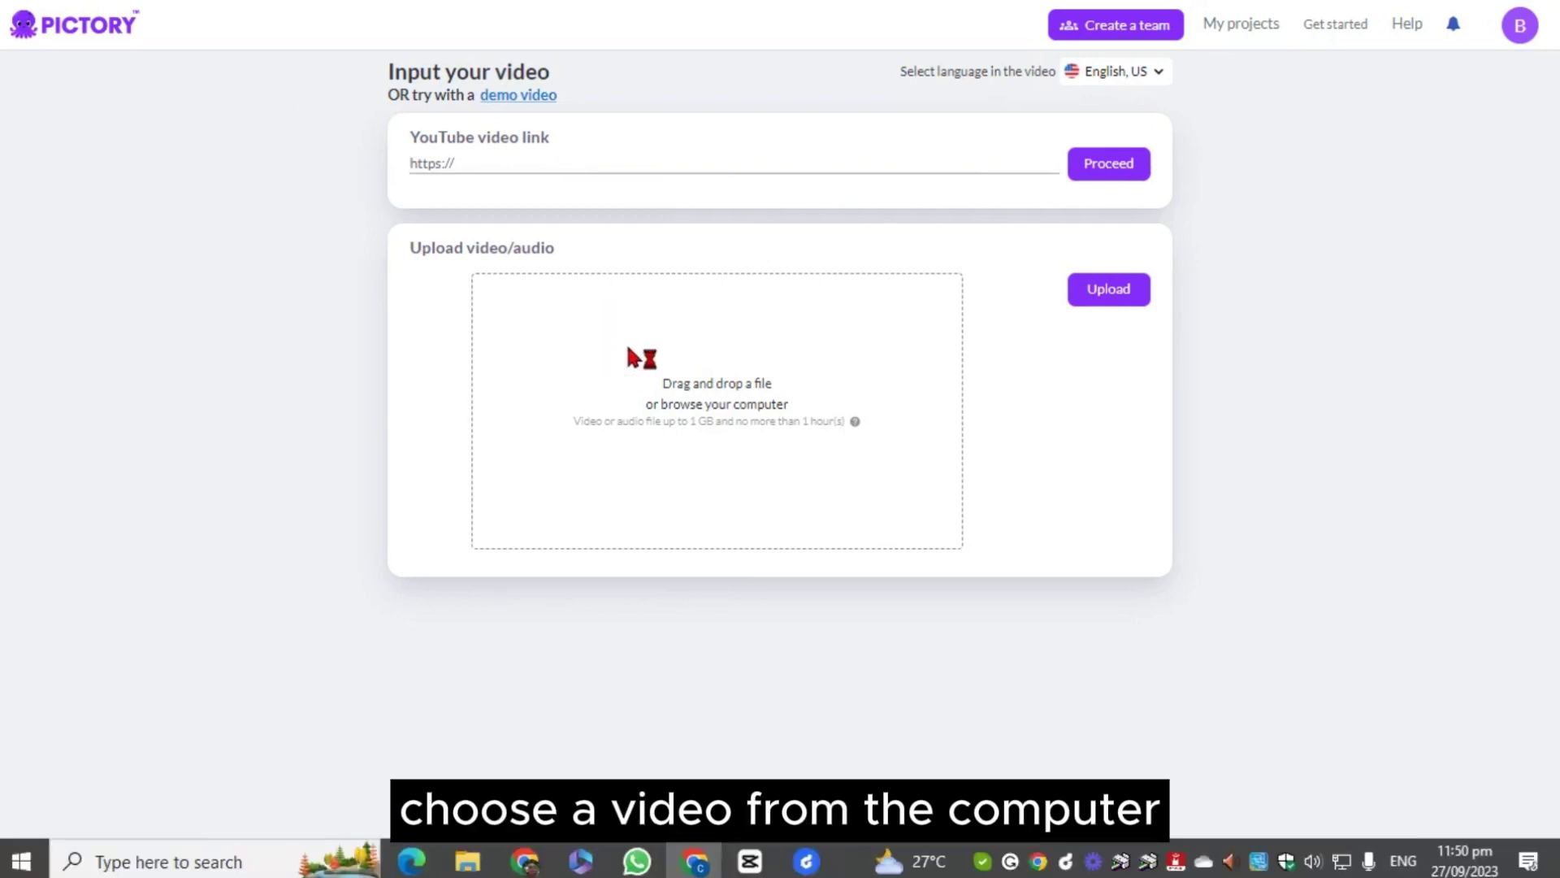
left_click(244, 200)
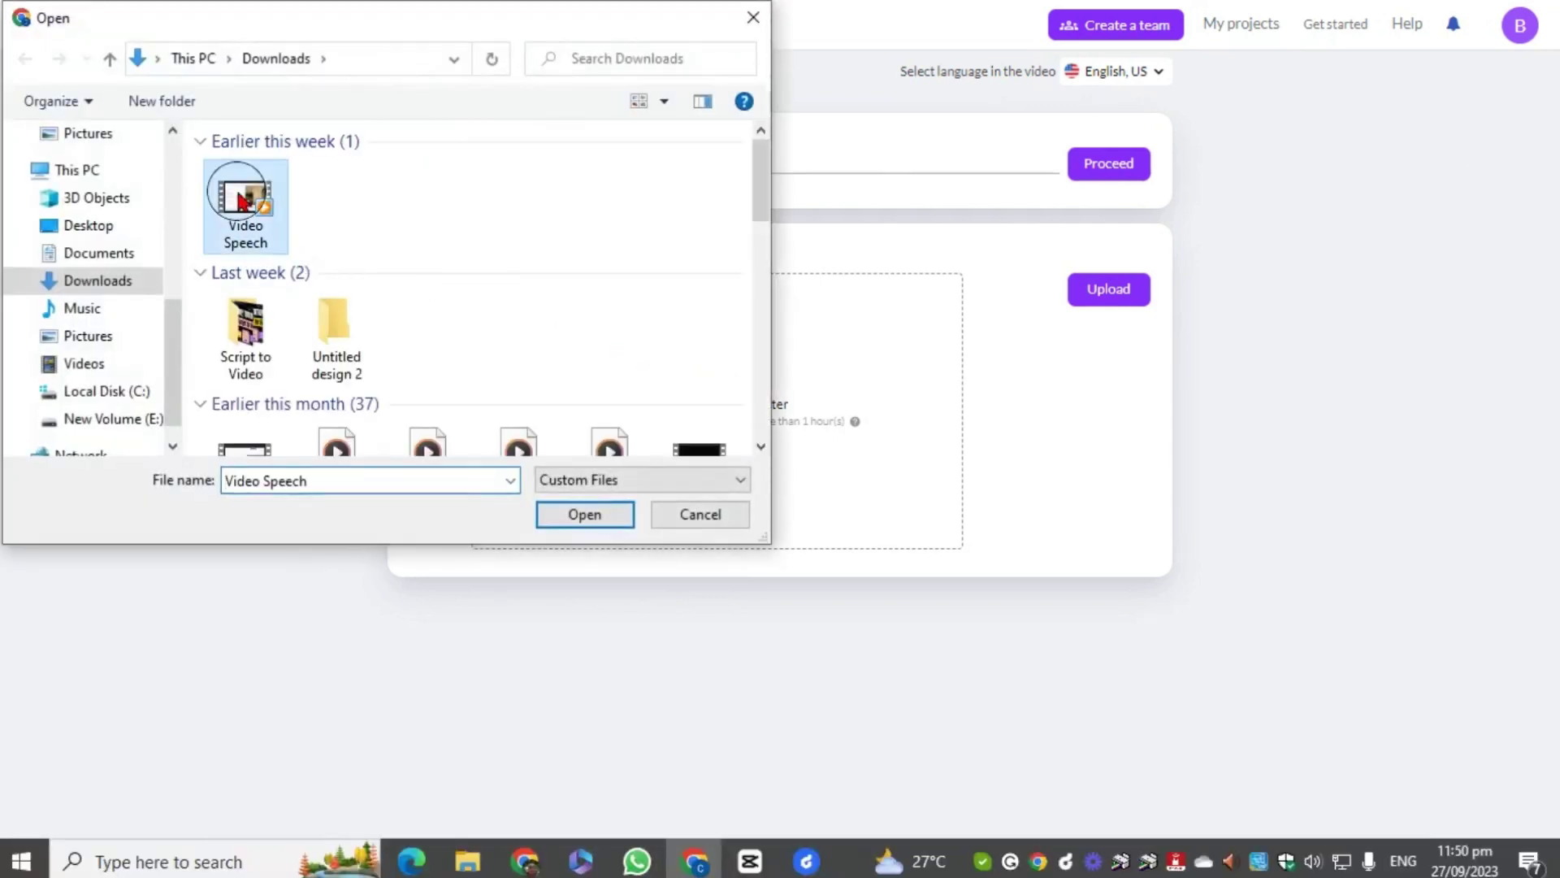
left_click(568, 517)
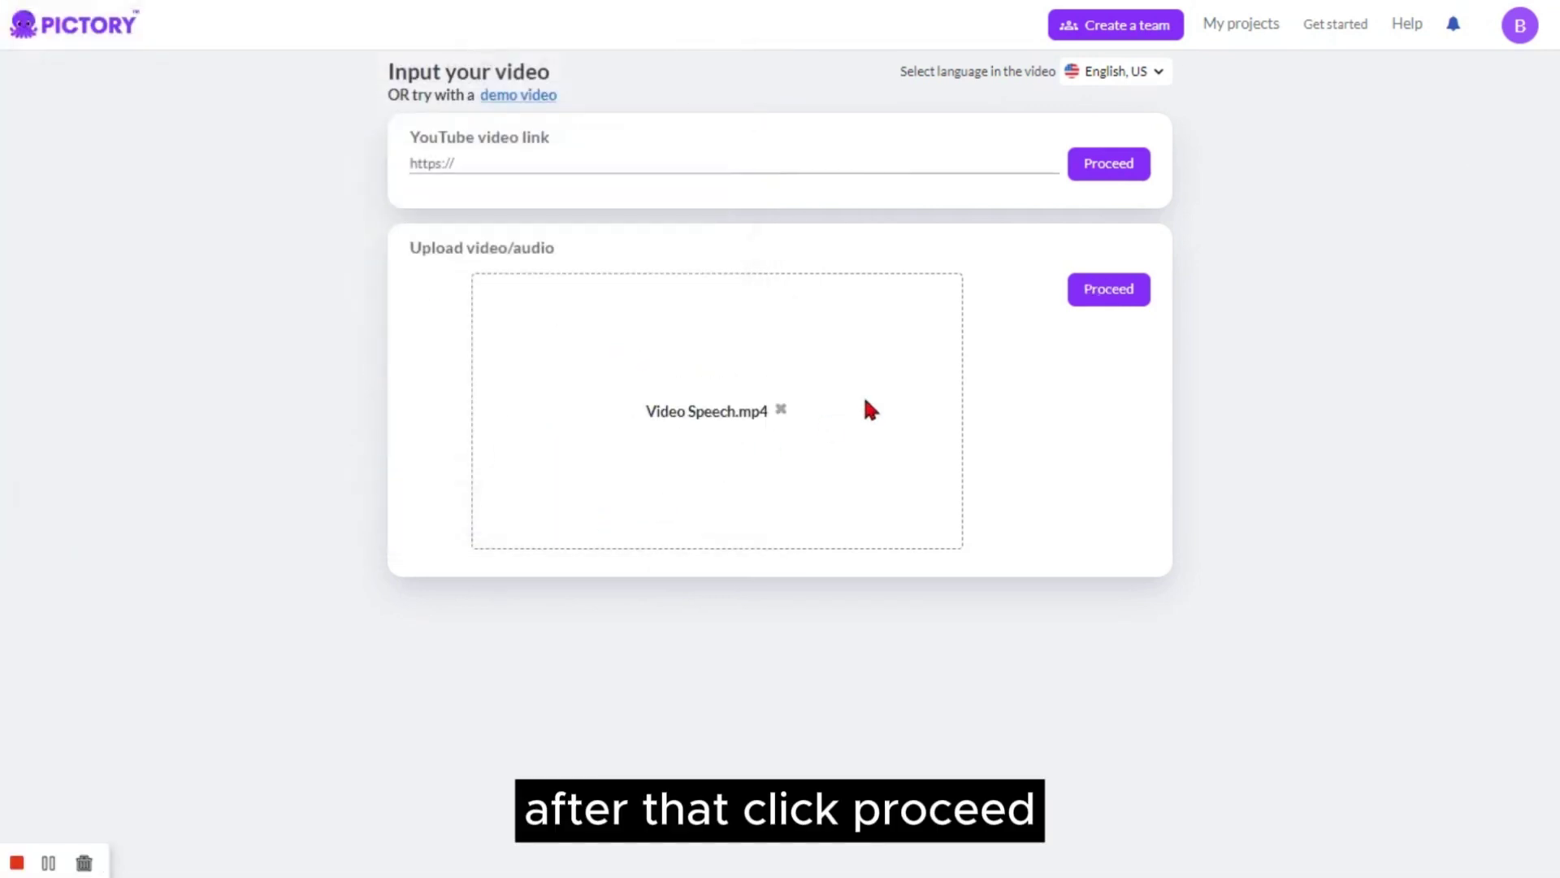
left_click(1094, 301)
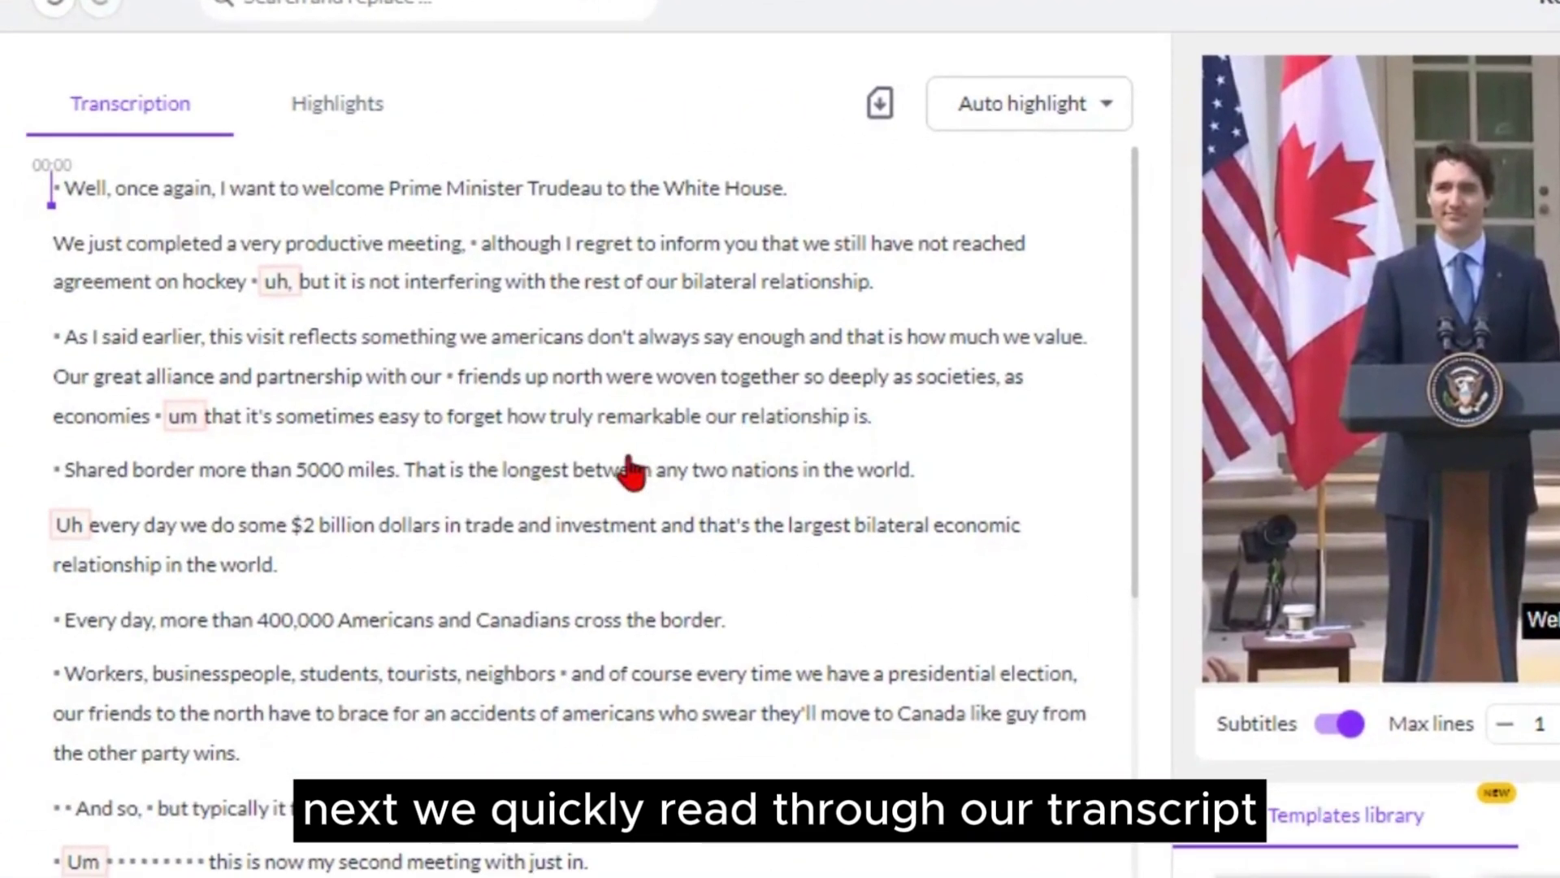
- Change the mistranscribed 'just in.' to 'Justin' and cut the word 'everything.' after 'agree on'
scroll(630, 470, "down", 3)
scroll(630, 470, "down", 6)
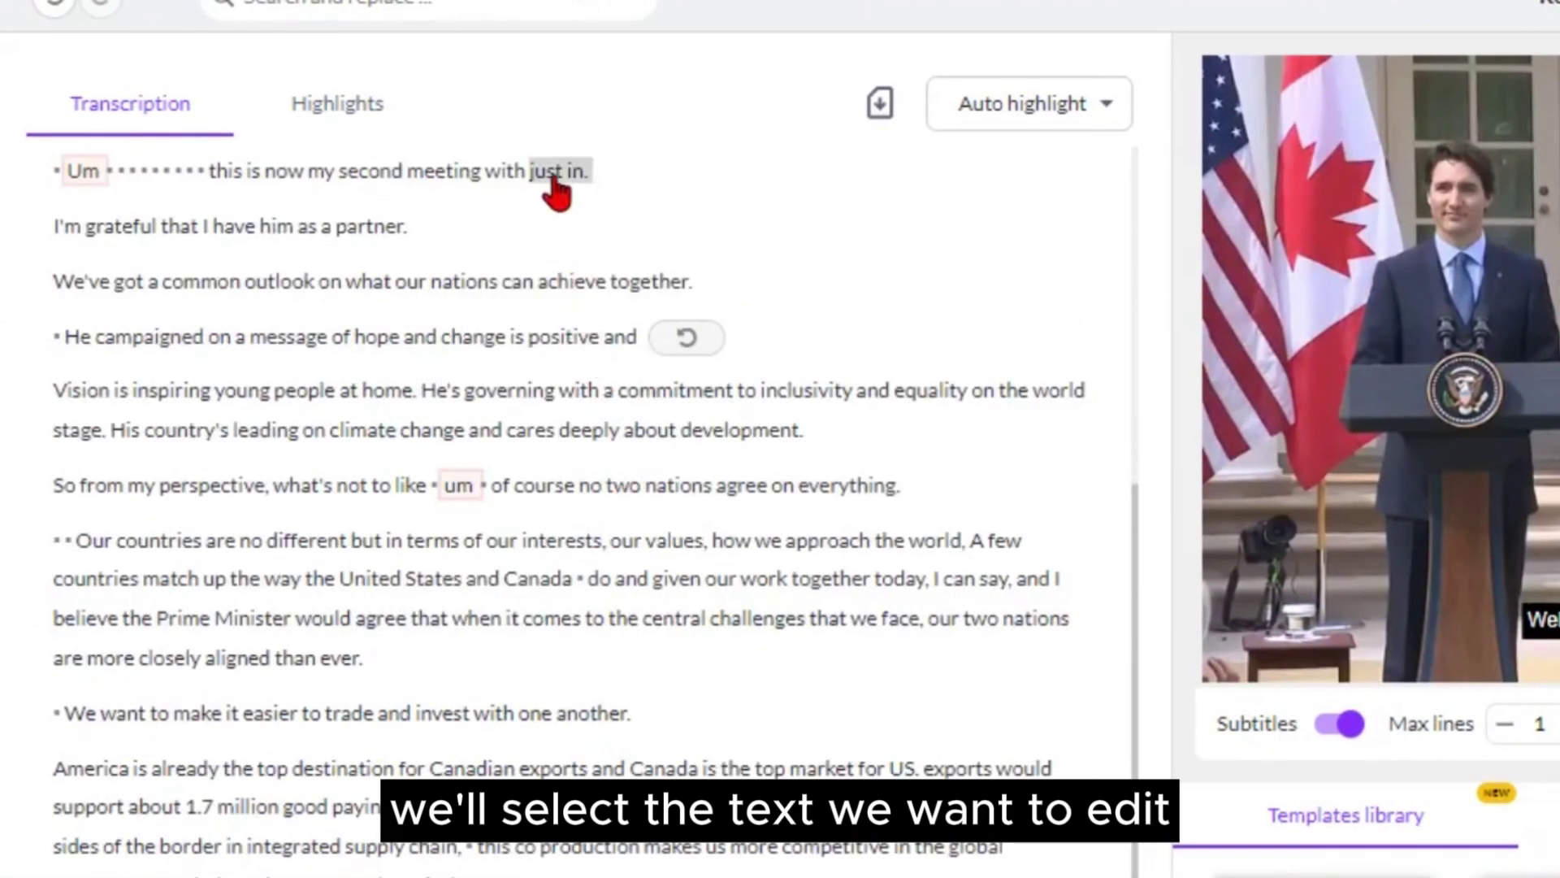
left_click_drag(557, 190, 557, 193)
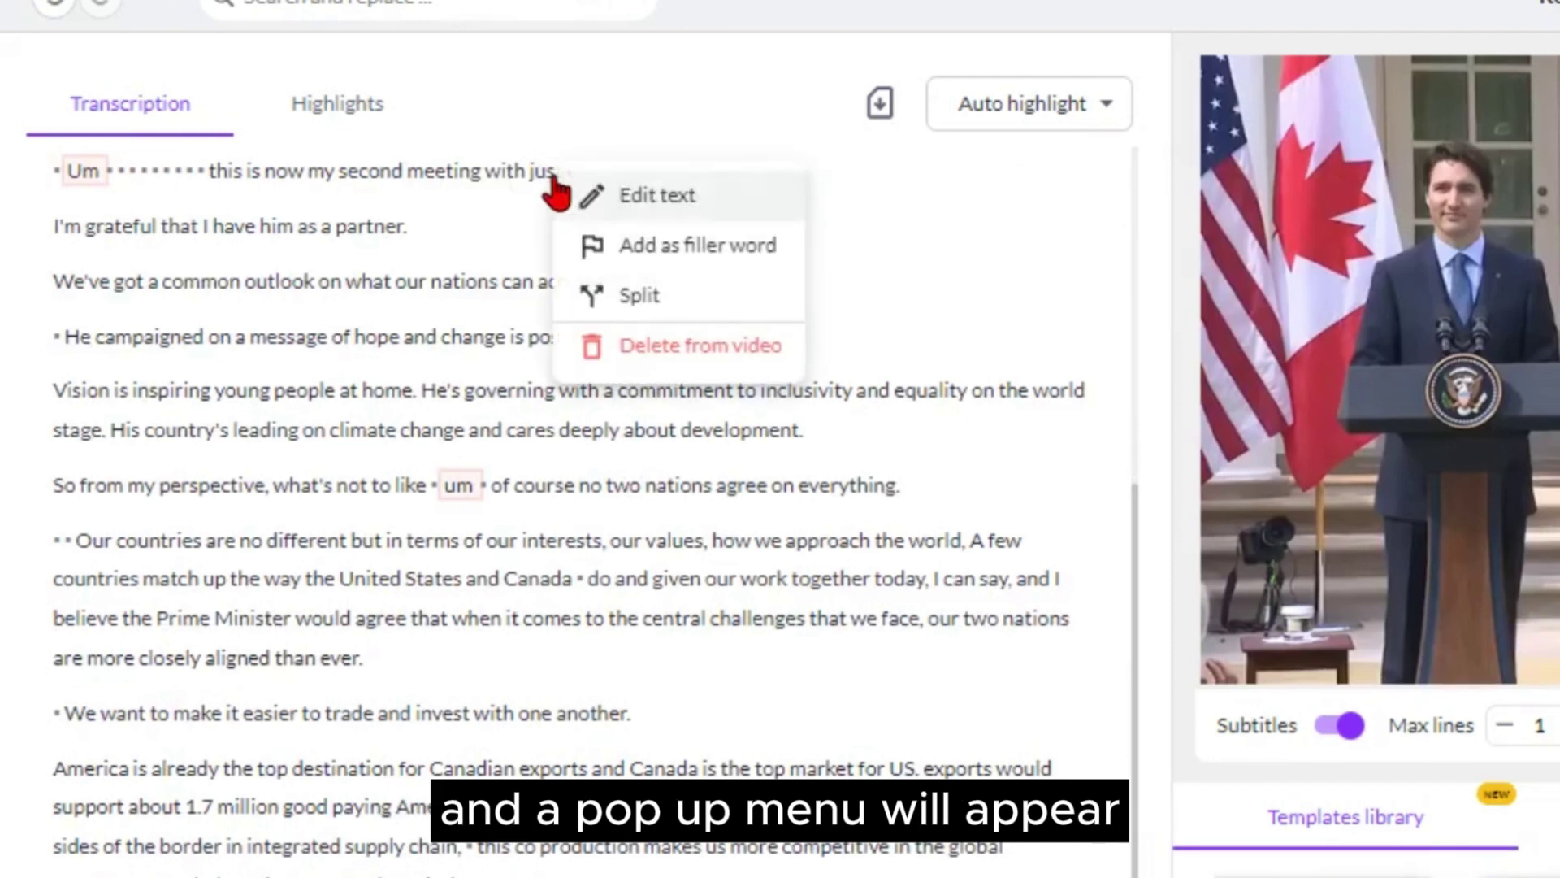
left_click(744, 213)
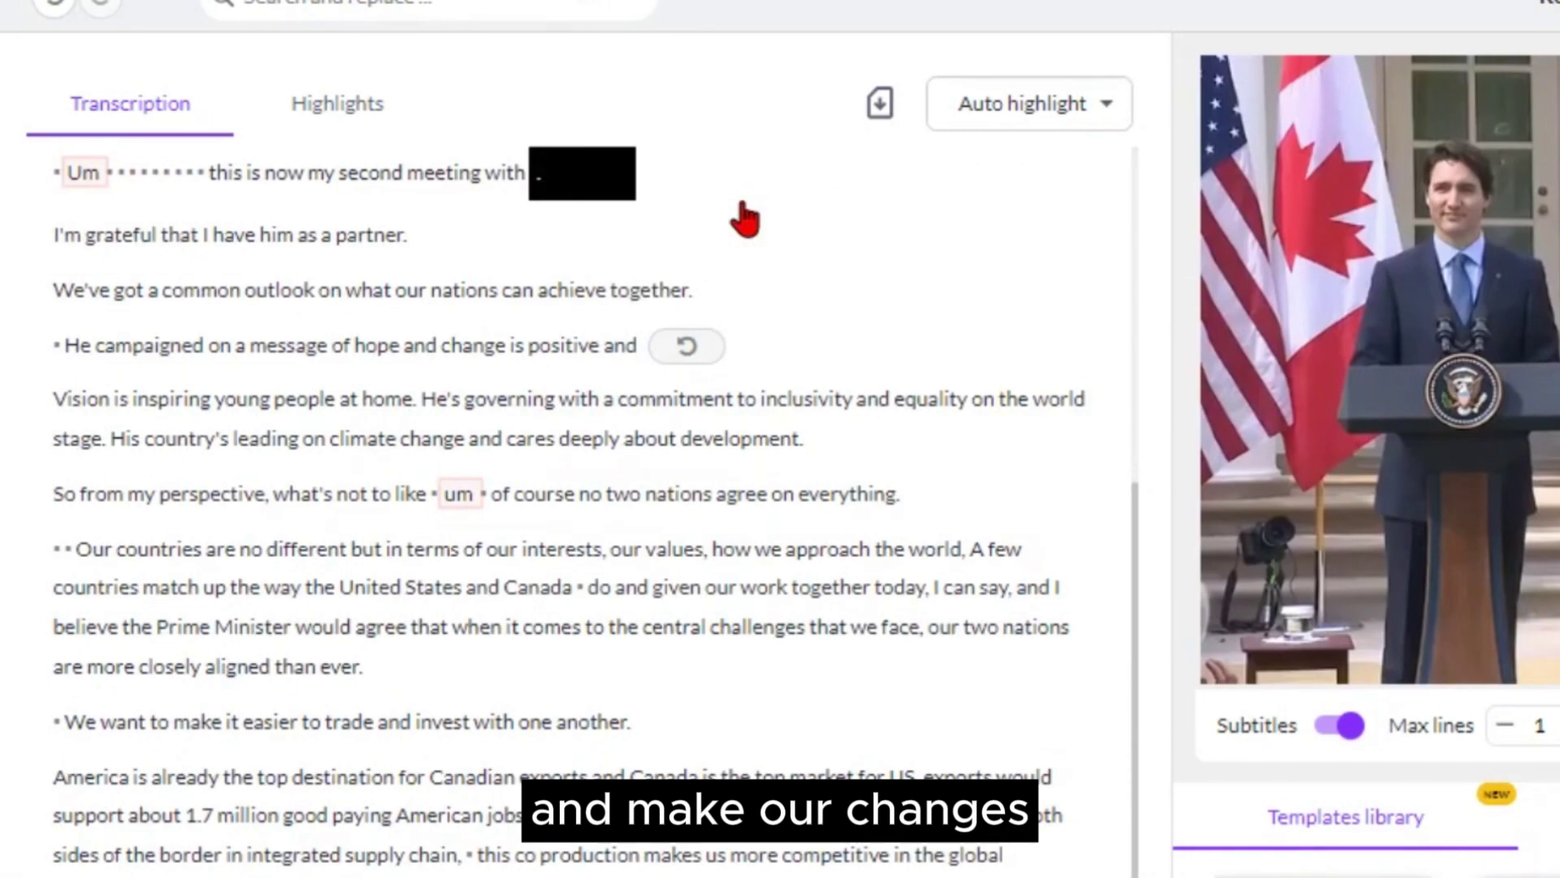
type("Justin")
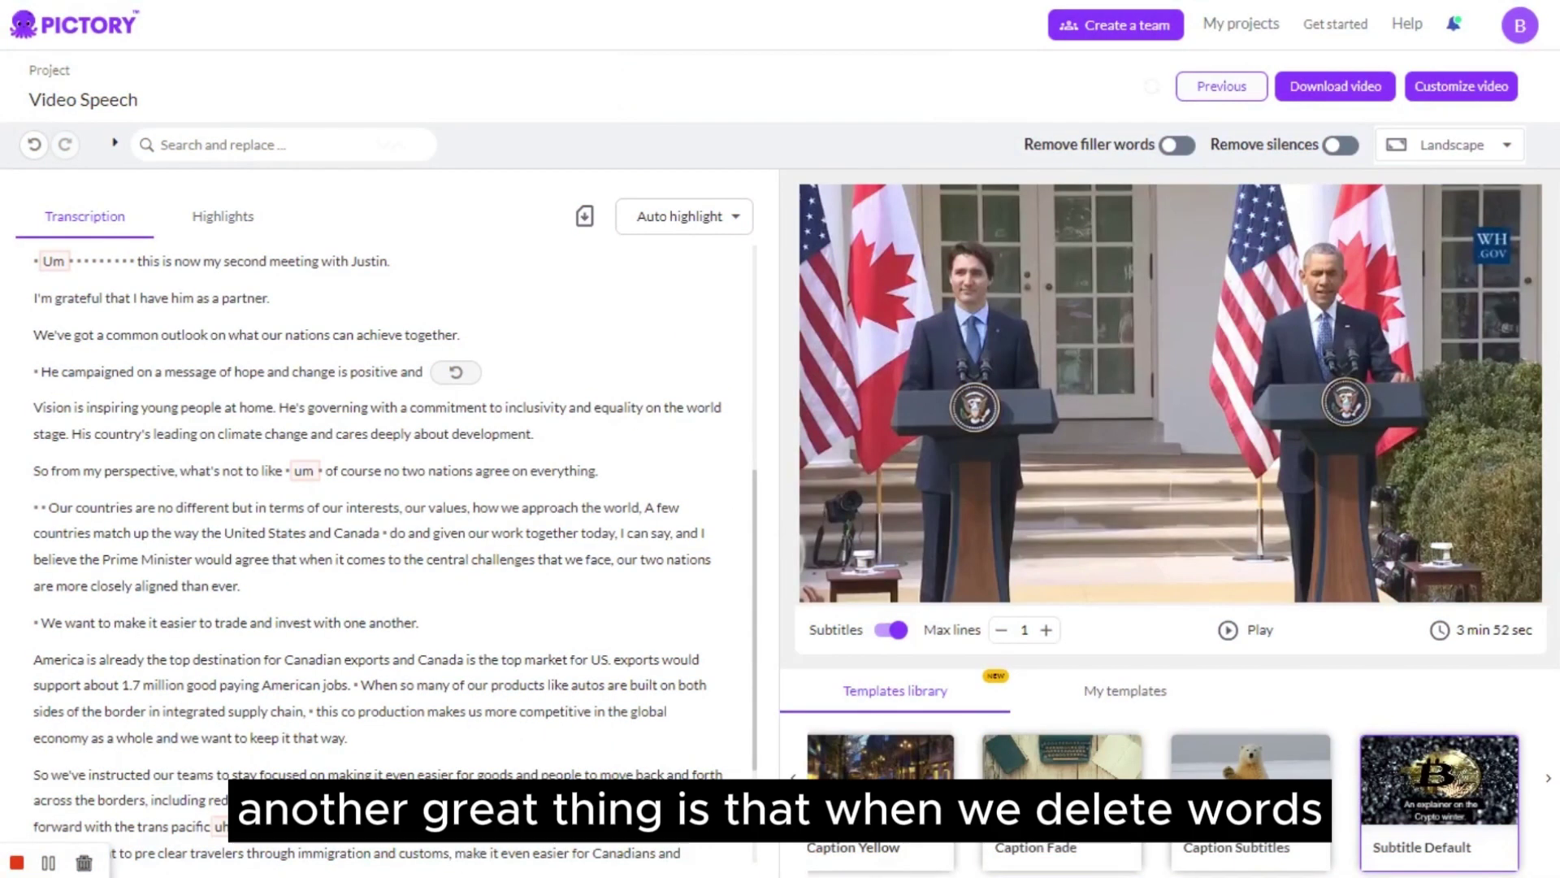
left_click(561, 473)
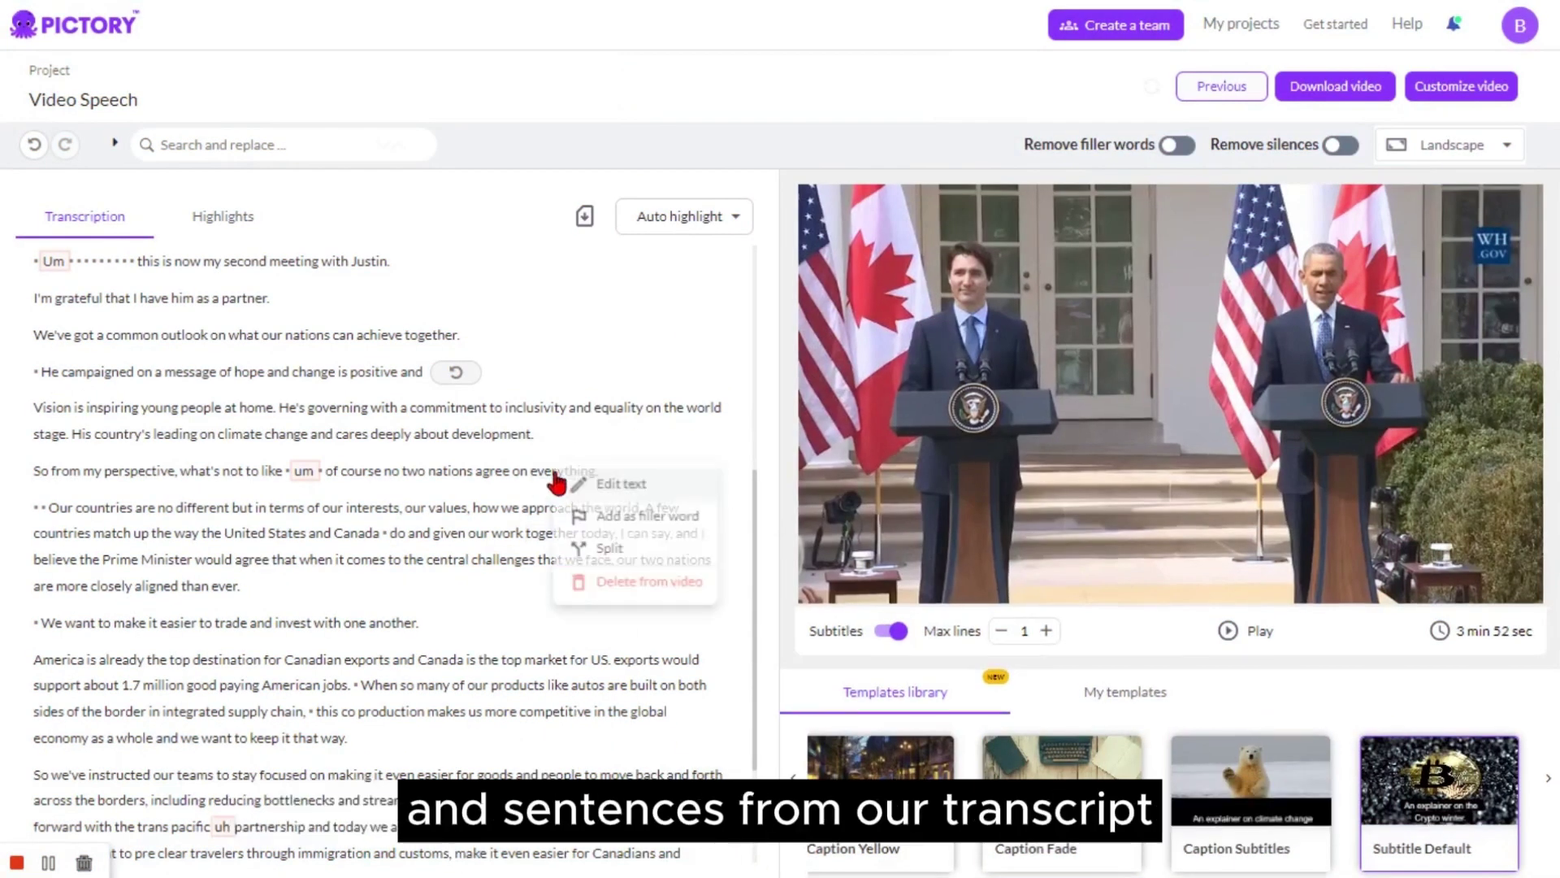
left_click(626, 585)
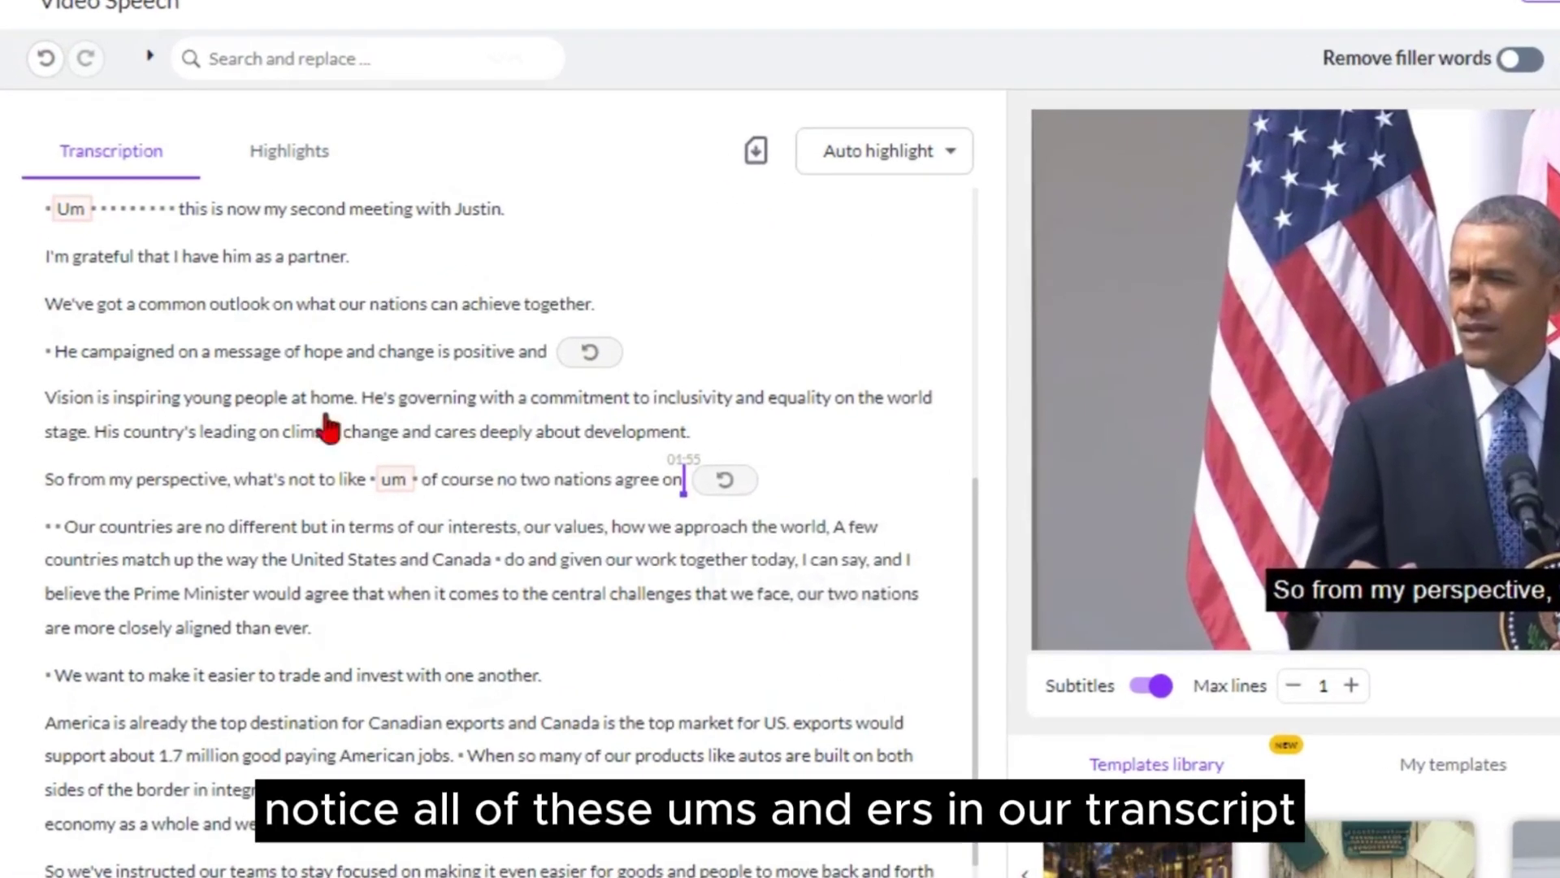
- Turn on Remove filler words to drop the 'uh' and 'um' fillers
scroll(520, 496, "down", 3)
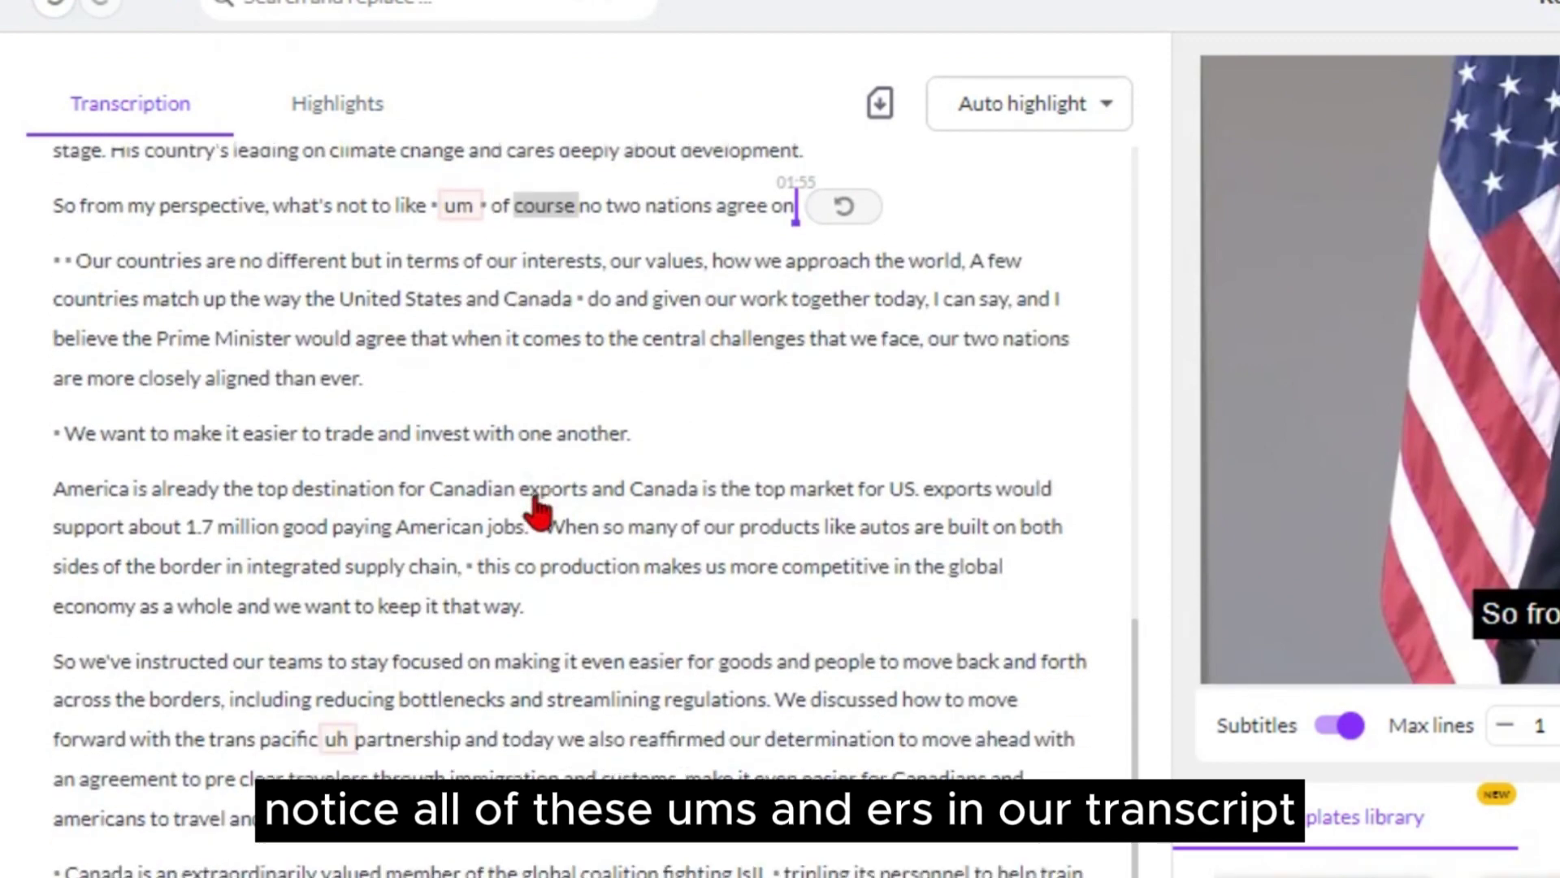
scroll(536, 504, "up", 8)
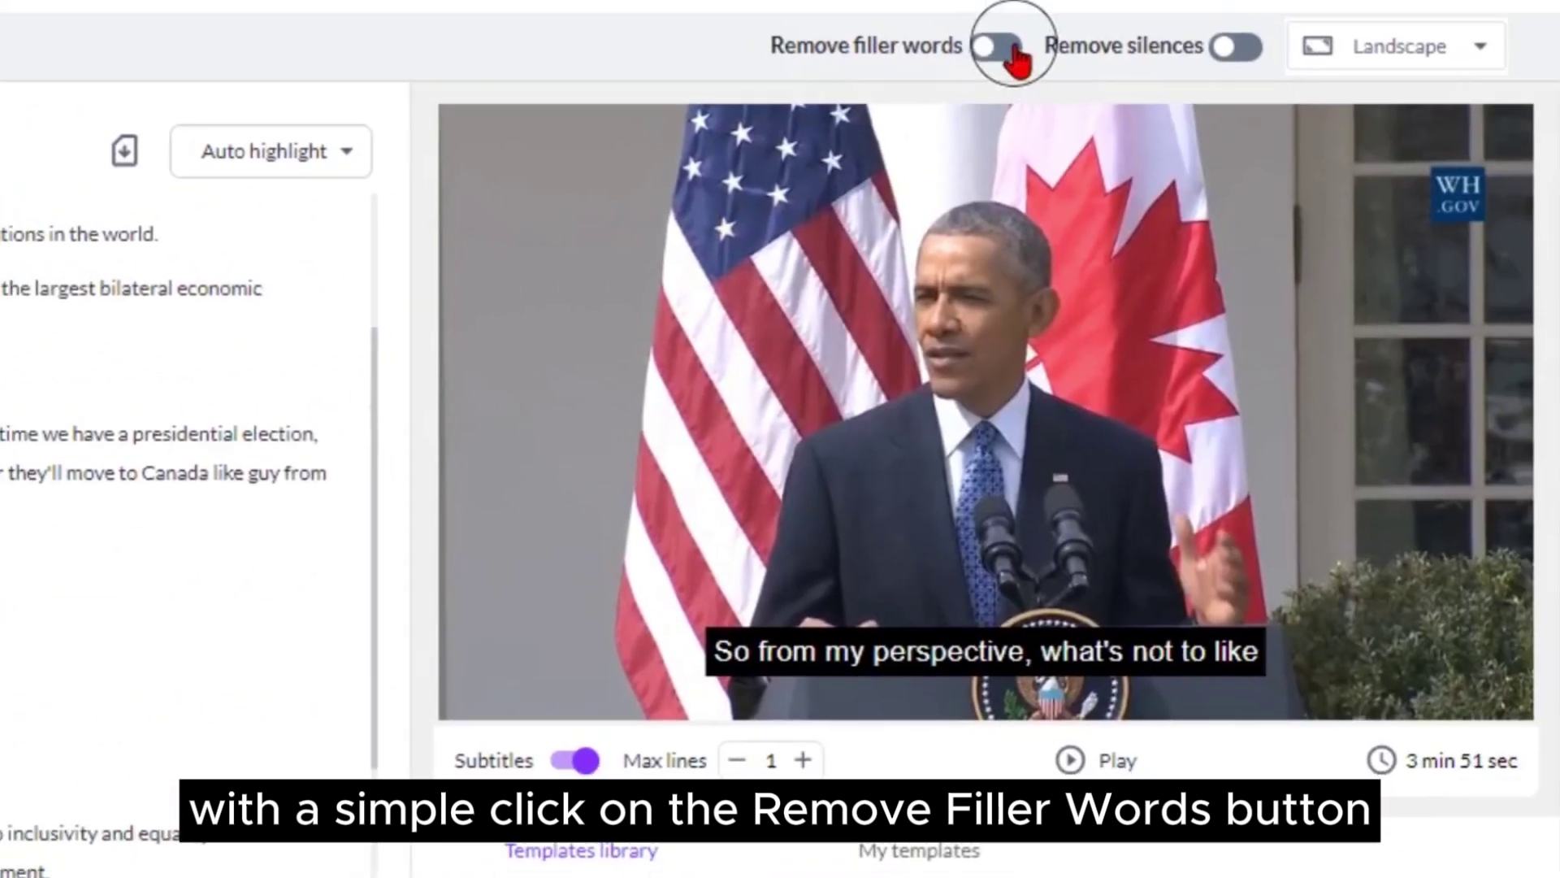
left_click(1401, 16)
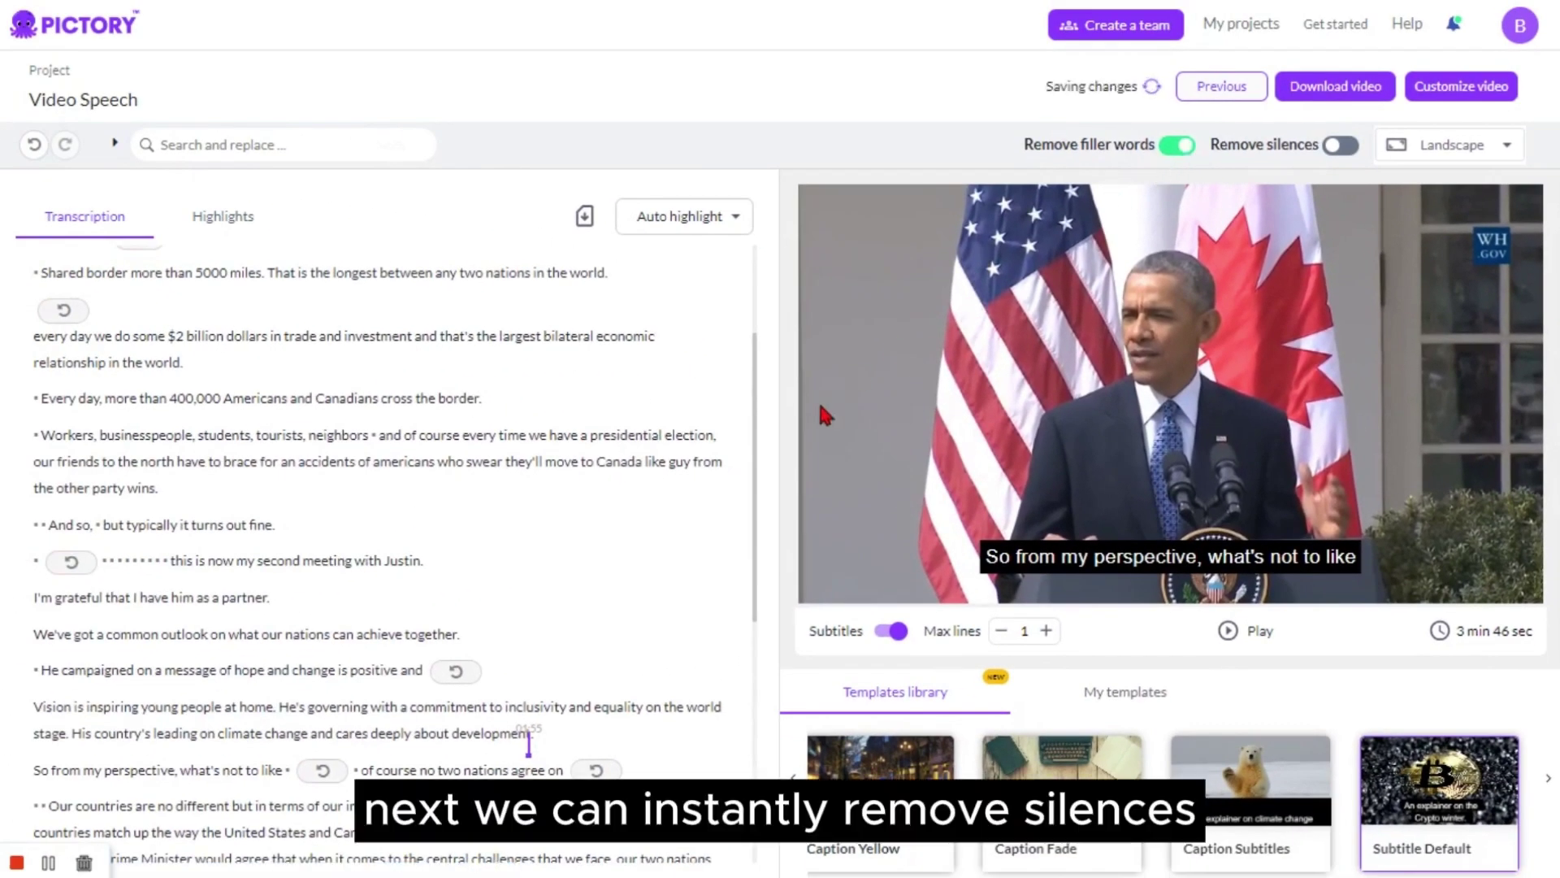
- Remove every silence longer than 1 second from the transcript
scroll(558, 578, "up", 3)
scroll(558, 578, "down", 4)
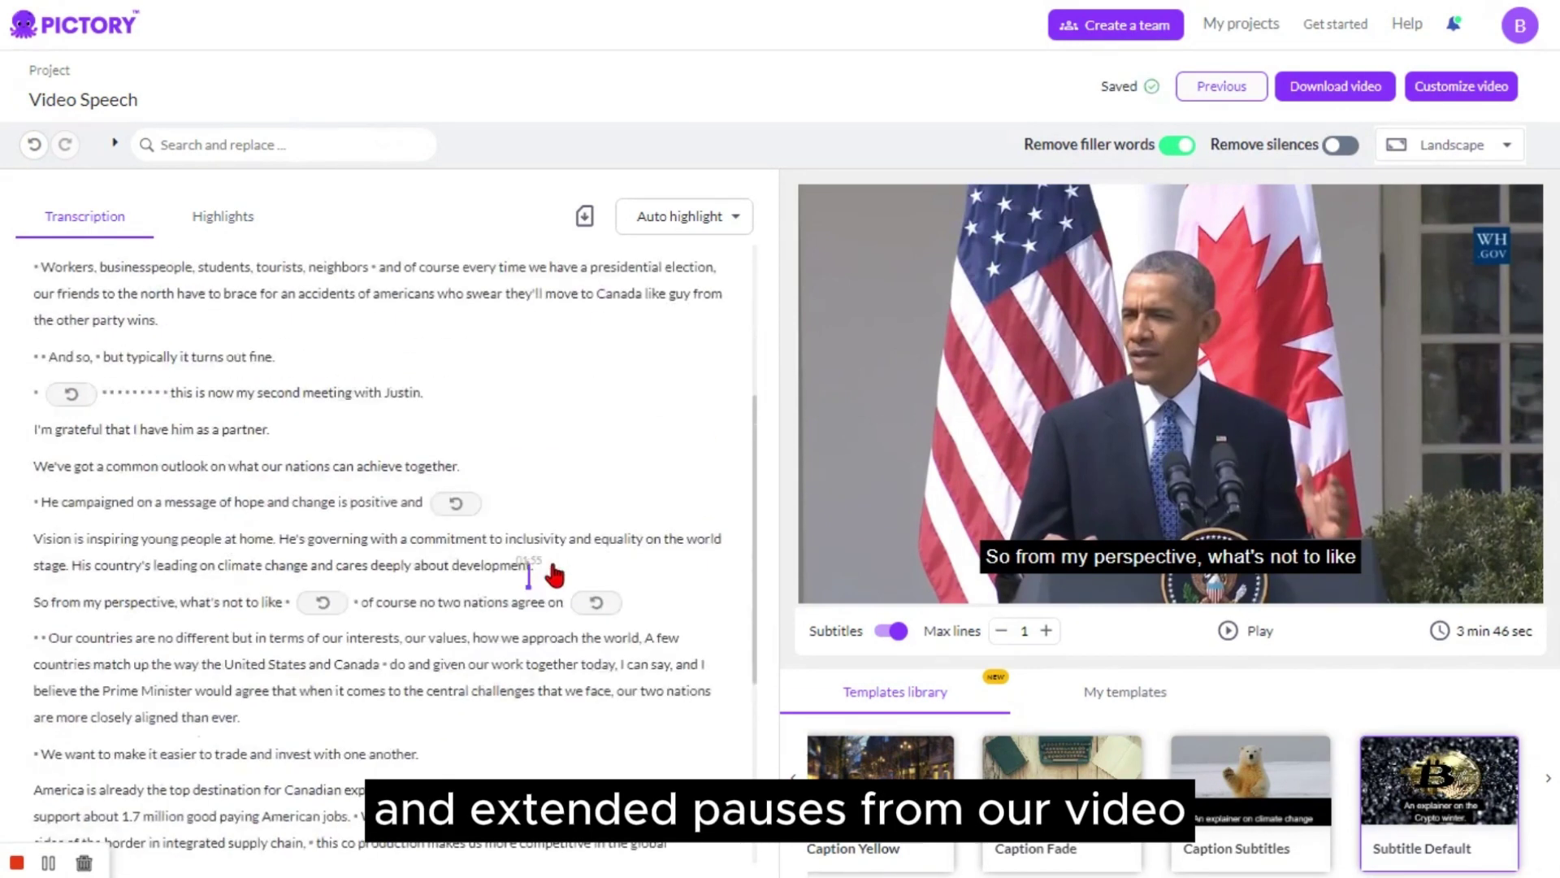
scroll(555, 575, "down", 1)
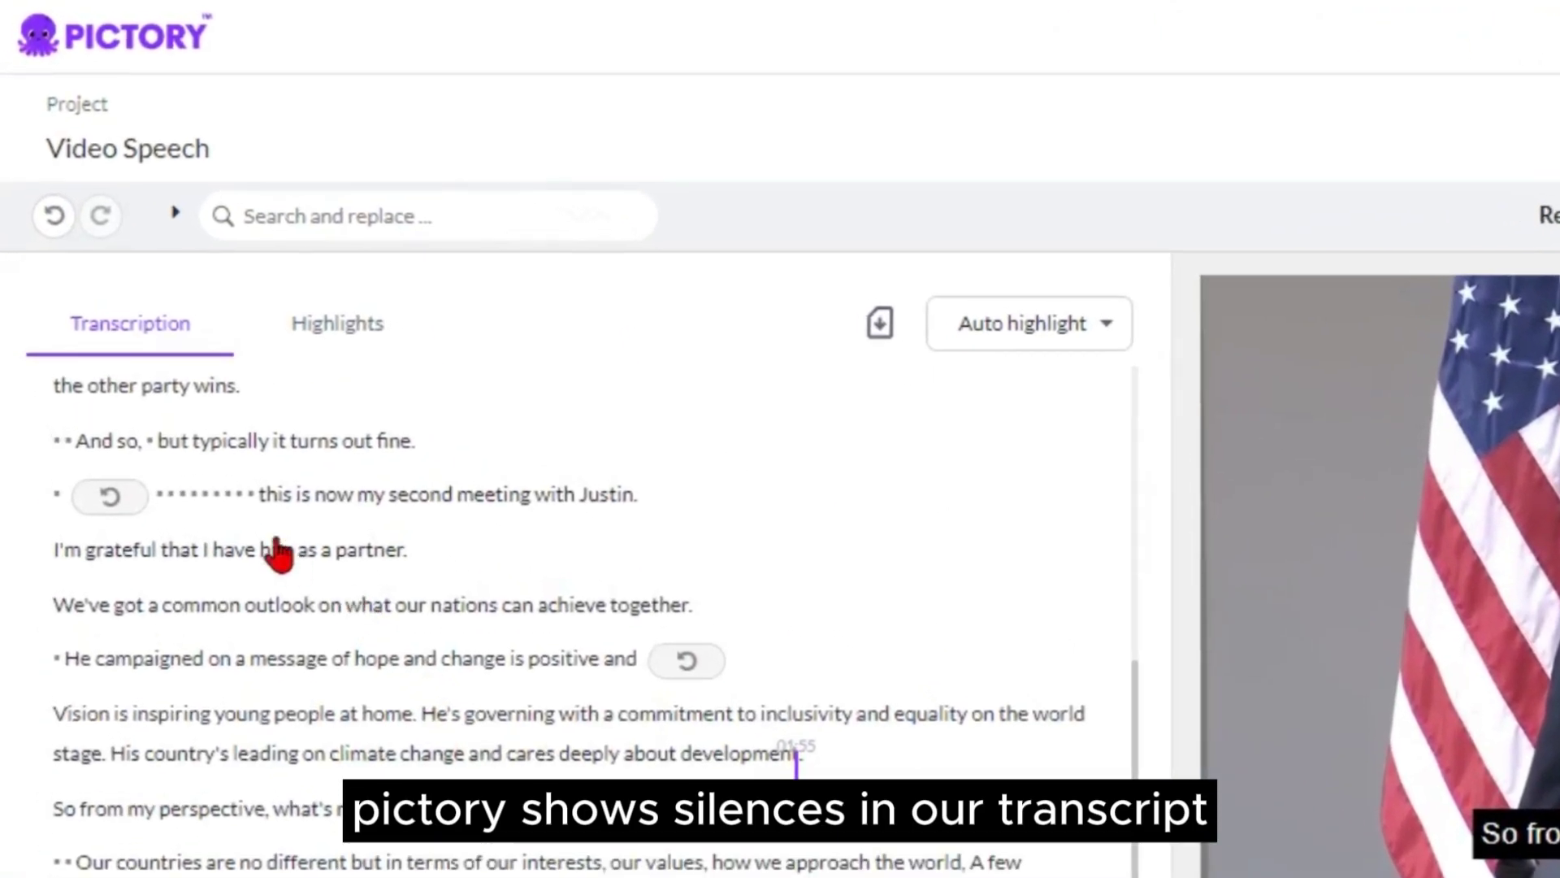
left_click(211, 494)
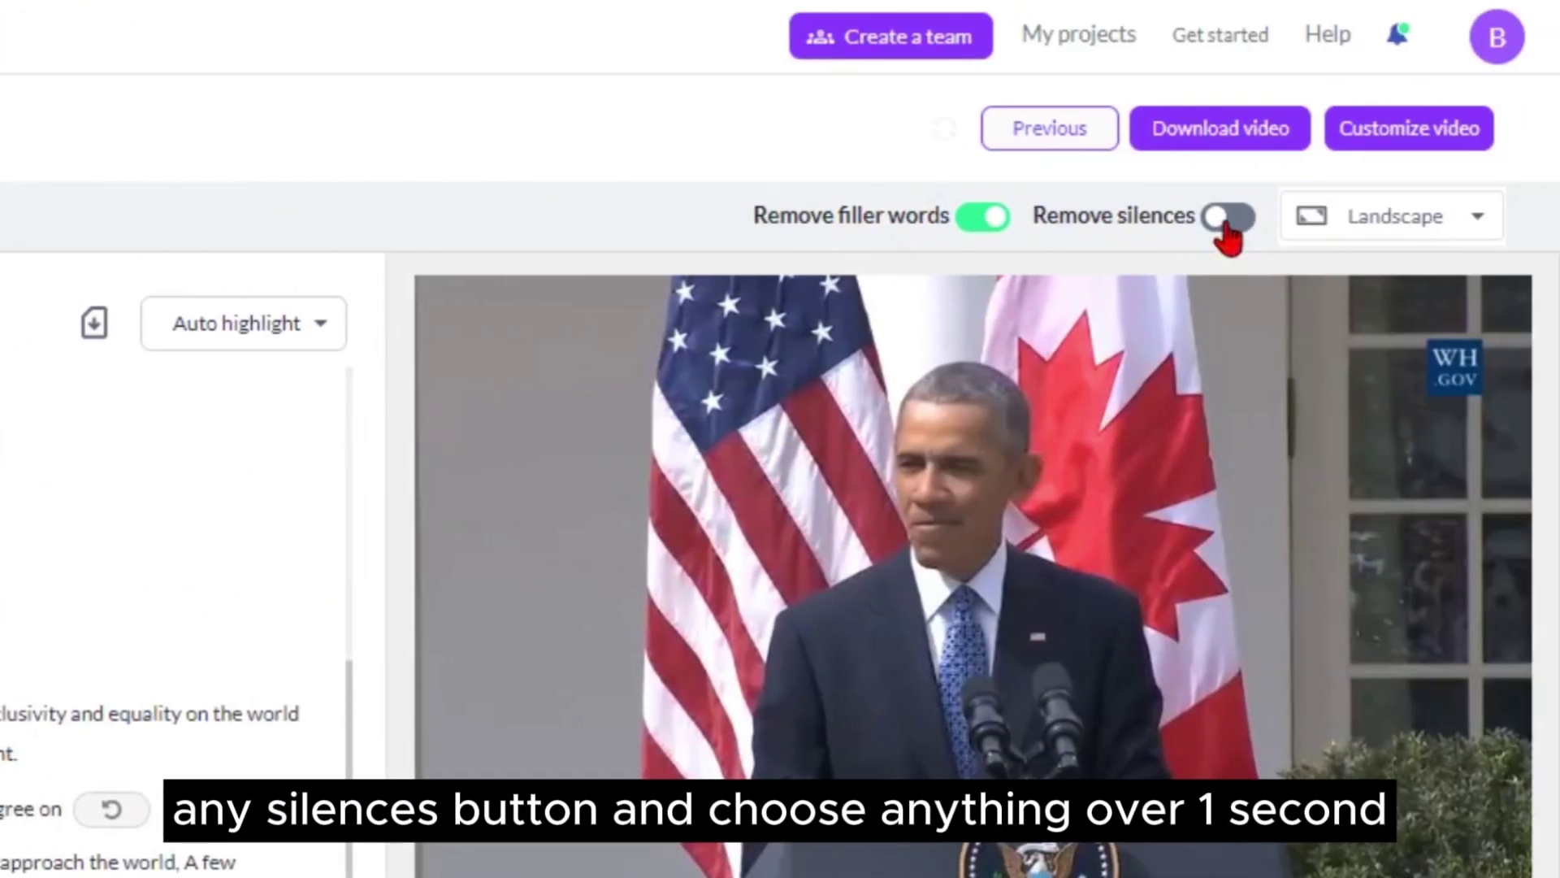
left_click(1229, 221)
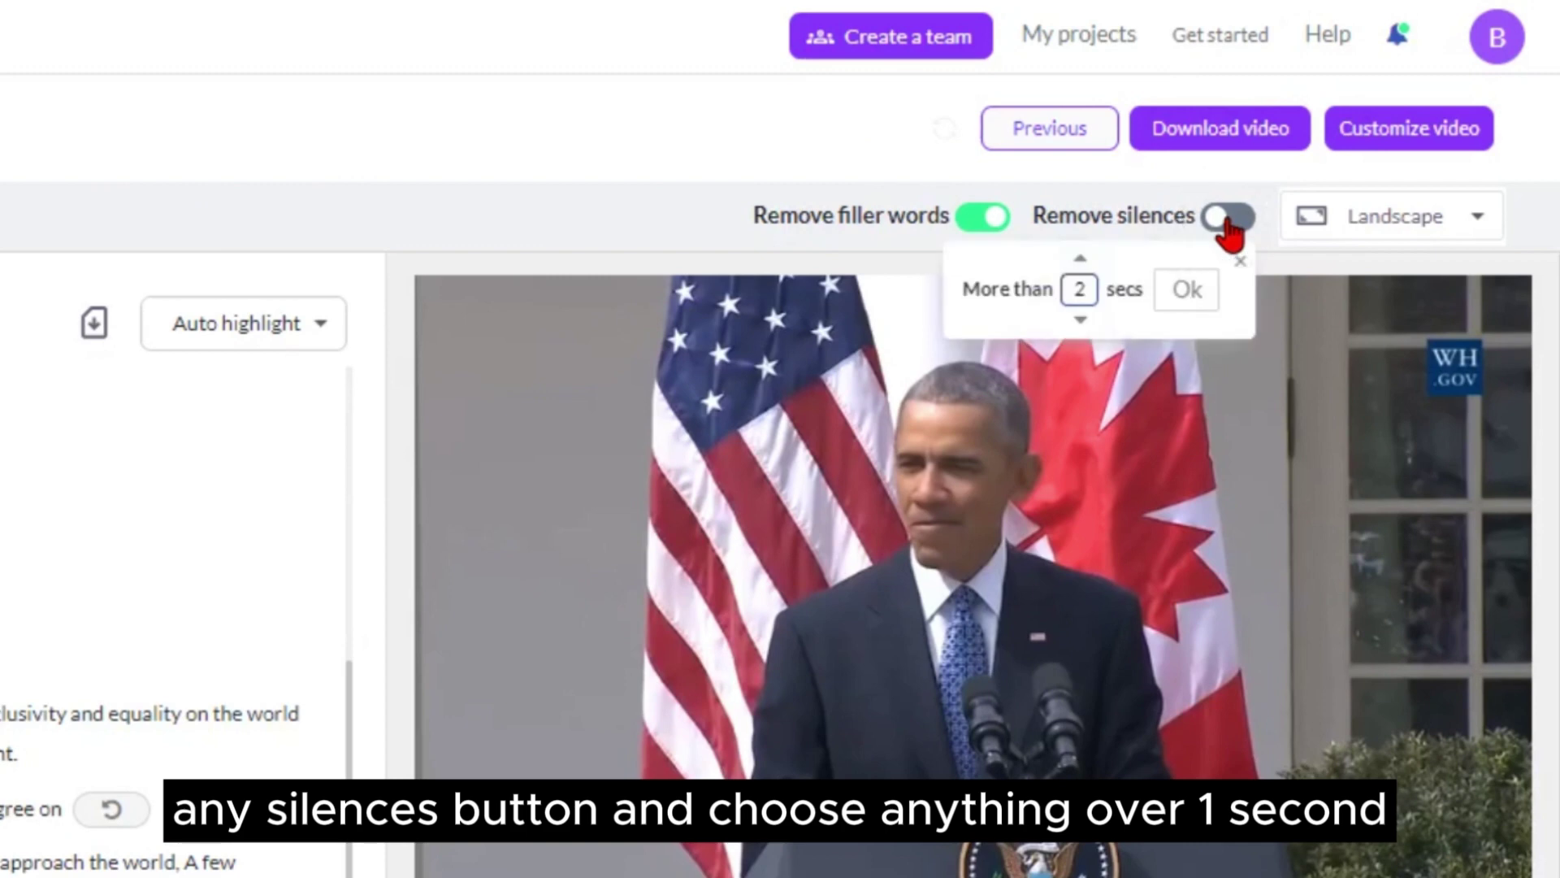
left_click(1081, 320)
left_click(1188, 290)
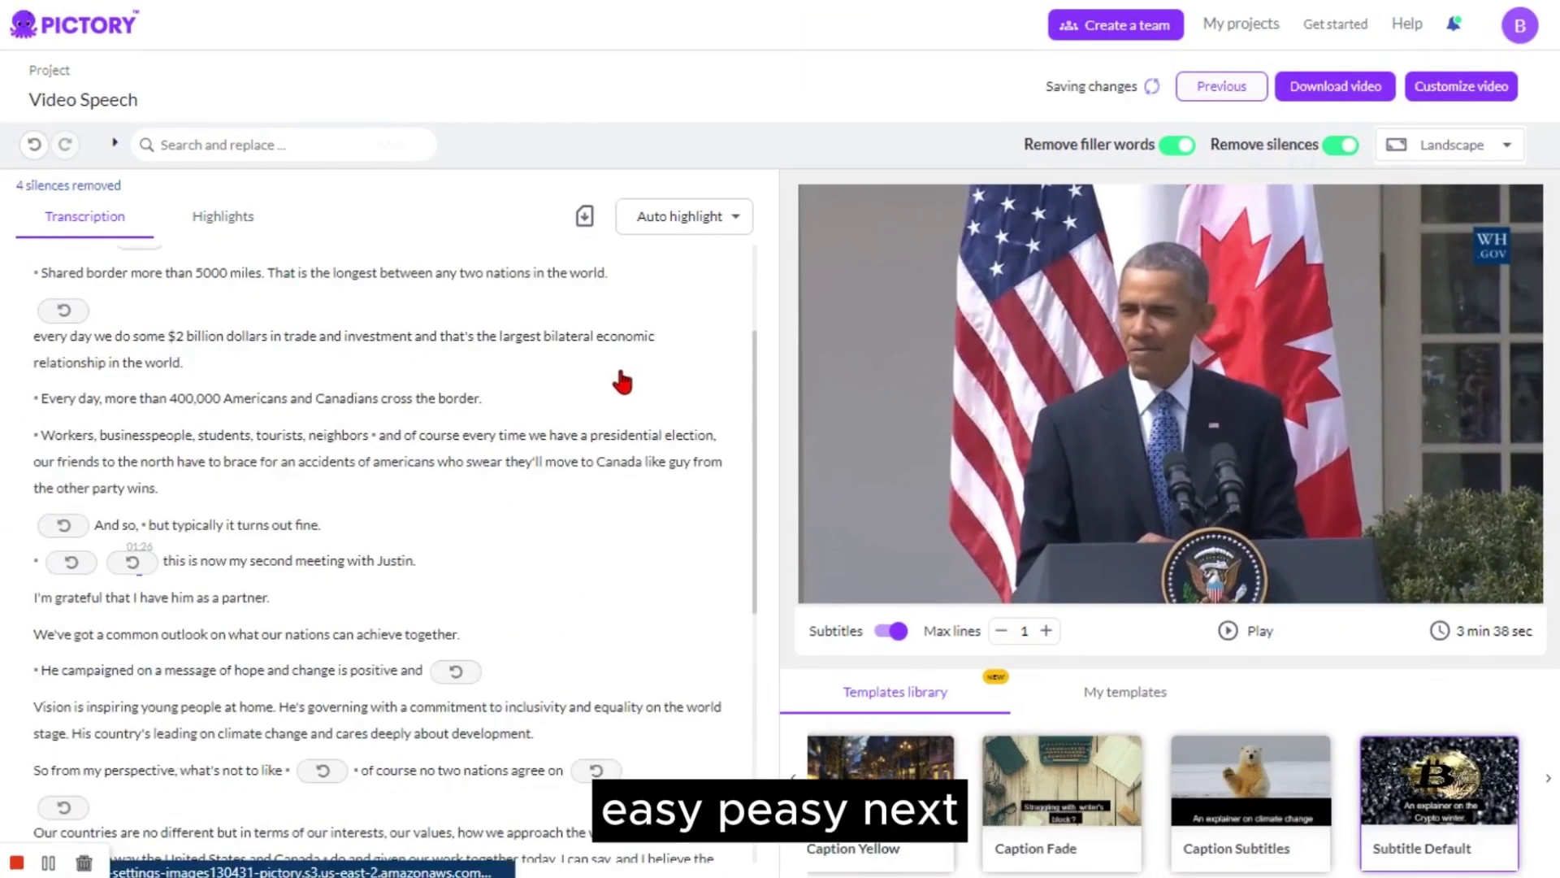
- Auto-highlight a 2 mins summary and scroll through the seven highlighted transcript sentences
scroll(622, 380, "up", 2)
scroll(622, 380, "down", 4)
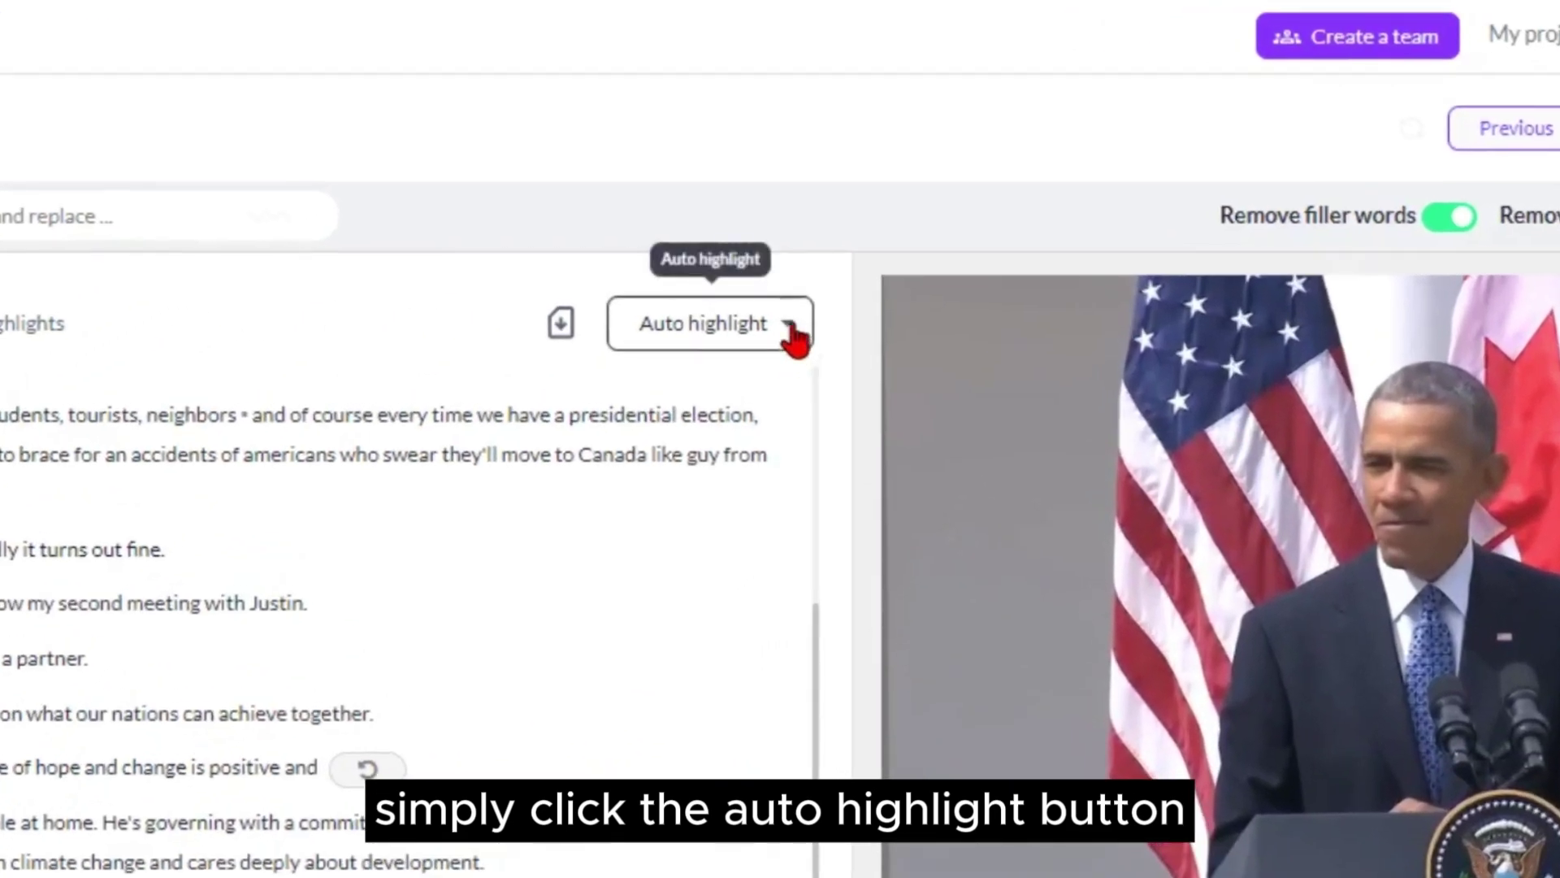
left_click(793, 335)
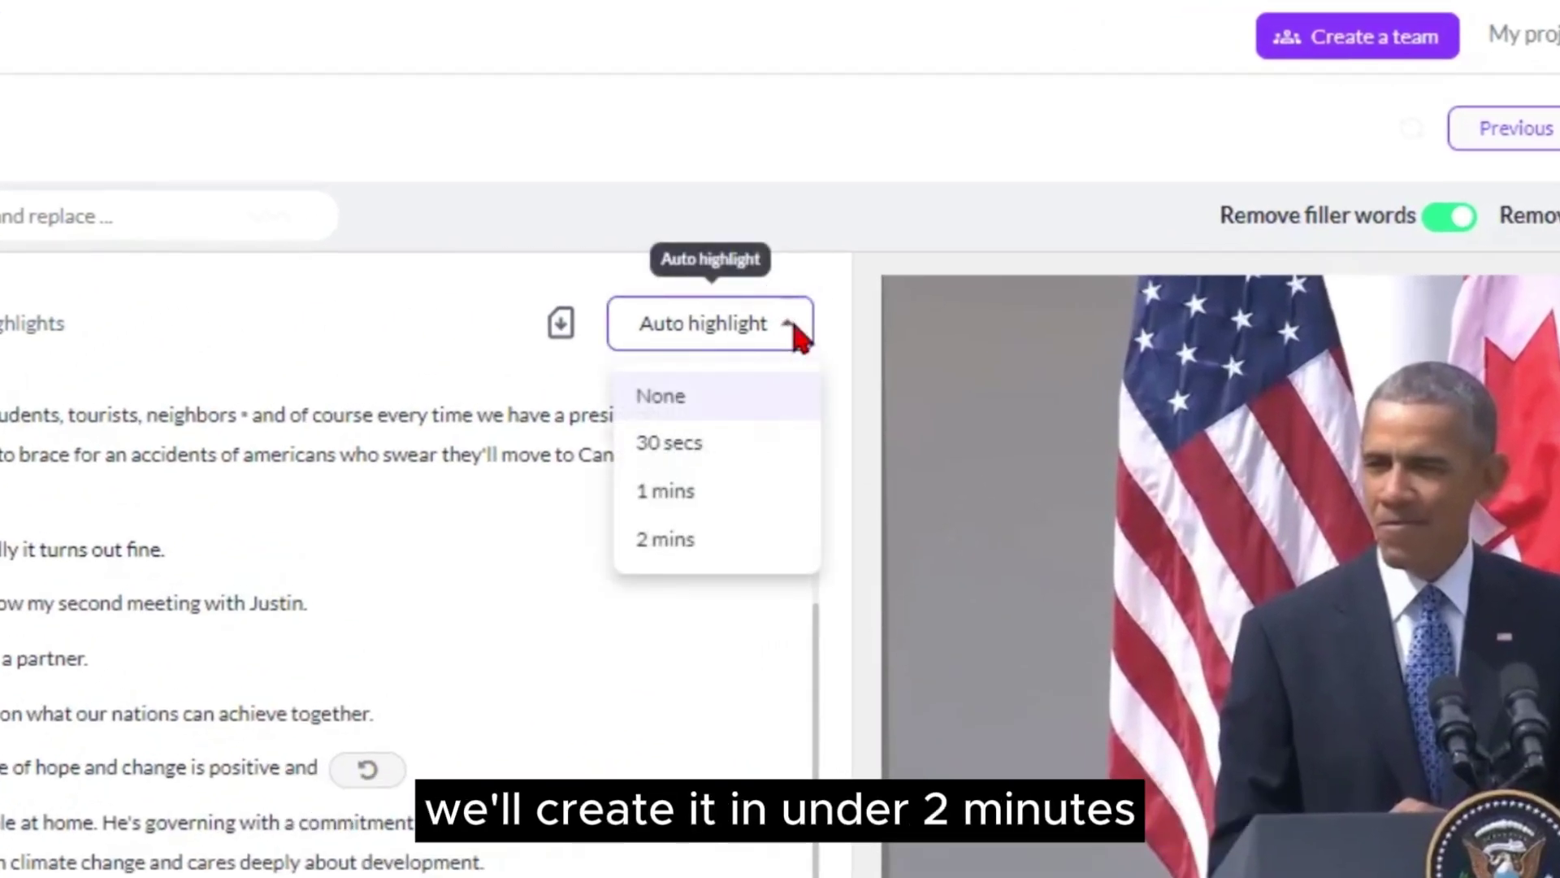
left_click(731, 540)
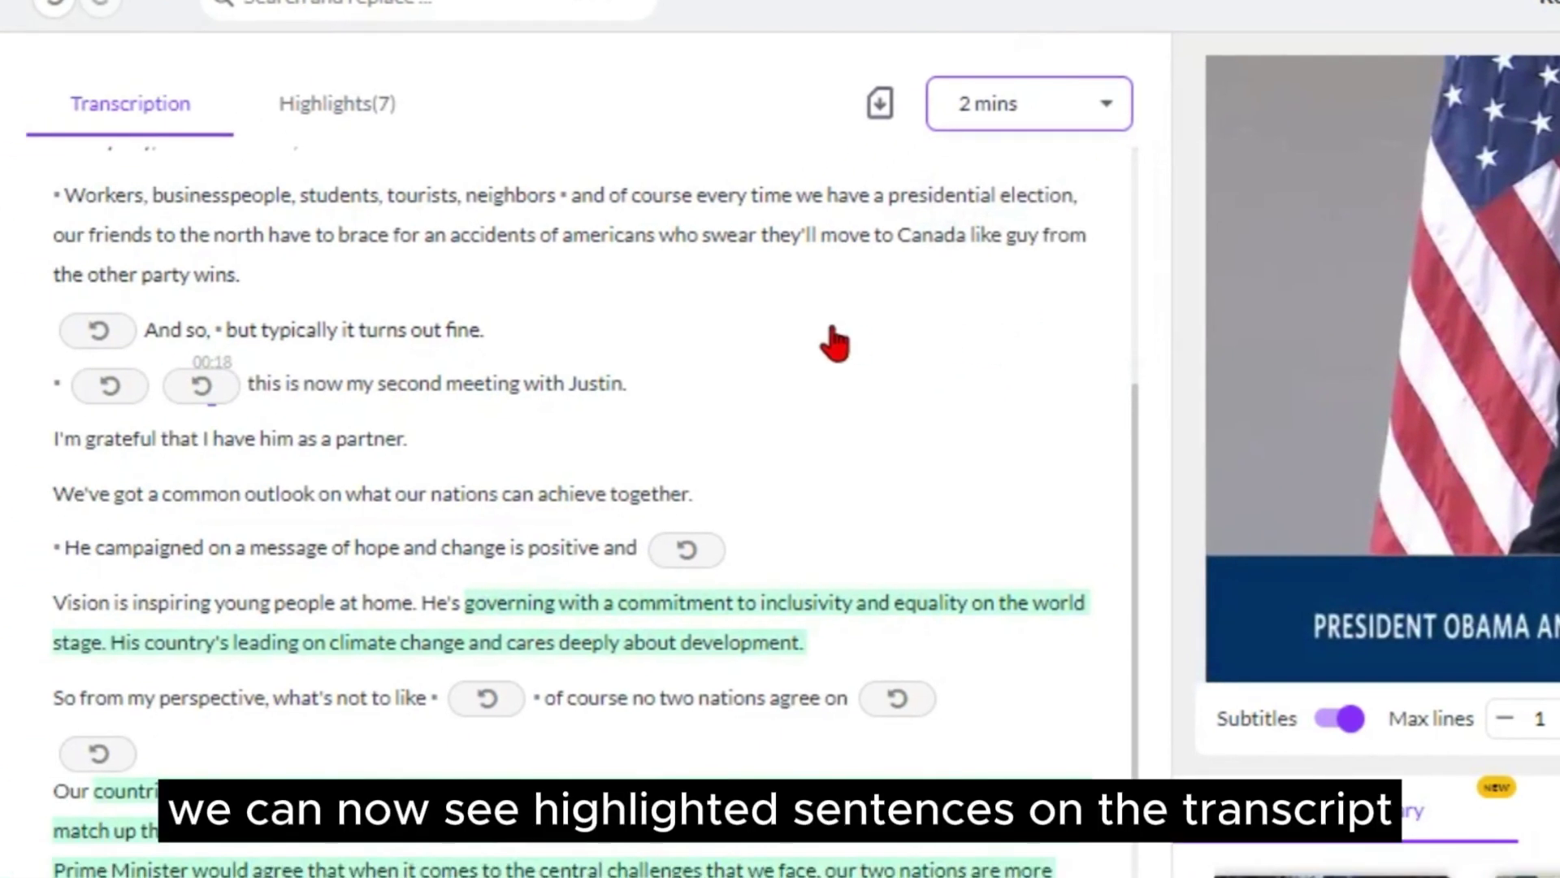
scroll(835, 339, "down", 6)
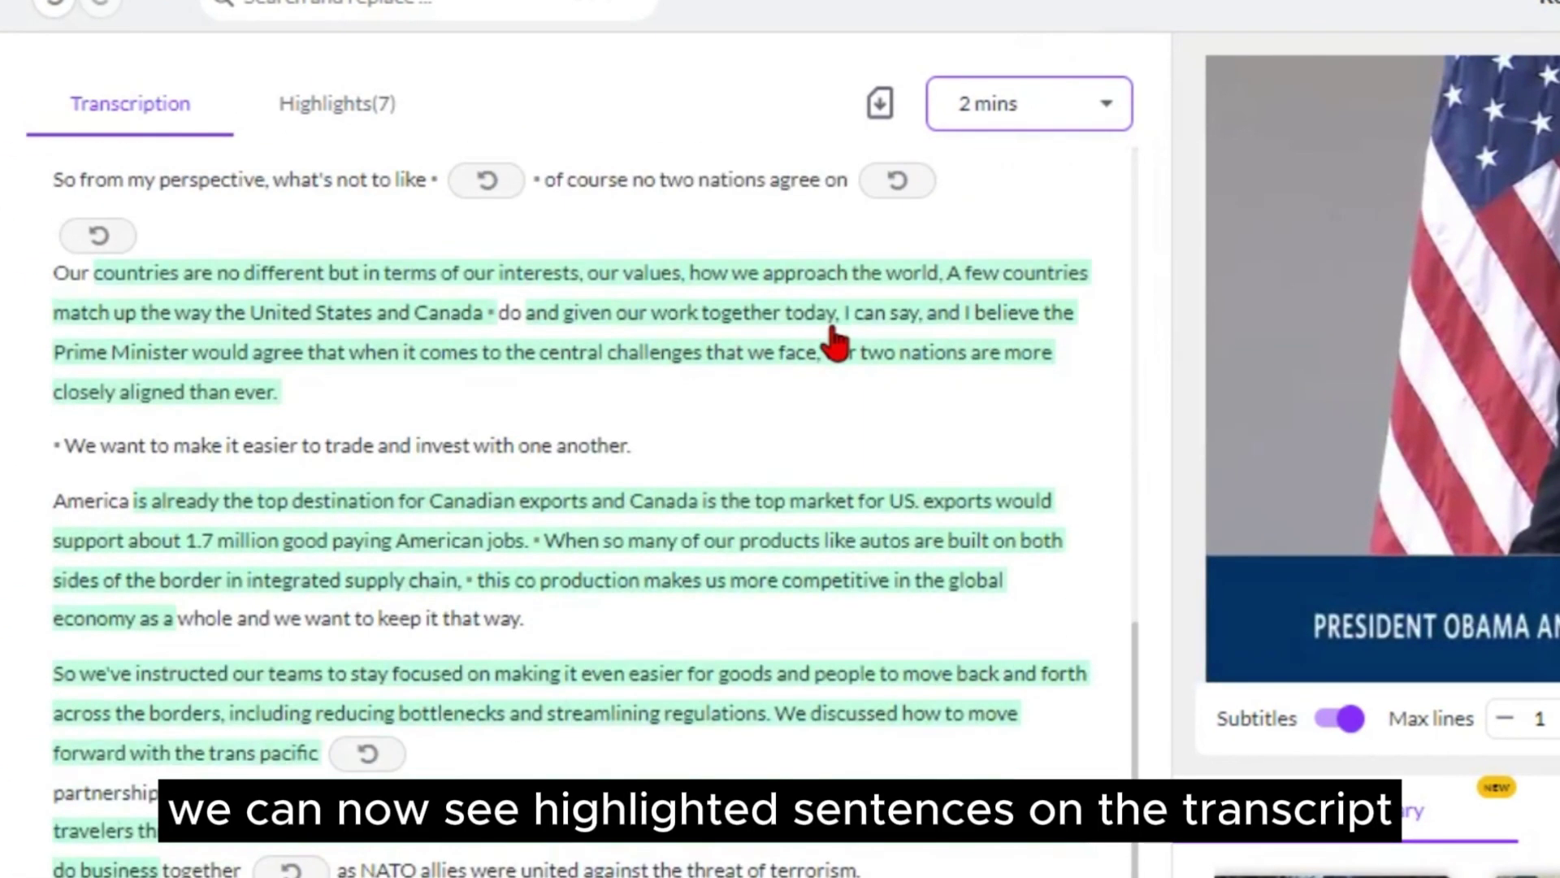
scroll(834, 339, "down", 1)
scroll(835, 341, "up", 5)
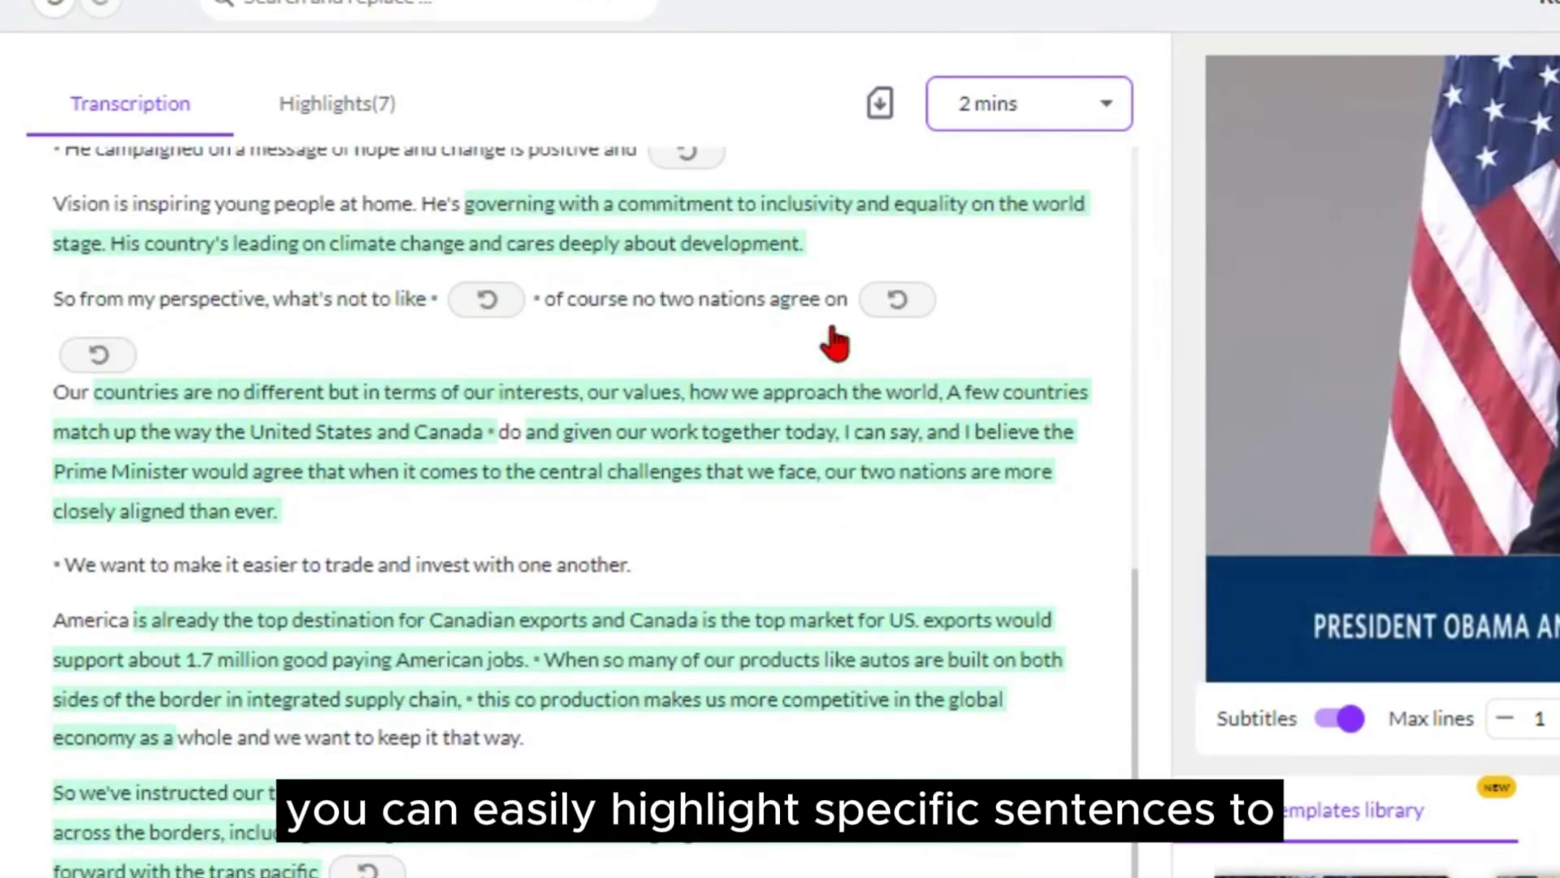
scroll(834, 340, "up", 6)
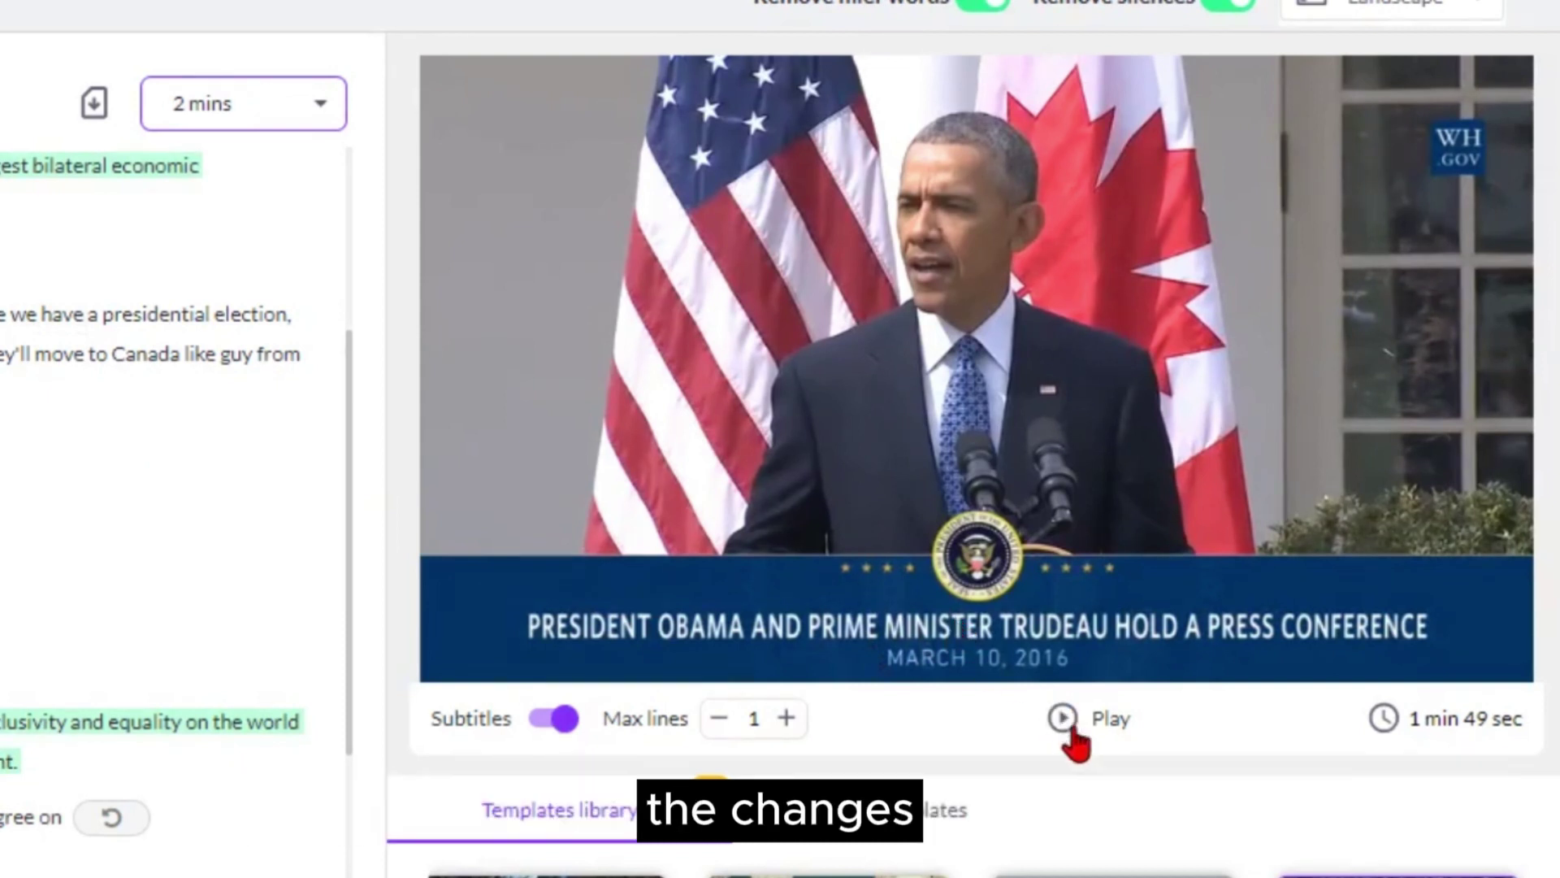
left_click(1070, 723)
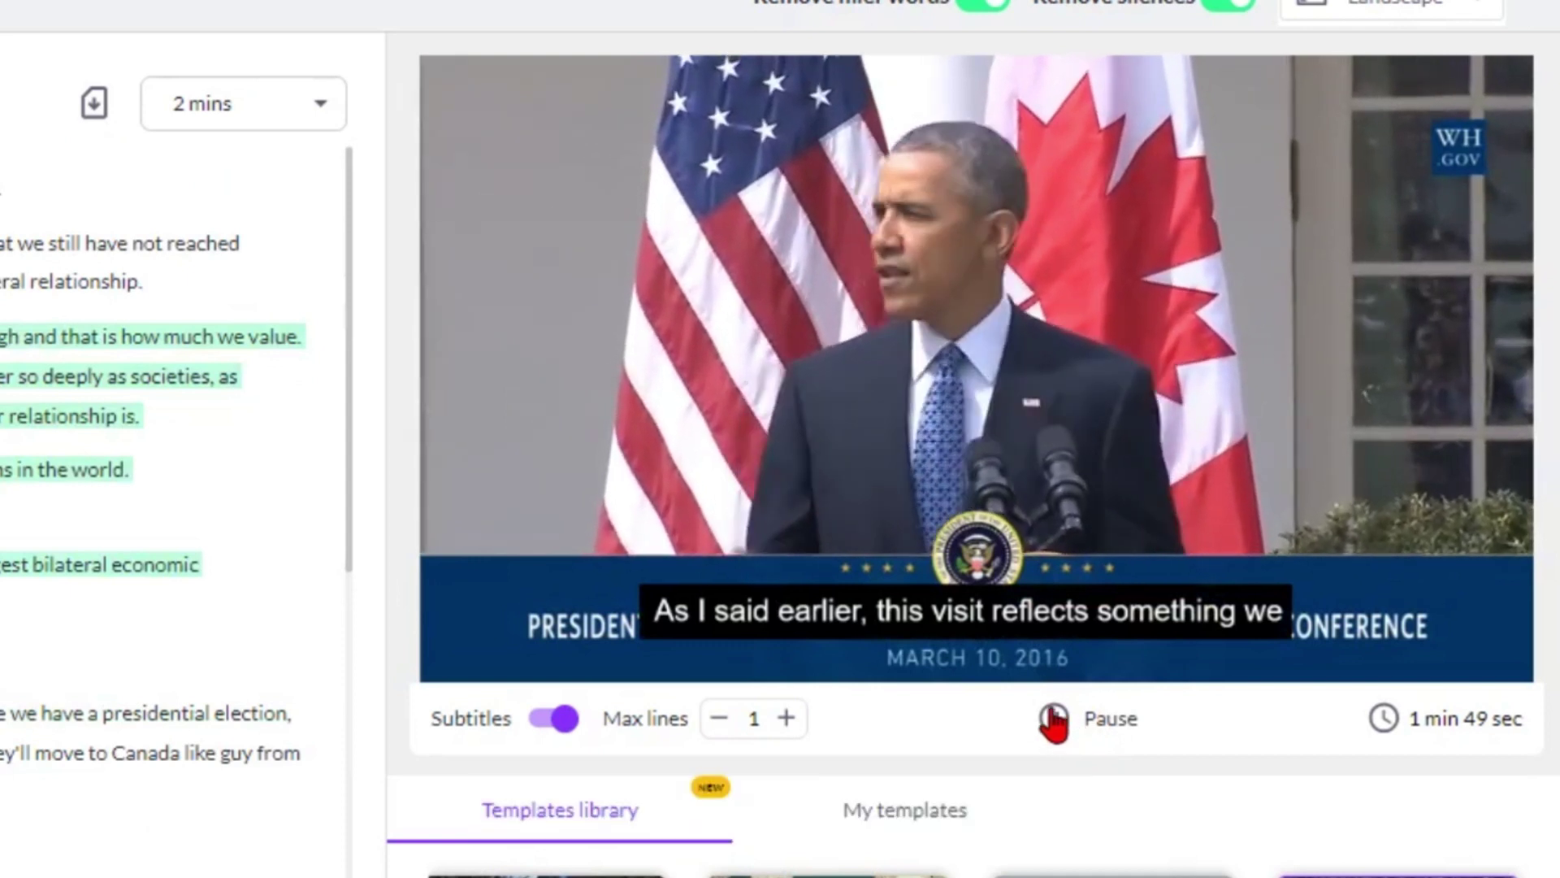
left_click(1053, 719)
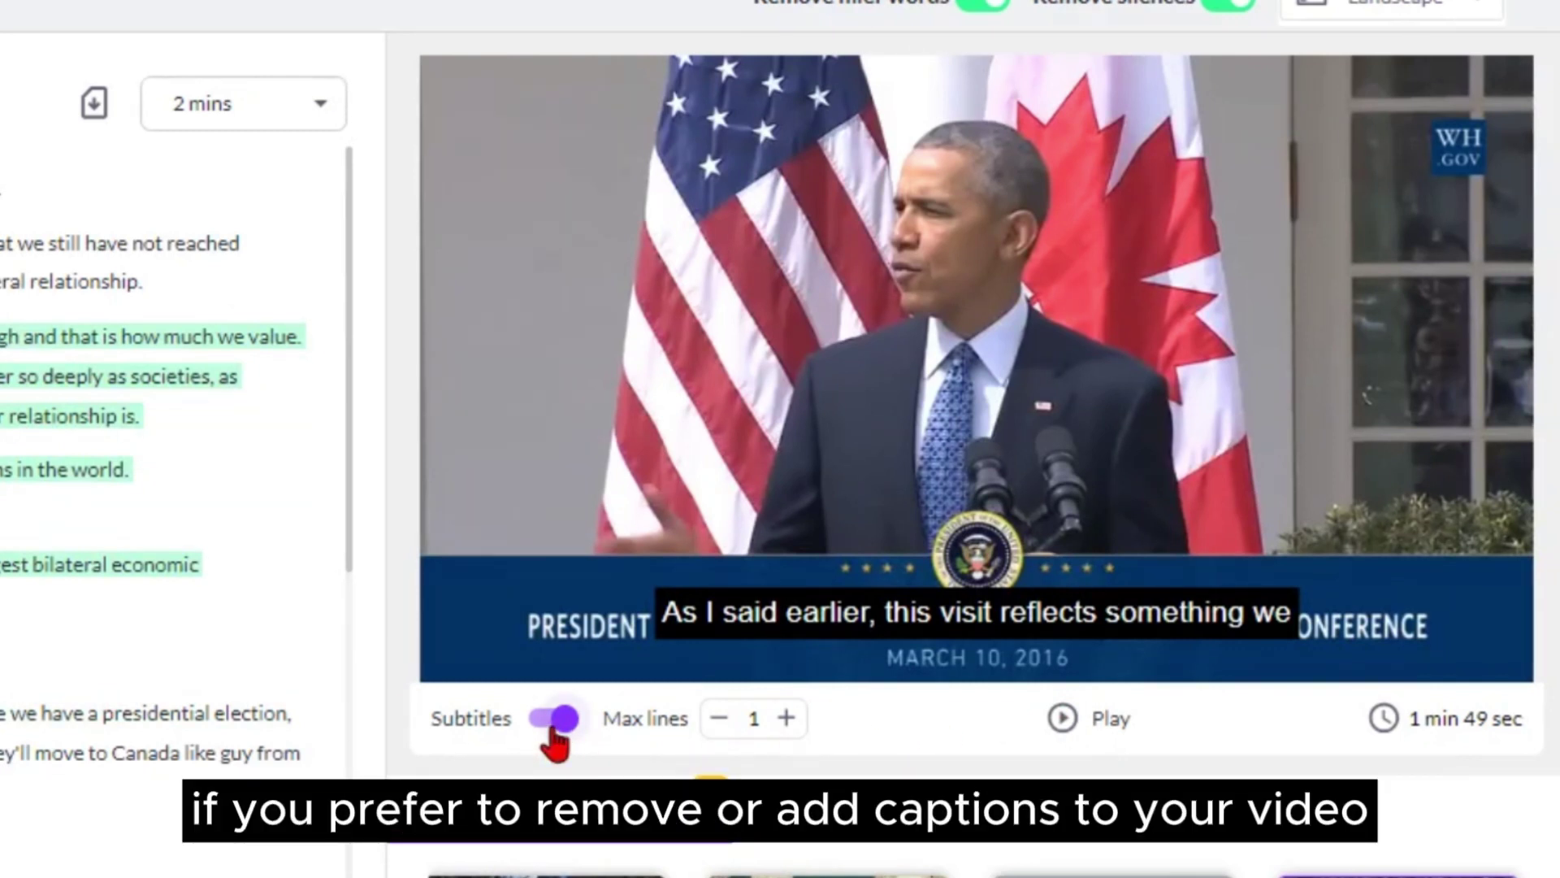
left_click(554, 728)
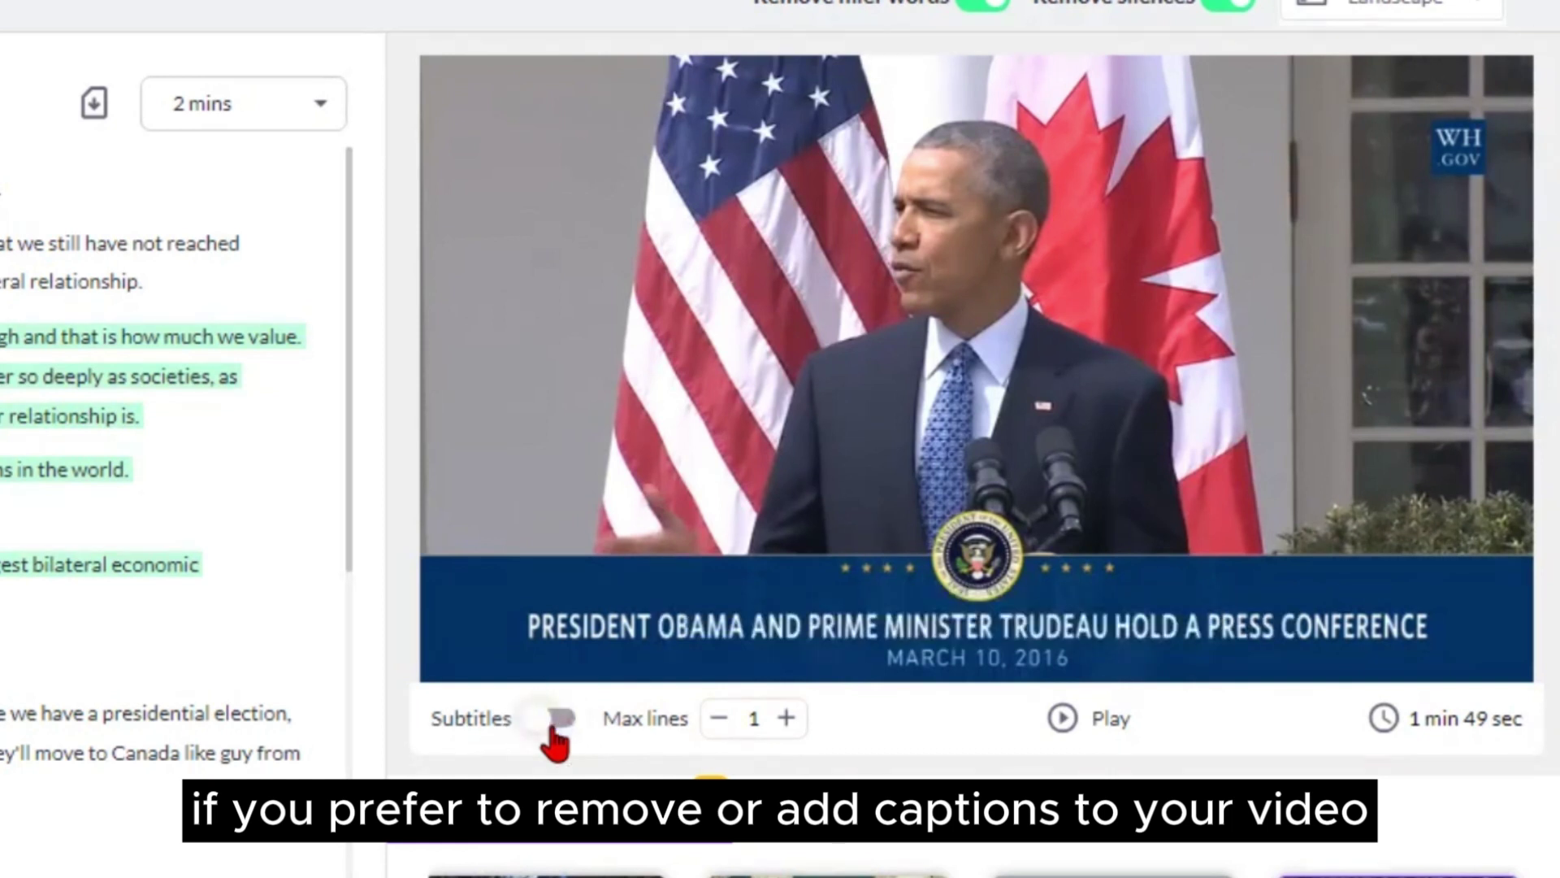
left_click(559, 728)
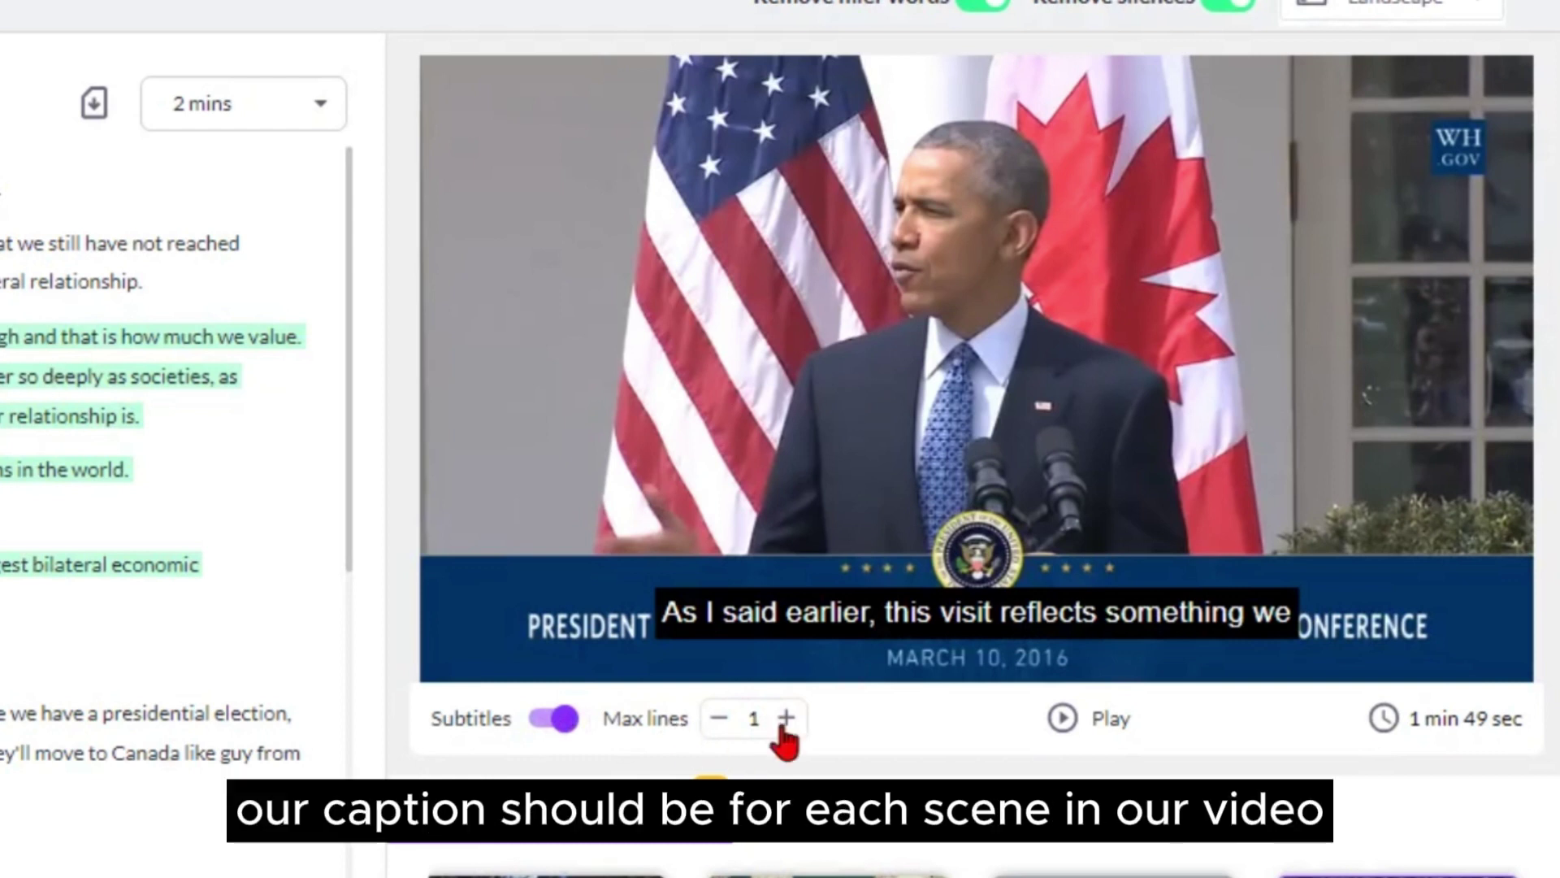
left_click(788, 723)
left_click(786, 720)
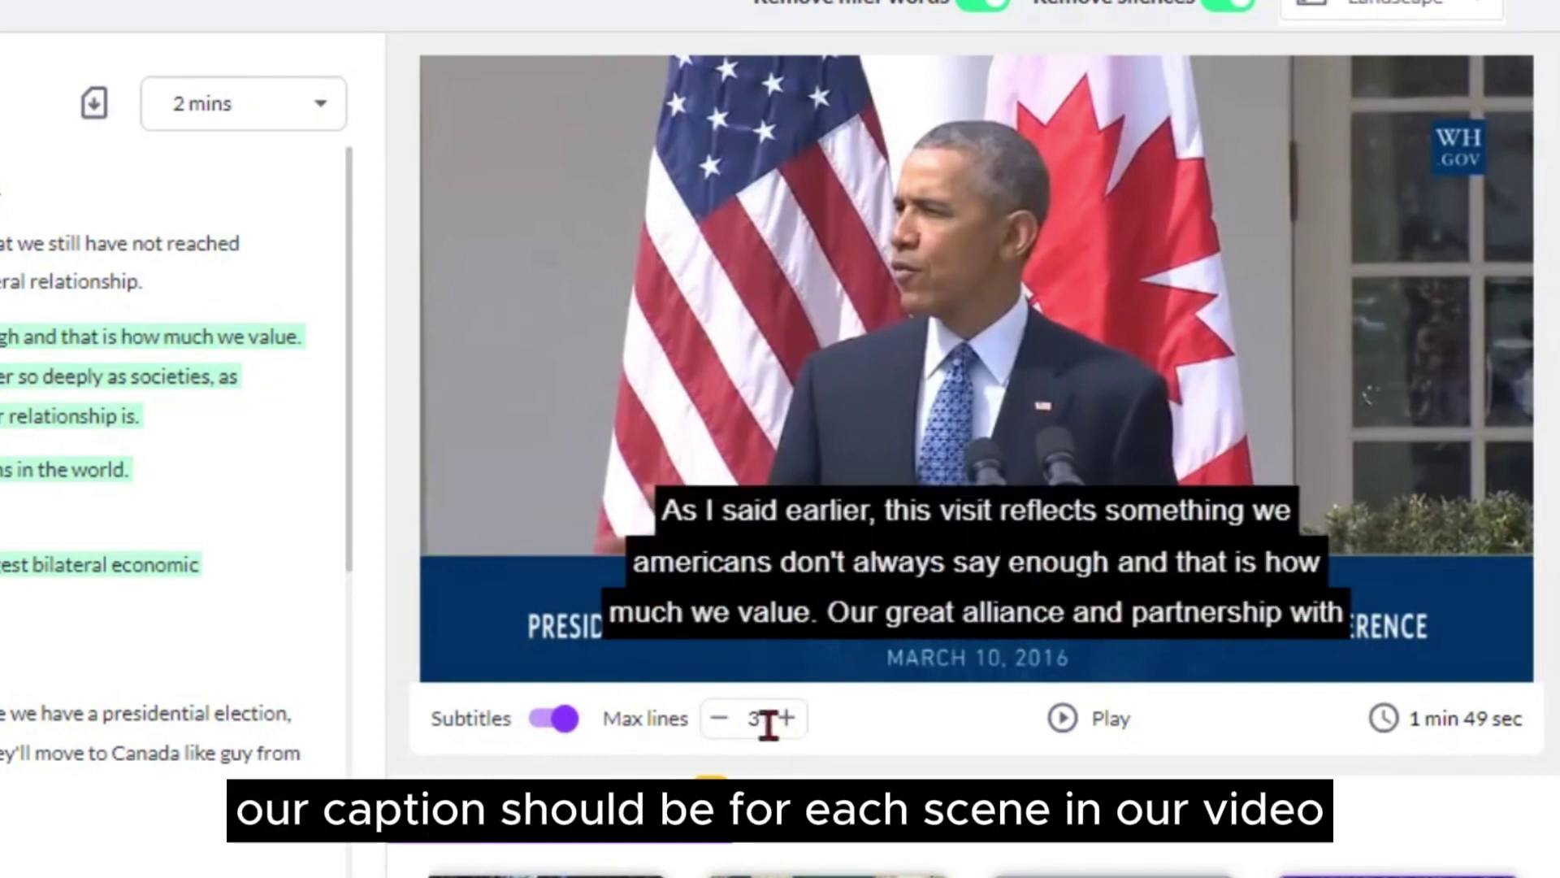
left_click(719, 718)
left_click(719, 718)
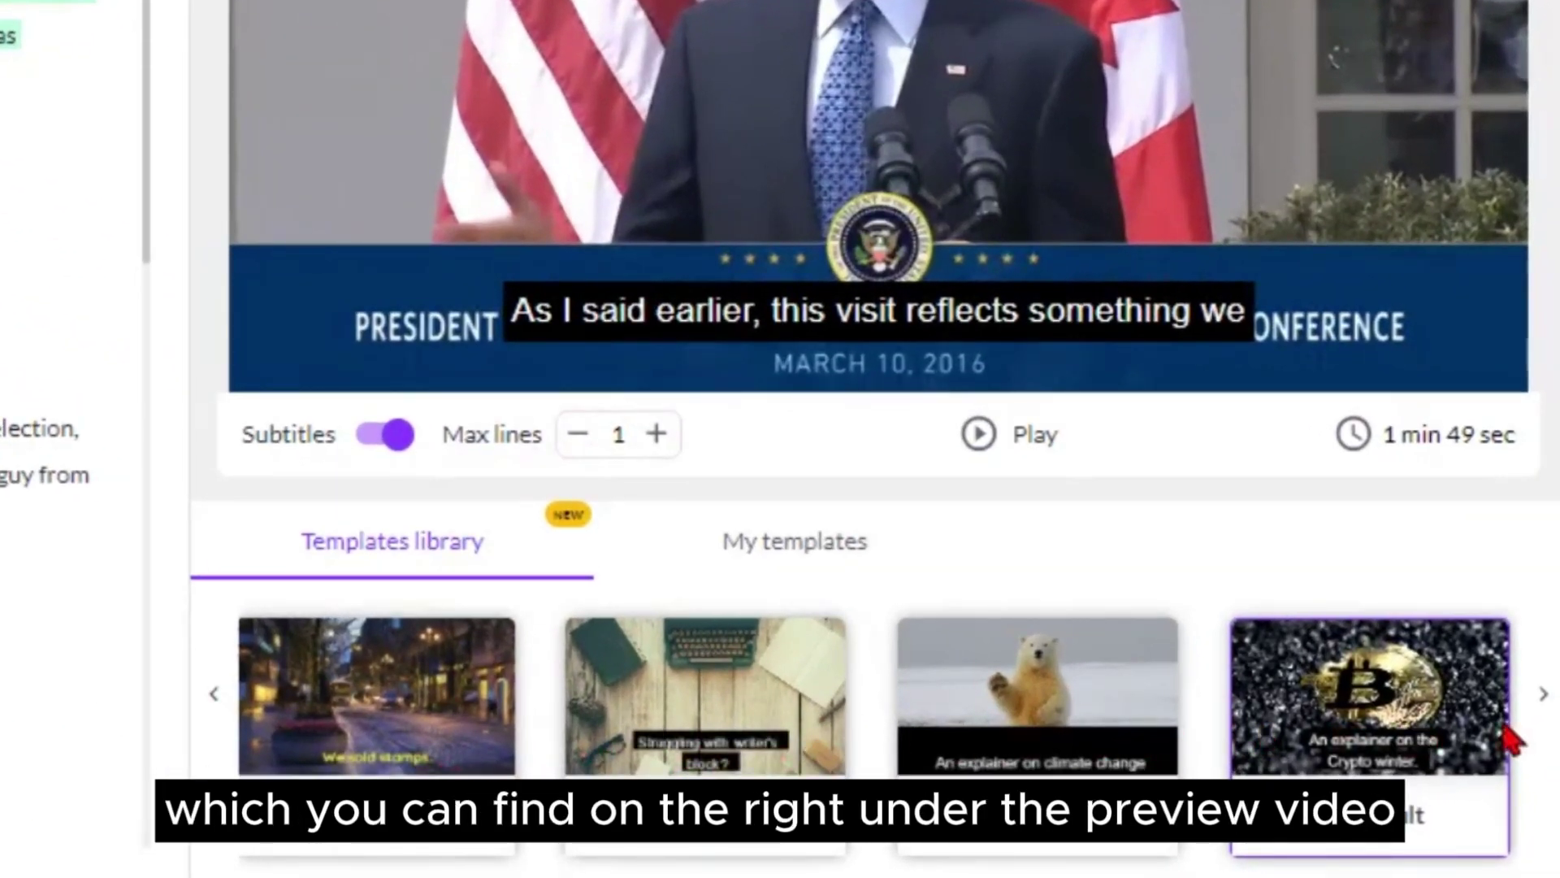
- Apply the Caption Yellow subtitle template from the Templates library, then try another template
left_click(1543, 695)
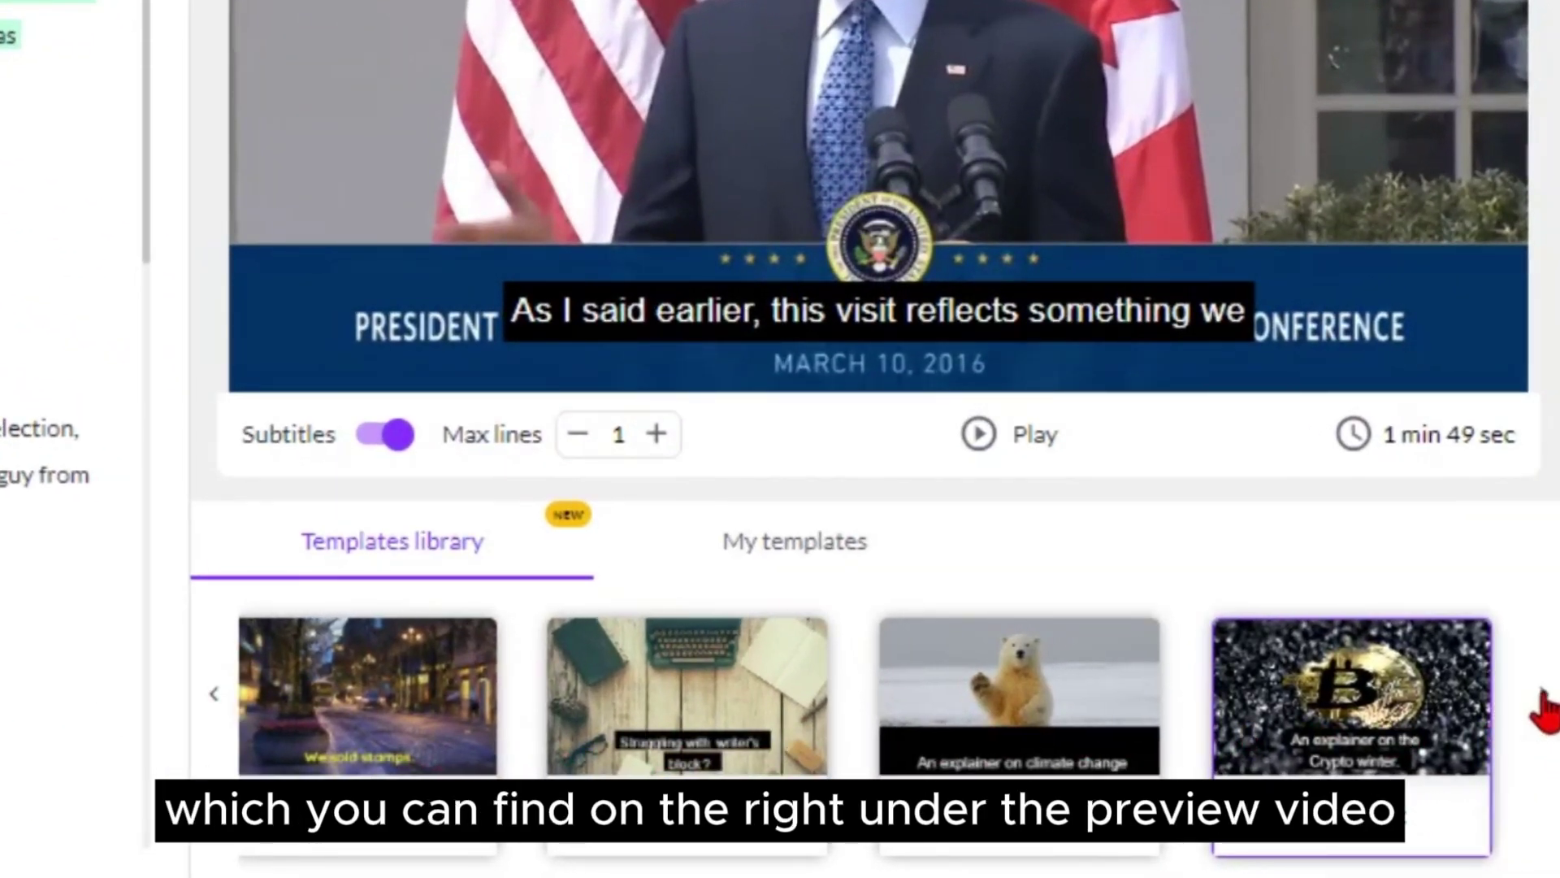
left_click(365, 715)
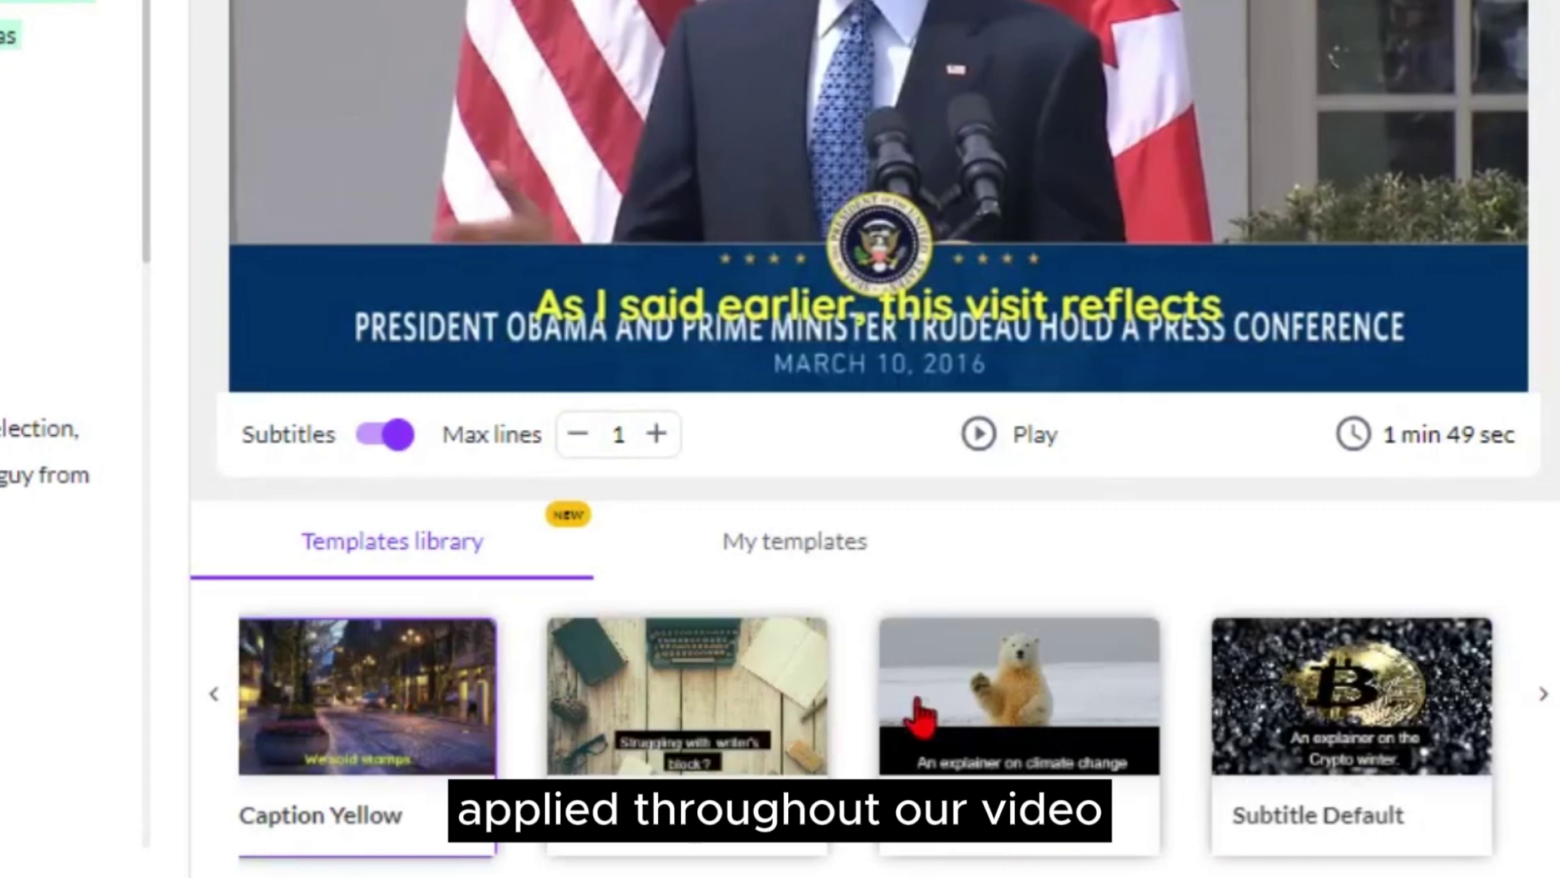
left_click(972, 715)
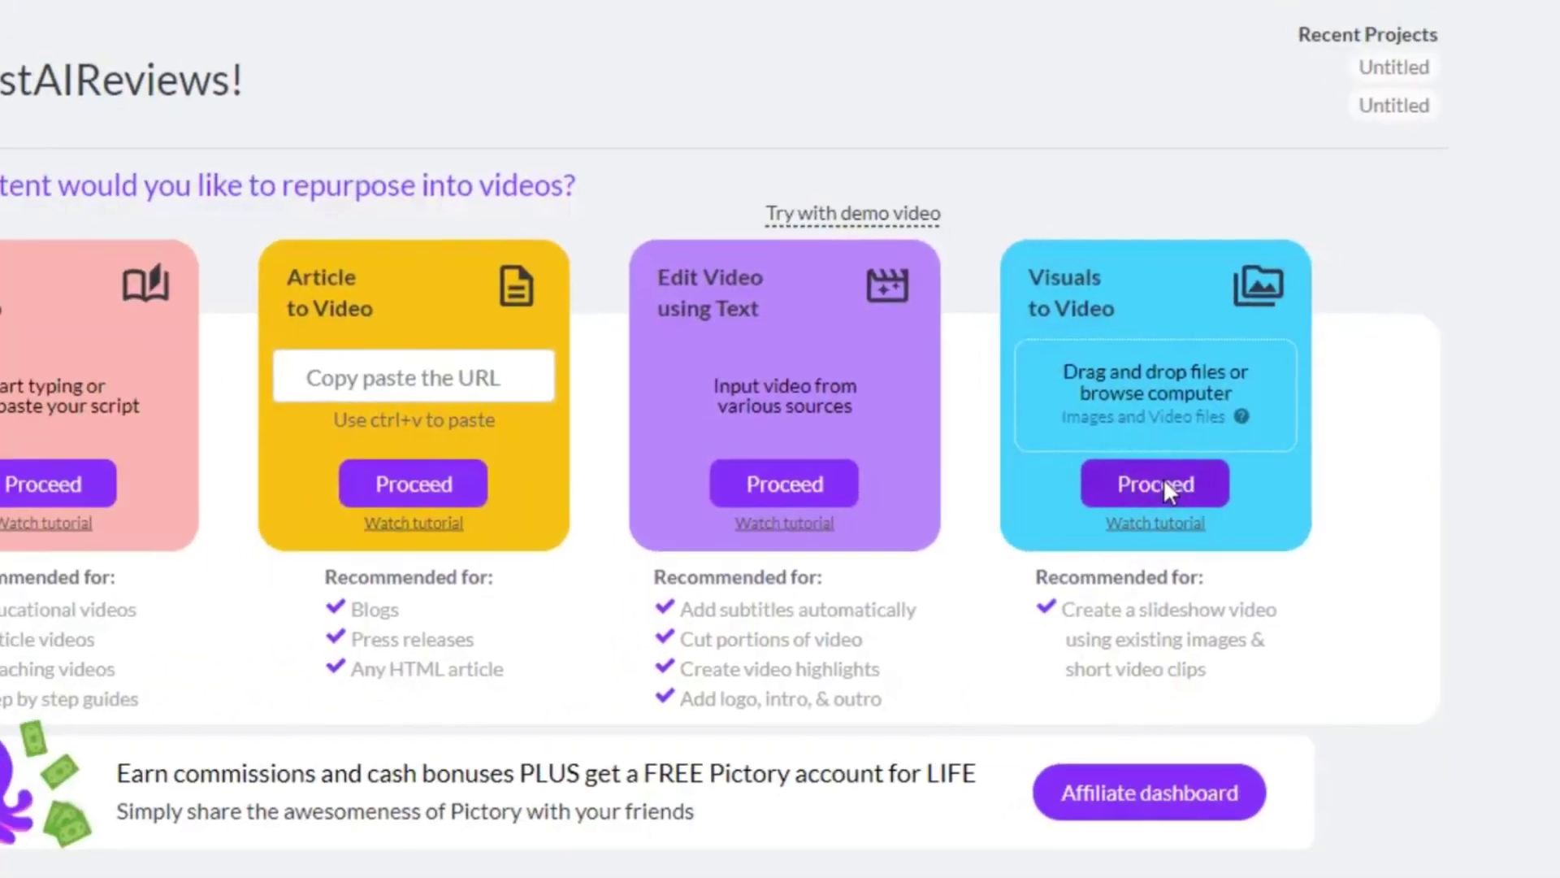
- Start a Visuals to Video project and upload all seven travel images and clips from Downloads
left_click(1079, 492)
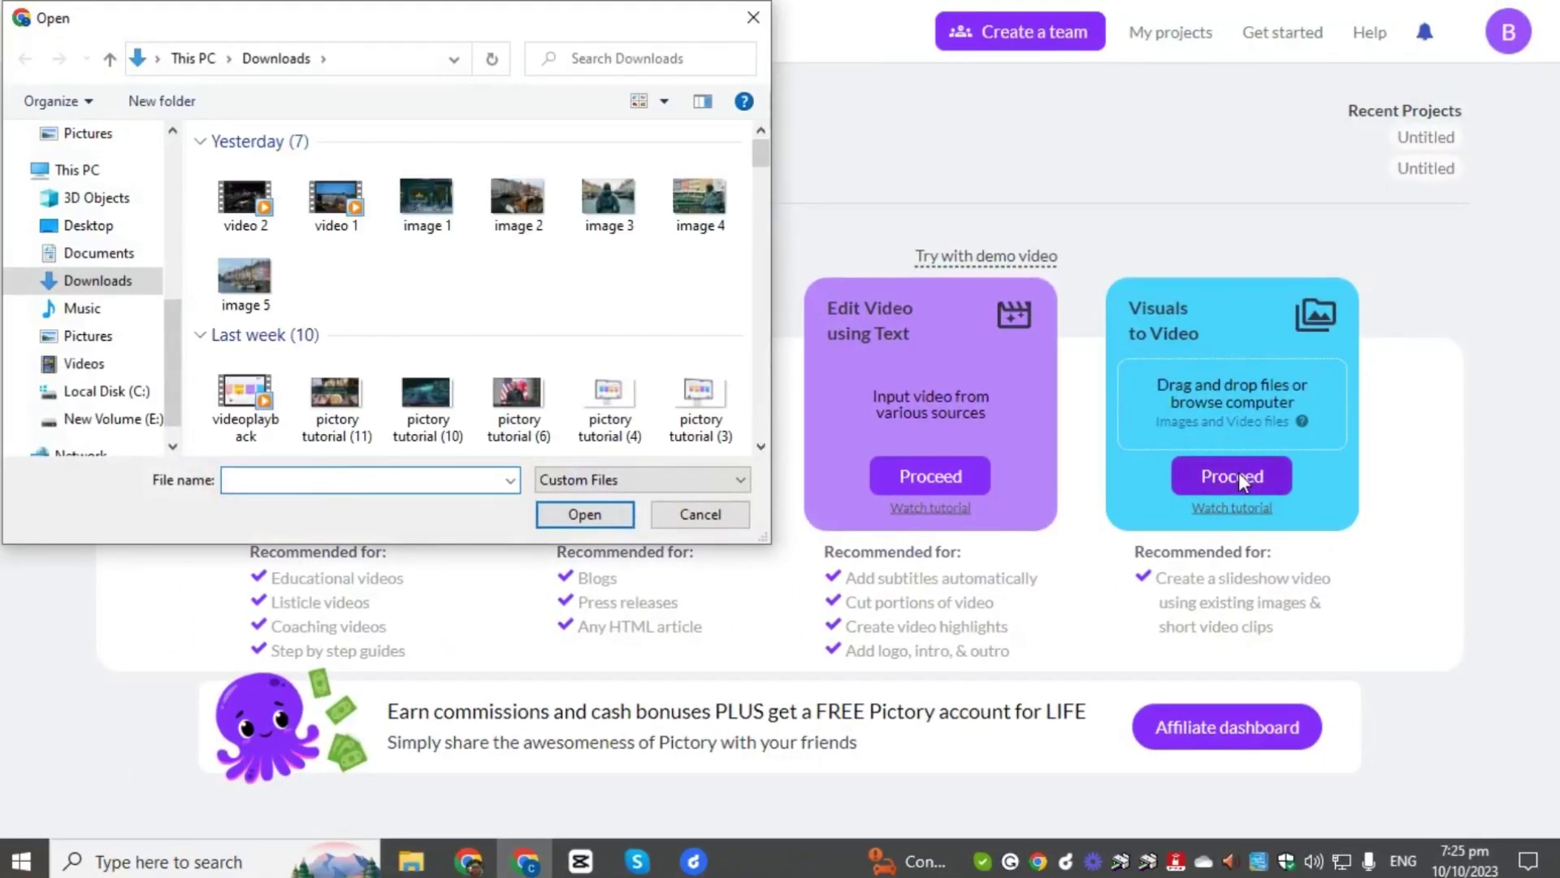
left_click_drag(695, 319, 210, 195)
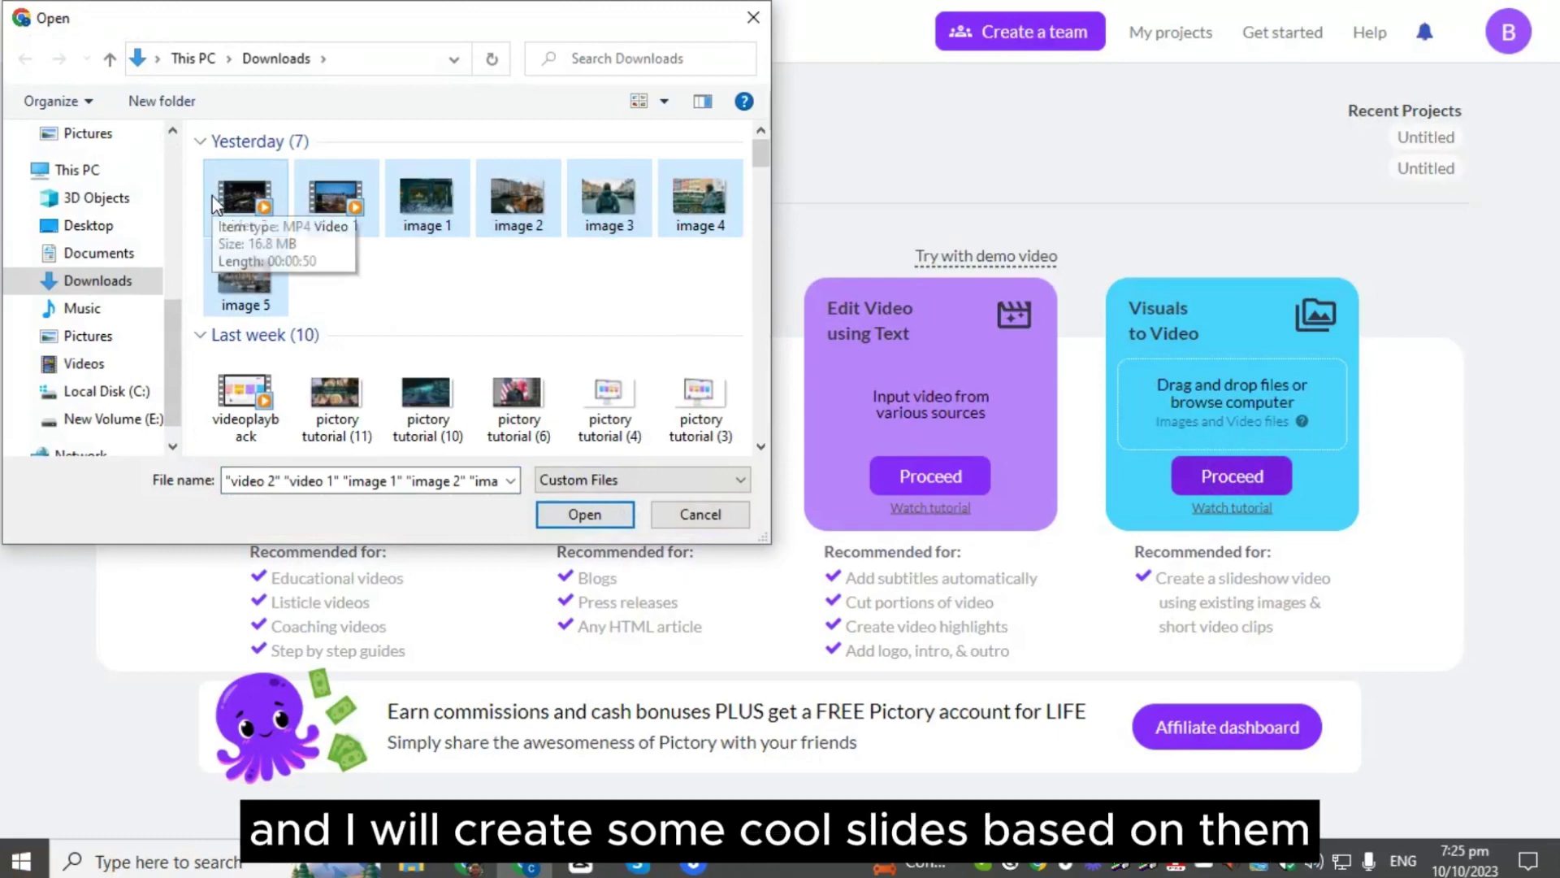
left_click(585, 515)
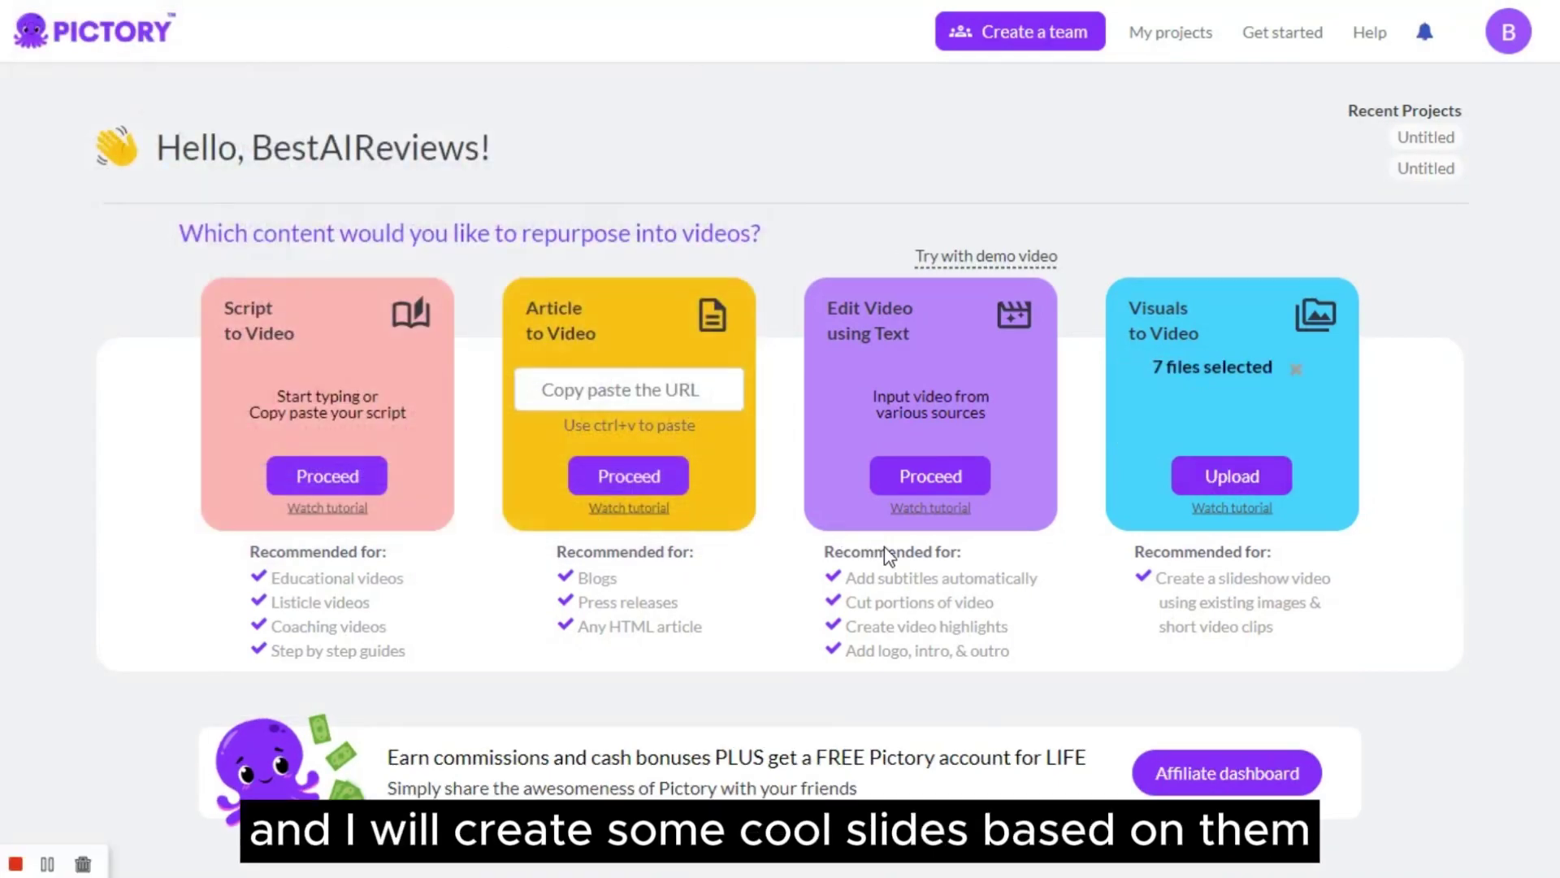
left_click(1257, 475)
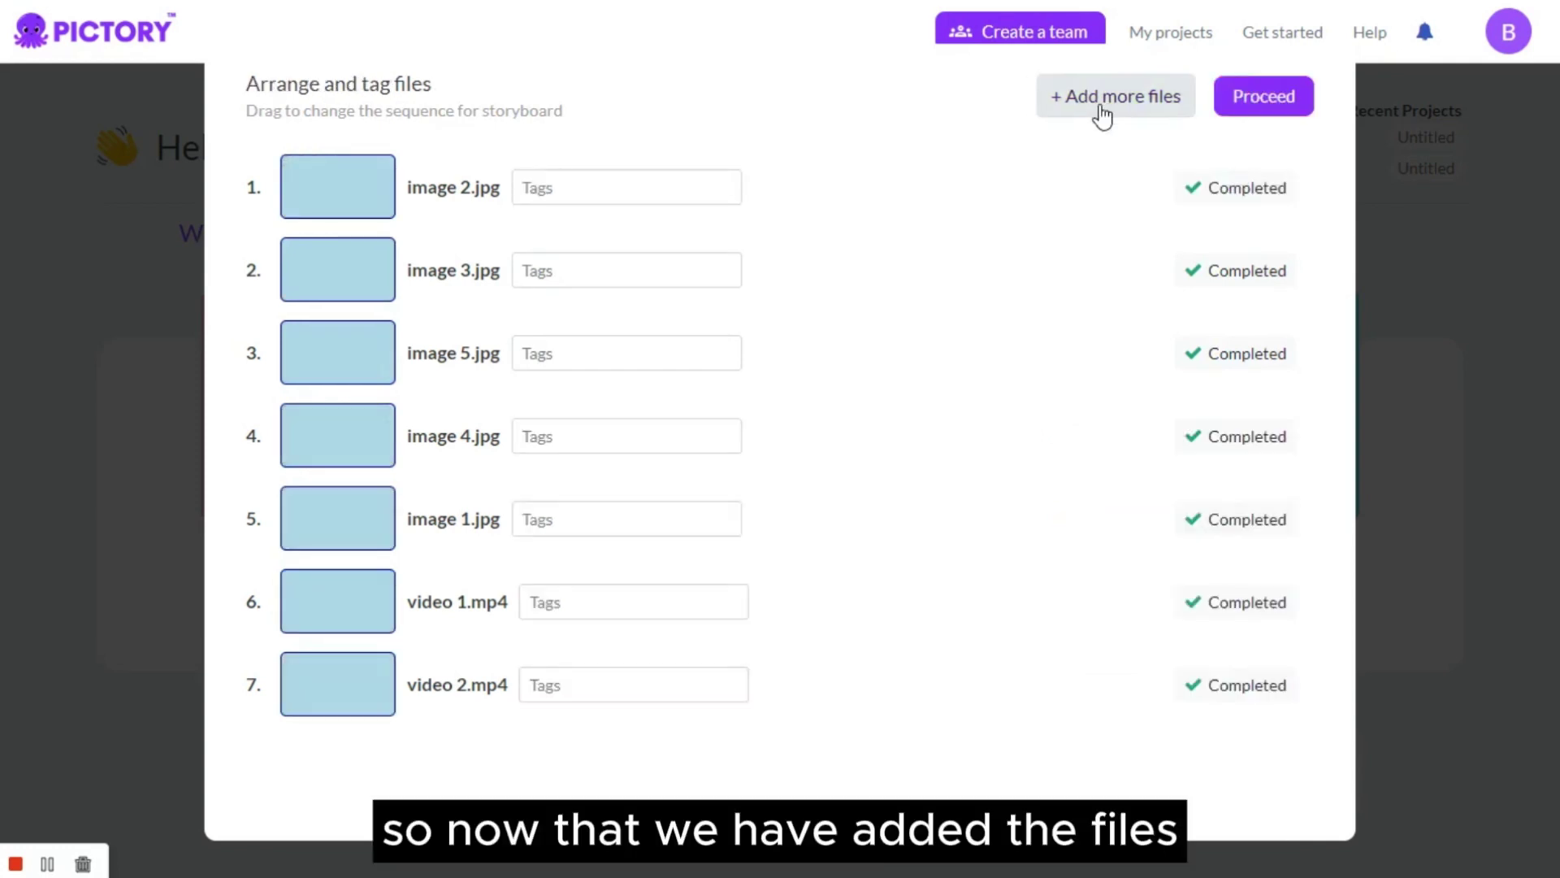
left_click(1284, 103)
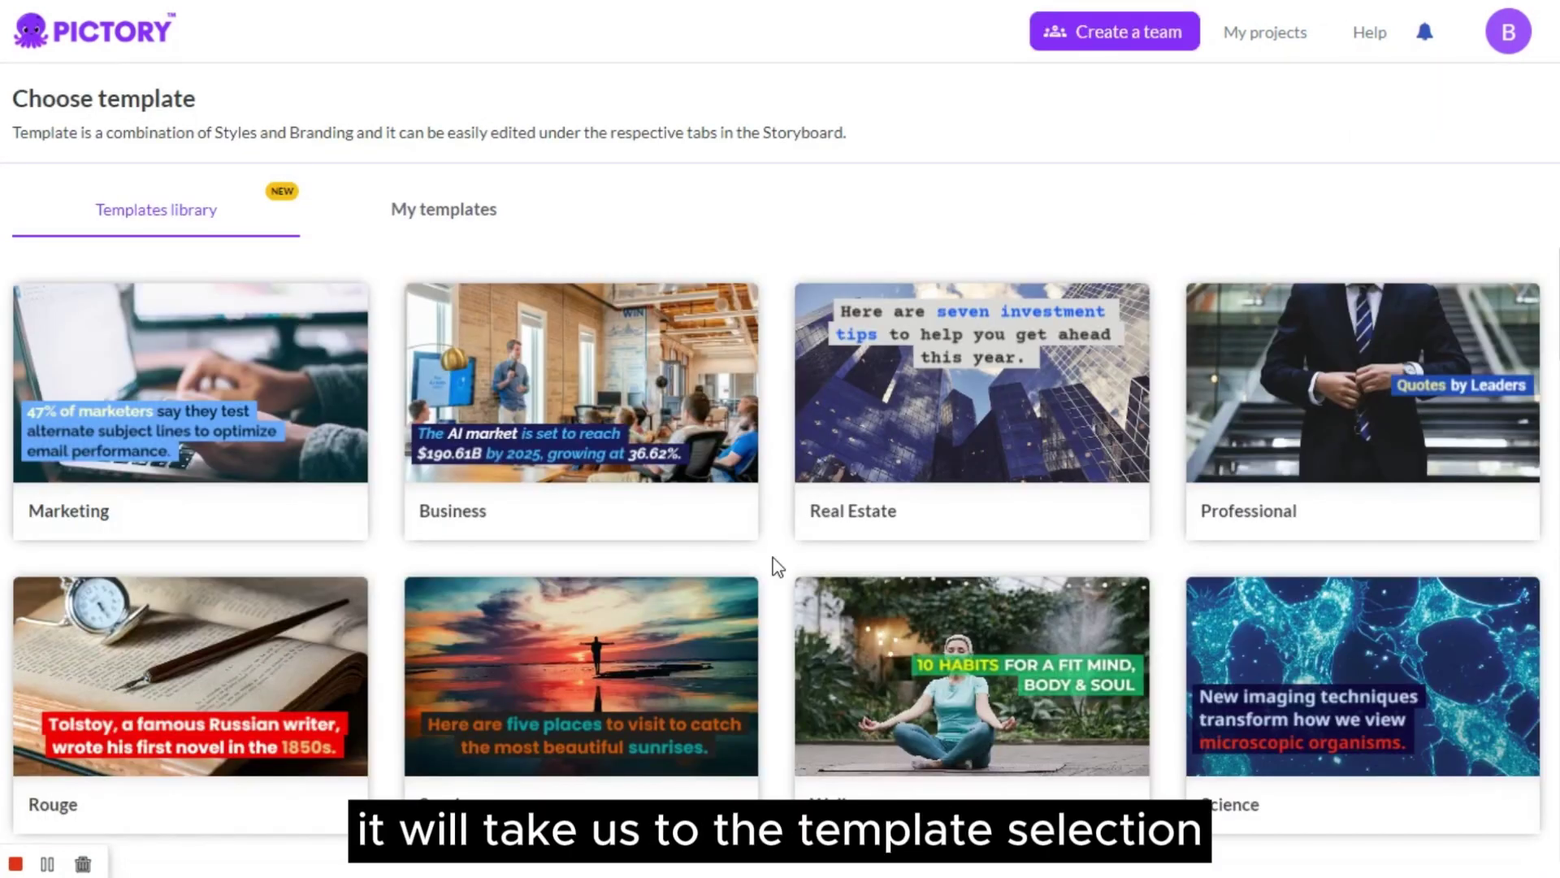
- Choose the Black and White template with the 16:9 landscape aspect ratio
scroll(776, 568, "down", 5)
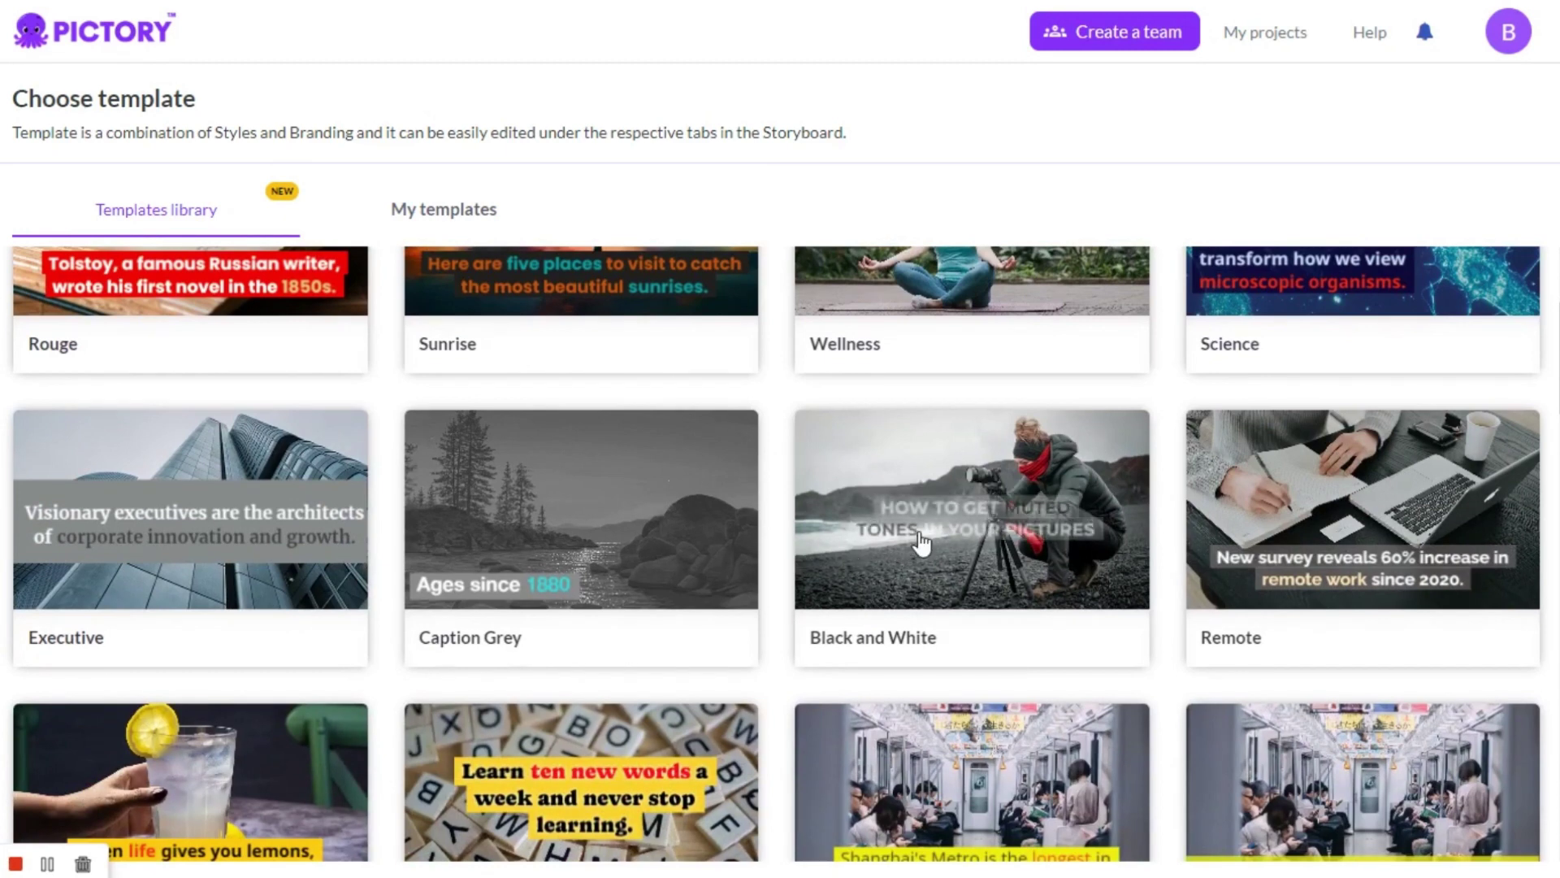
left_click(918, 530)
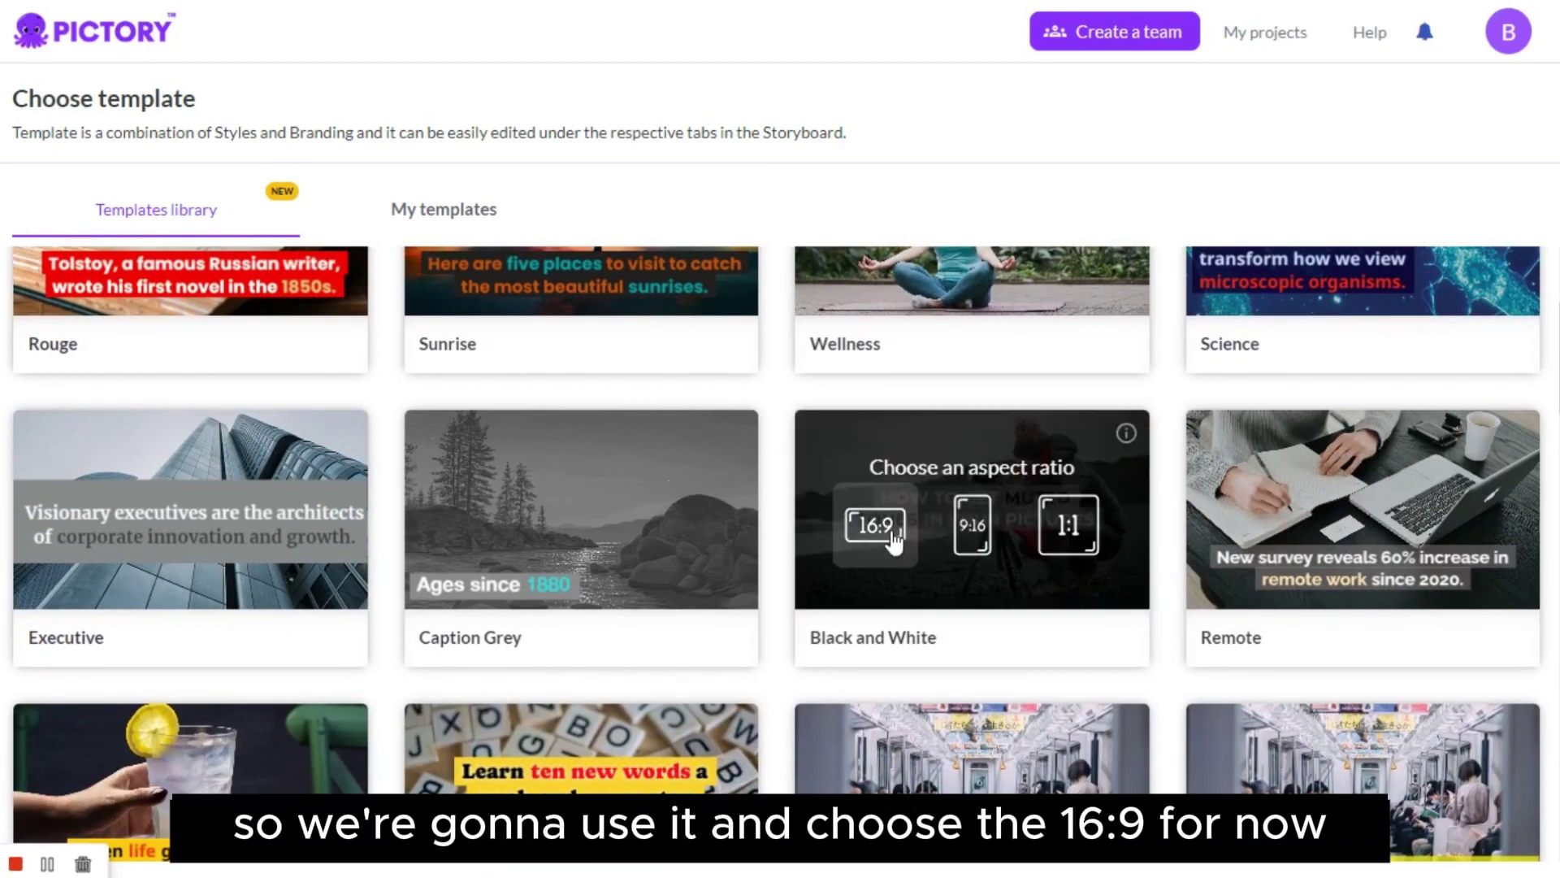
left_click(894, 540)
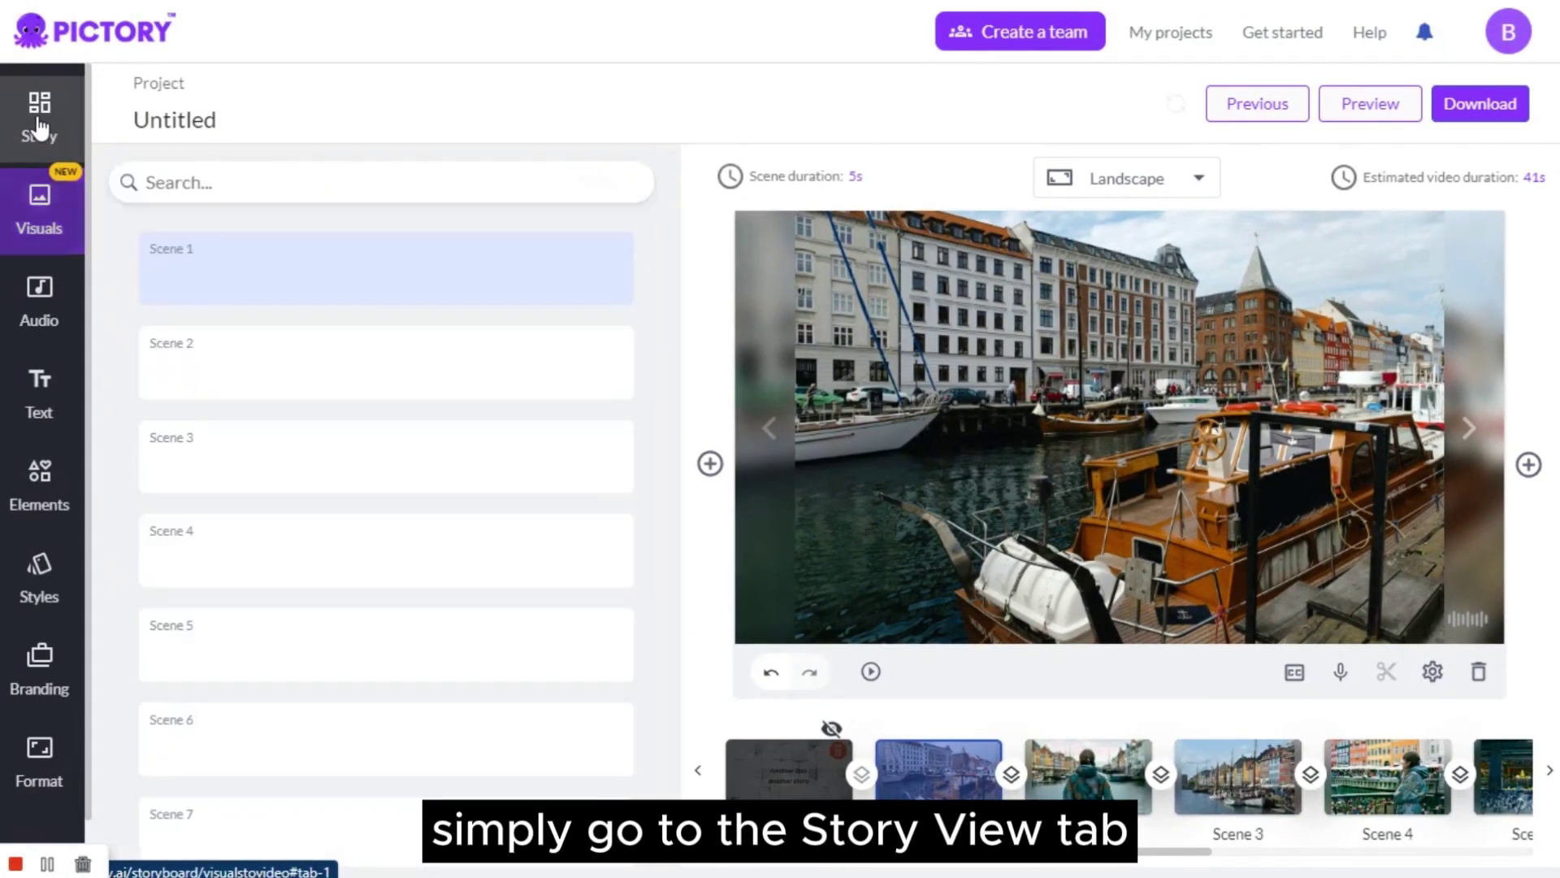
- Move Scene 2 above Scene 1 in the Story list and caption it 'My First Travel'
left_click(38, 128)
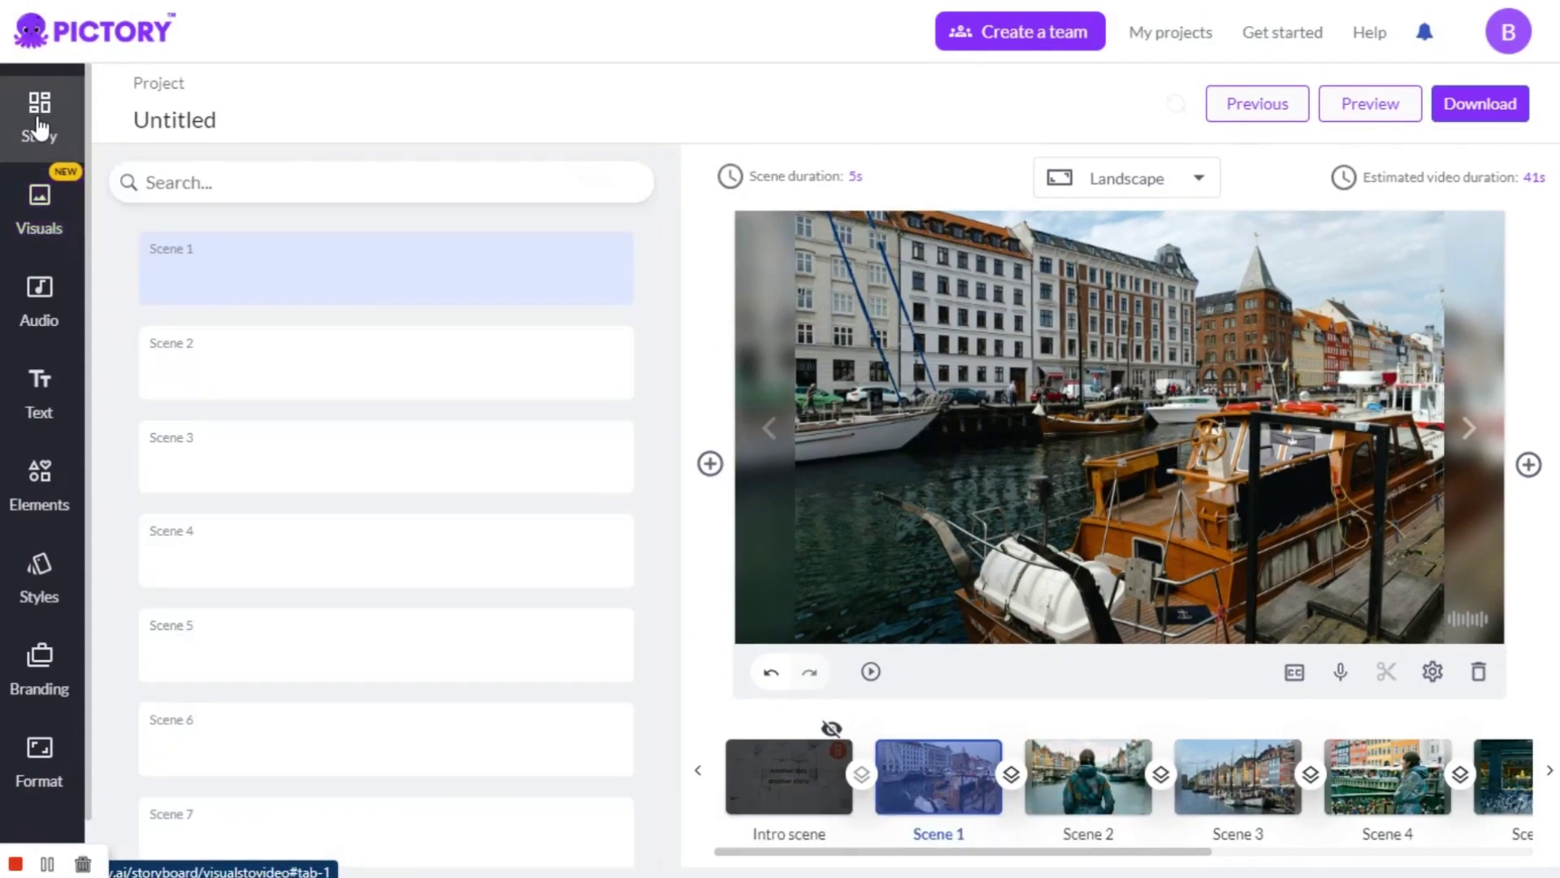
left_click(257, 388)
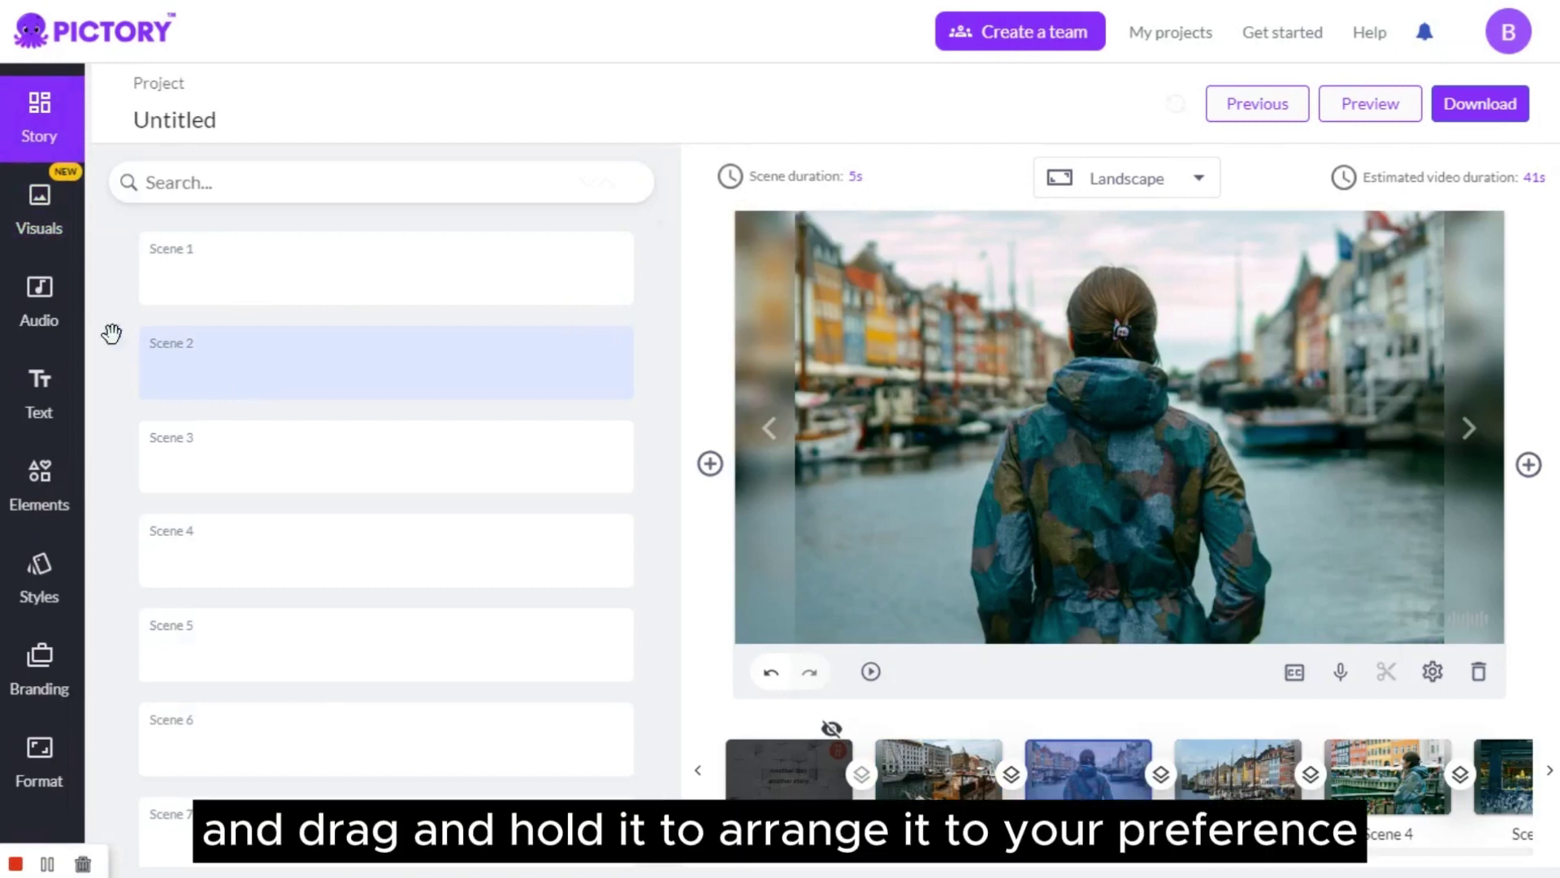
left_click_drag(122, 330, 142, 250)
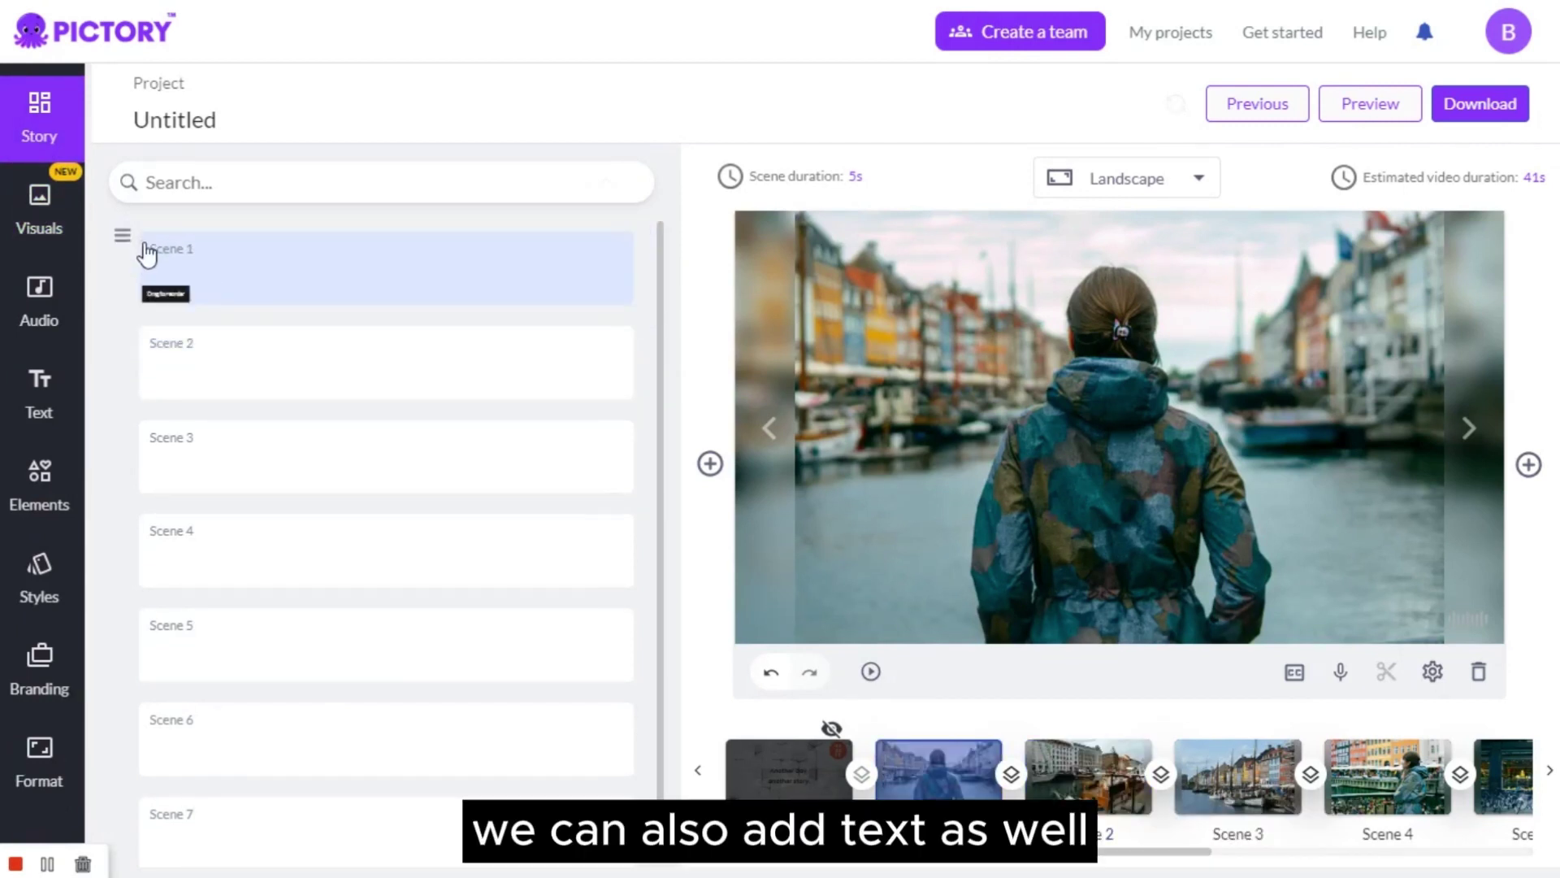
left_click(244, 286)
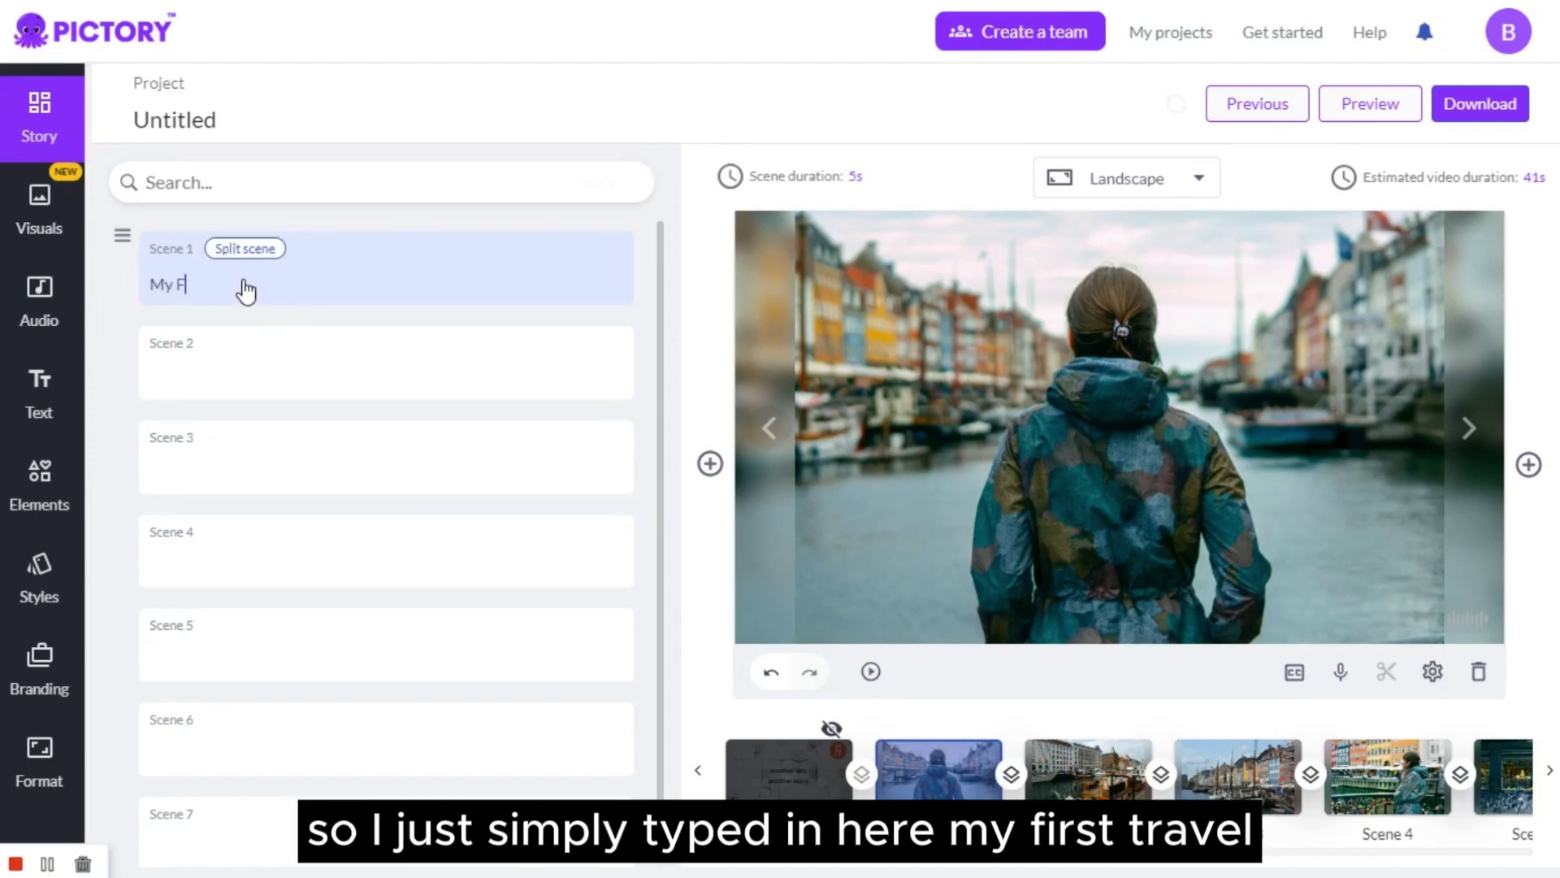
type("My First Trav")
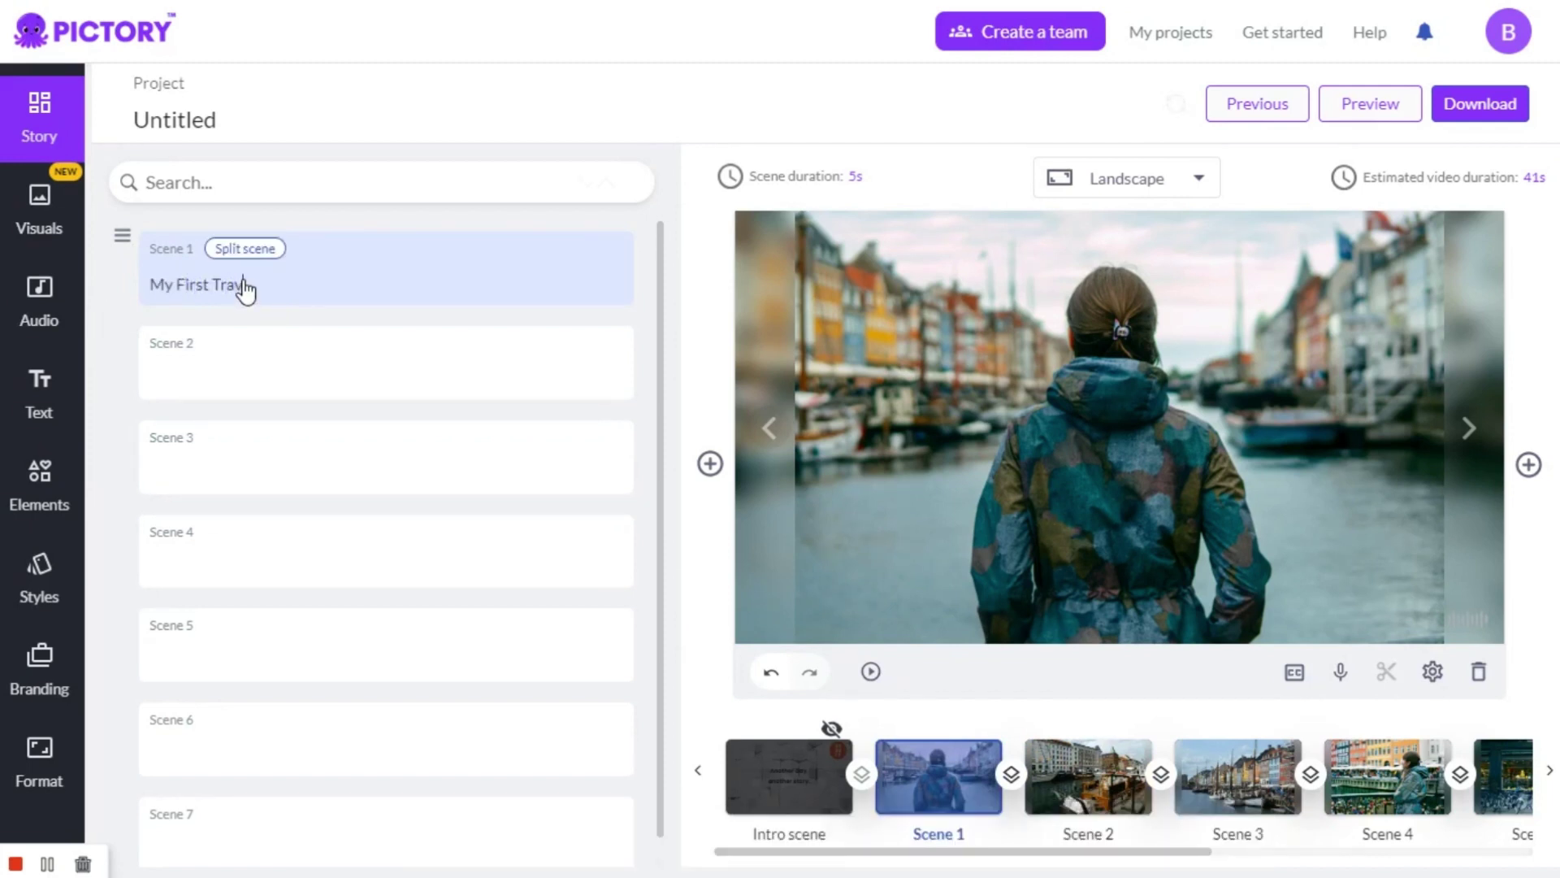
type("el")
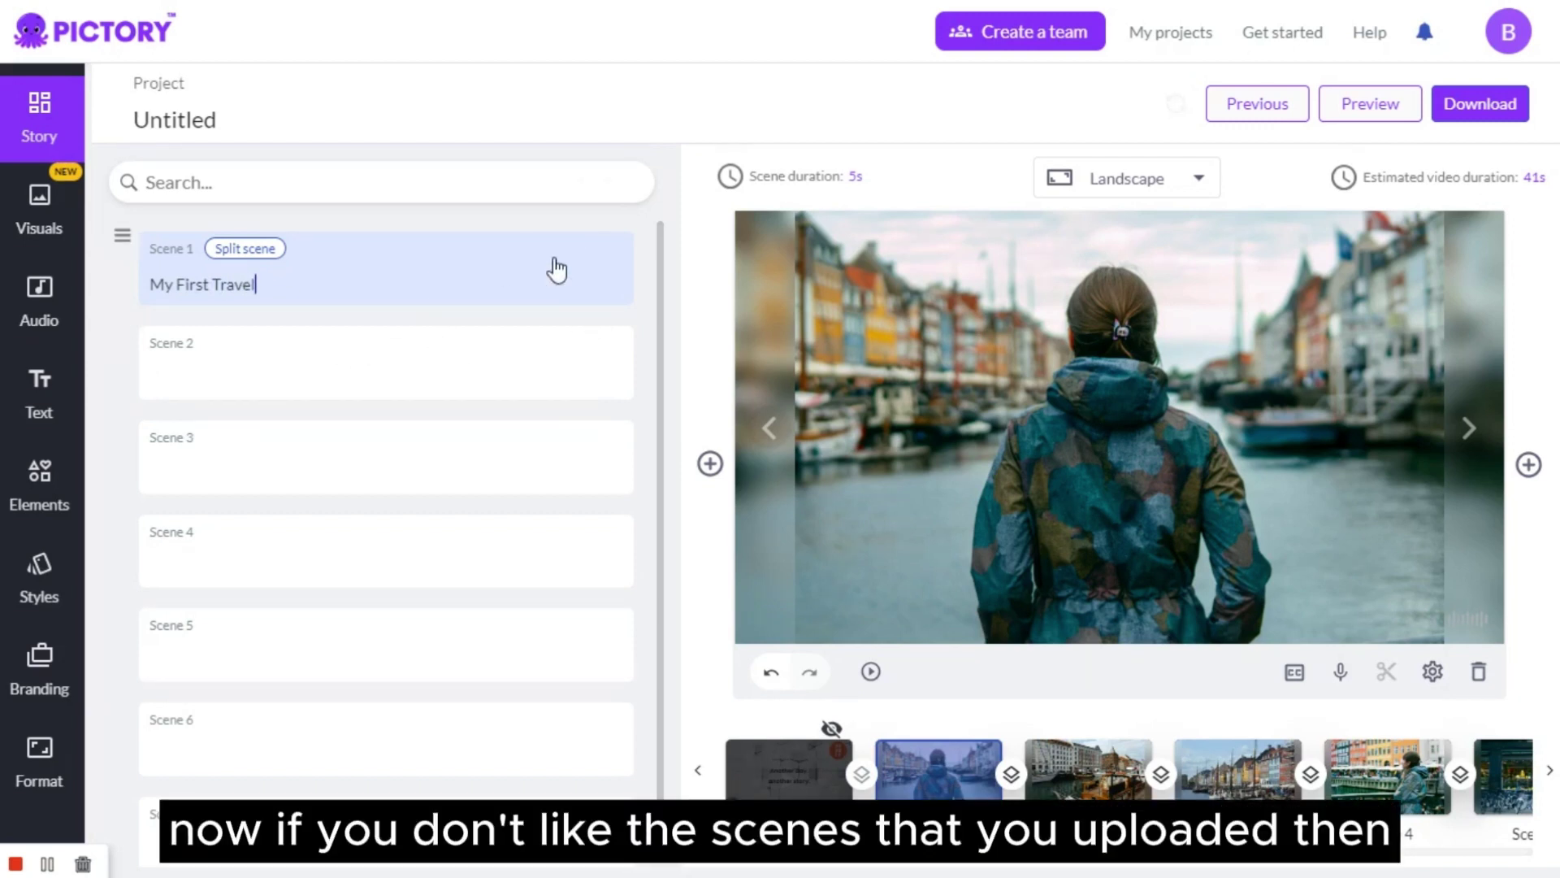
- Preview and apply the Havana Funk track as background music, then show the voice-over upload area
left_click(33, 229)
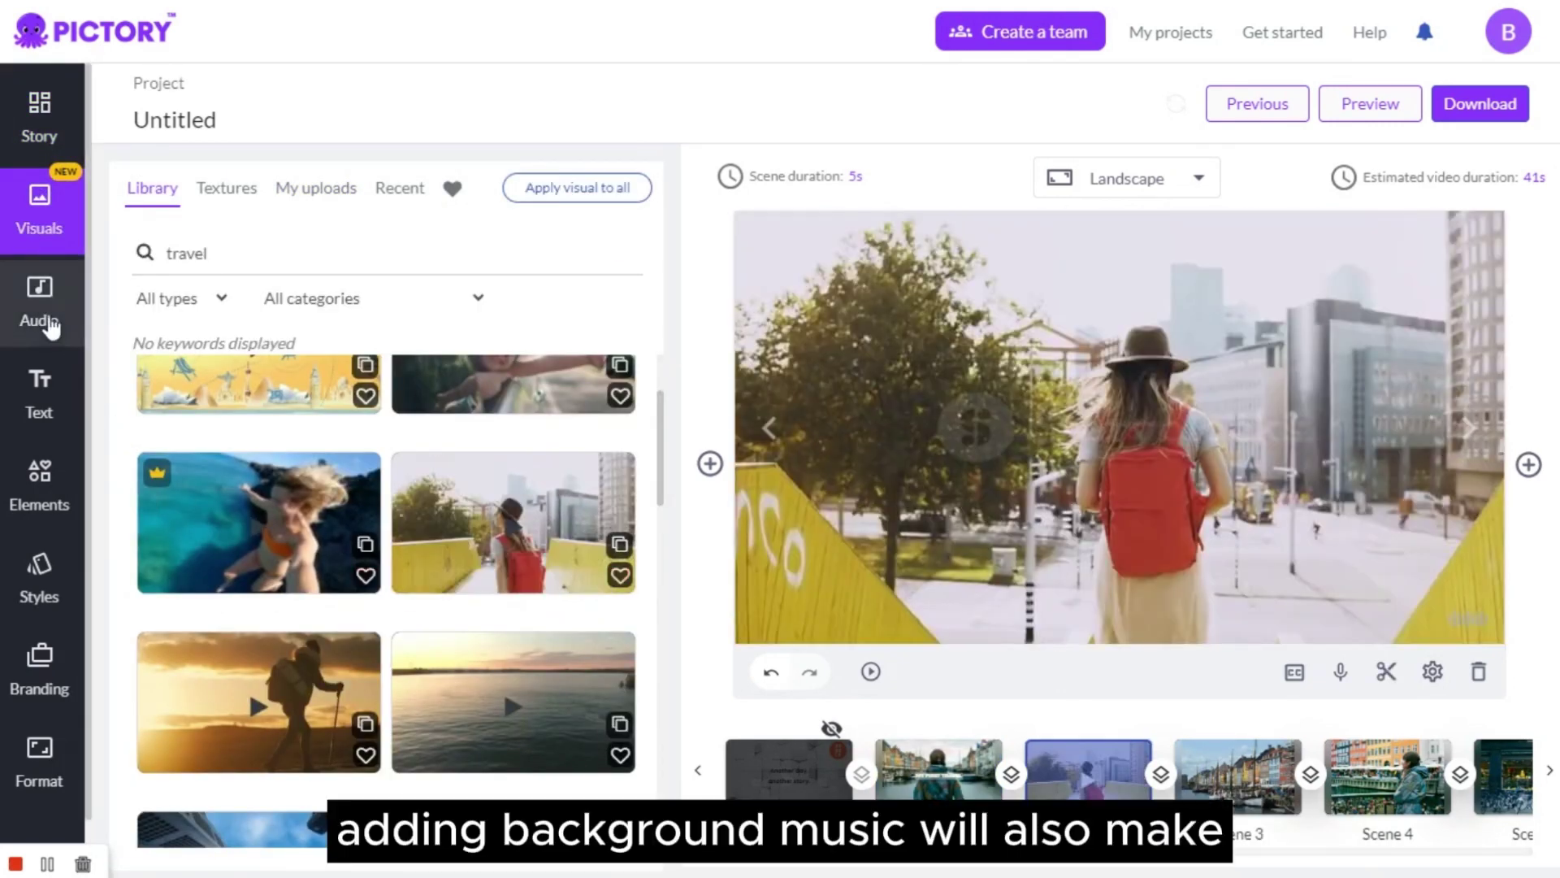
left_click(45, 317)
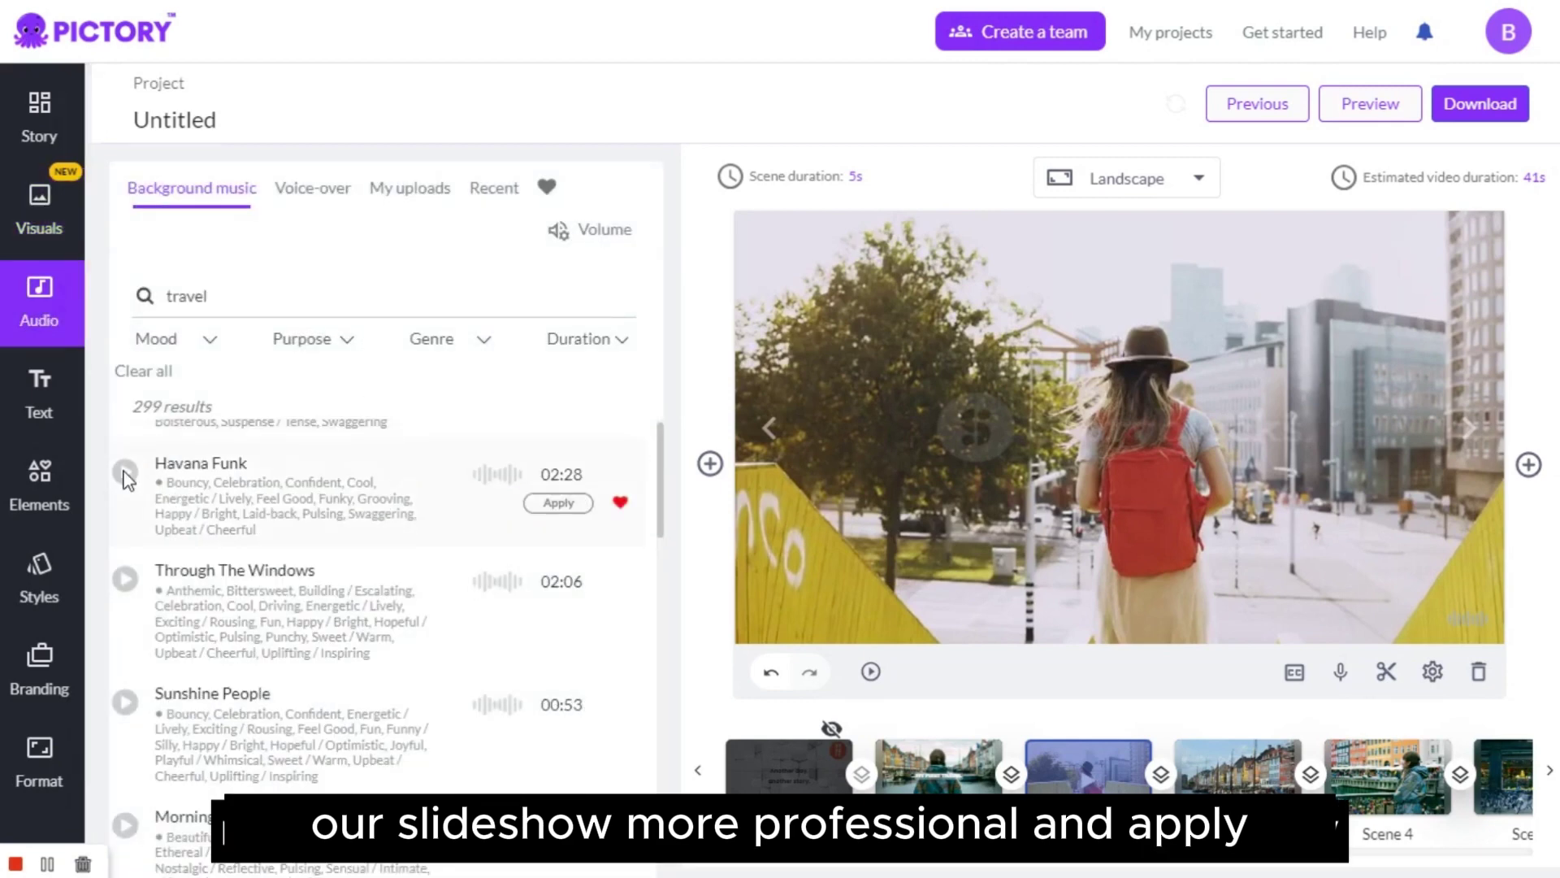
left_click(125, 472)
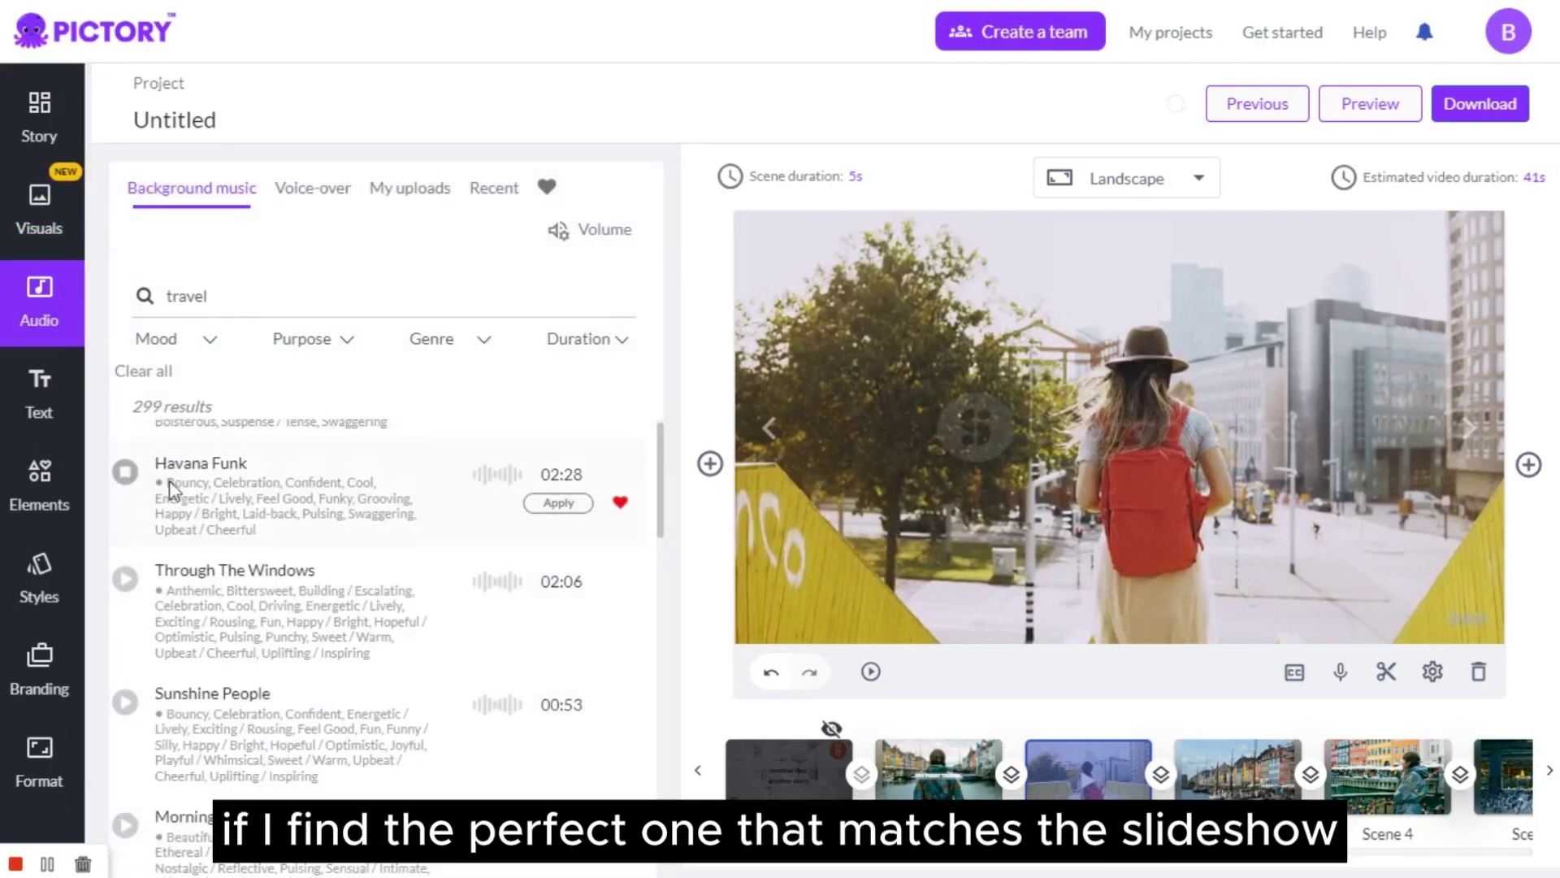
left_click(559, 503)
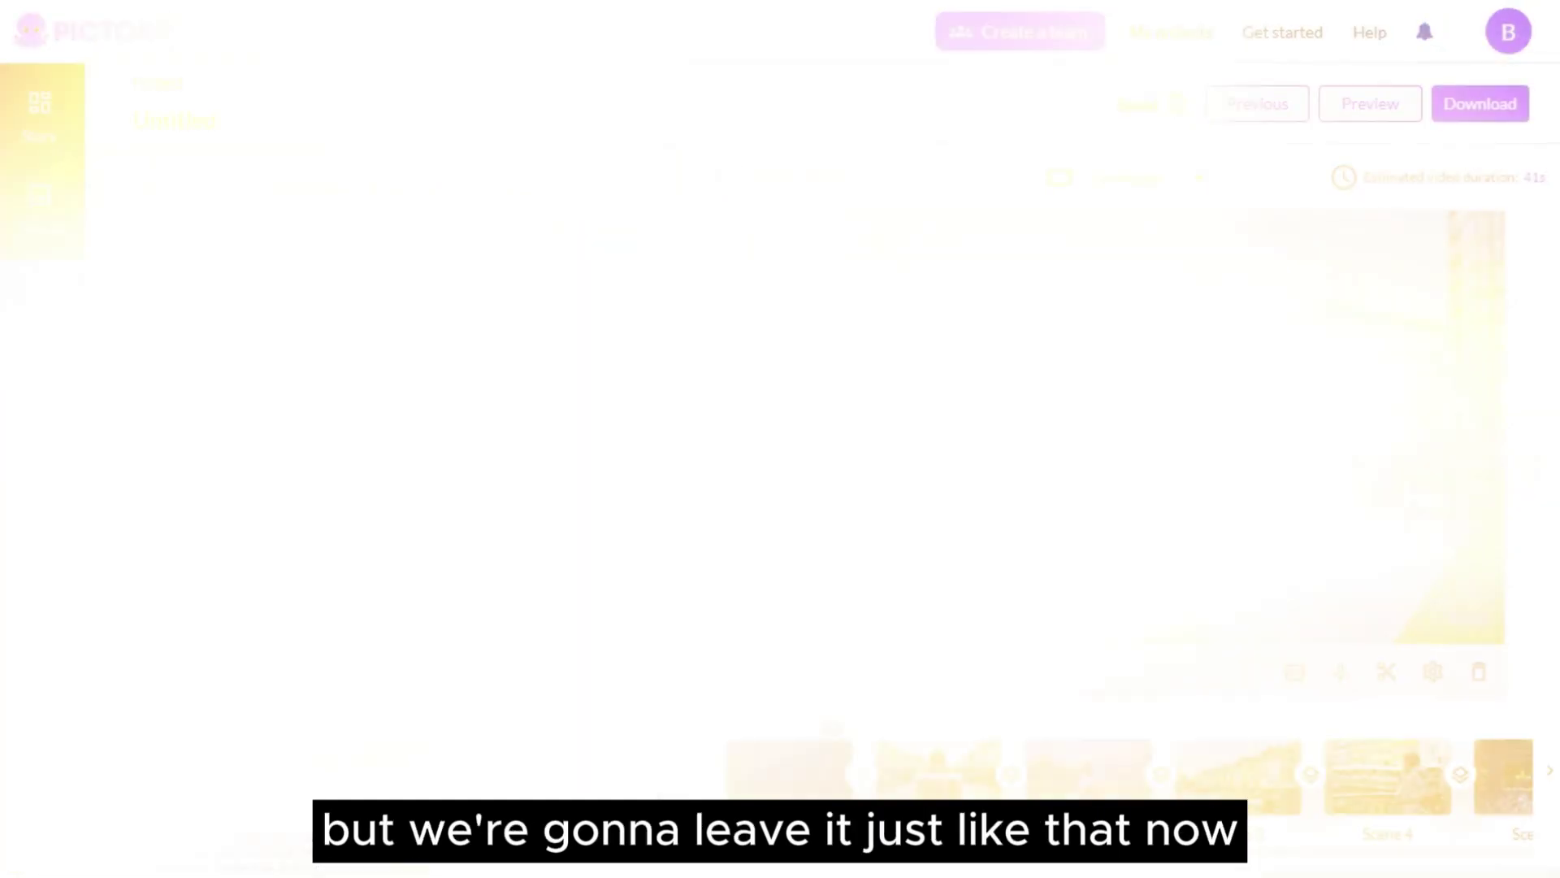
left_click(404, 195)
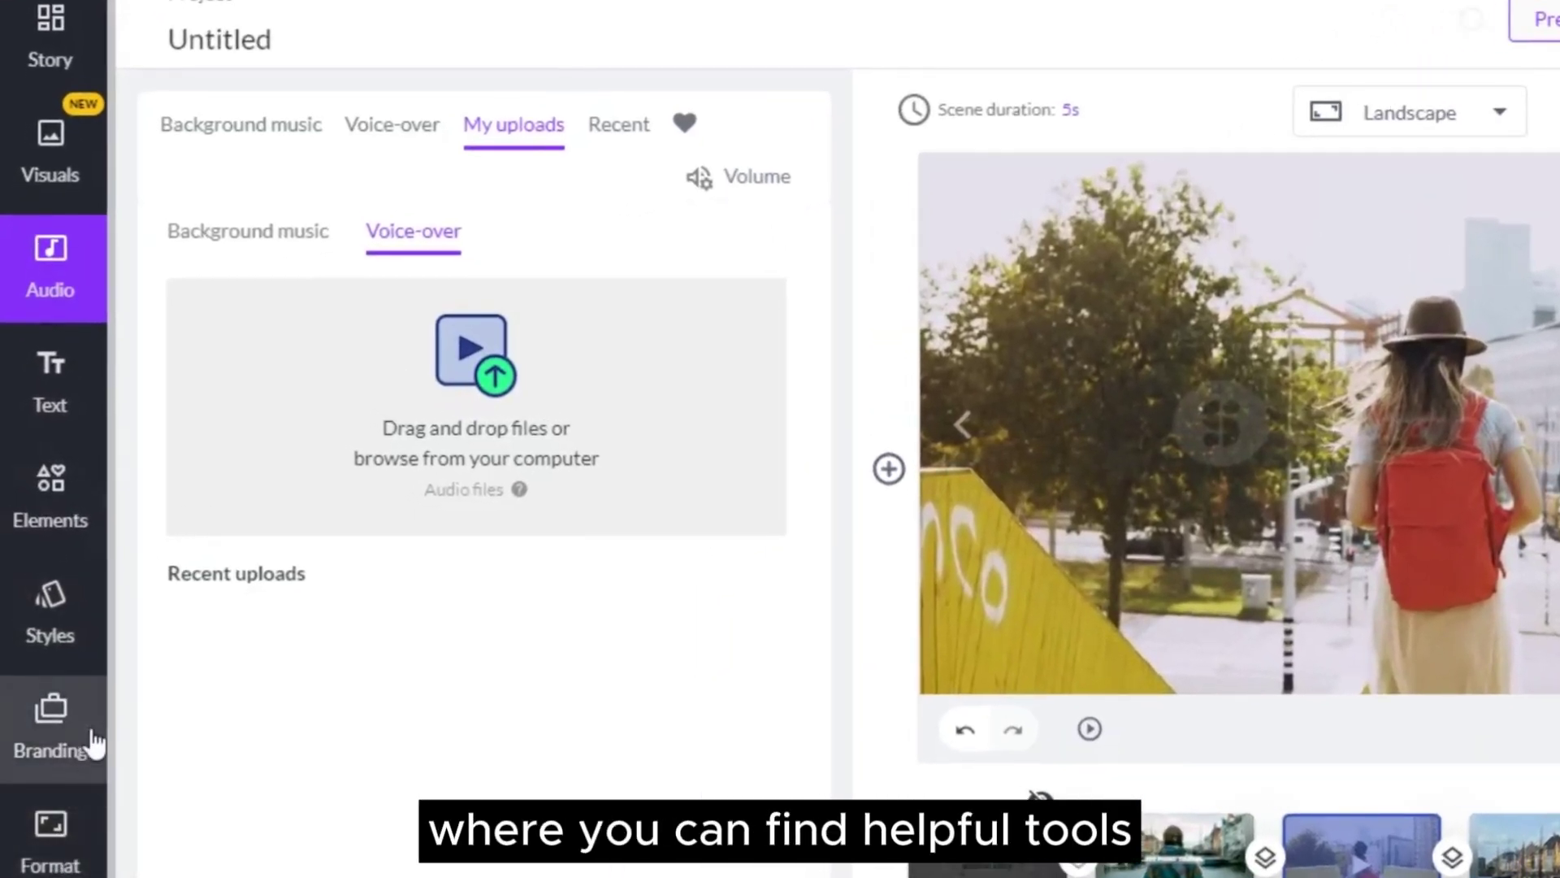
- Look through the Text, Elements, Styles and Branding panels, ending on Format's resolution settings
left_click(61, 402)
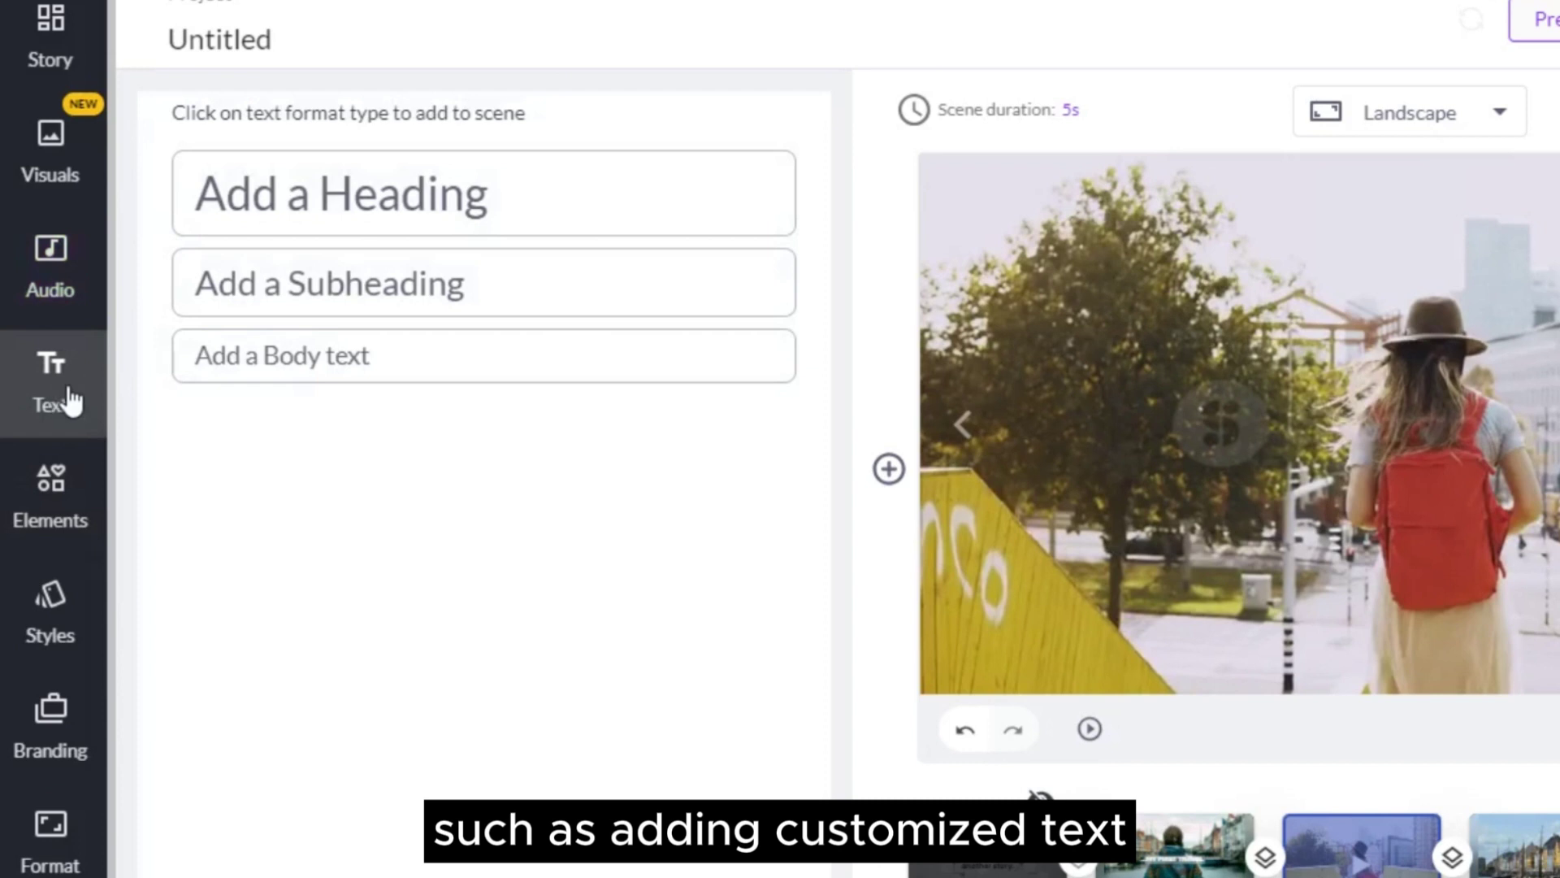
left_click(64, 530)
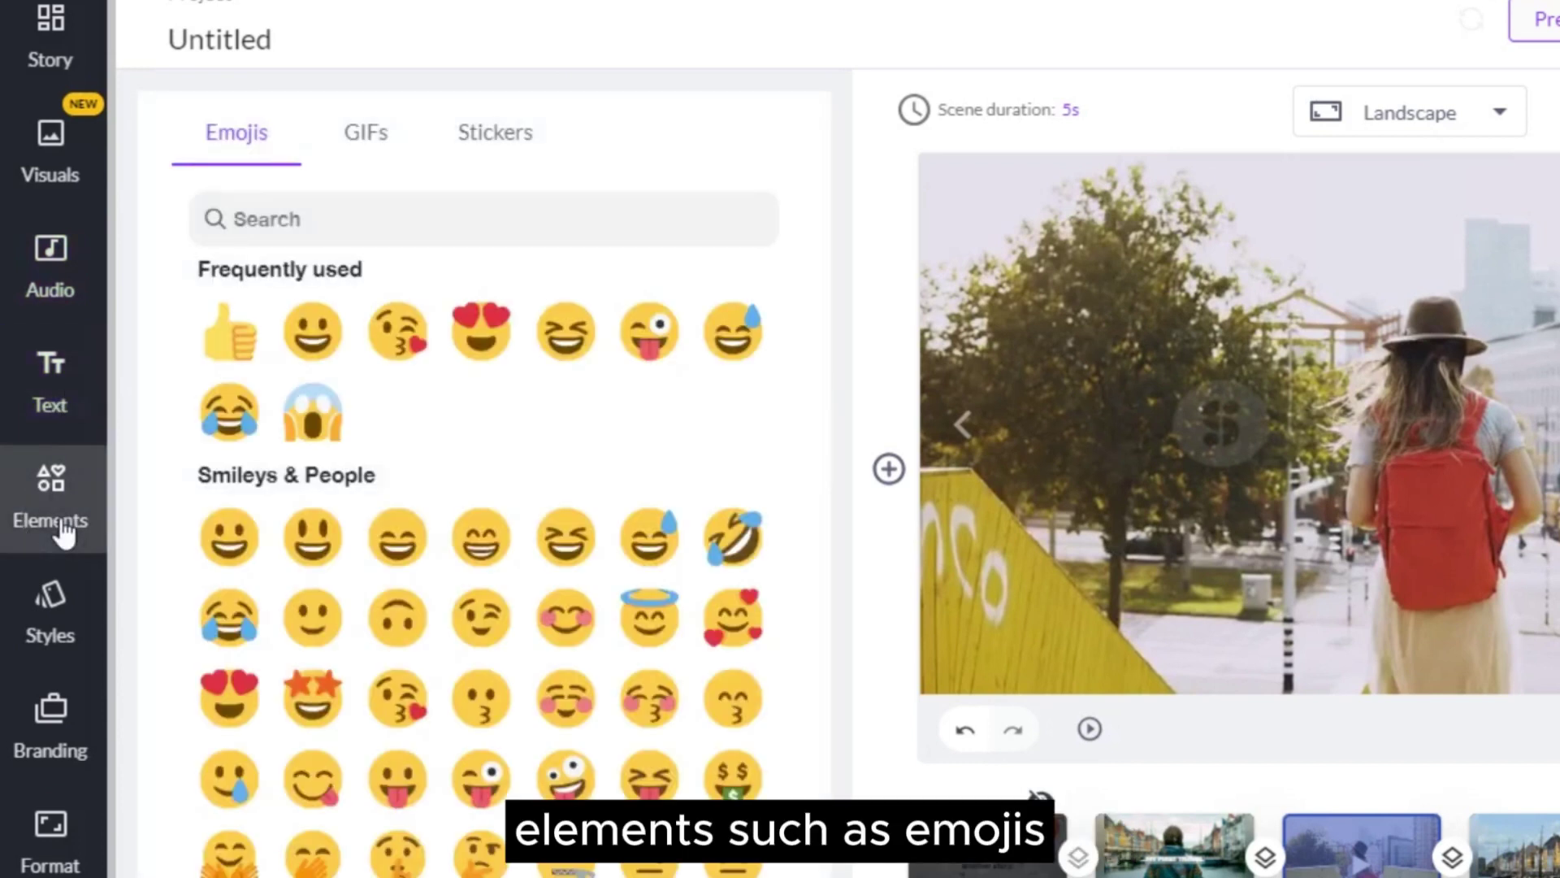
left_click(38, 642)
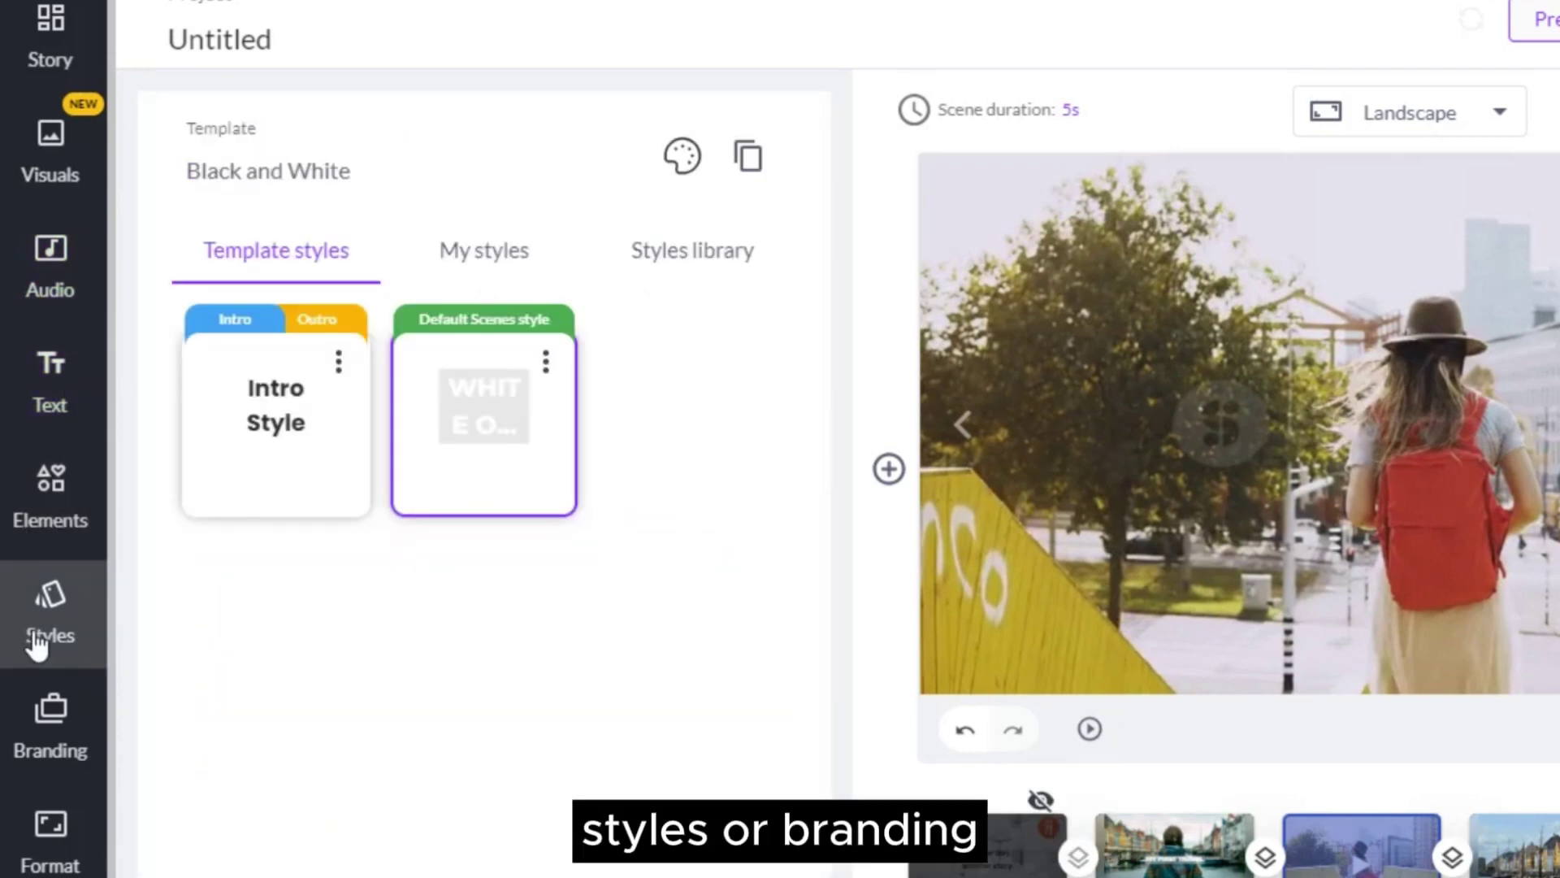
left_click(52, 714)
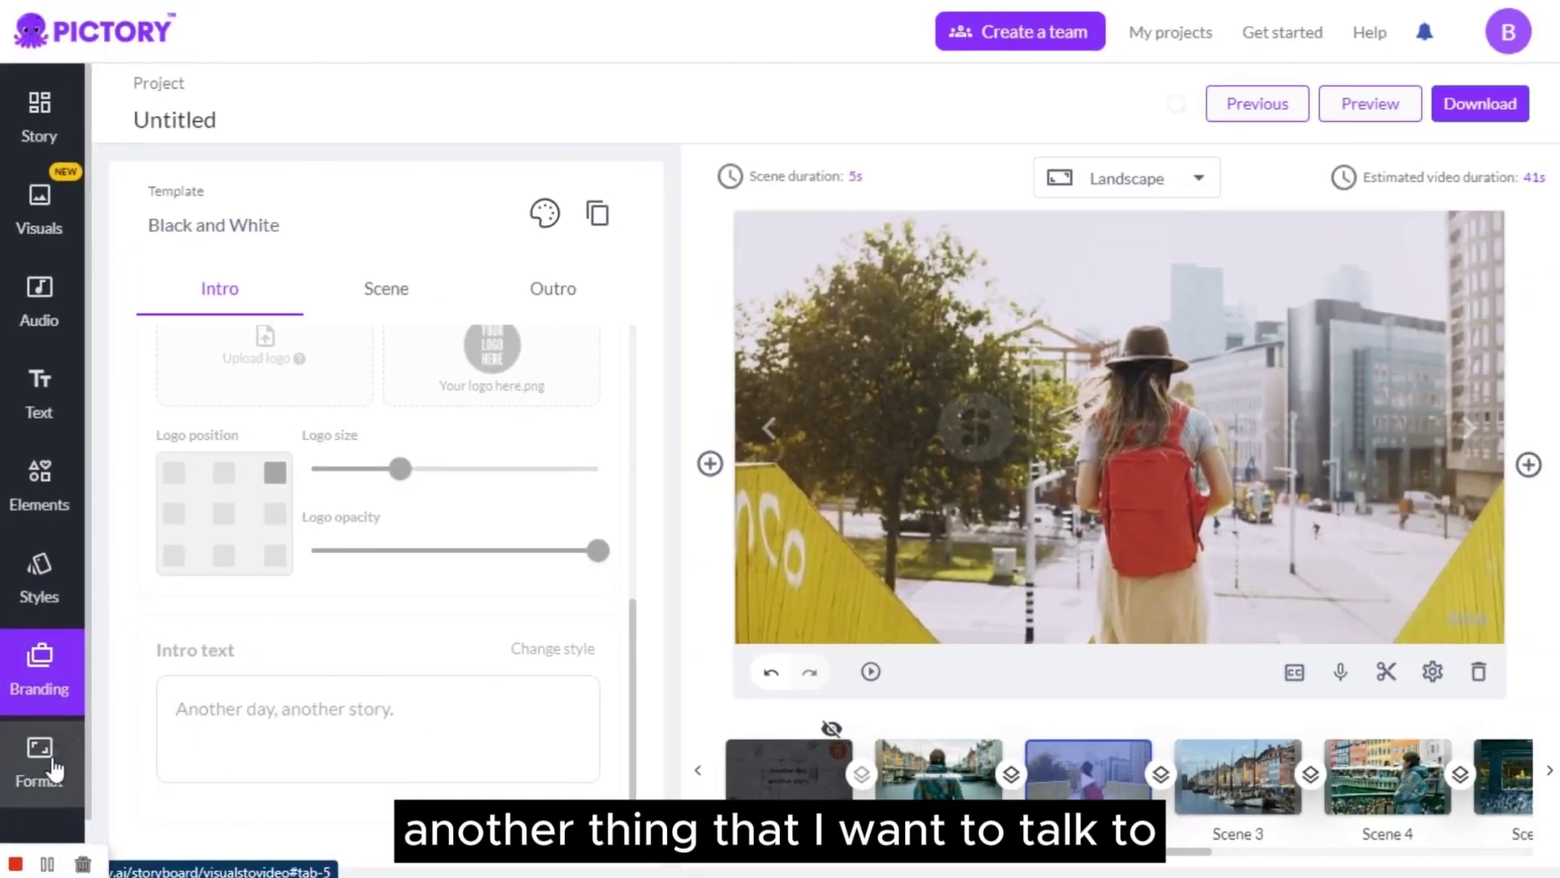
left_click(55, 768)
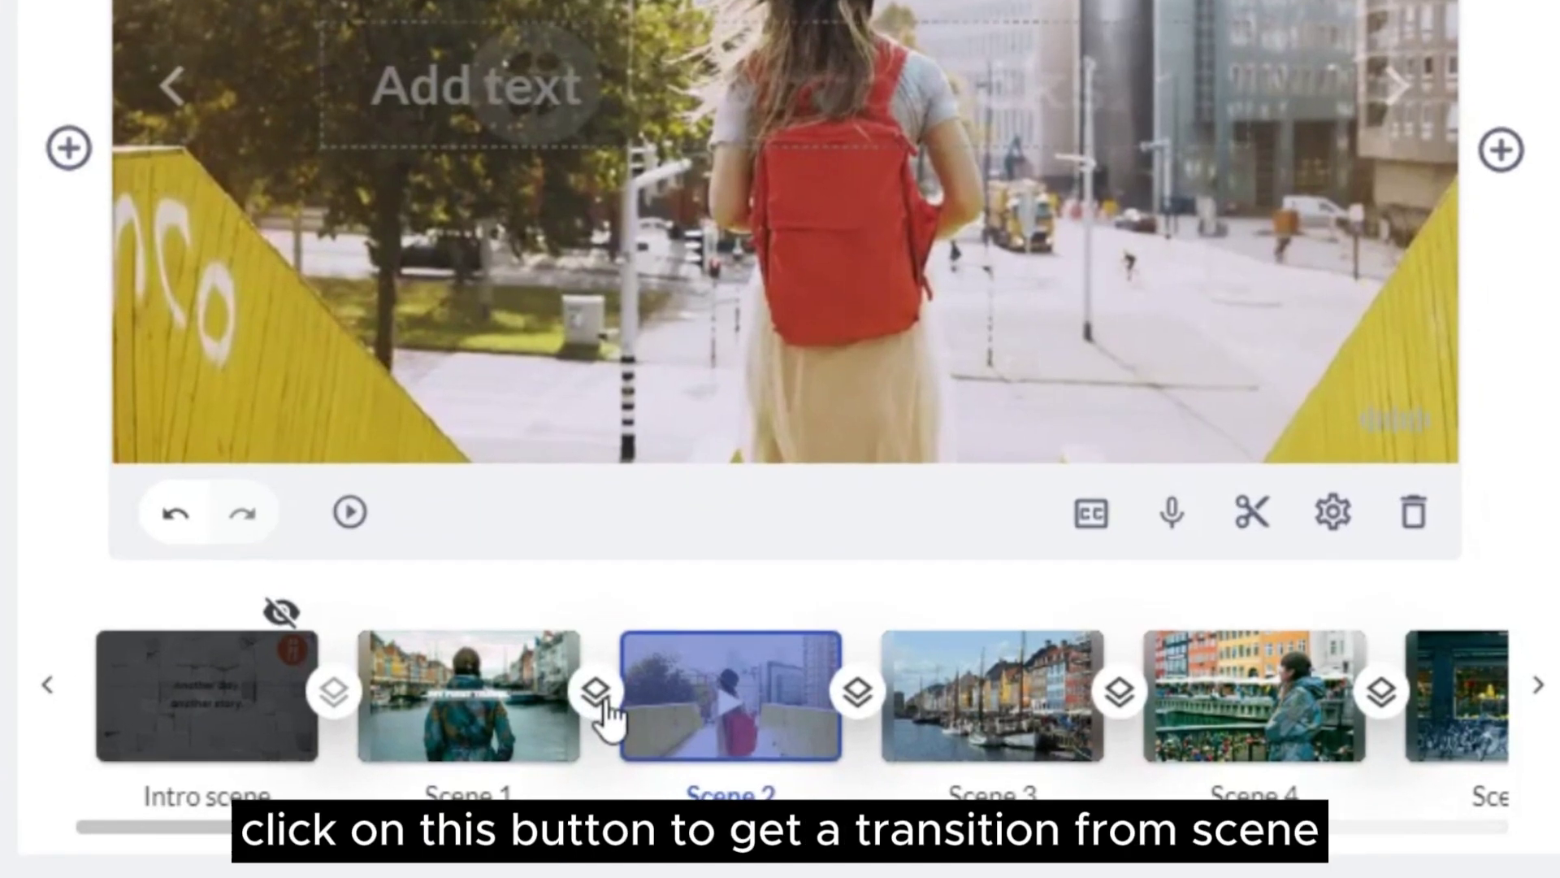
- Apply the Smooth Left transition between Scene 1 and Scene 2 to every scene in the video
left_click(596, 691)
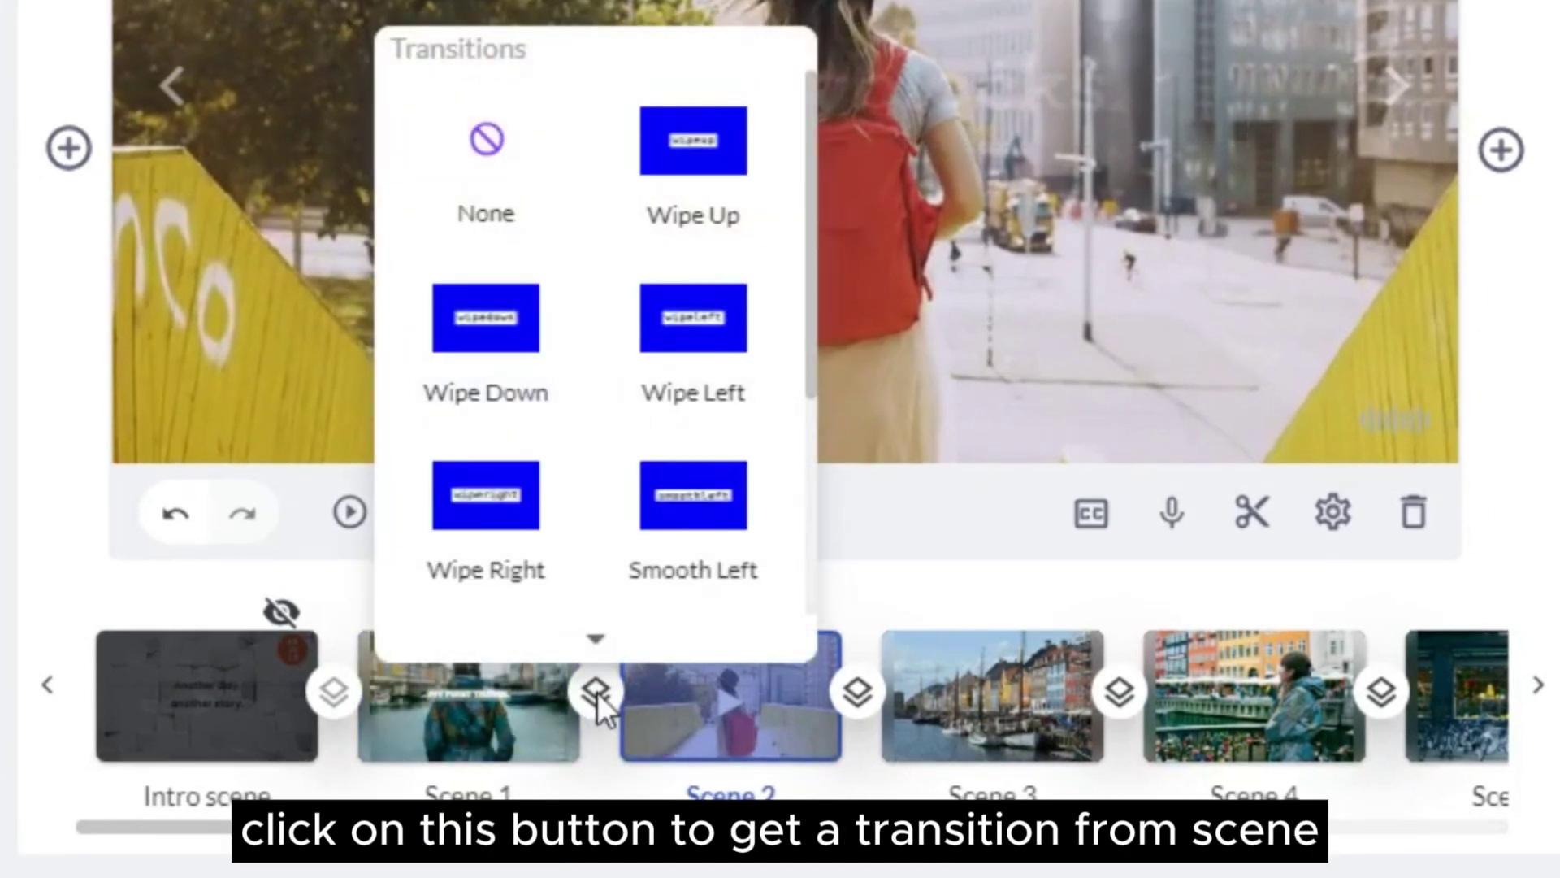
scroll(628, 337, "down", 4)
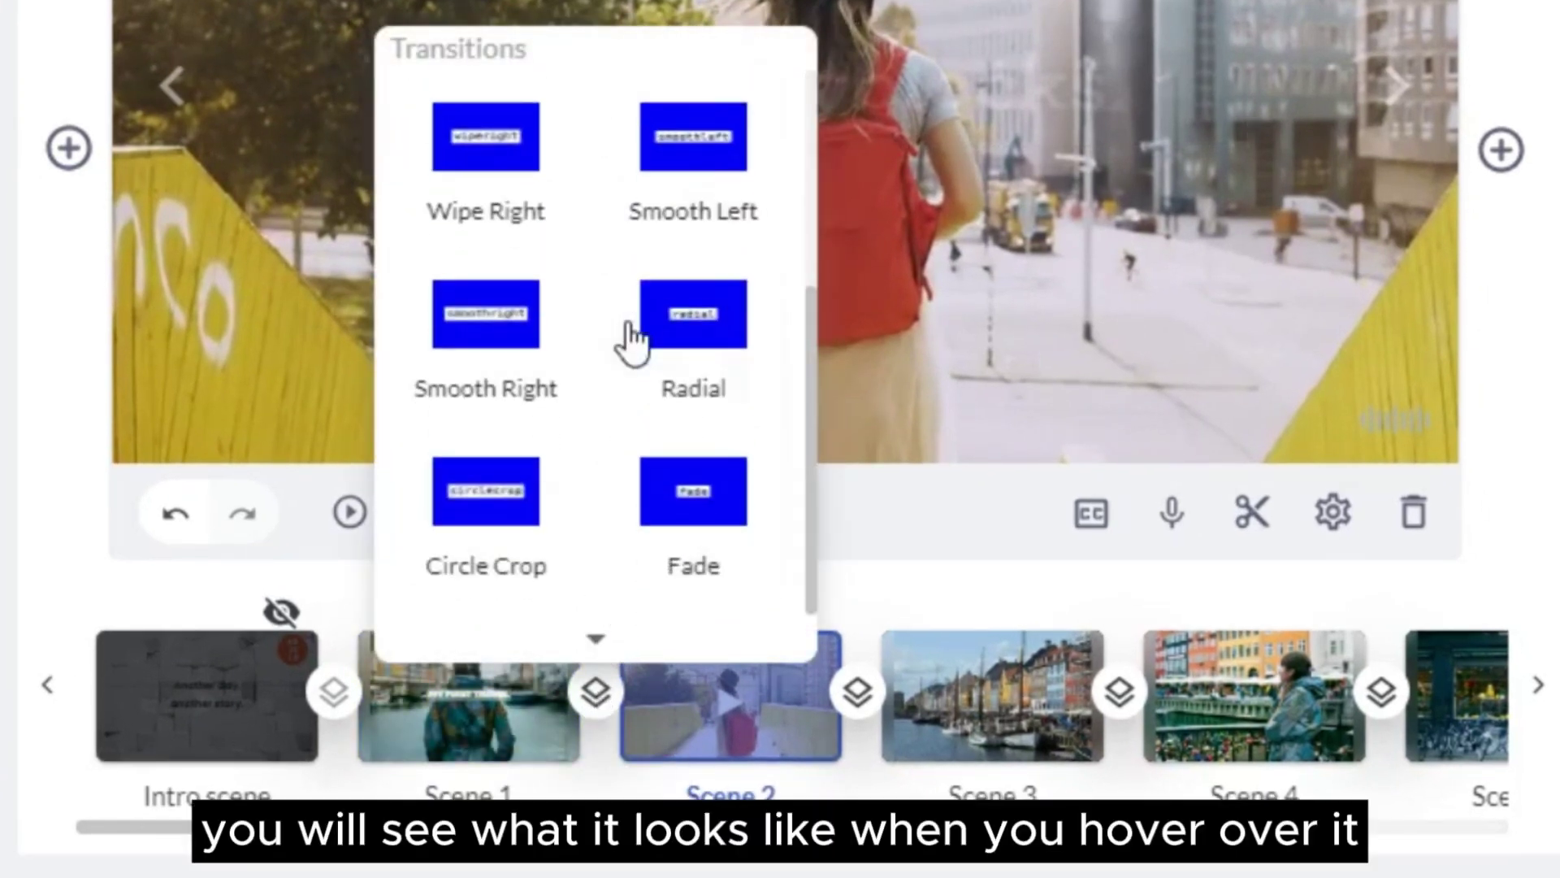
mouse_move(629, 333)
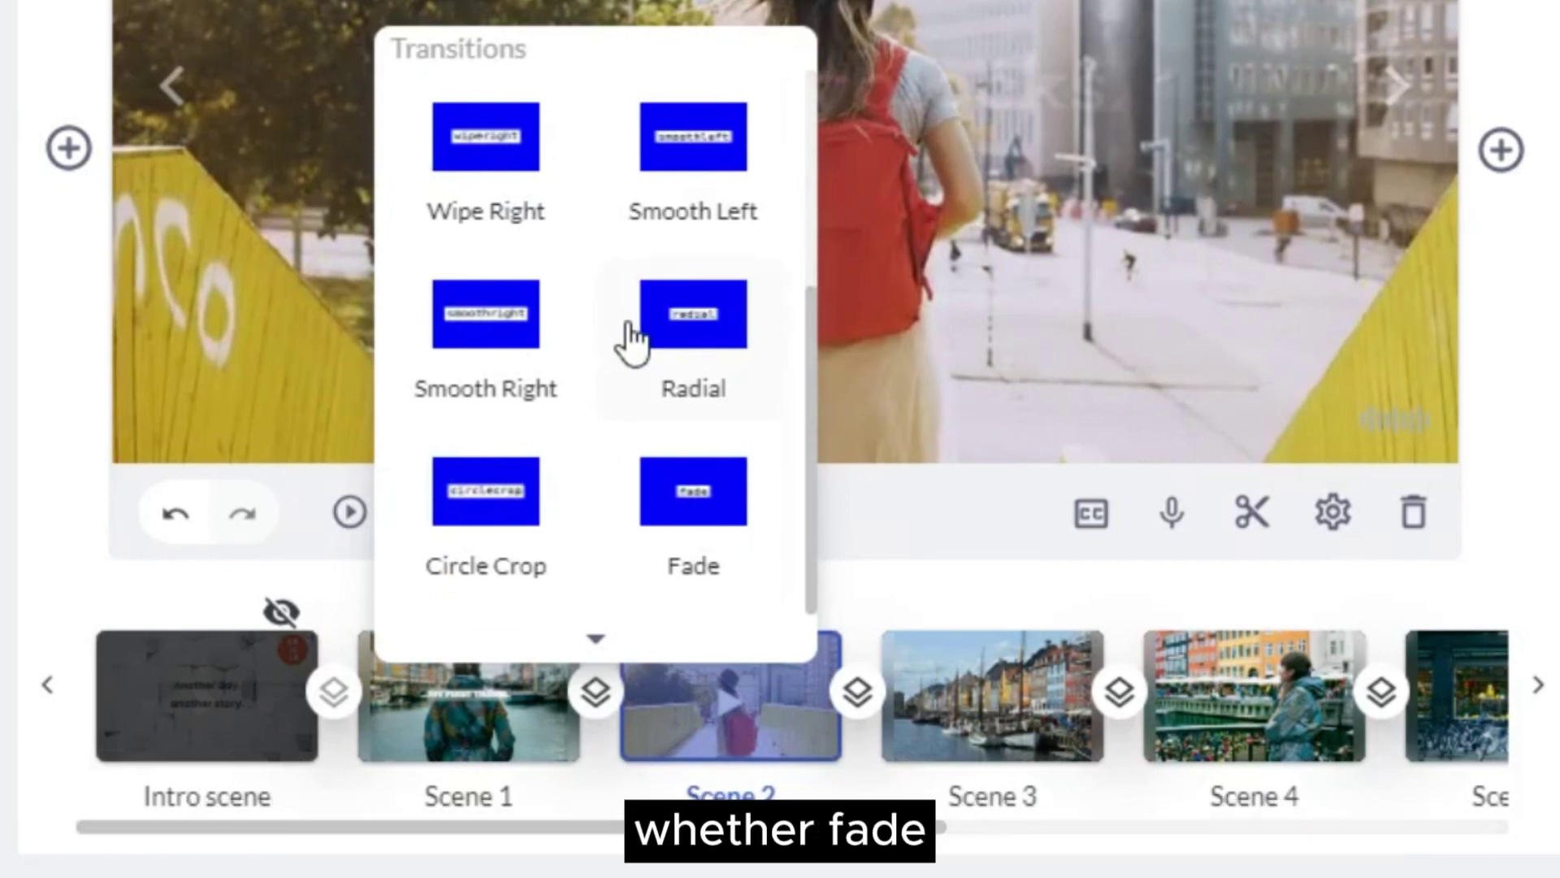
scroll(630, 338, "up", 2)
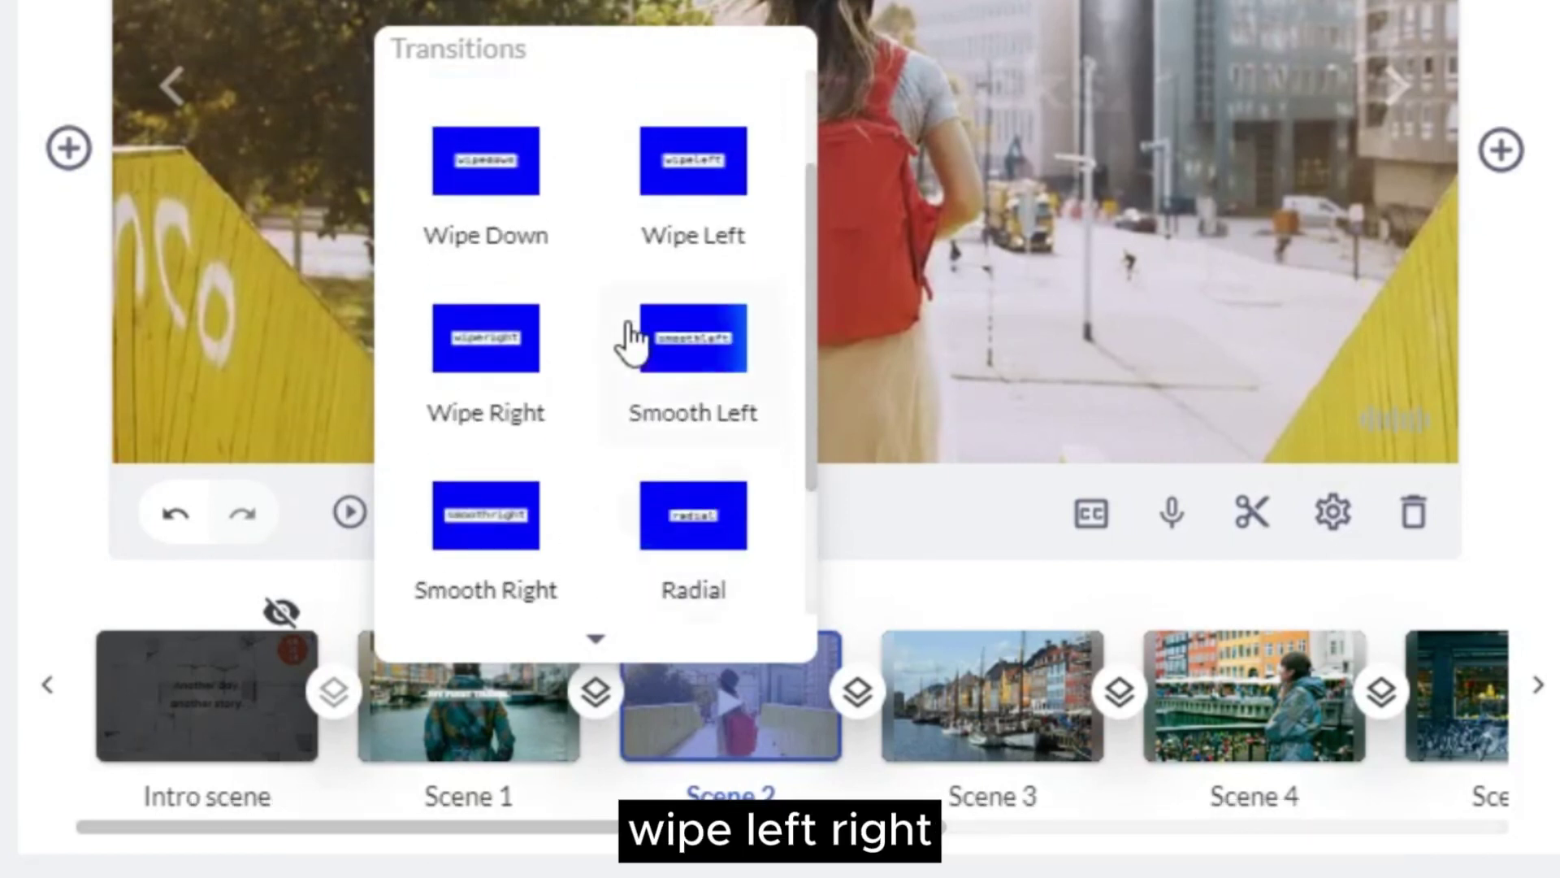
left_click(715, 345)
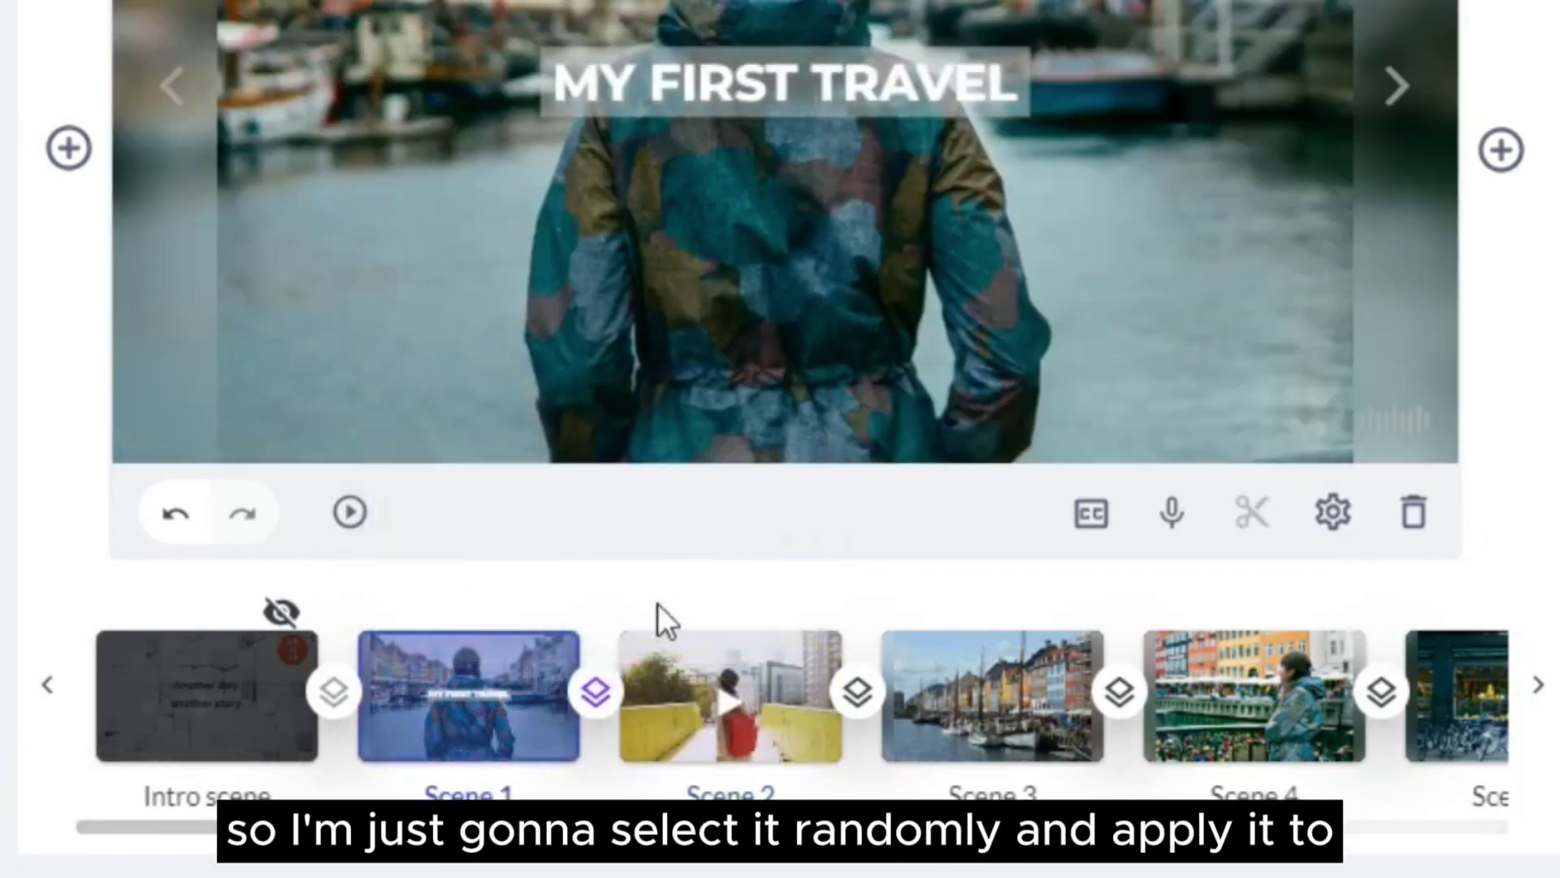
mouse_move(598, 695)
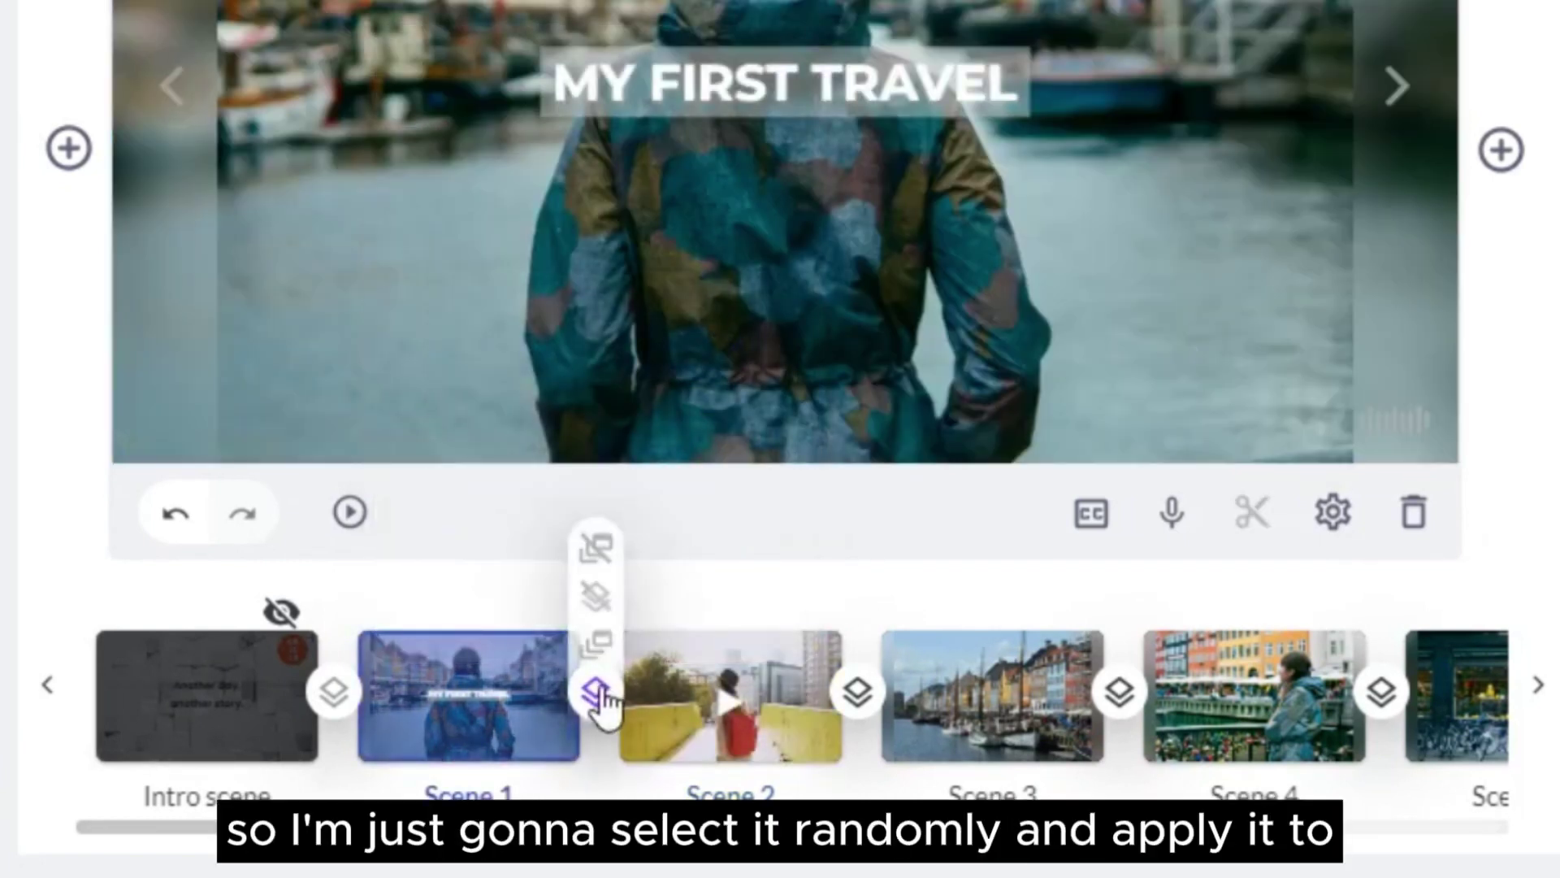
left_click(599, 646)
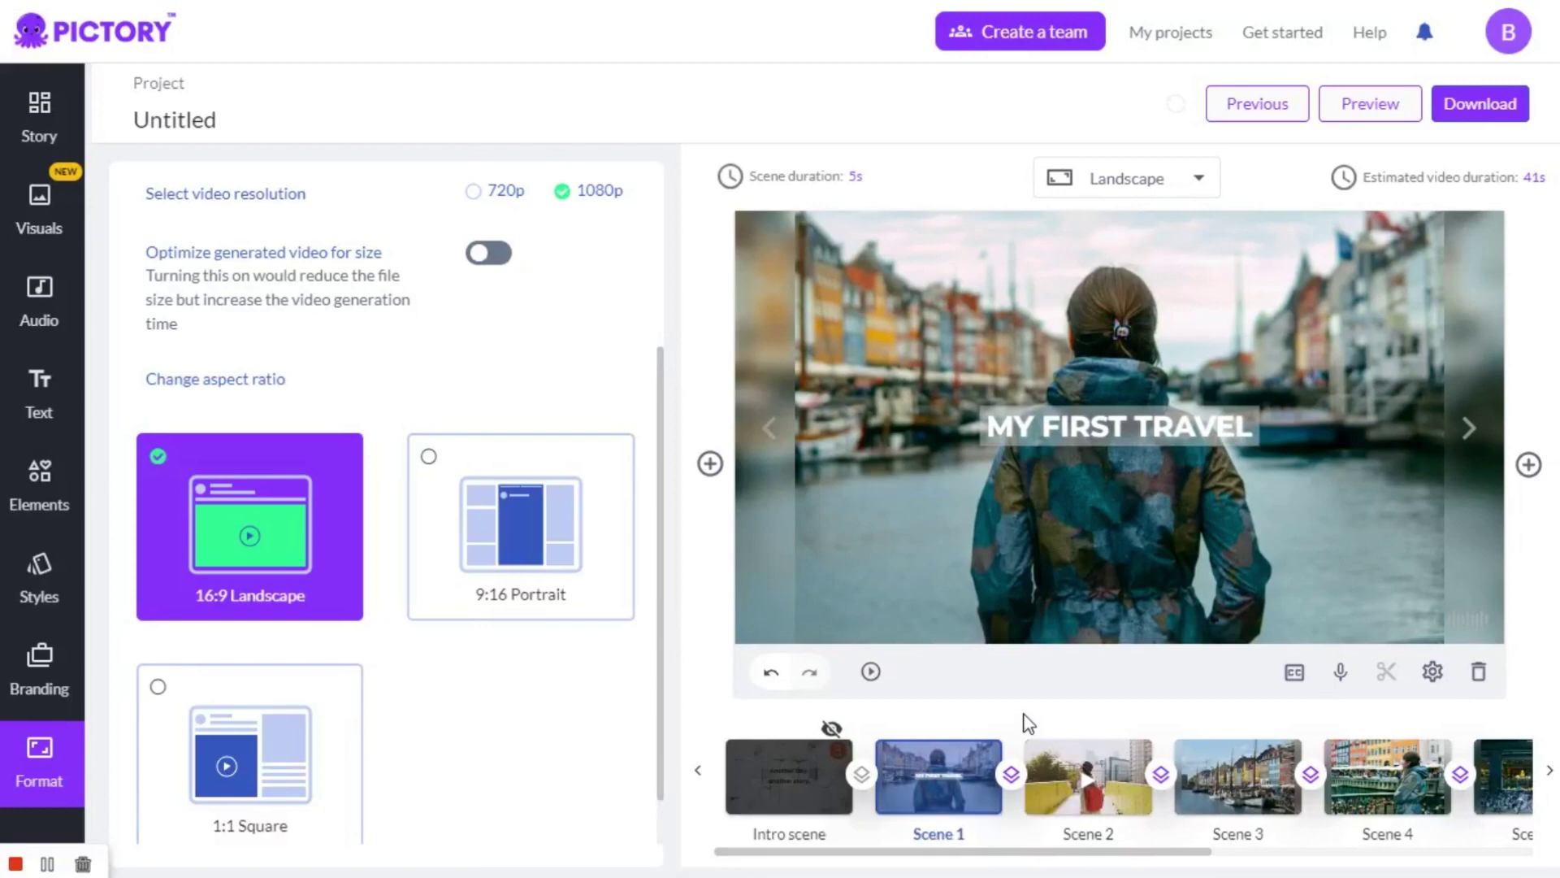
- Play the 35-second preview of the travel slideshow
left_click(1395, 114)
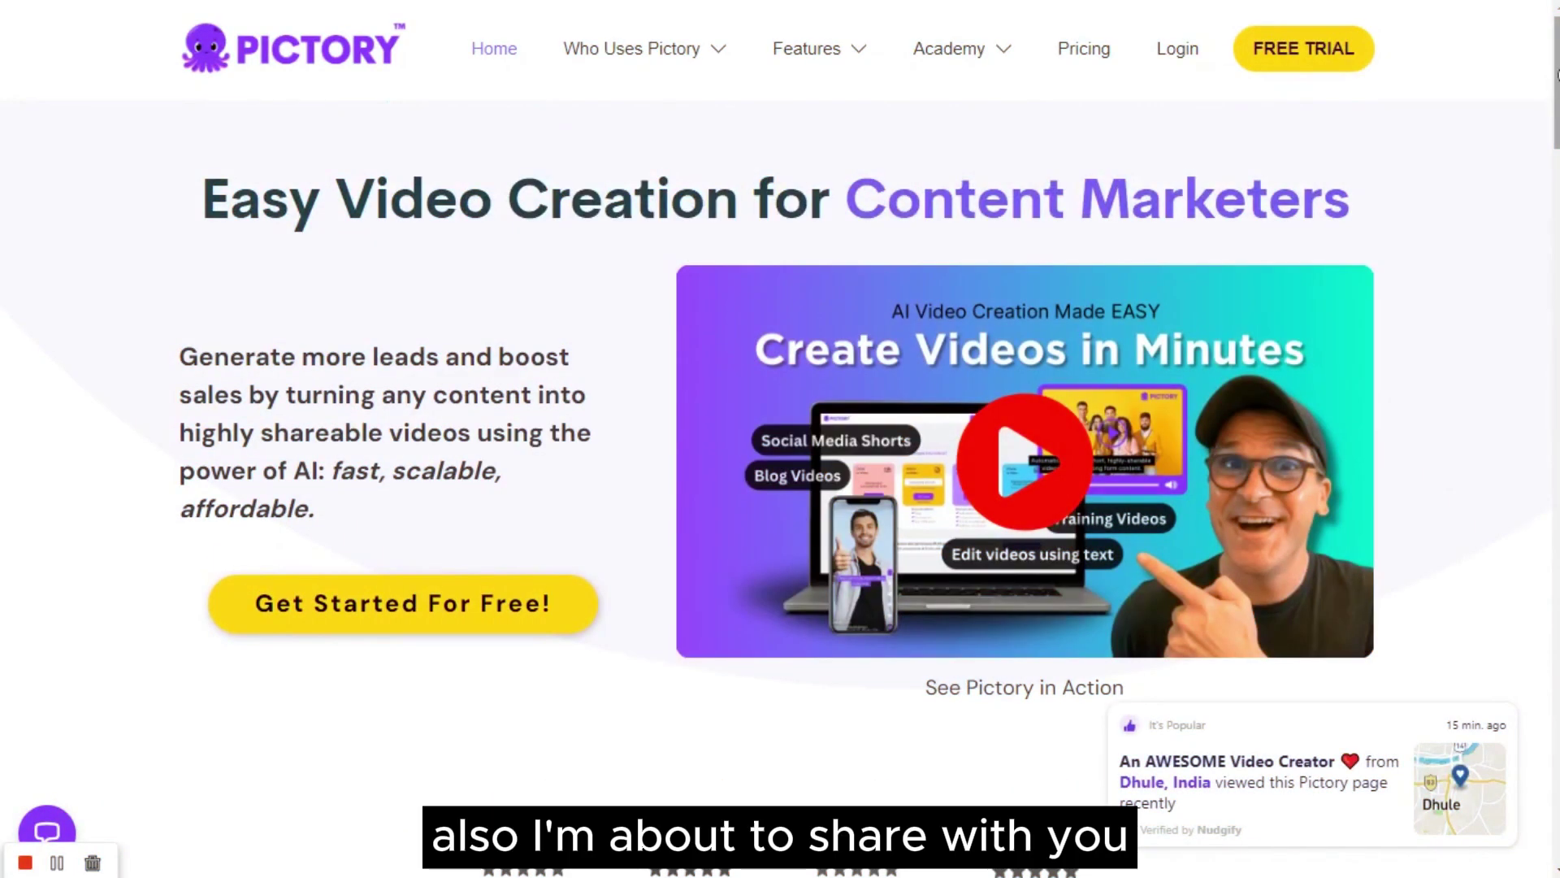
scroll(780, 488, "down", 2)
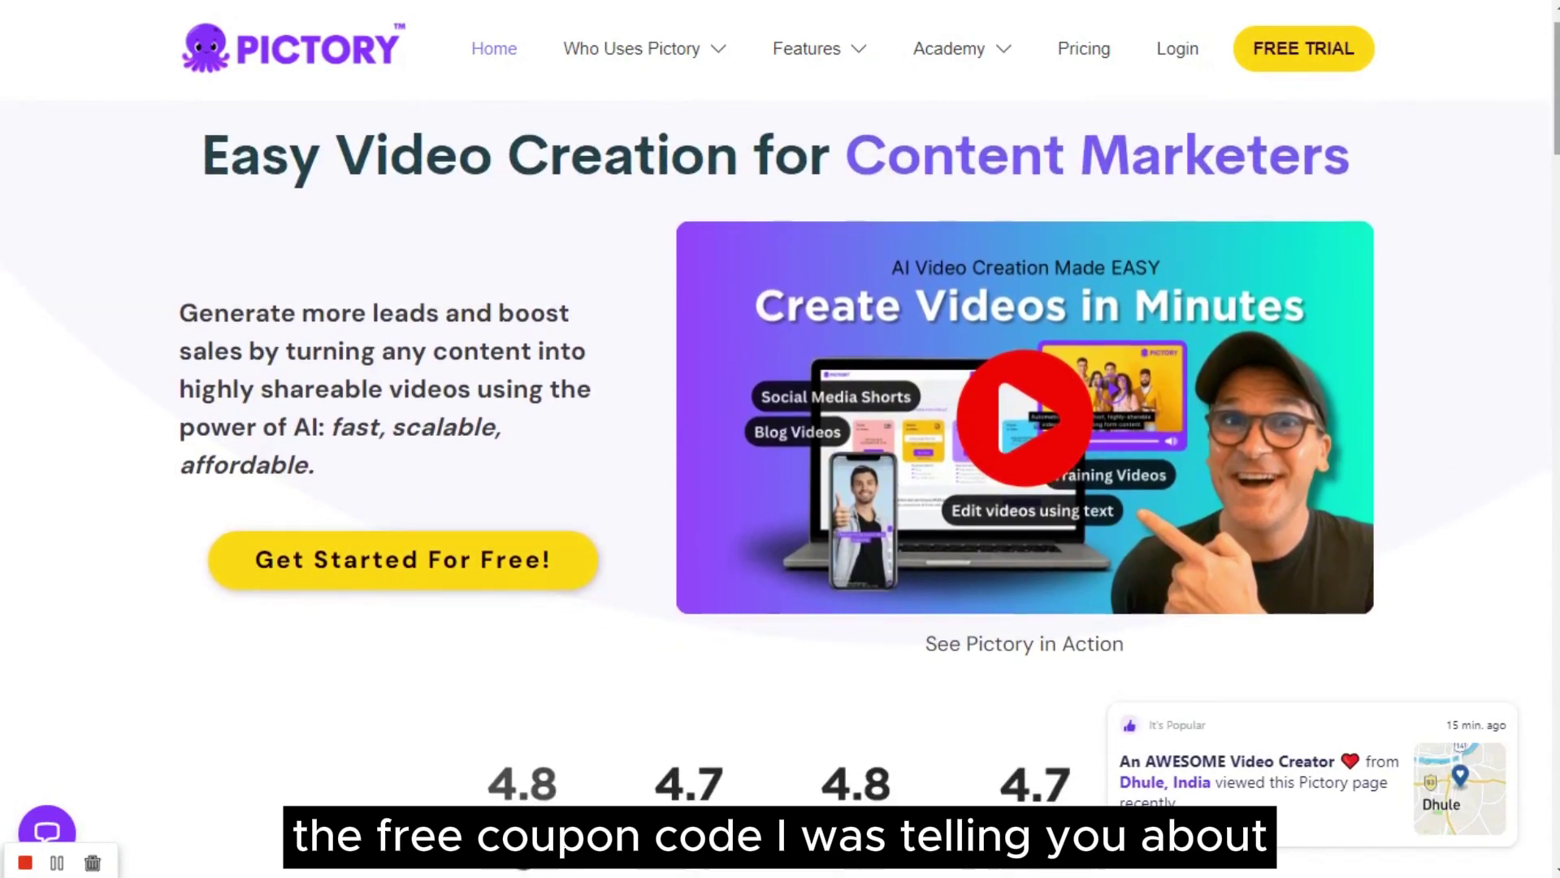
scroll(780, 488, "down", 3)
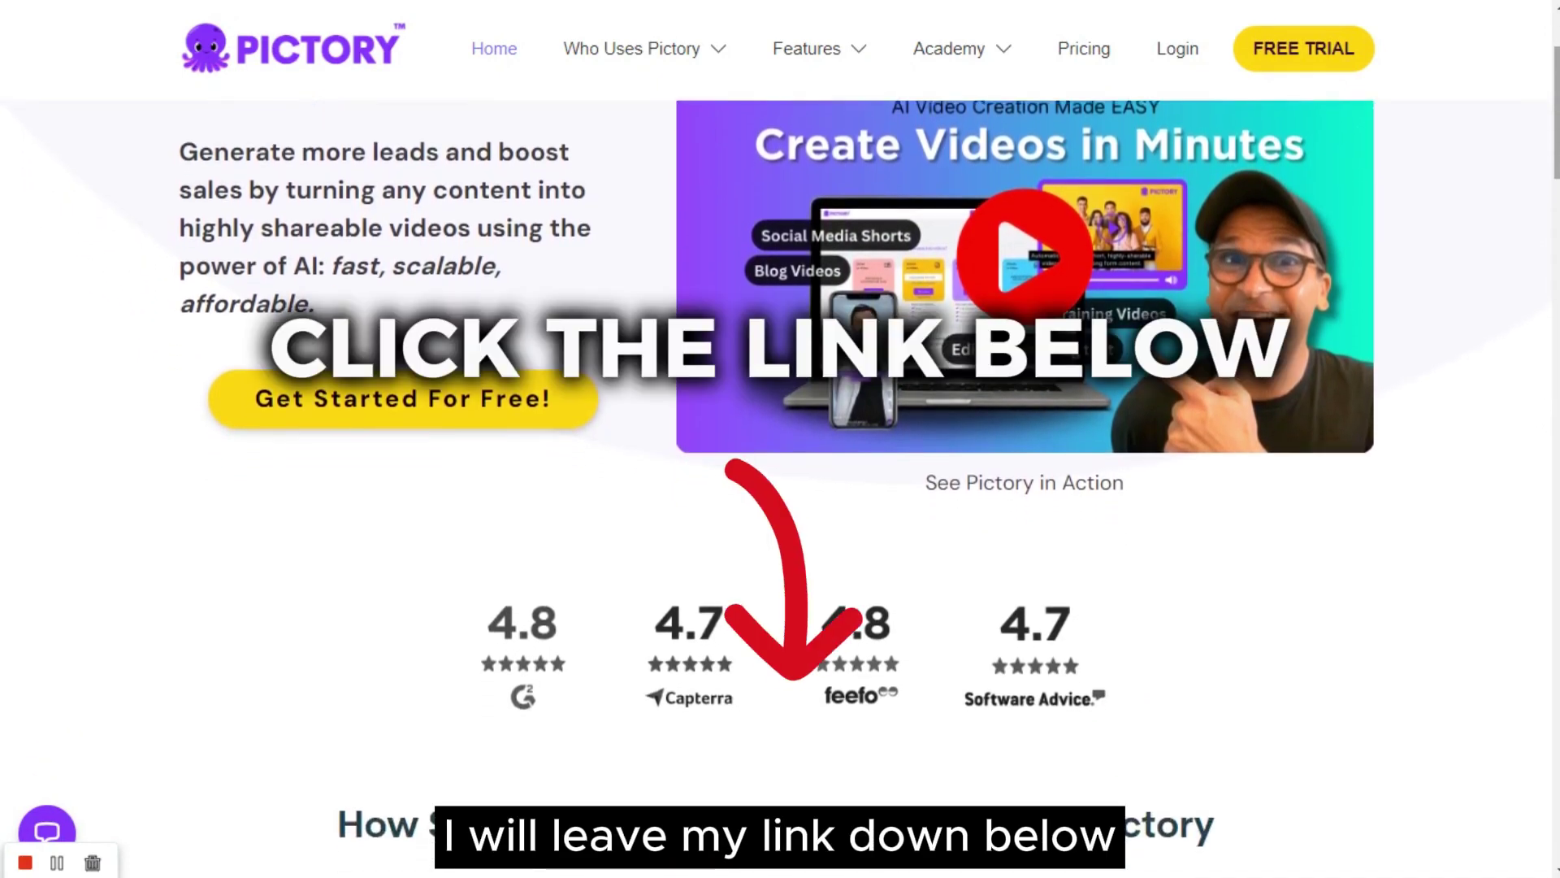
scroll(780, 487, "down", 2)
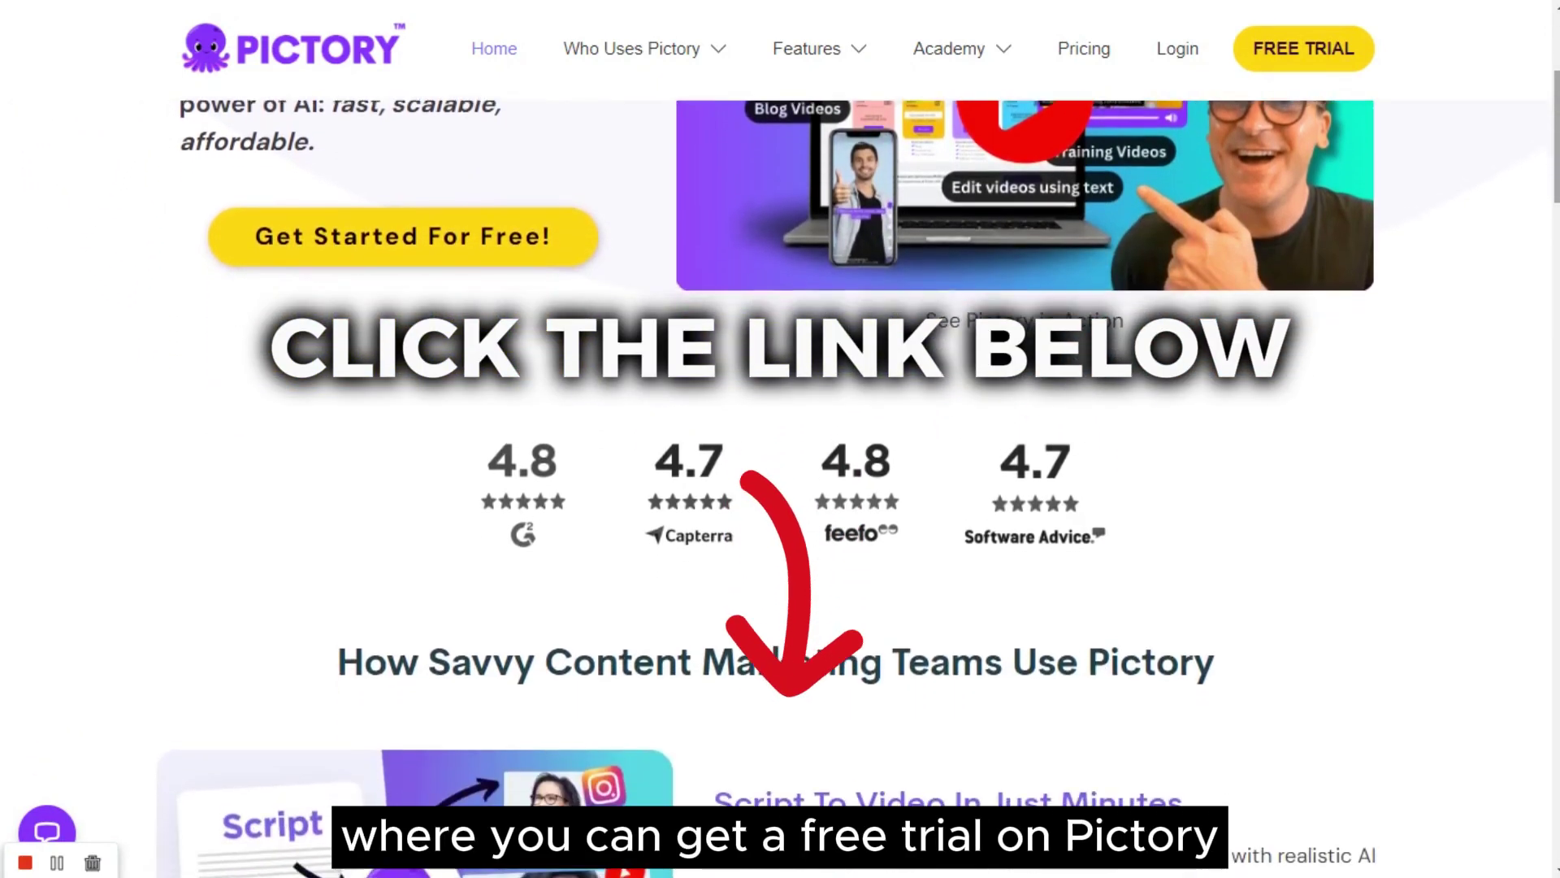
scroll(780, 487, "down", 2)
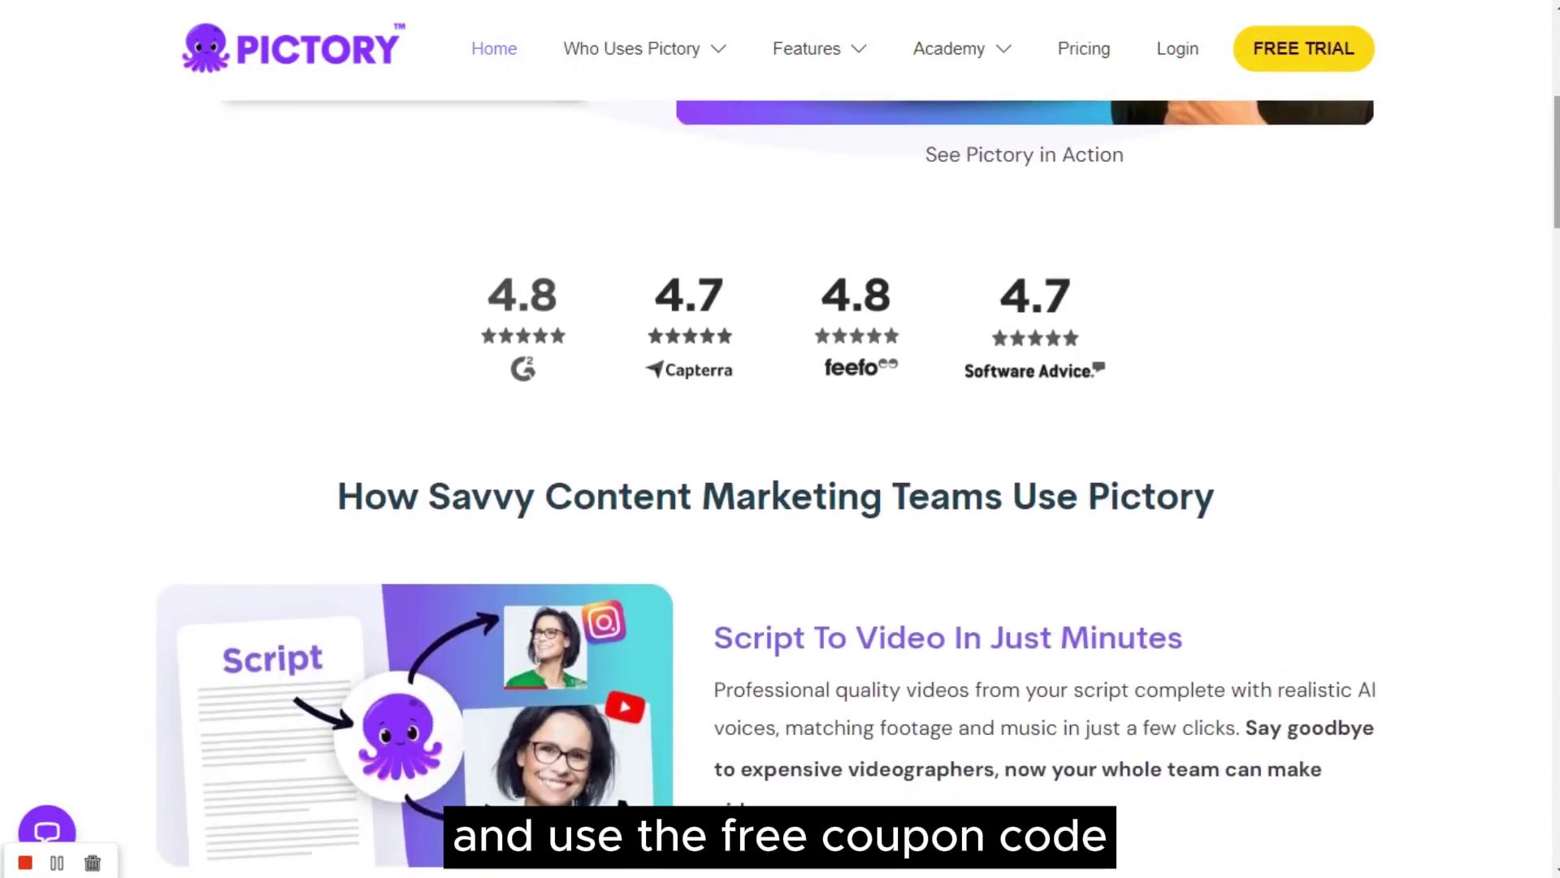
scroll(780, 488, "down", 2)
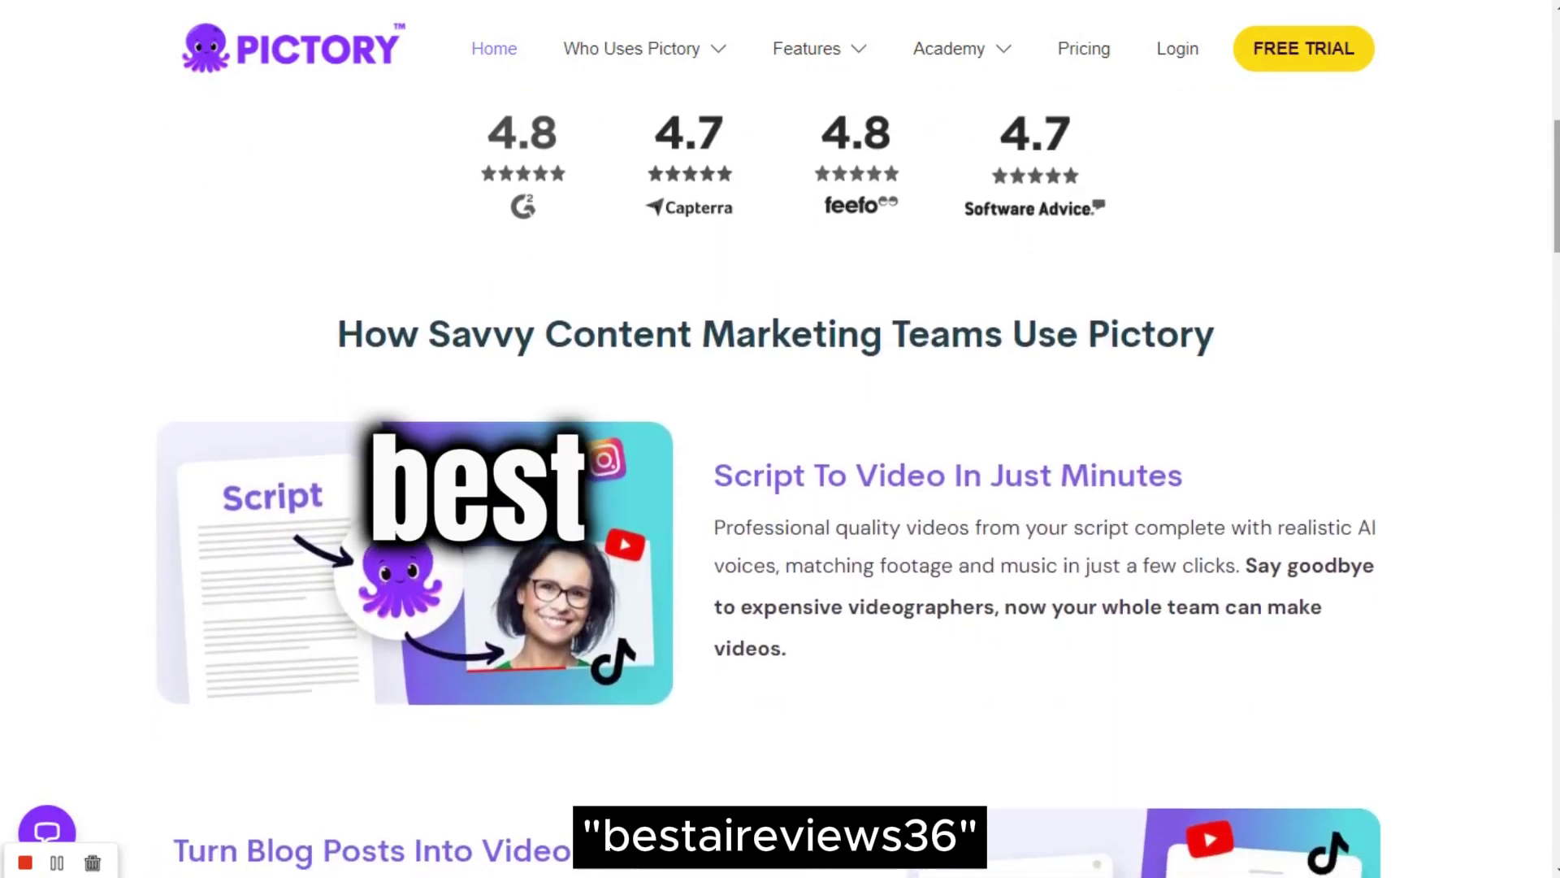
scroll(780, 488, "down", 2)
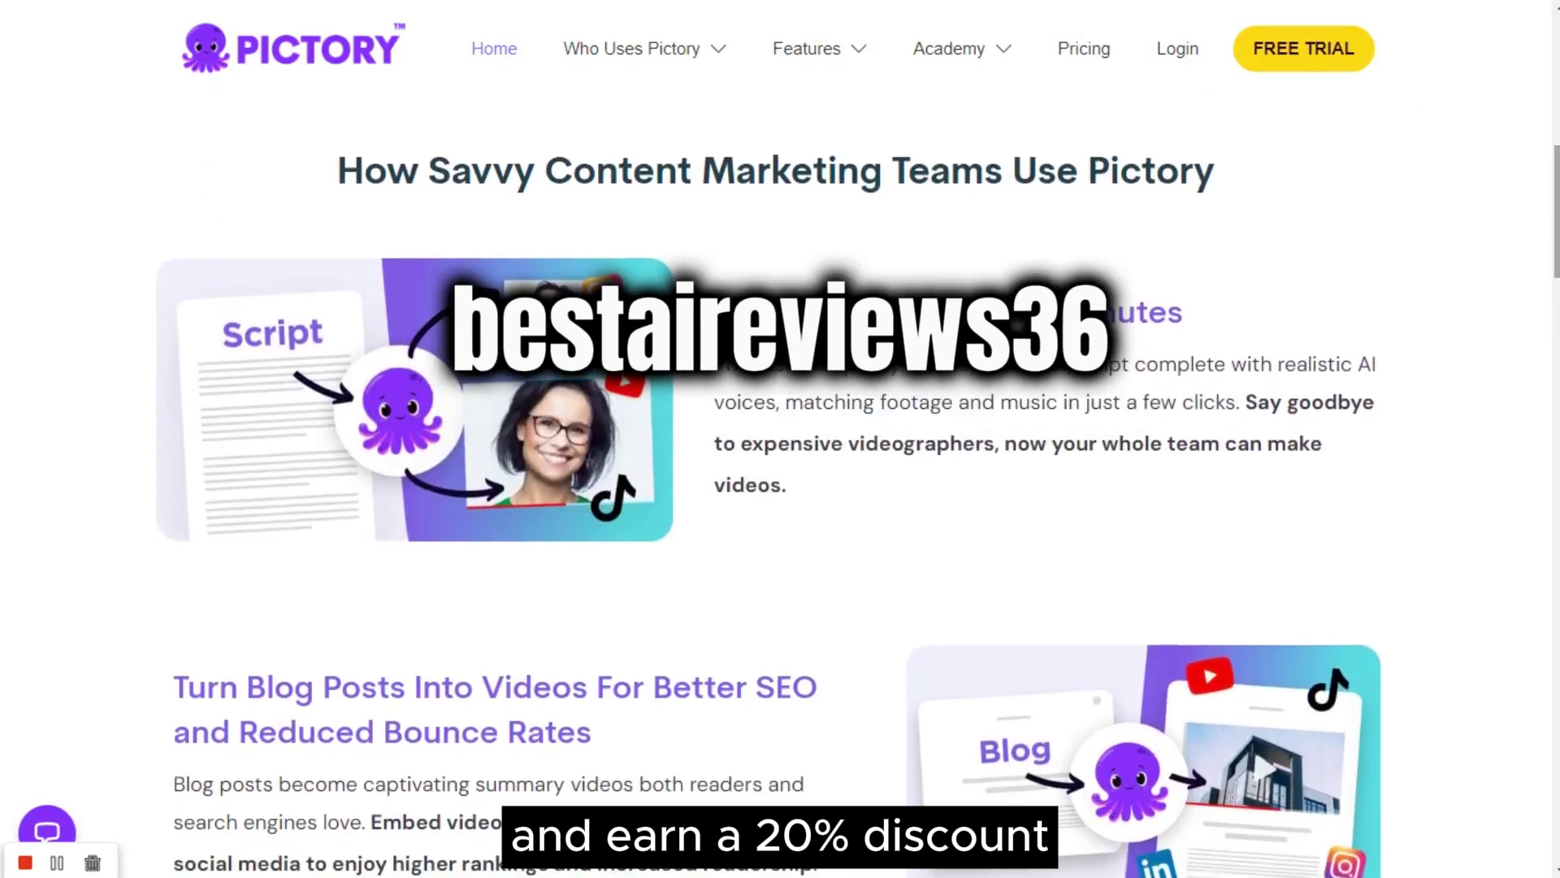
scroll(780, 488, "down", 2)
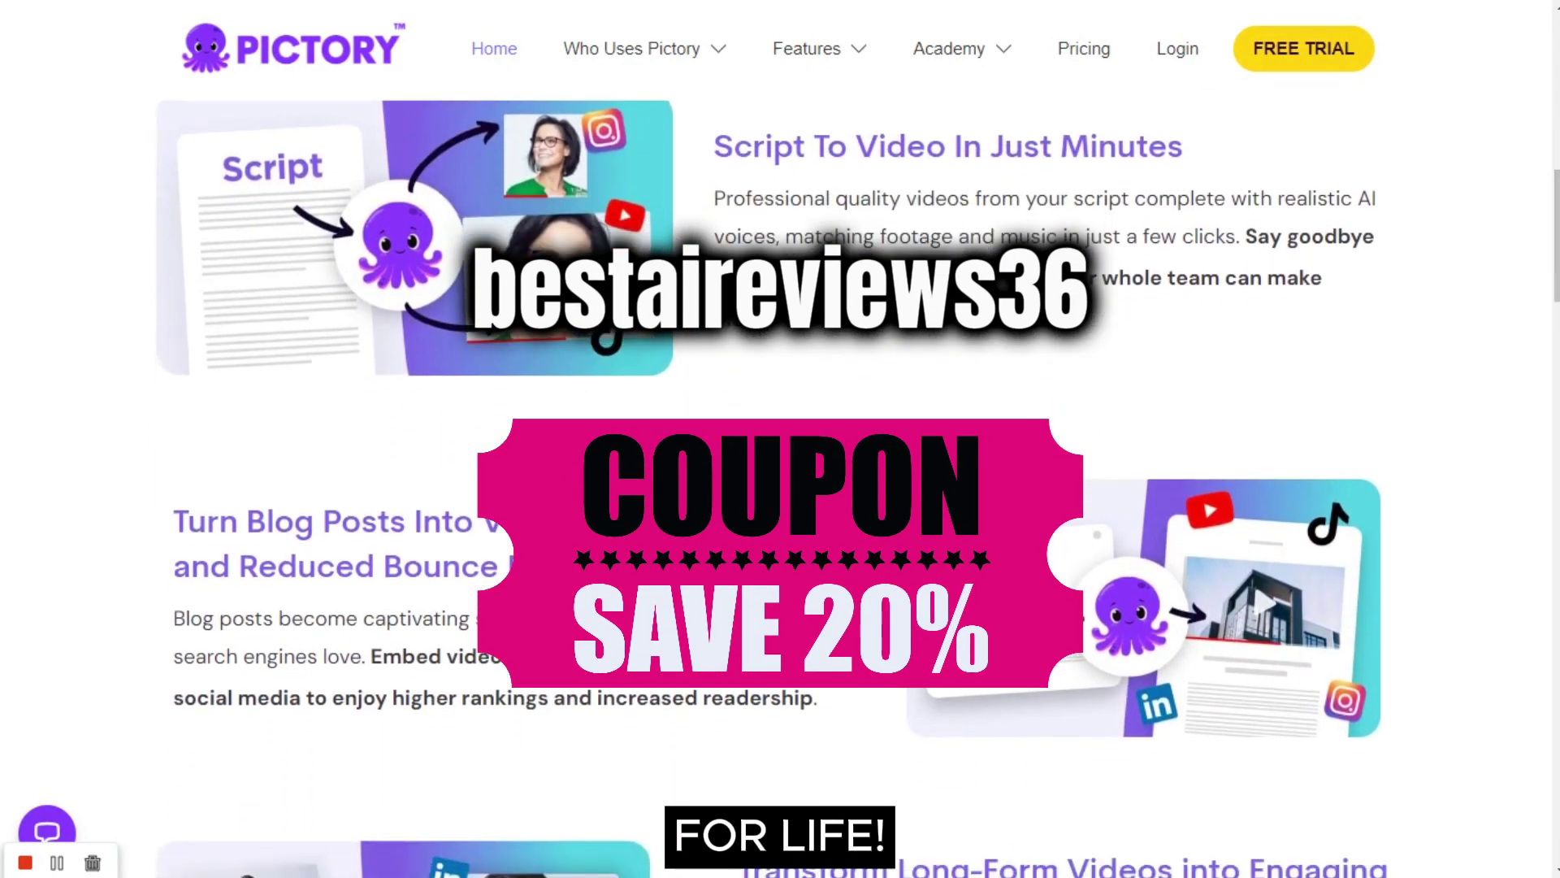
scroll(780, 487, "down", 2)
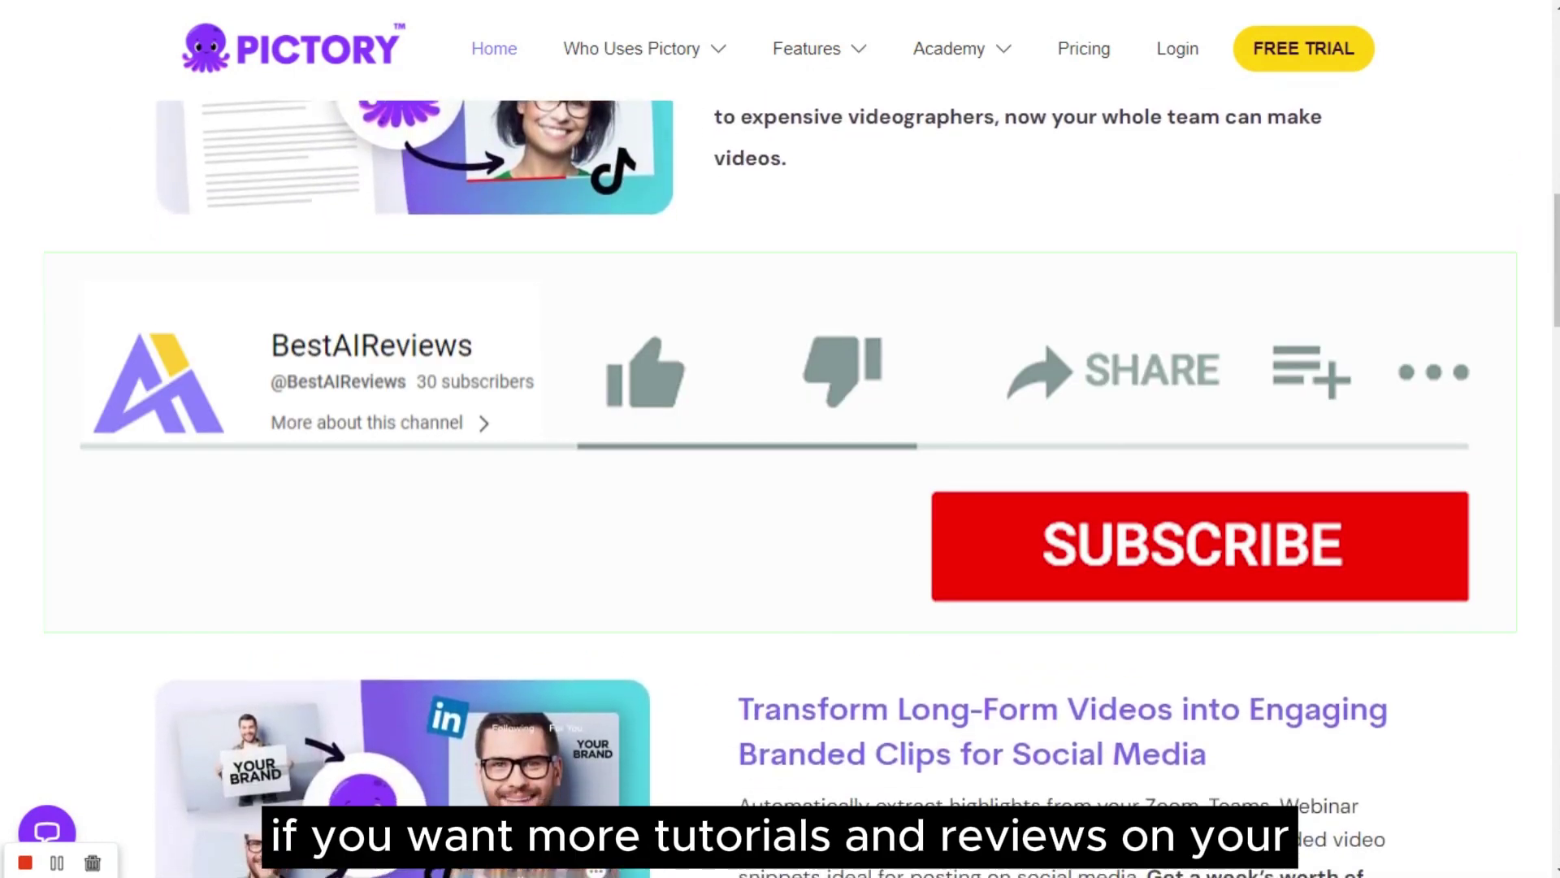
scroll(780, 488, "down", 2)
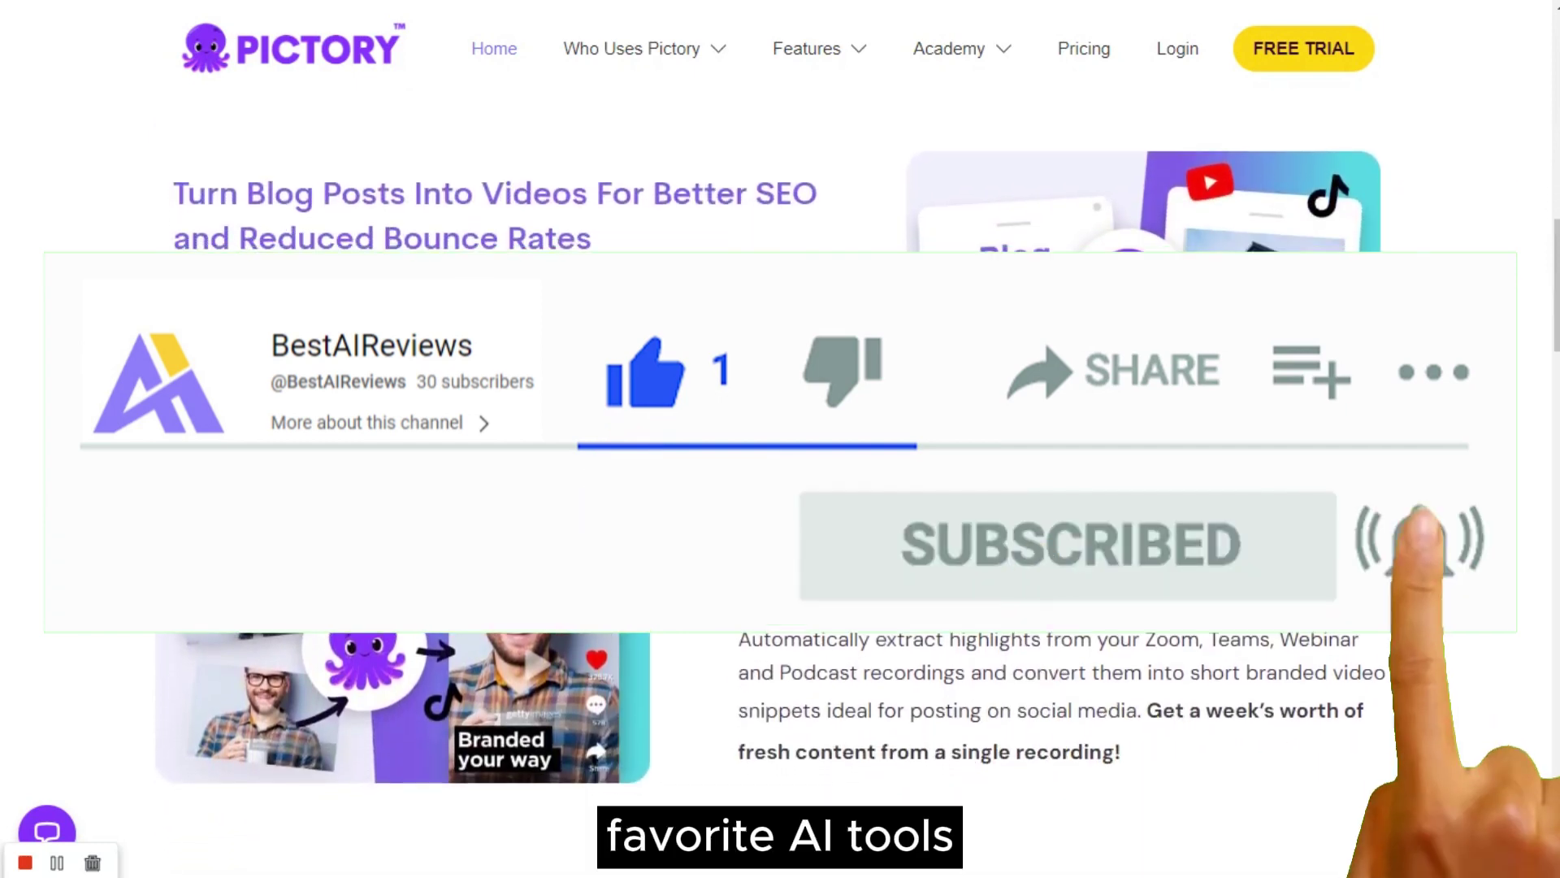
scroll(780, 487, "down", 2)
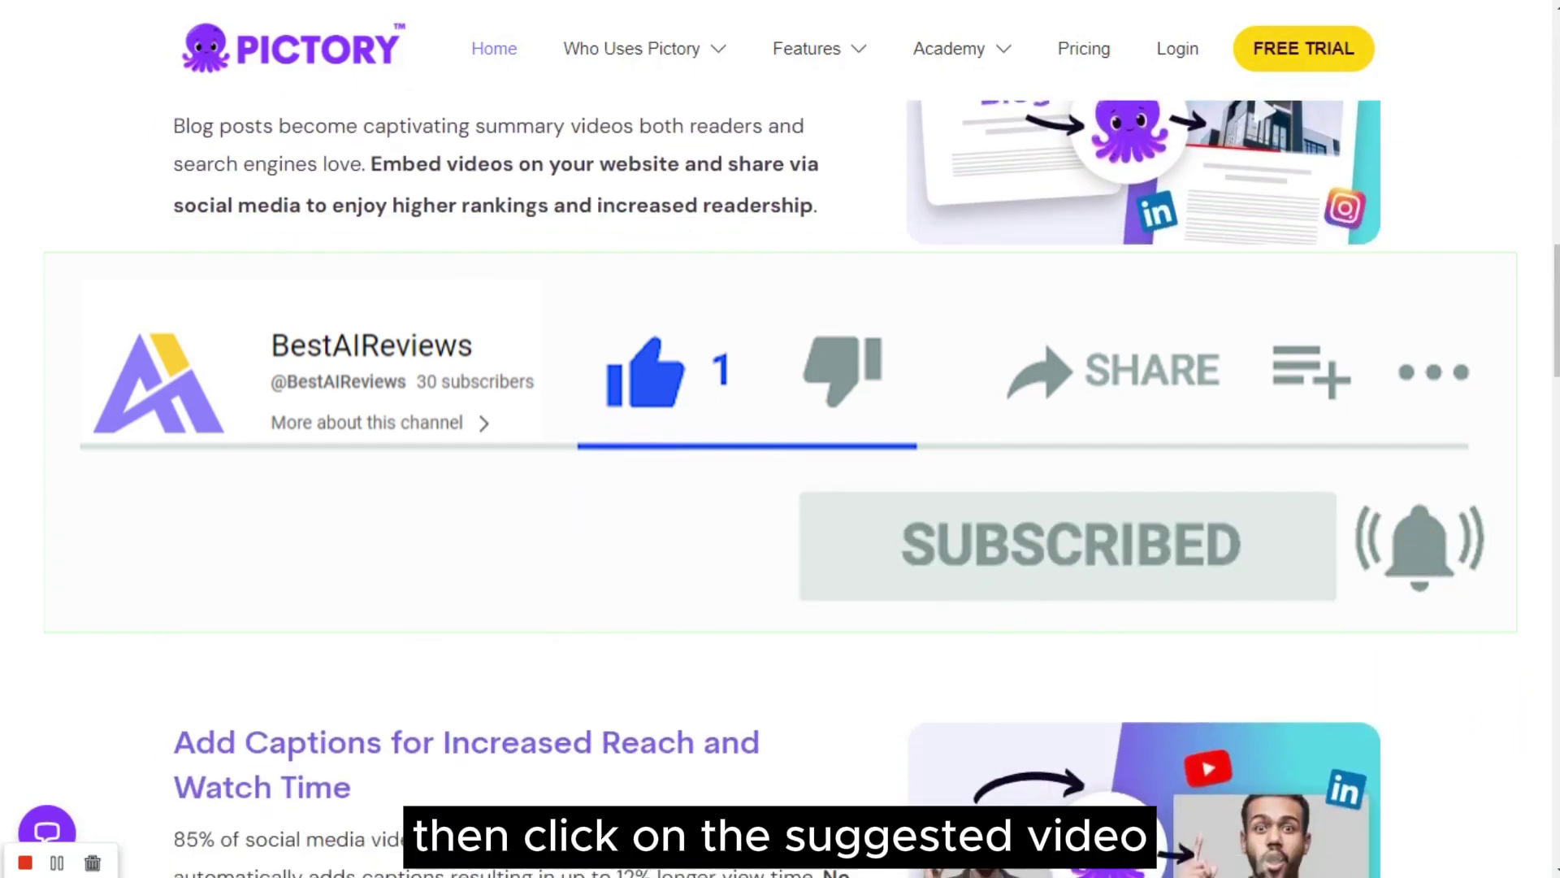